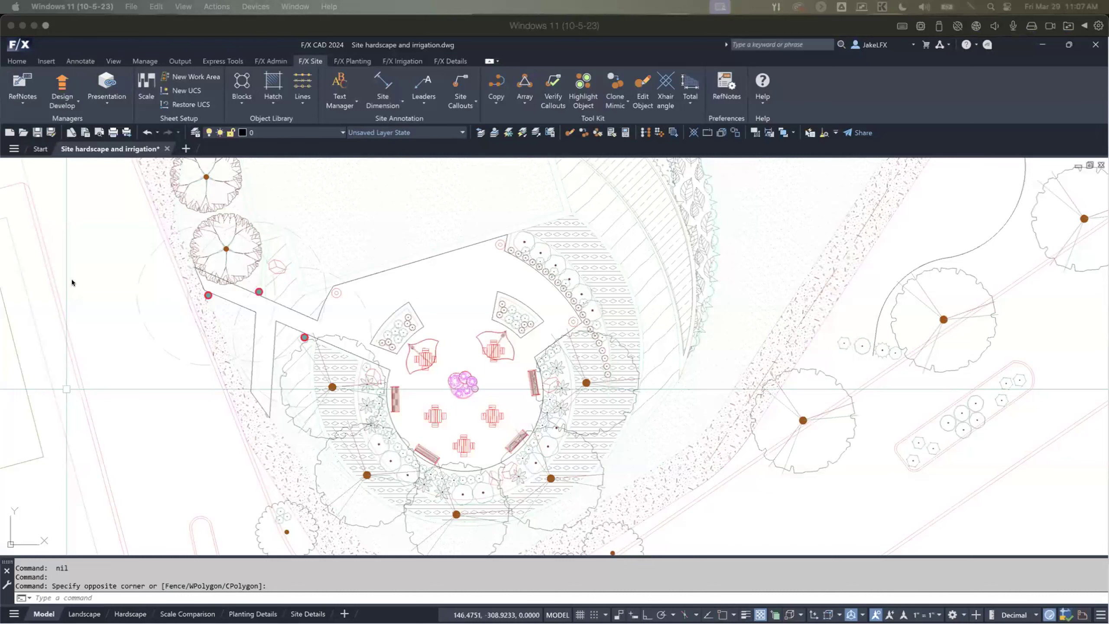
pyautogui.click(107, 259)
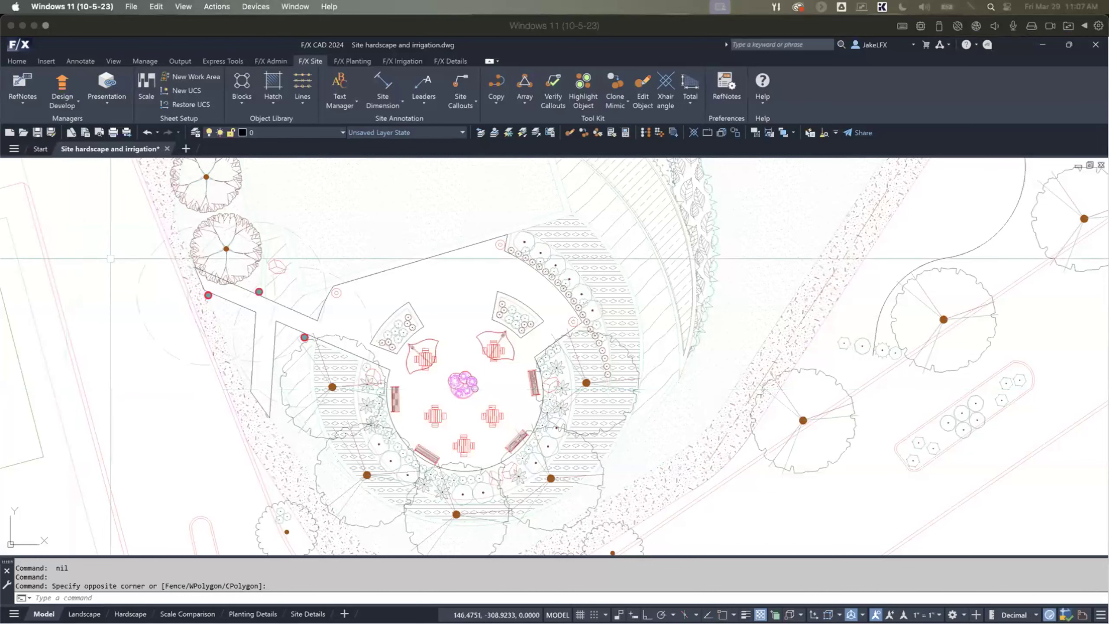
pyautogui.click(109, 240)
pyautogui.scroll(-5, 124, 251)
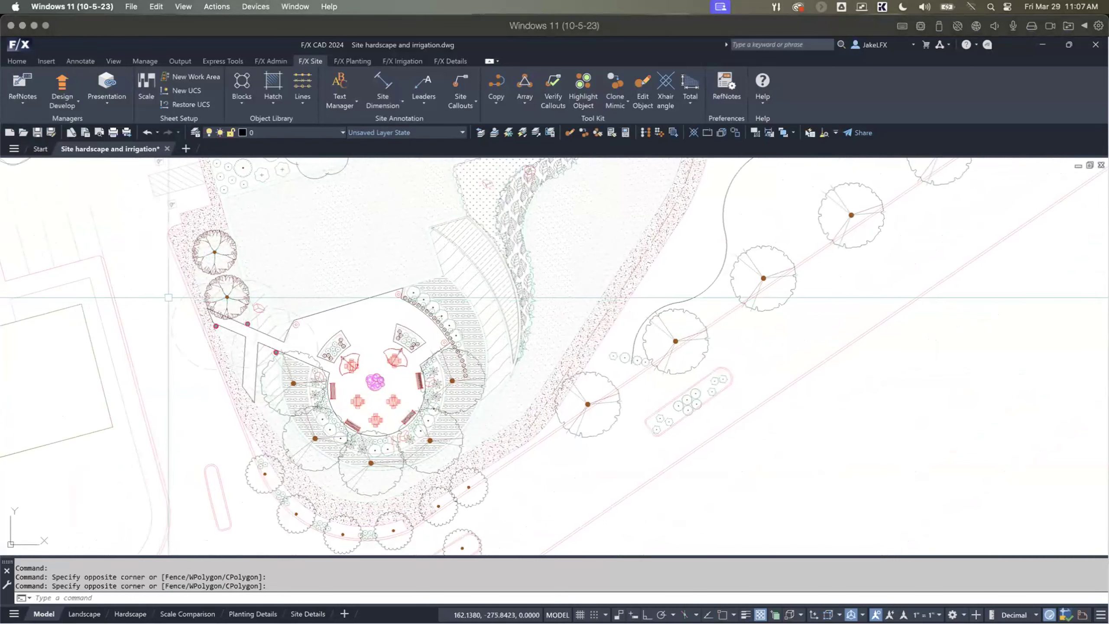
pyautogui.scroll(2, 168, 231)
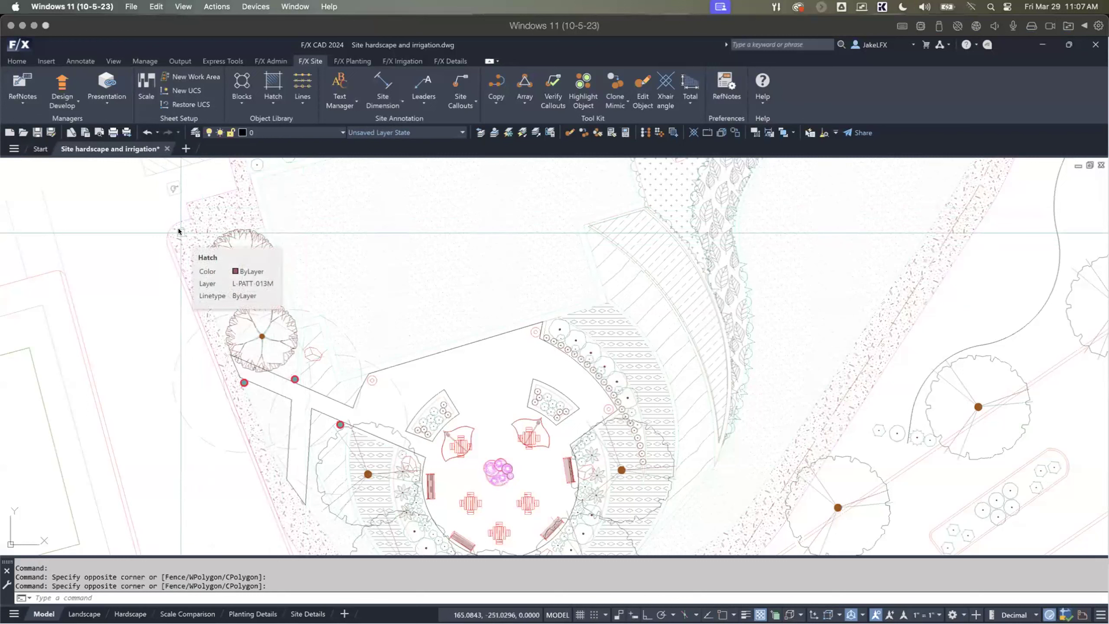
# Step: Open the Irrigation Manager and review the project's valve, drip and auxiliary equipment lists
pyautogui.click(401, 61)
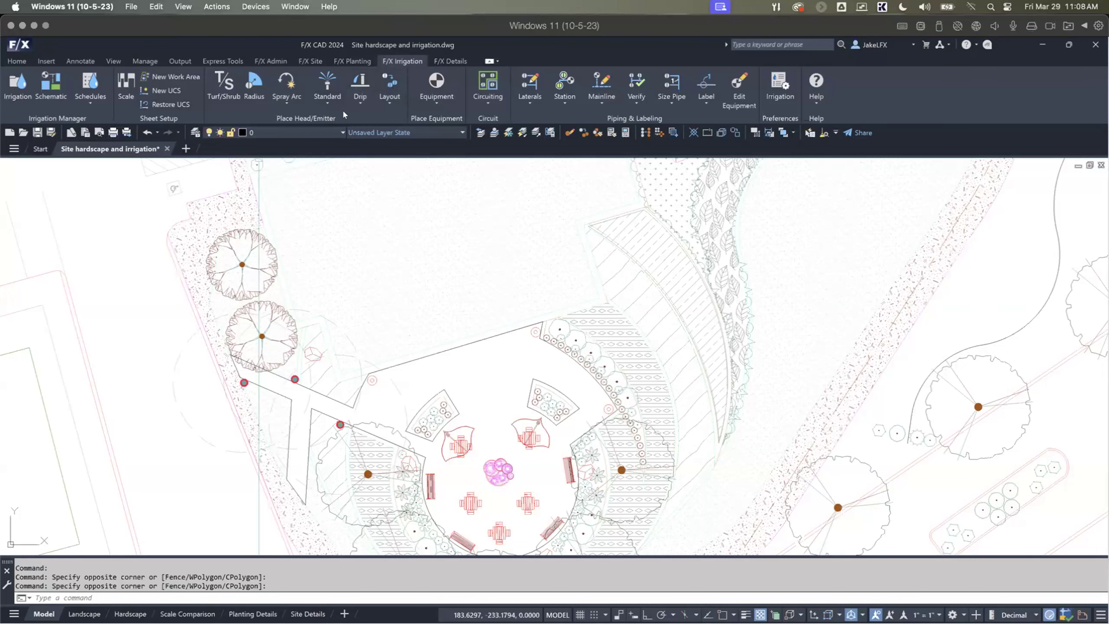
pyautogui.click(18, 81)
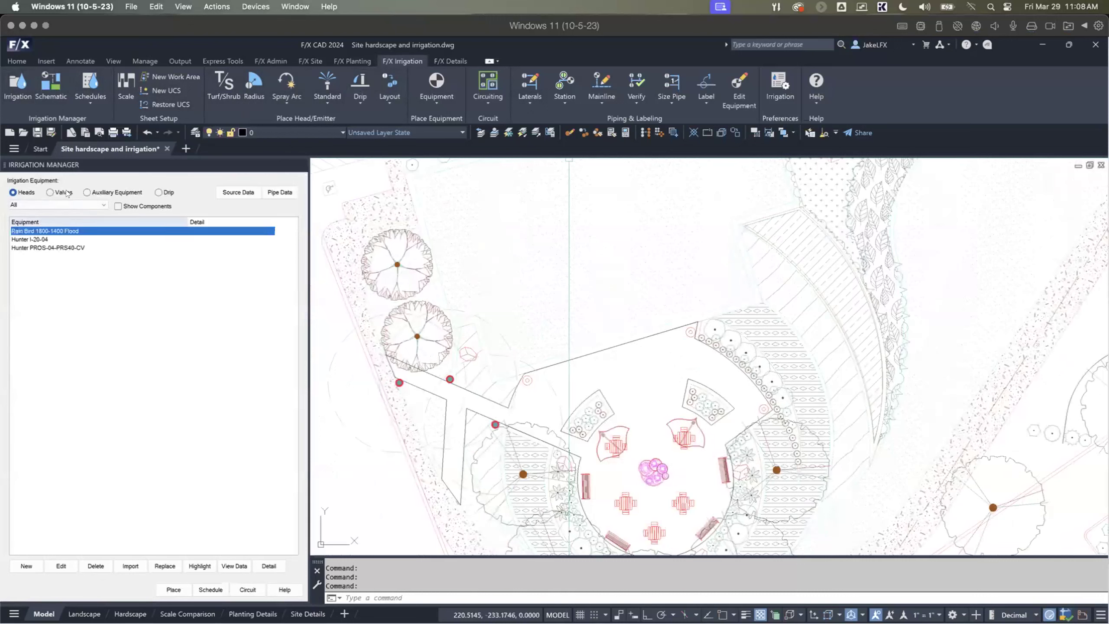
pyautogui.click(49, 192)
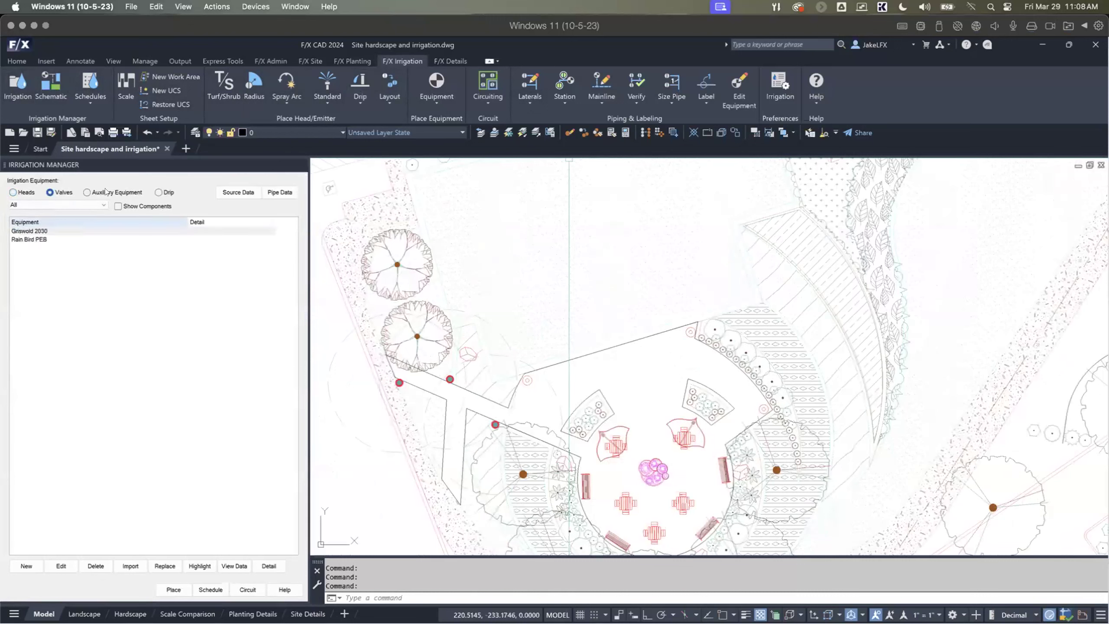
pyautogui.click(159, 193)
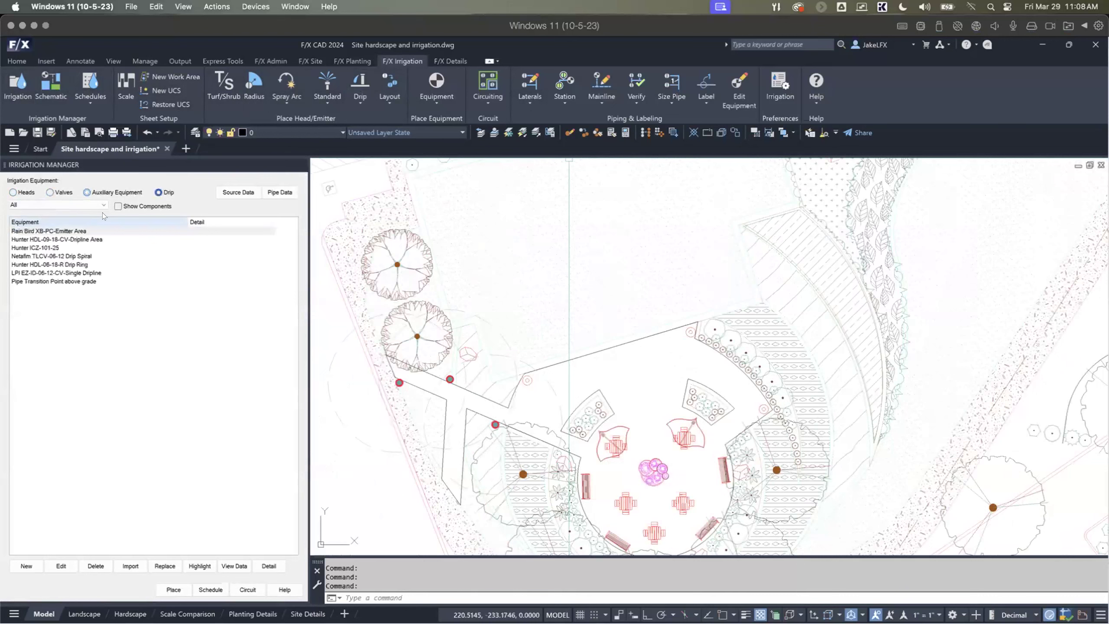
pyautogui.click(94, 203)
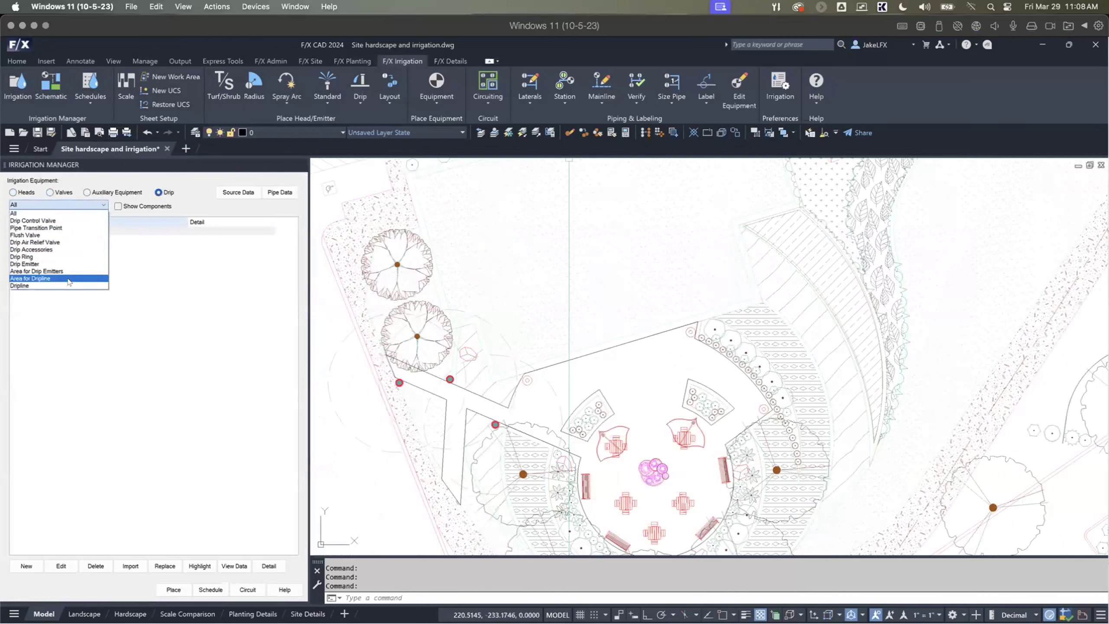
pyautogui.click(84, 193)
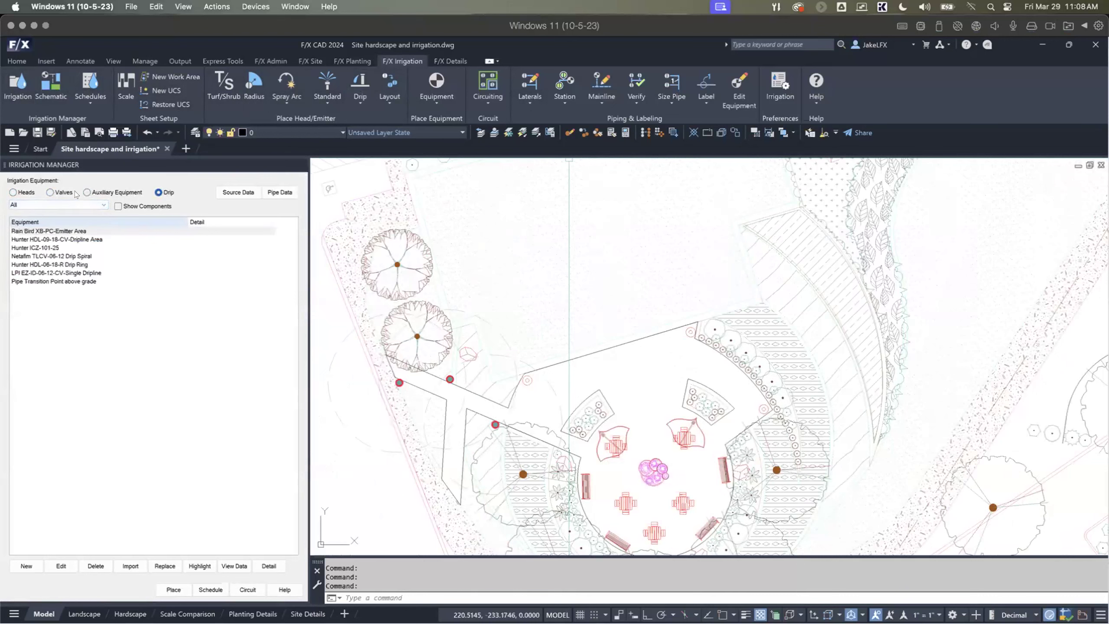
pyautogui.click(65, 192)
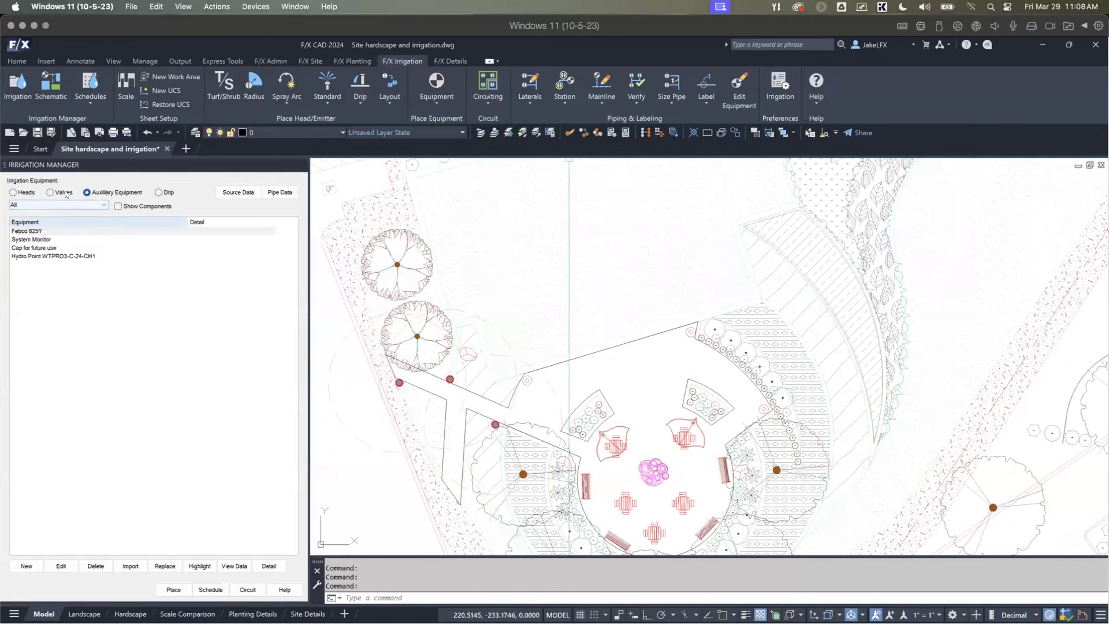
# Step: Limit the irrigation equipment list to heads of the Turf Spray type
pyautogui.click(33, 195)
pyautogui.click(35, 204)
pyautogui.click(33, 220)
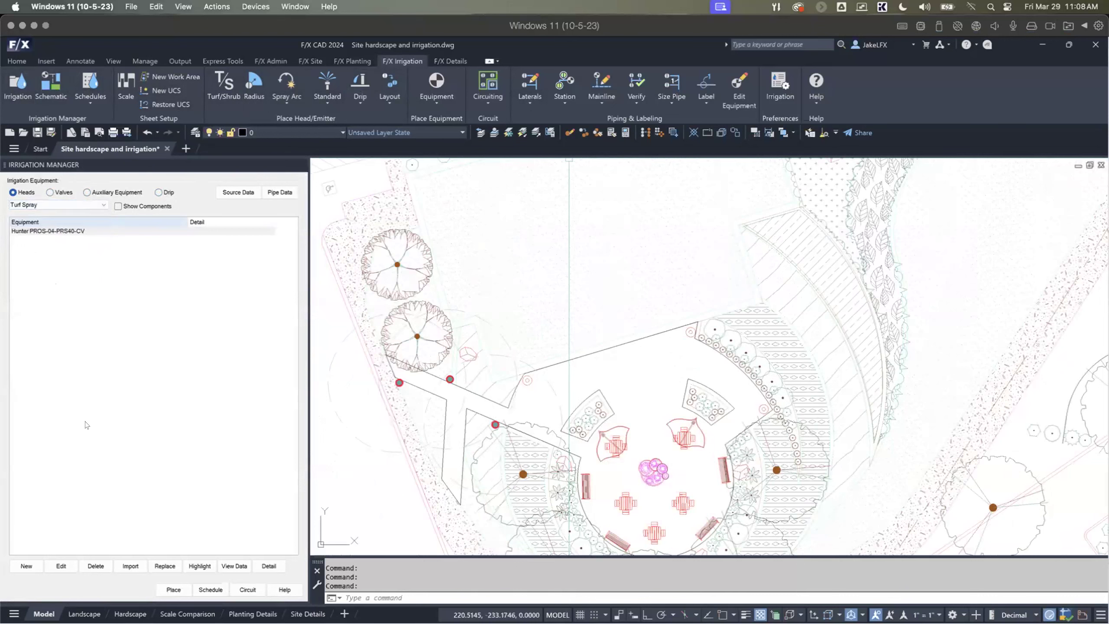
# Step: Start adding a new turf spray head, choosing Hunter as manufacturer and PRS 40 as series
pyautogui.click(26, 566)
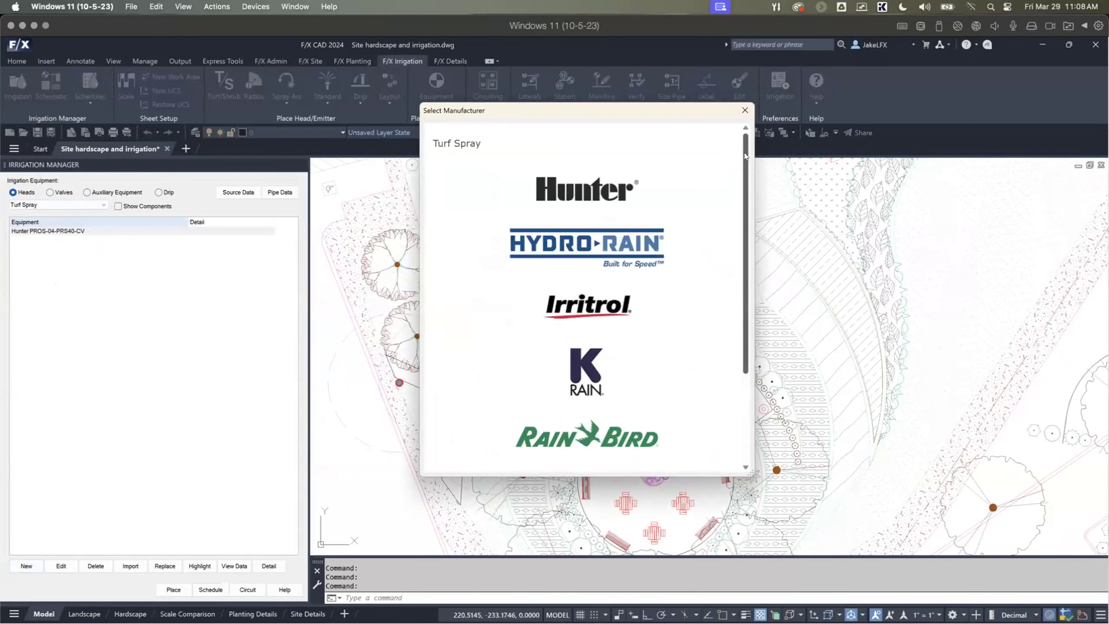
pyautogui.moveTo(745, 156)
pyautogui.mouseDown()
pyautogui.moveTo(745, 229)
pyautogui.moveTo(750, 166)
pyautogui.mouseUp()
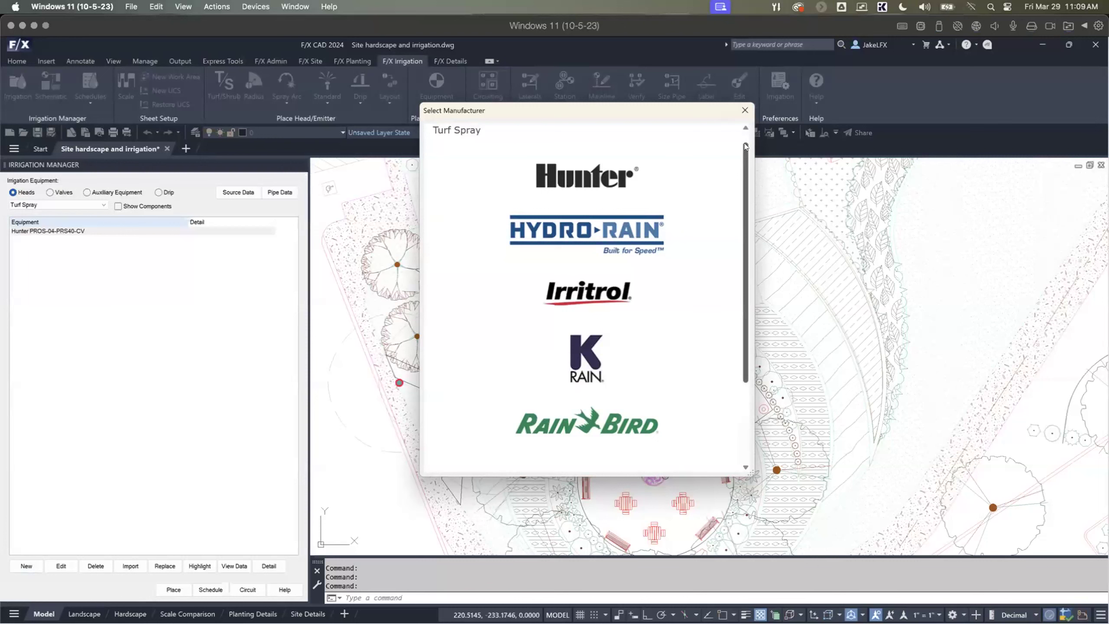
pyautogui.scroll(2, 746, 148)
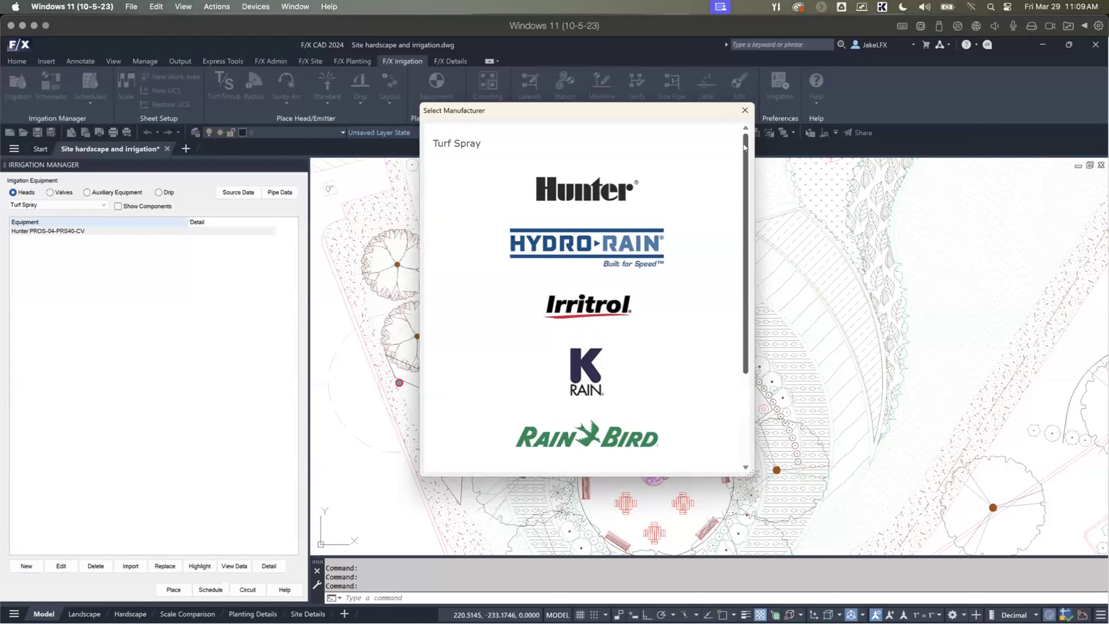
pyautogui.click(603, 189)
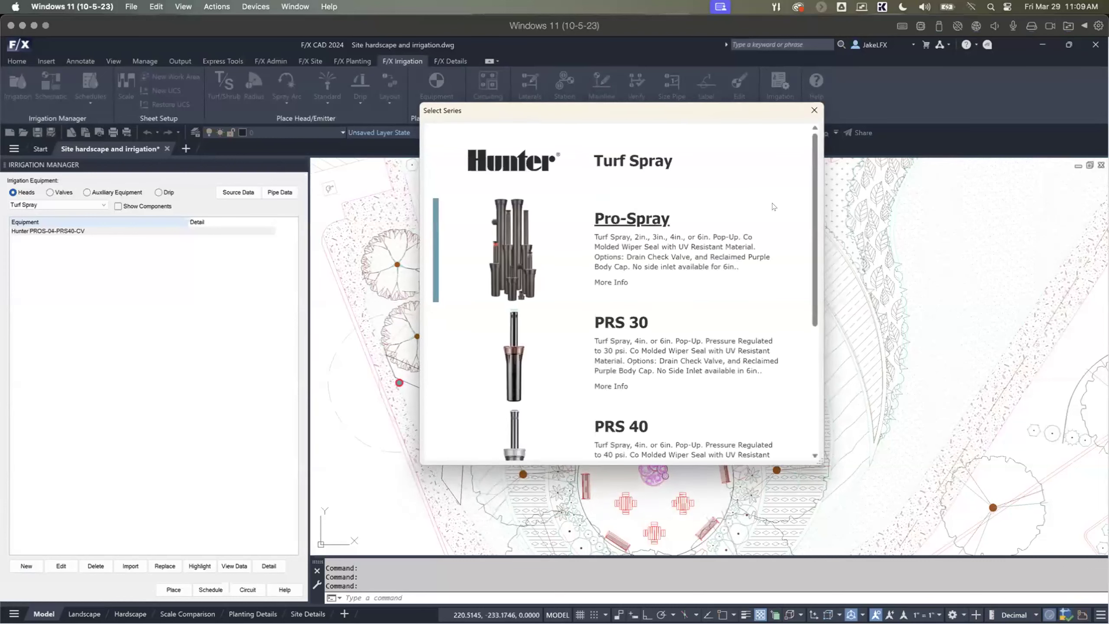
pyautogui.moveTo(812, 152)
pyautogui.mouseDown()
pyautogui.moveTo(819, 270)
pyautogui.moveTo(825, 132)
pyautogui.moveTo(825, 241)
pyautogui.mouseUp()
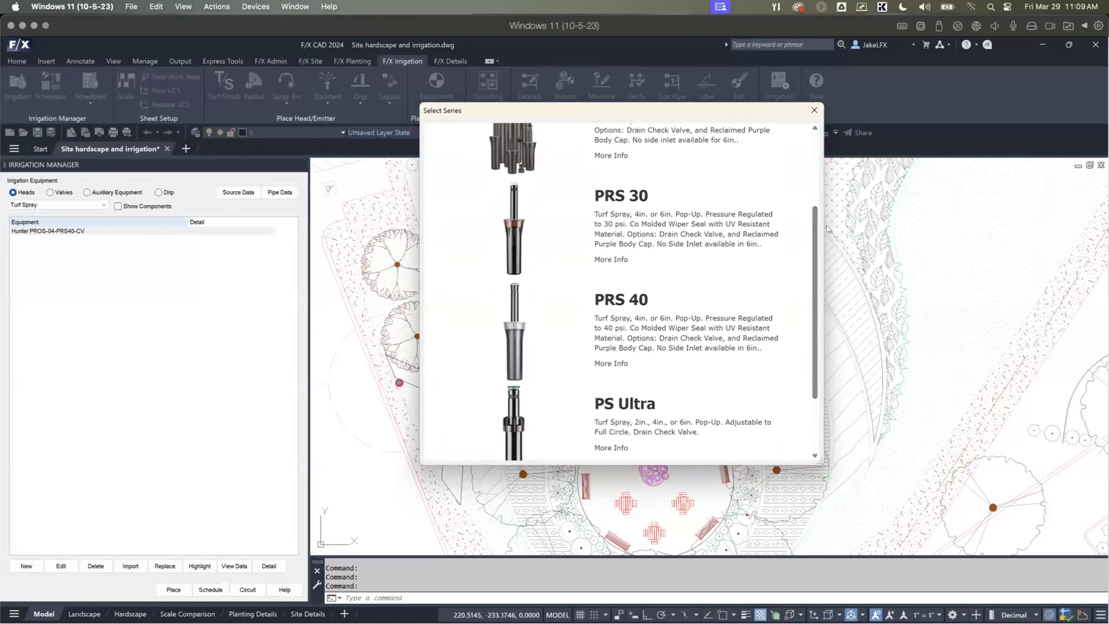
pyautogui.click(634, 301)
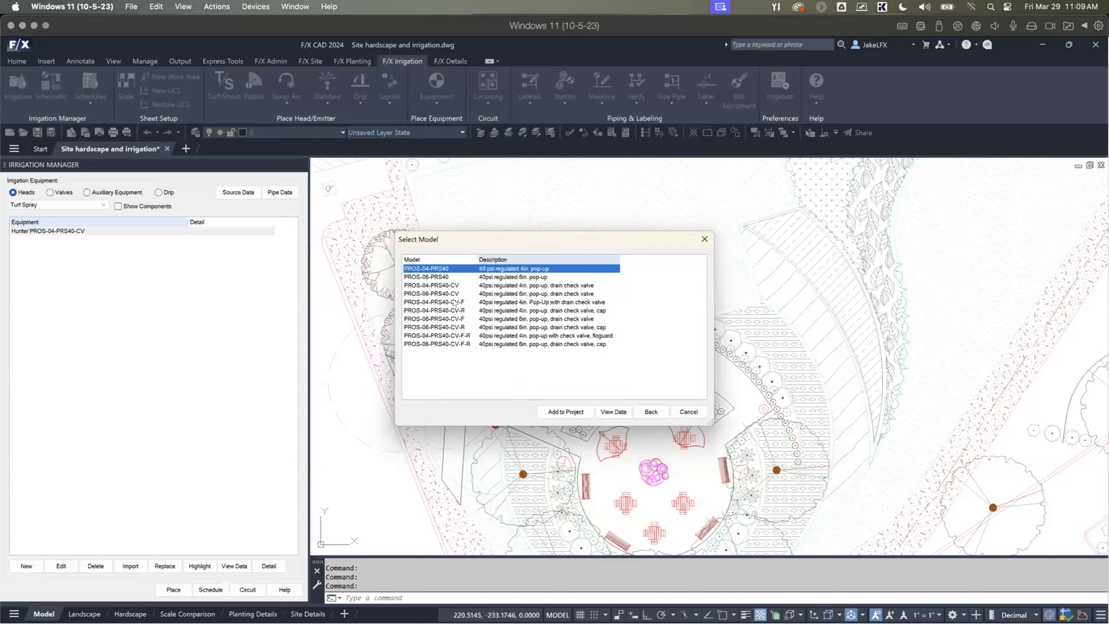
# Step: Check the manufacturer's data for the 6-inch pop-up model PROS-06-PRS40 and add that model to the project
pyautogui.click(441, 278)
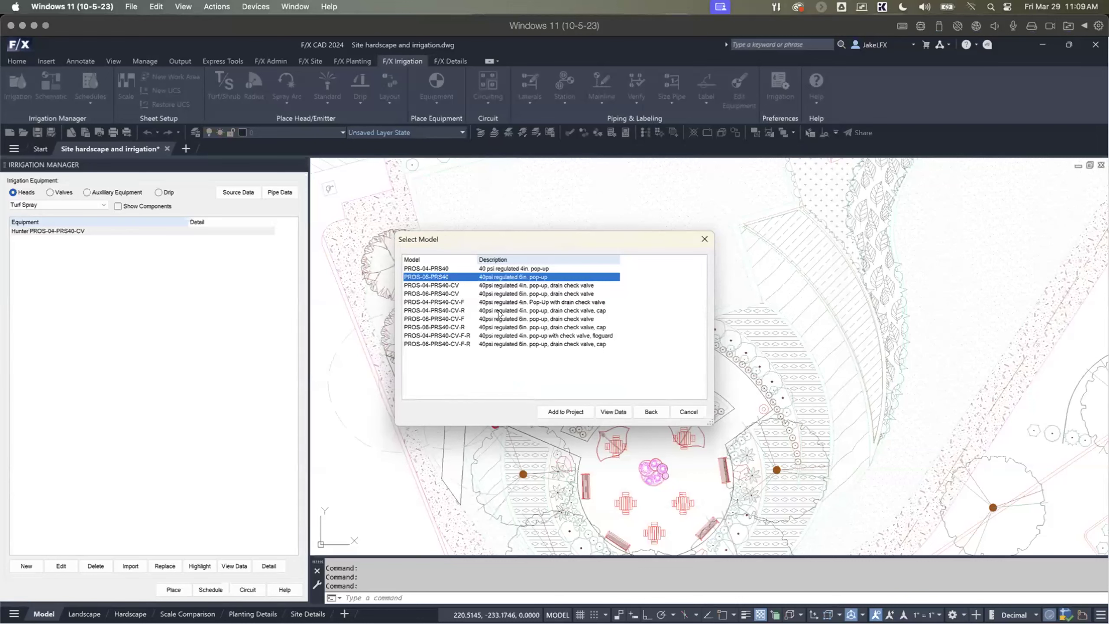
pyautogui.click(613, 412)
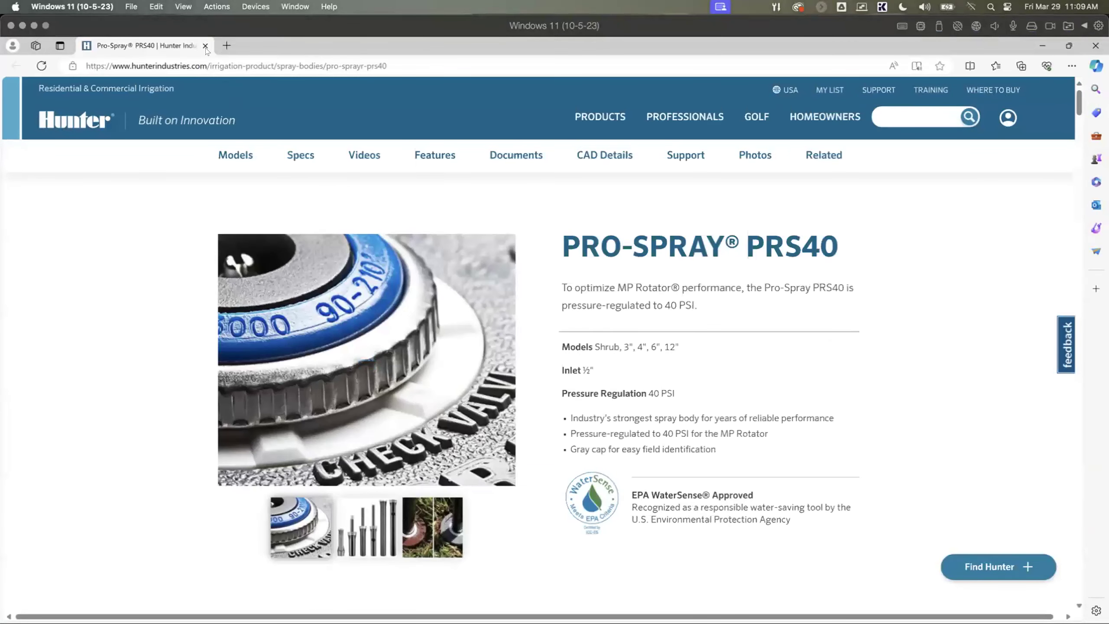
pyautogui.click(205, 45)
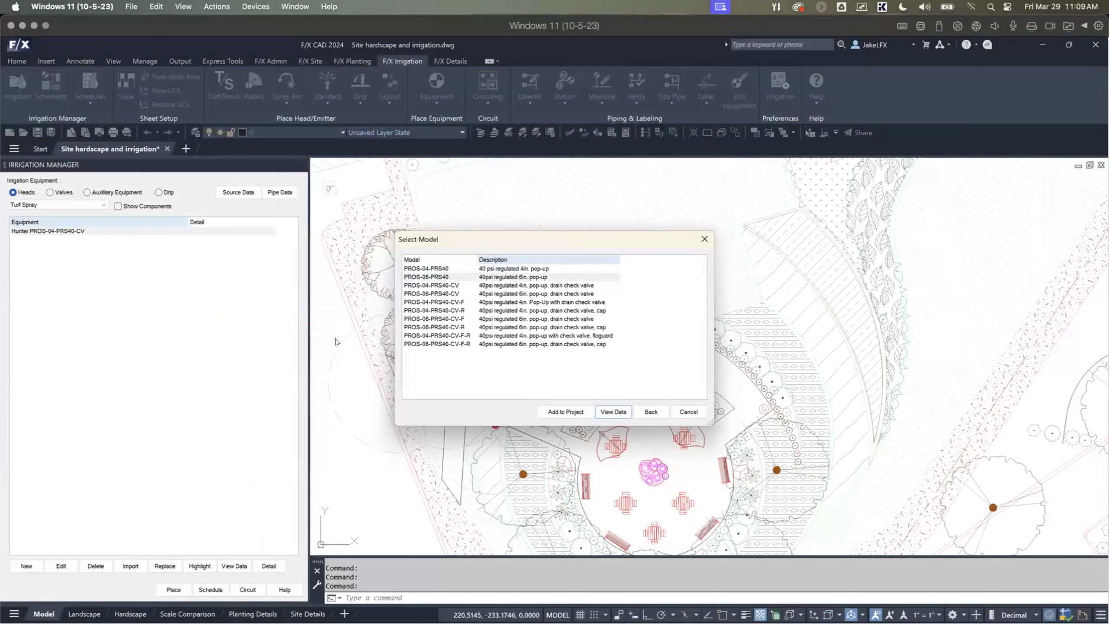
pyautogui.click(436, 277)
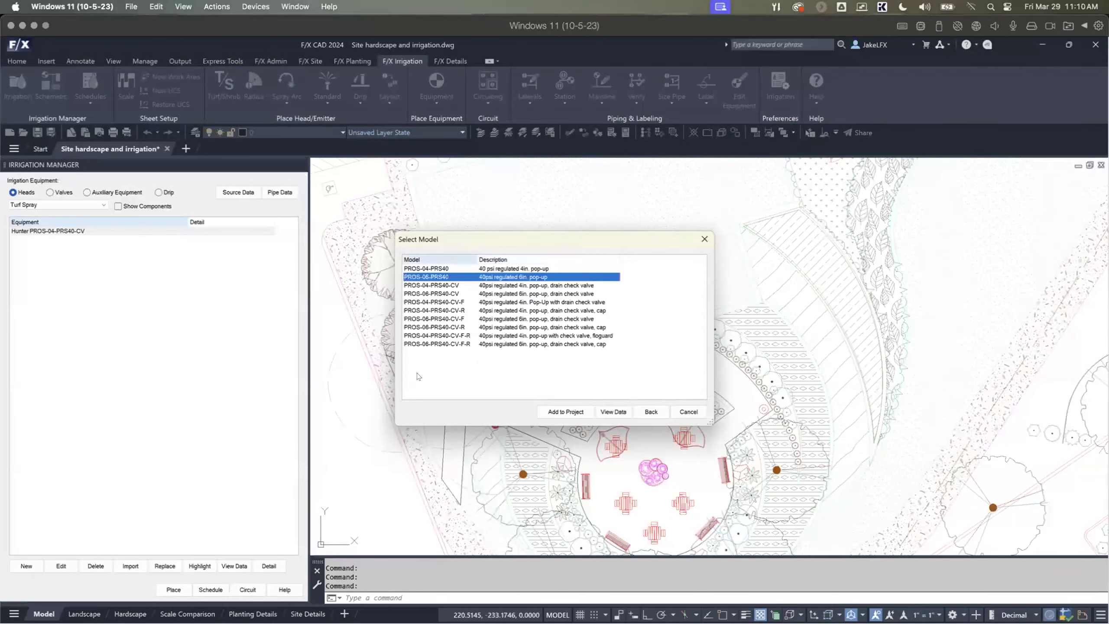
pyautogui.click(562, 411)
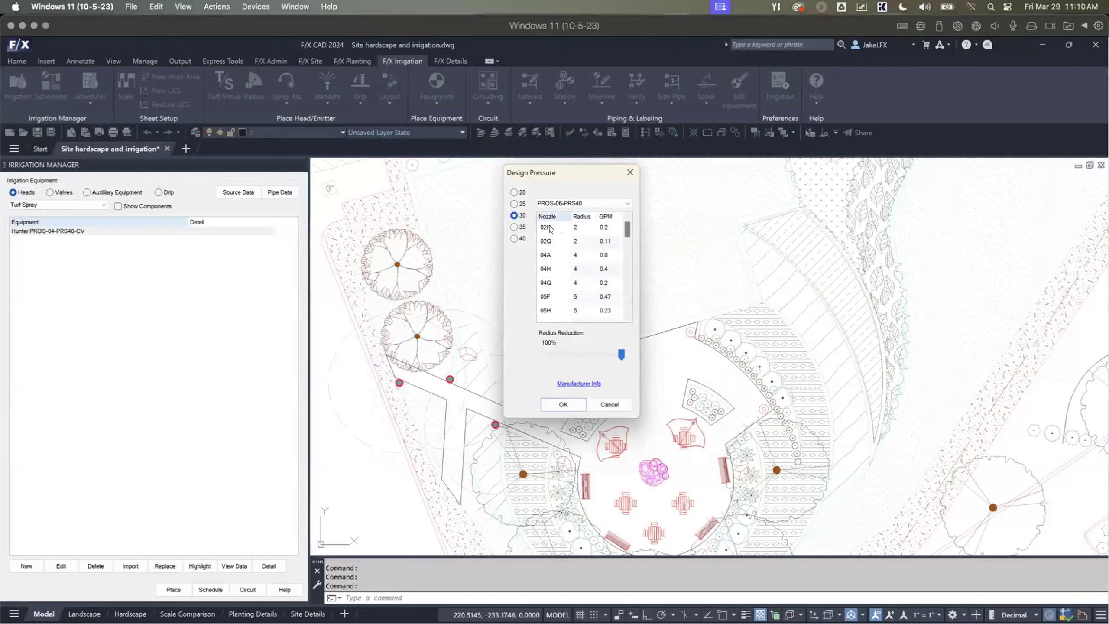
# Step: Compare the PROS-06-PRS40 nozzle radius and flow data at design pressures 25, 20 and 40, returning to 30
pyautogui.moveTo(627, 230)
pyautogui.mouseDown()
pyautogui.moveTo(635, 306)
pyautogui.moveTo(632, 230)
pyautogui.mouseUp()
pyautogui.click(514, 203)
pyautogui.click(513, 192)
pyautogui.click(514, 238)
pyautogui.click(513, 204)
pyautogui.click(513, 192)
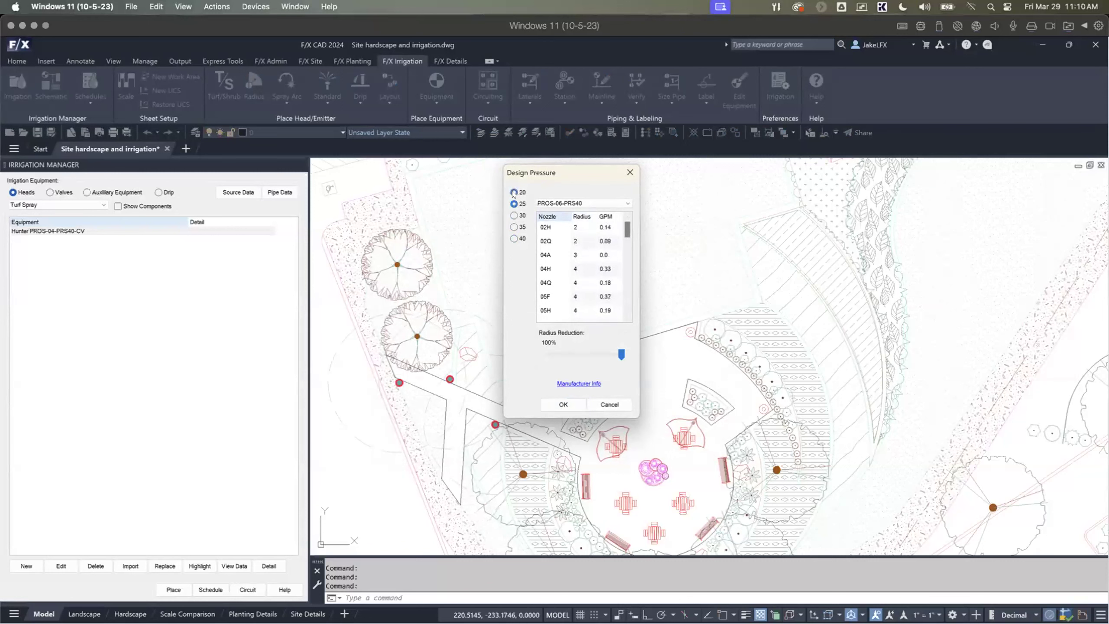
pyautogui.click(512, 216)
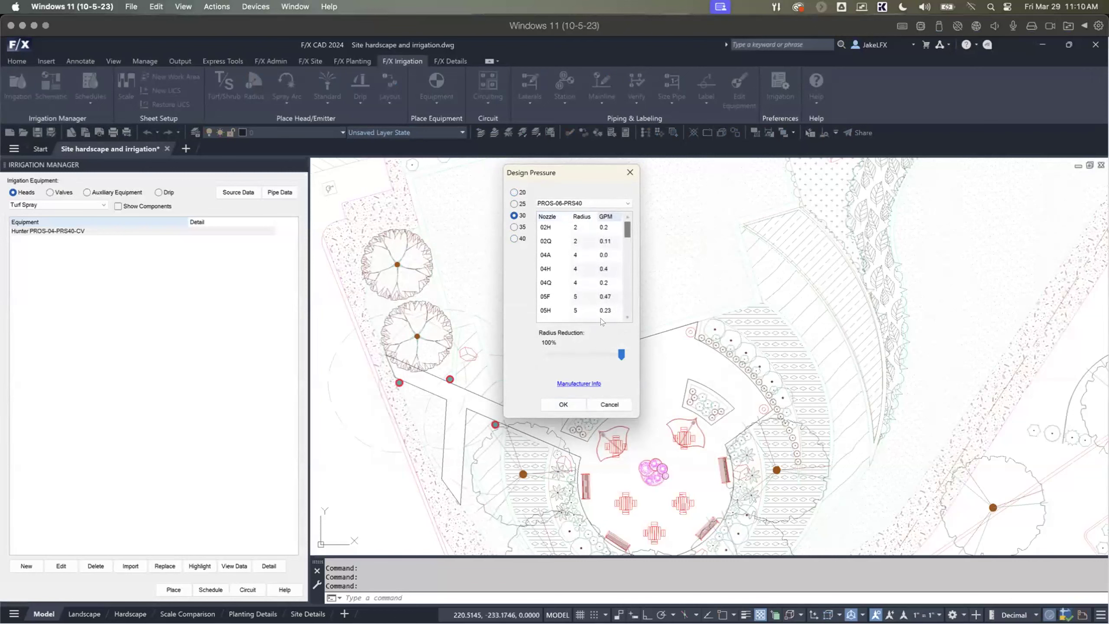
# Step: Set the nozzle radius reduction to 90% and accept the design pressure of 30
pyautogui.moveTo(620, 355); pyautogui.dragTo(604, 356)
pyautogui.click(592, 353)
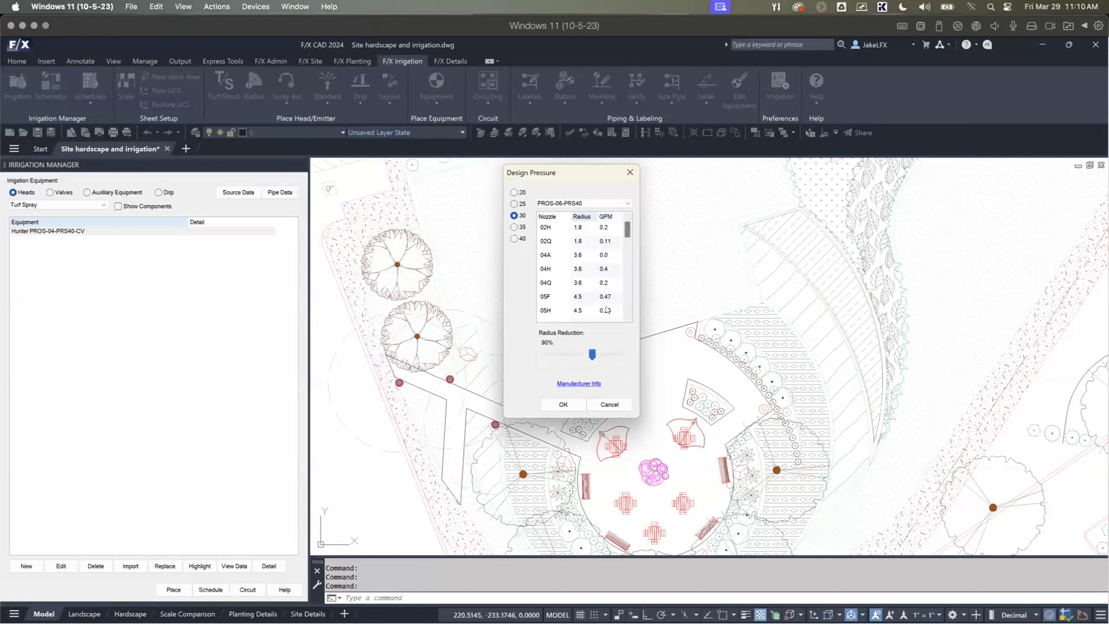
pyautogui.moveTo(632, 233)
pyautogui.mouseDown()
pyautogui.moveTo(636, 284)
pyautogui.moveTo(634, 227)
pyautogui.mouseUp()
pyautogui.click(562, 405)
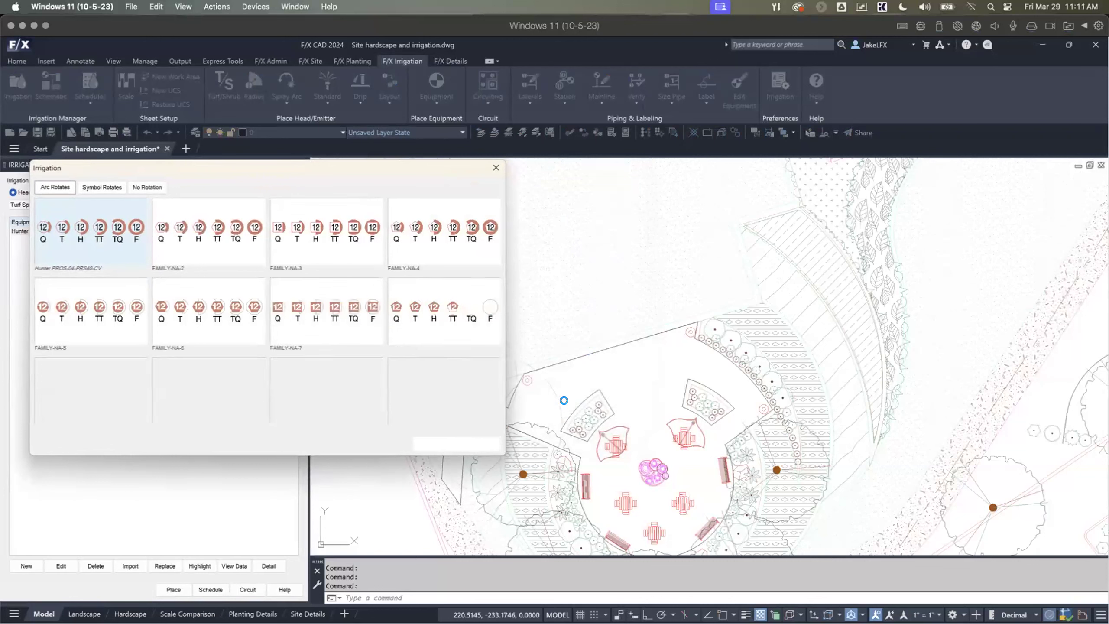
# Step: Assign the arc-rotating symbol family FAMILY-NA-2 to the new turf spray head
pyautogui.moveTo(382, 179); pyautogui.dragTo(604, 161)
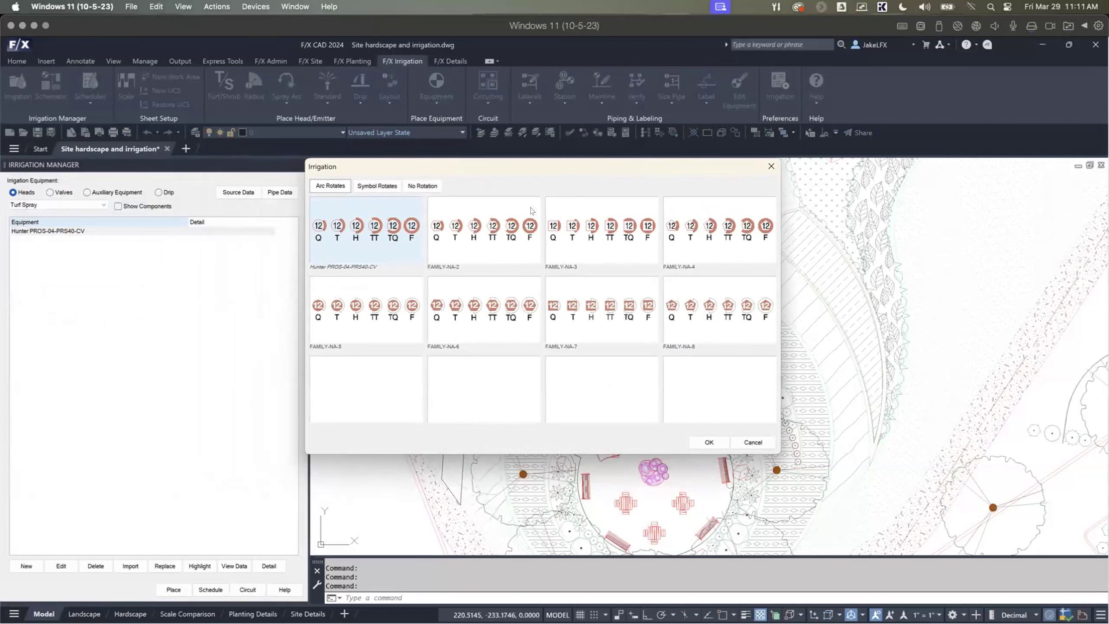
pyautogui.click(504, 236)
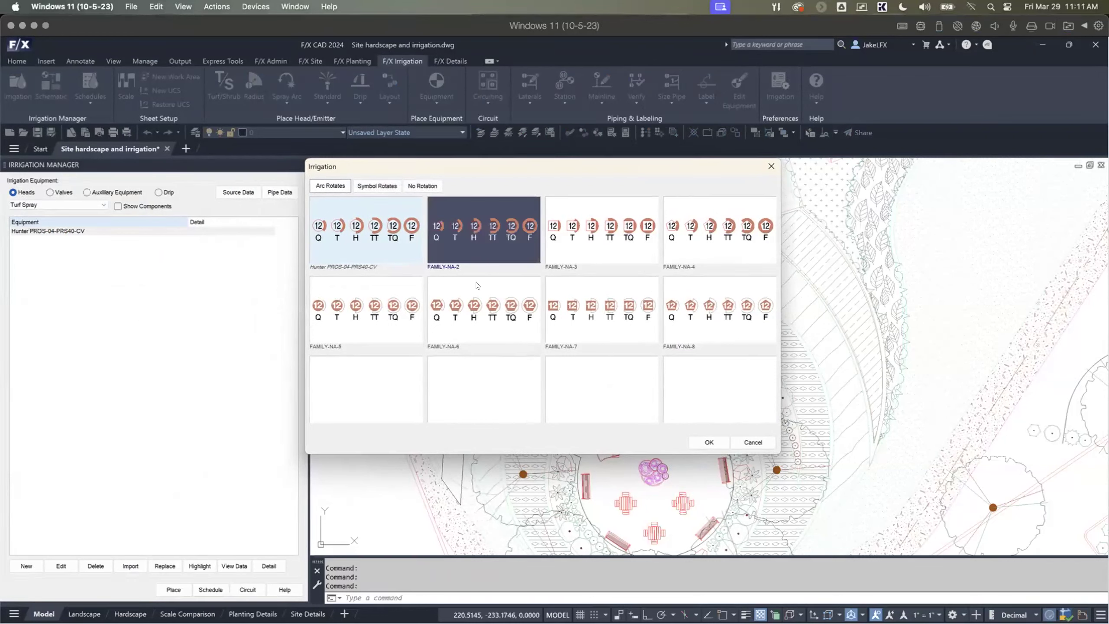
pyautogui.click(411, 307)
pyautogui.click(520, 289)
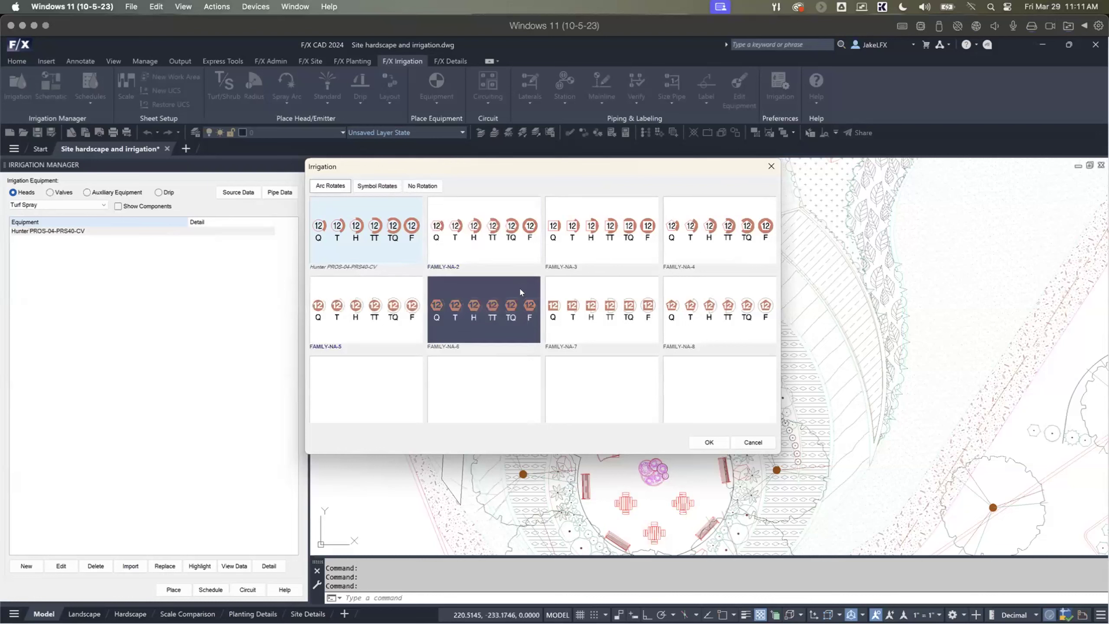
pyautogui.click(501, 228)
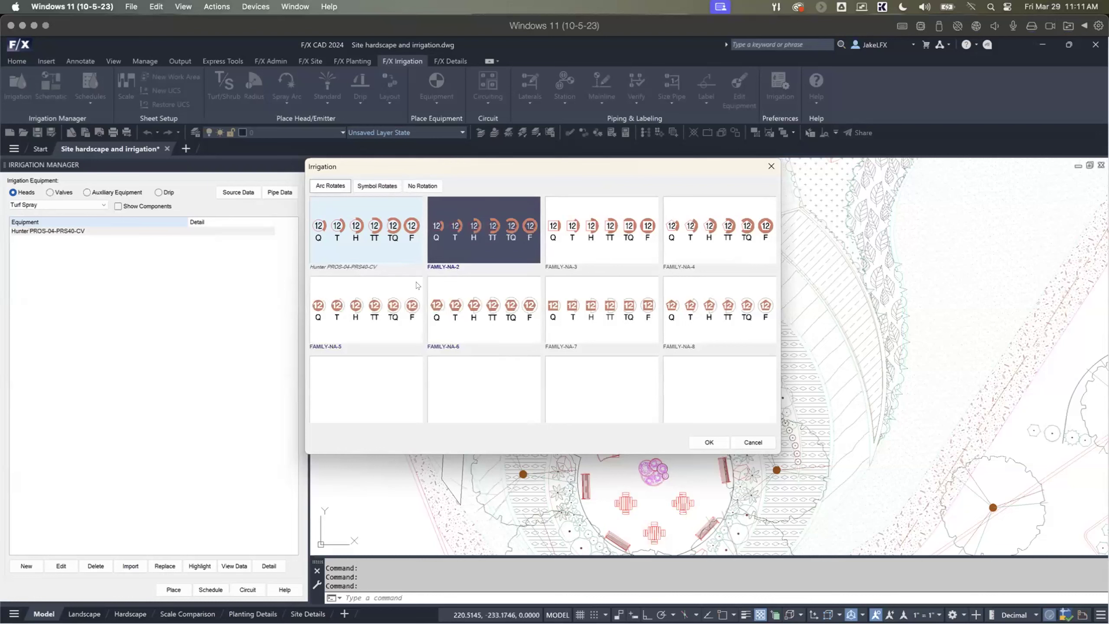
pyautogui.click(706, 443)
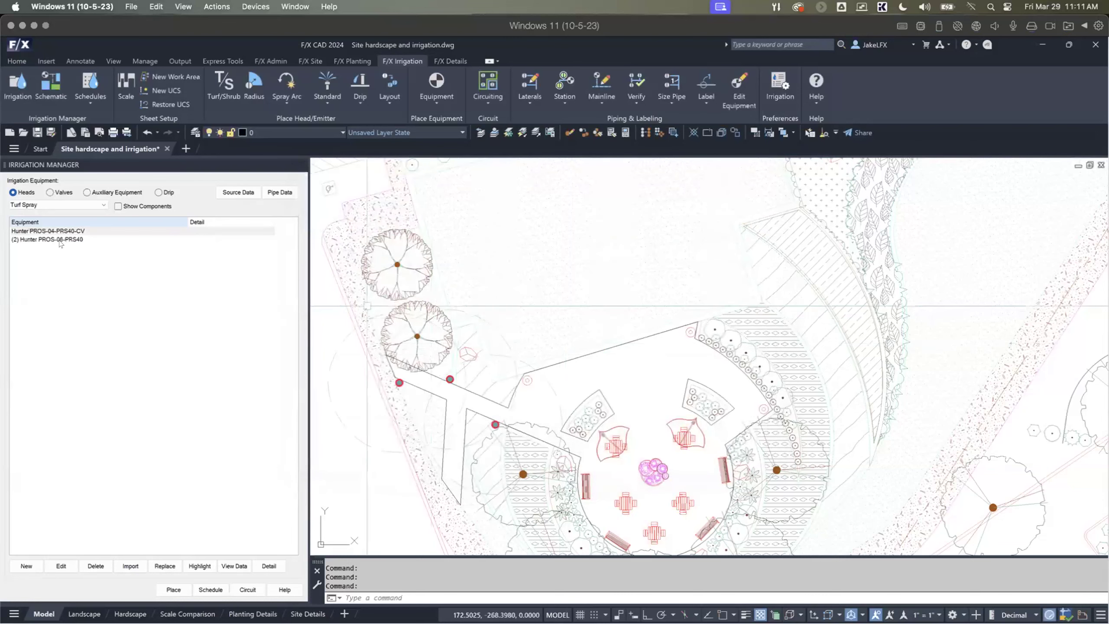
# Step: Start placing the Hunter PROS-06-PRS40 turf spray head with the 10A nozzle
pyautogui.click(61, 239)
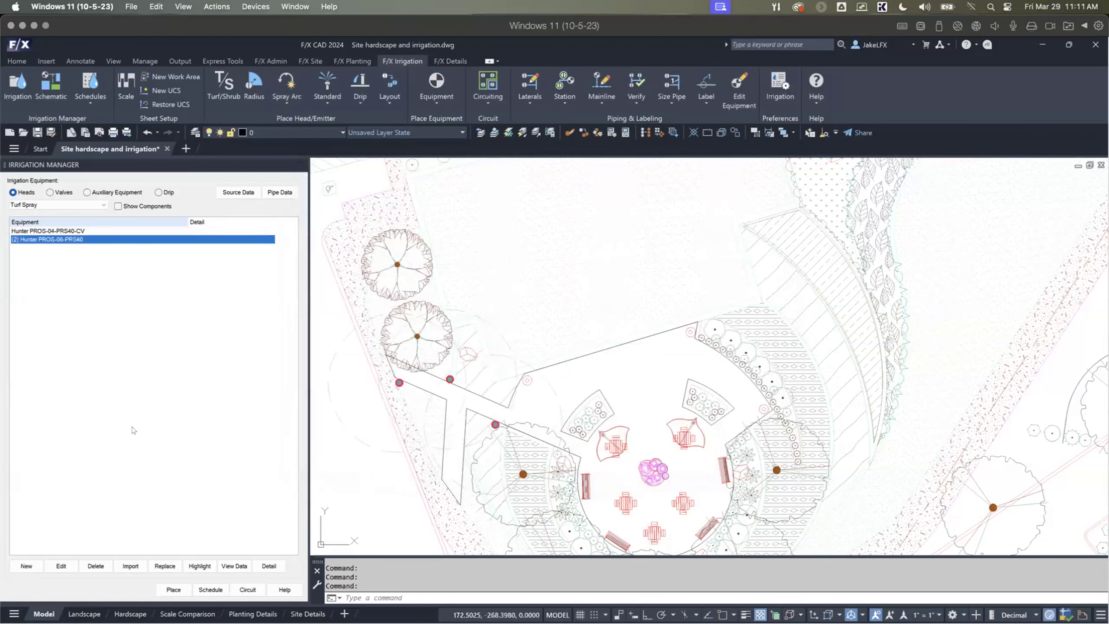
pyautogui.click(174, 589)
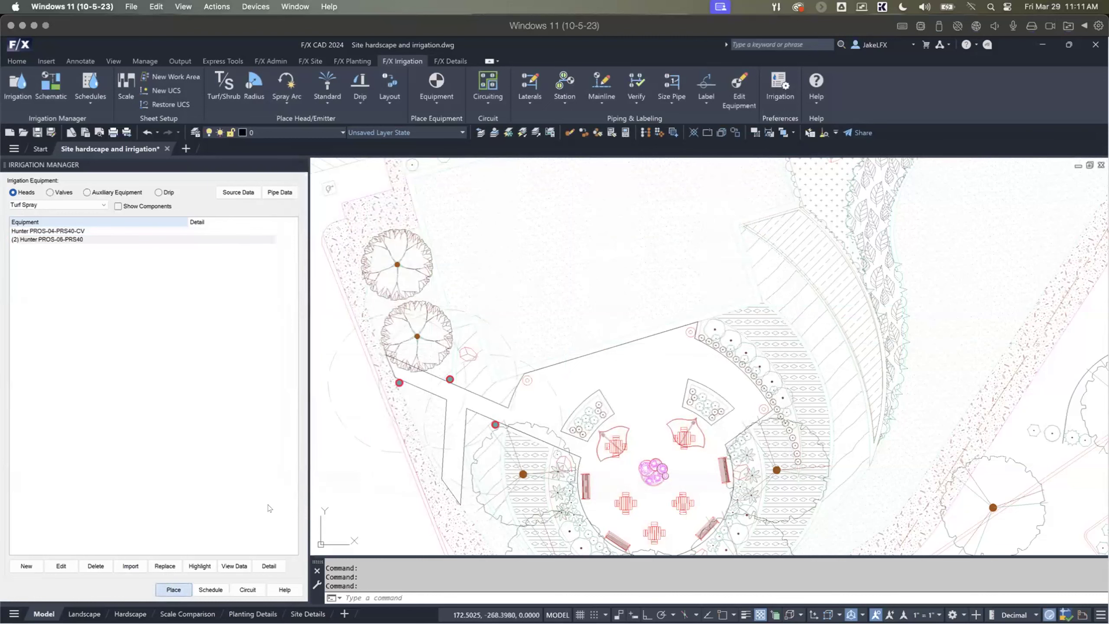
pyautogui.moveTo(436, 222)
pyautogui.mouseDown()
pyautogui.moveTo(438, 257)
pyautogui.moveTo(438, 231)
pyautogui.moveTo(437, 243)
pyautogui.mouseUp()
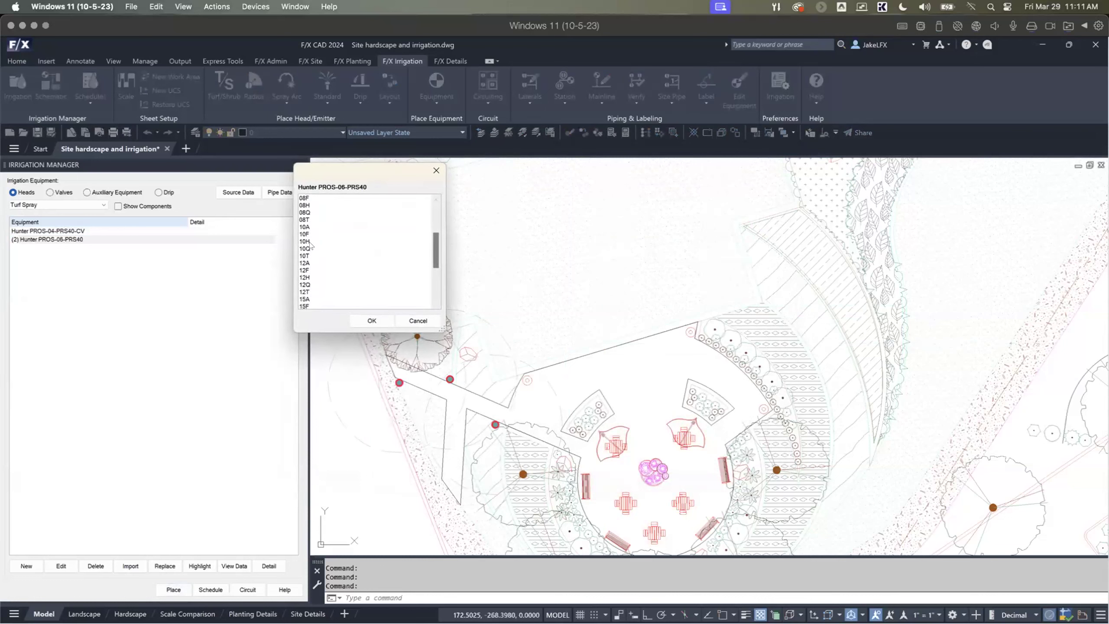
pyautogui.click(309, 226)
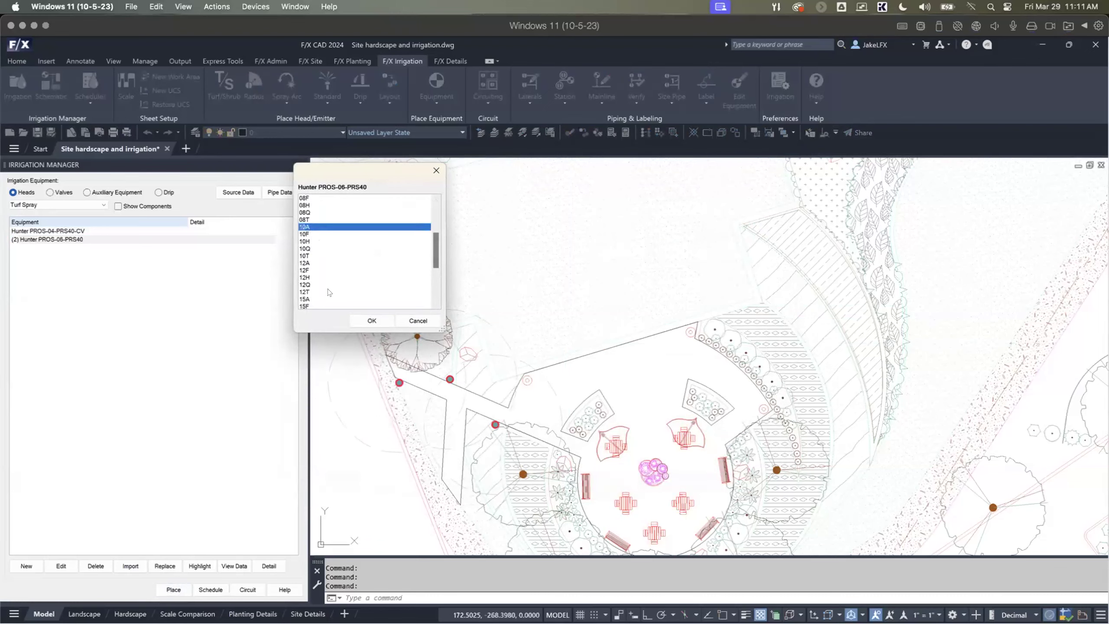
pyautogui.click(371, 321)
# Step: Place one 10A head just outside the building's southeast corner and define its spray arc's start and end points
pyautogui.scroll(-3, 378, 417)
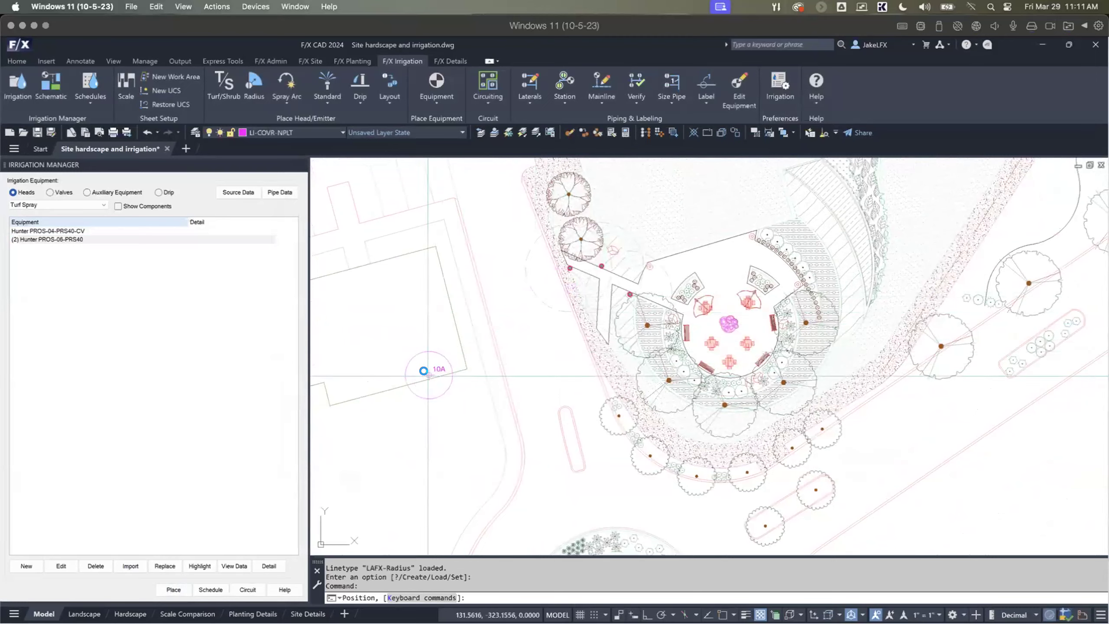
pyautogui.scroll(5, 480, 367)
pyautogui.scroll(-2, 562, 342)
pyautogui.scroll(2, 558, 340)
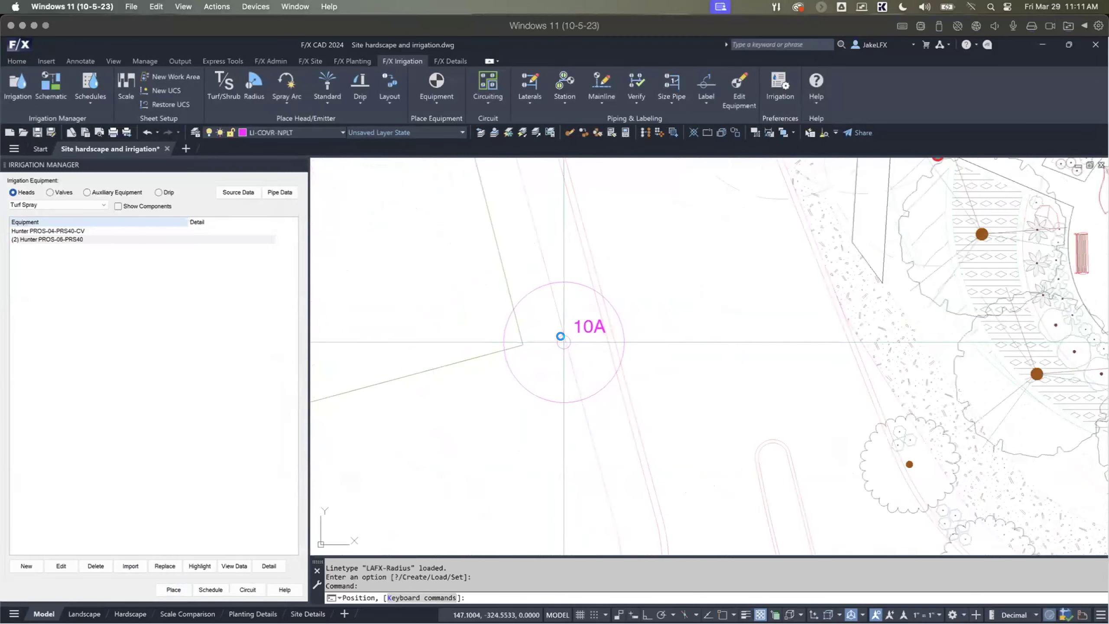
pyautogui.click(561, 340)
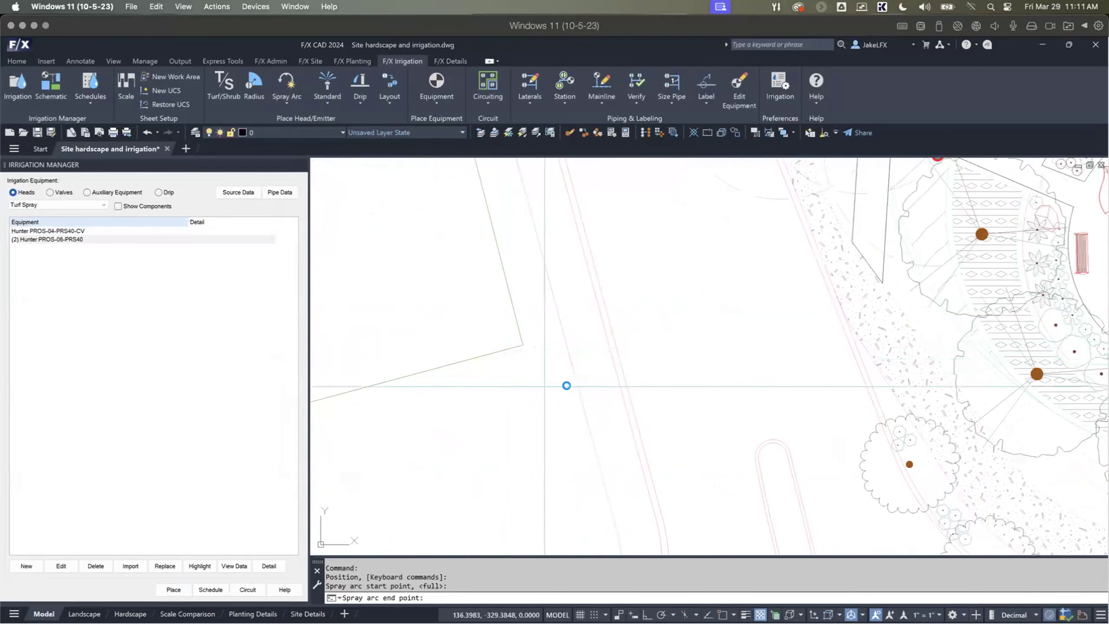
pyautogui.press('Return')
pyautogui.moveTo(579, 435); pyautogui.dragTo(510, 304, button='middle')
# Step: Place a row of further 10A heads along the curved edge beside the road, running south from the first head
pyautogui.scroll(-2, 510, 305)
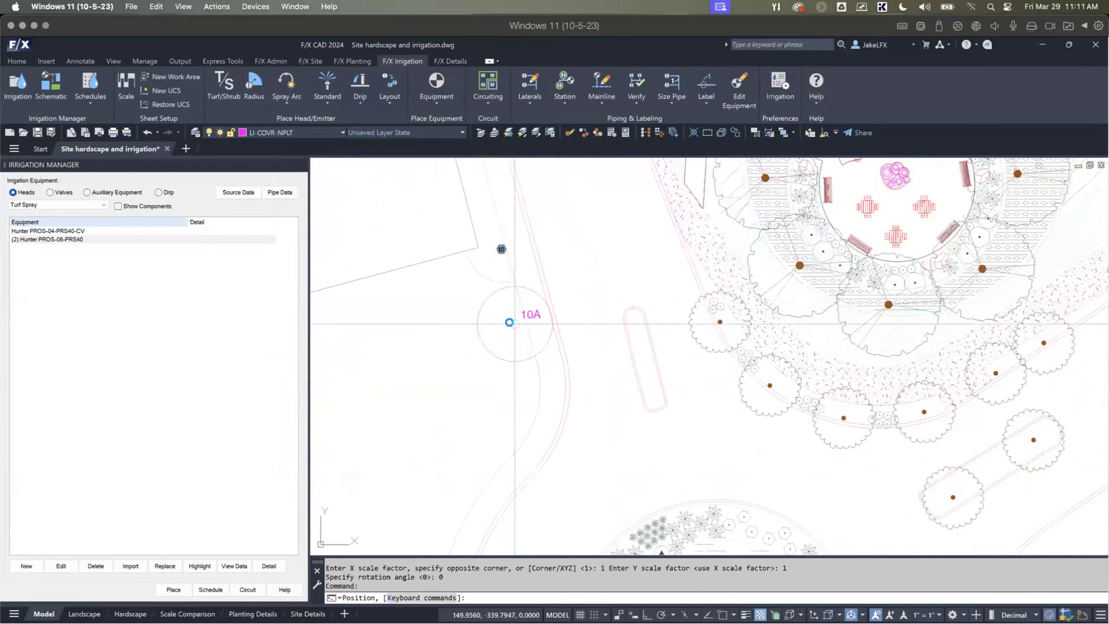
pyautogui.press('l')
pyautogui.click(522, 309)
pyautogui.moveTo(477, 408); pyautogui.dragTo(532, 253, button='middle')
pyautogui.scroll(-2, 453, 389)
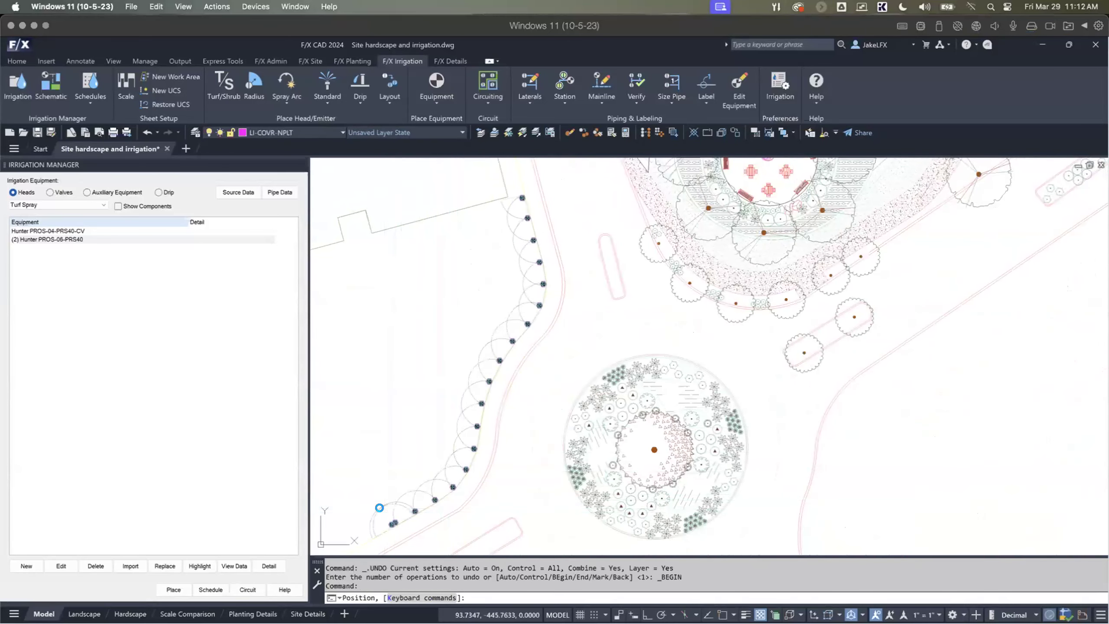
pyautogui.press('Return')
# Step: Inspect the equipment info and flow of two placed 10A heads in the curved row, leaving their settings unedited
pyautogui.scroll(2, 419, 484)
pyautogui.moveTo(546, 223); pyautogui.dragTo(564, 404, button='middle')
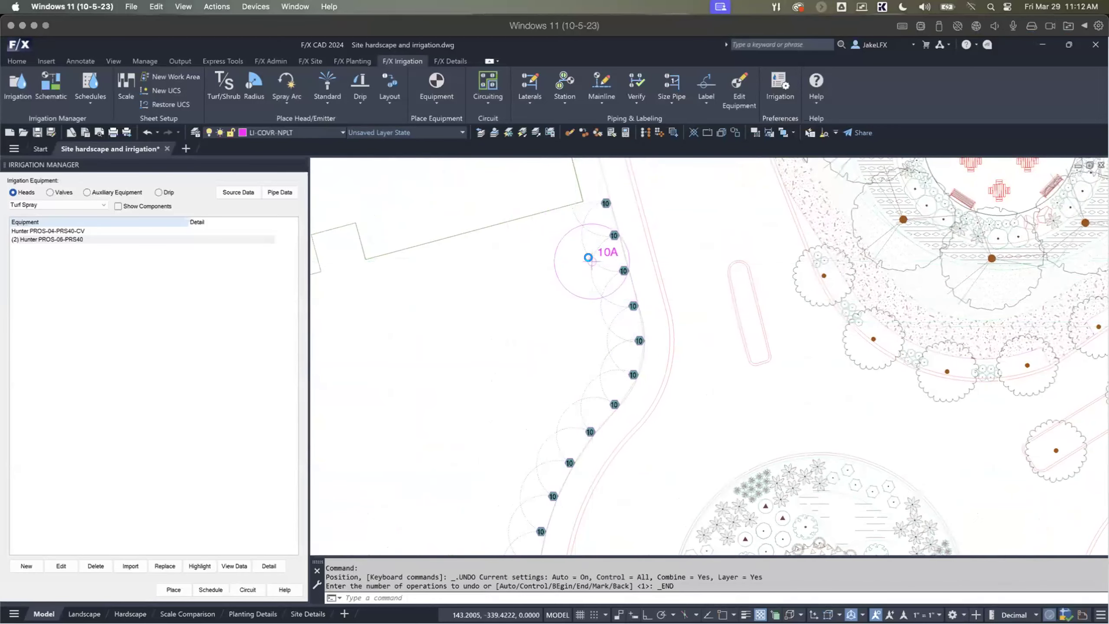
pyautogui.scroll(3, 590, 261)
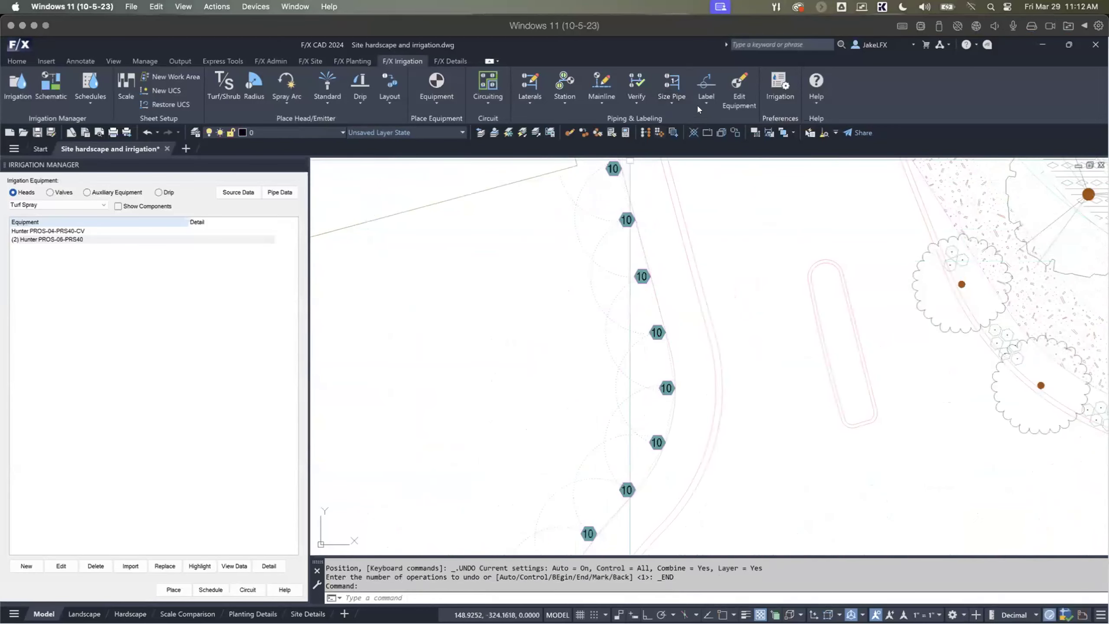
pyautogui.click(739, 90)
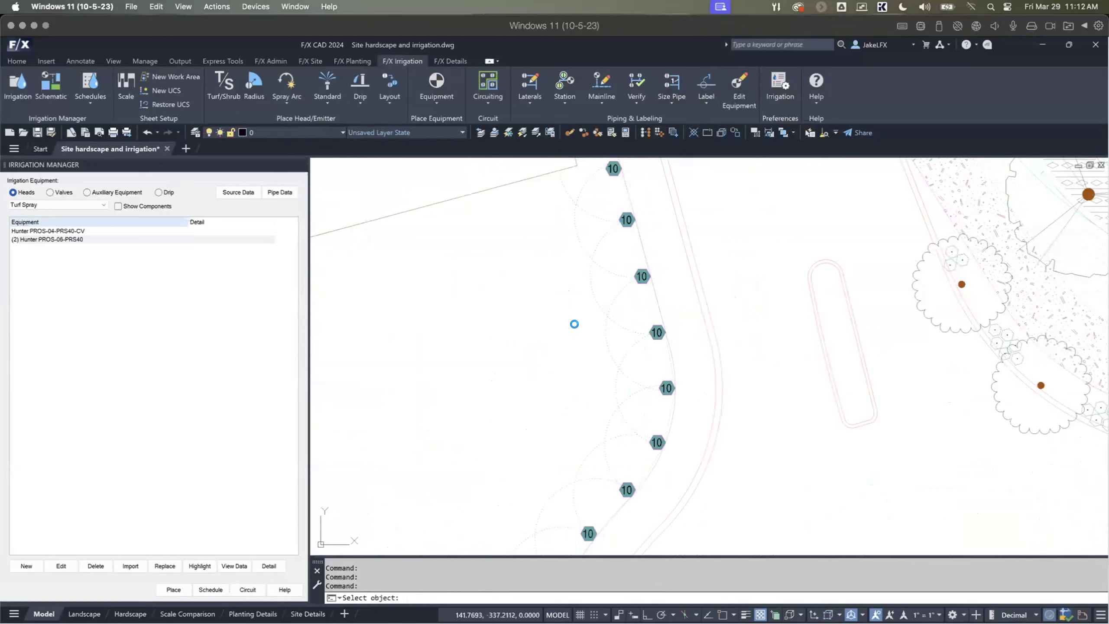
pyautogui.click(574, 324)
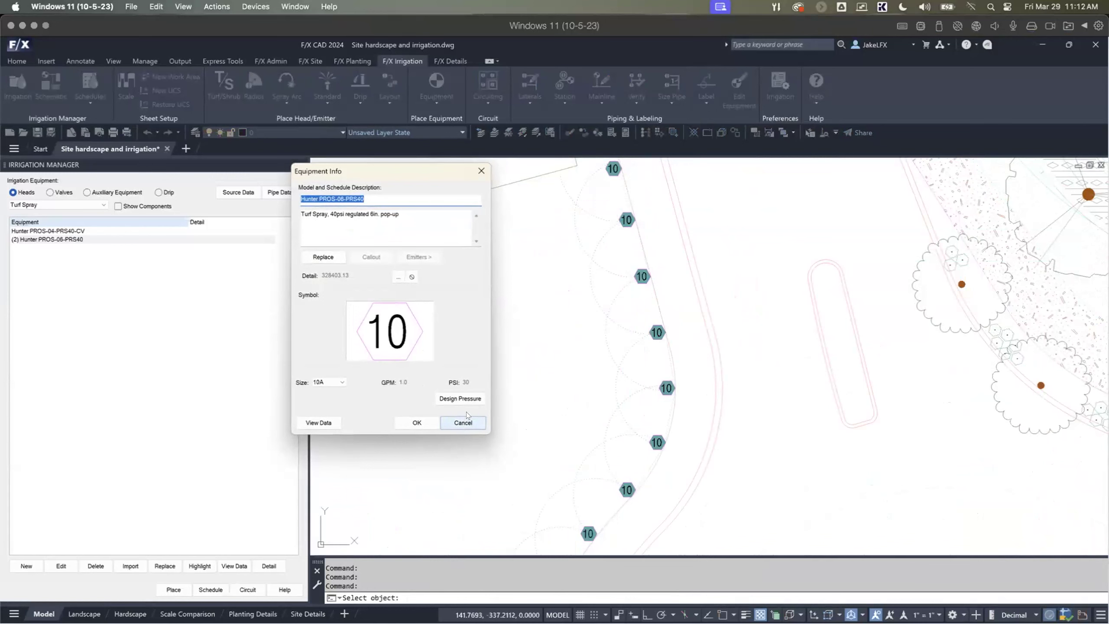
pyautogui.click(483, 421)
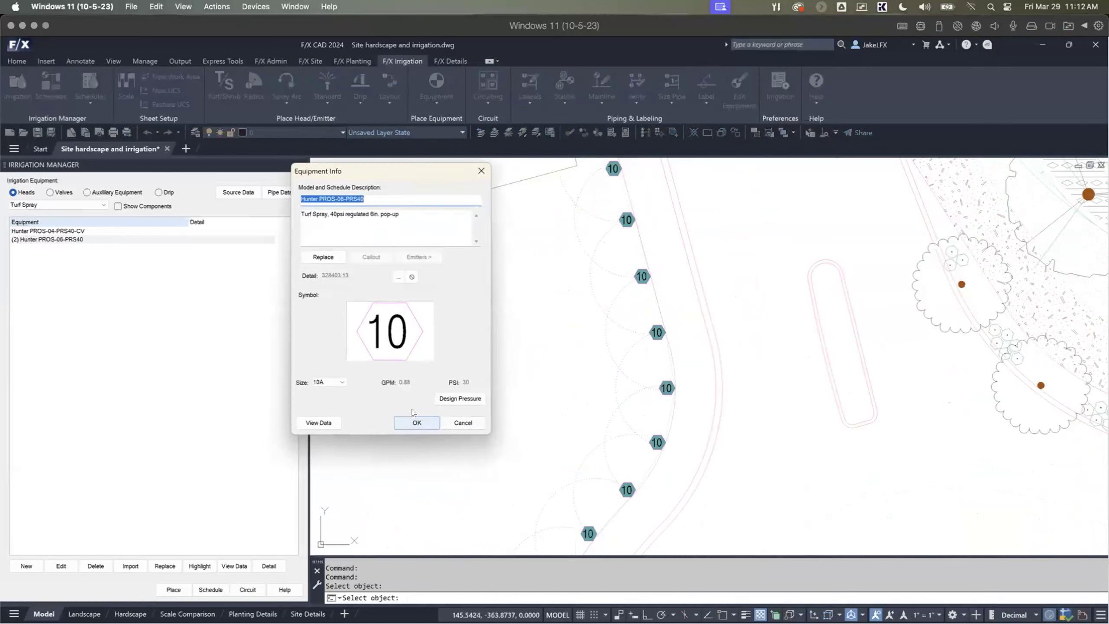
pyautogui.click(466, 426)
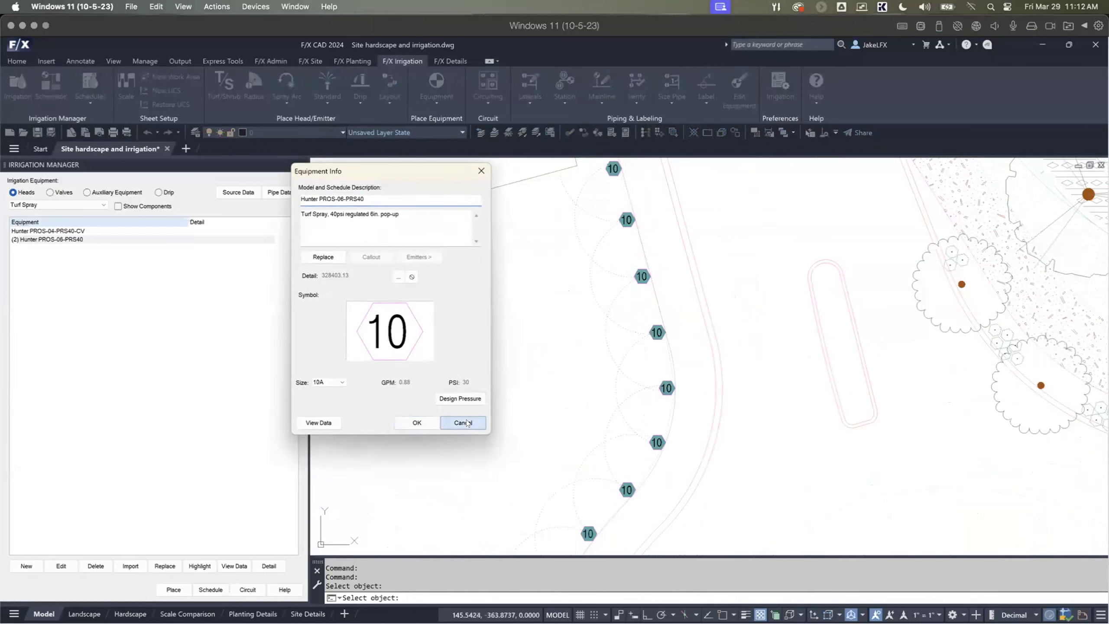
pyautogui.scroll(-4, 478, 414)
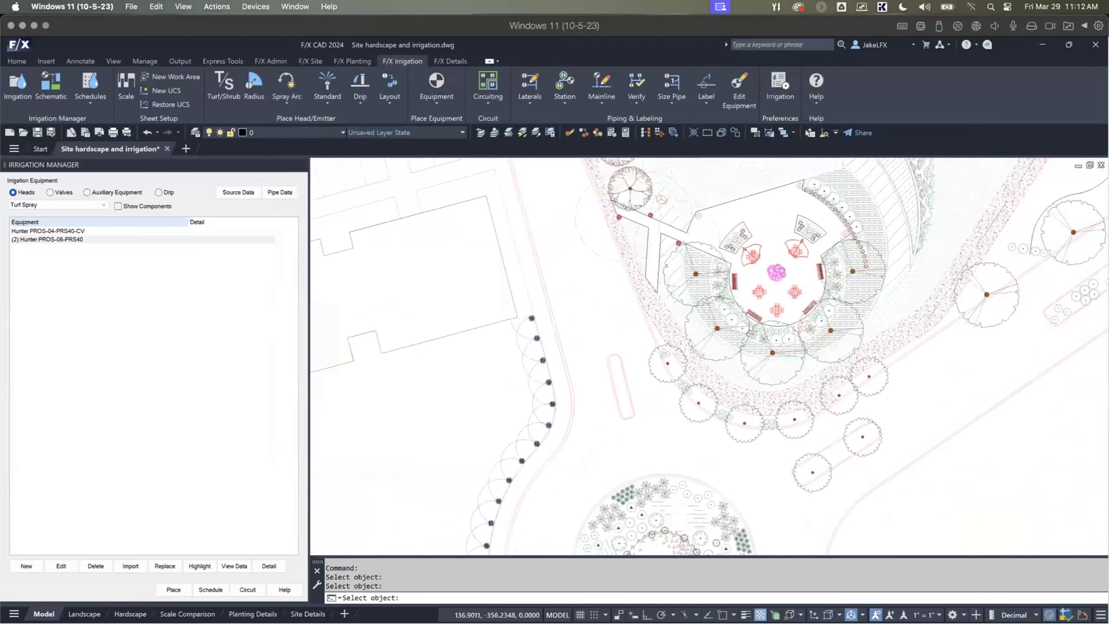
pyautogui.scroll(-3, 500, 362)
pyautogui.press('Escape')
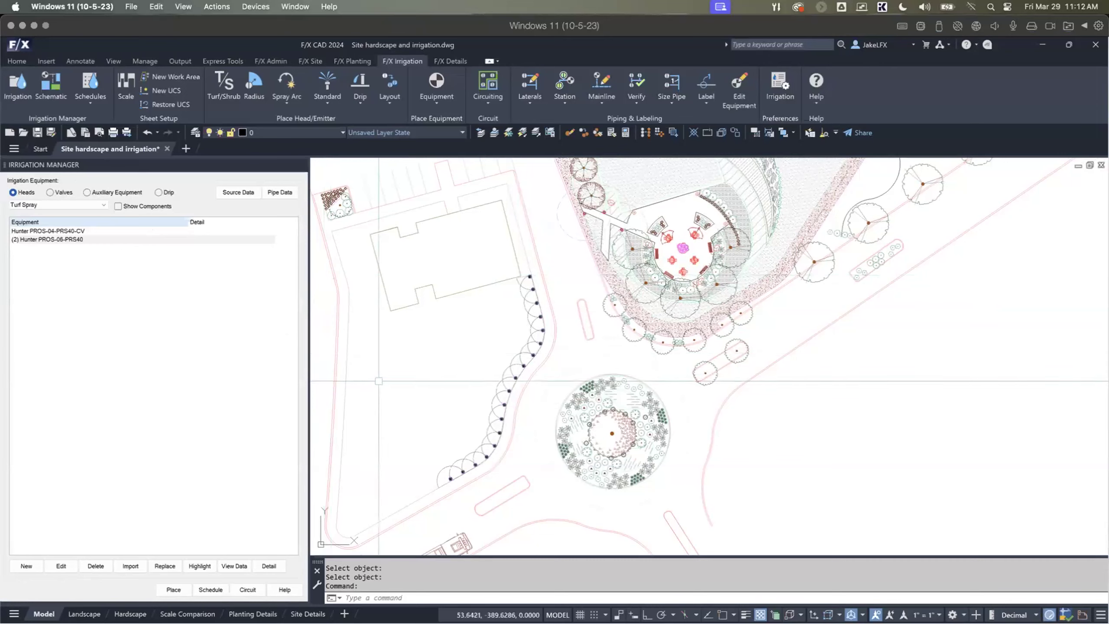
# Step: Close the Irrigation Manager and open the RefNote Manager with its area notes listed
pyautogui.click(300, 163)
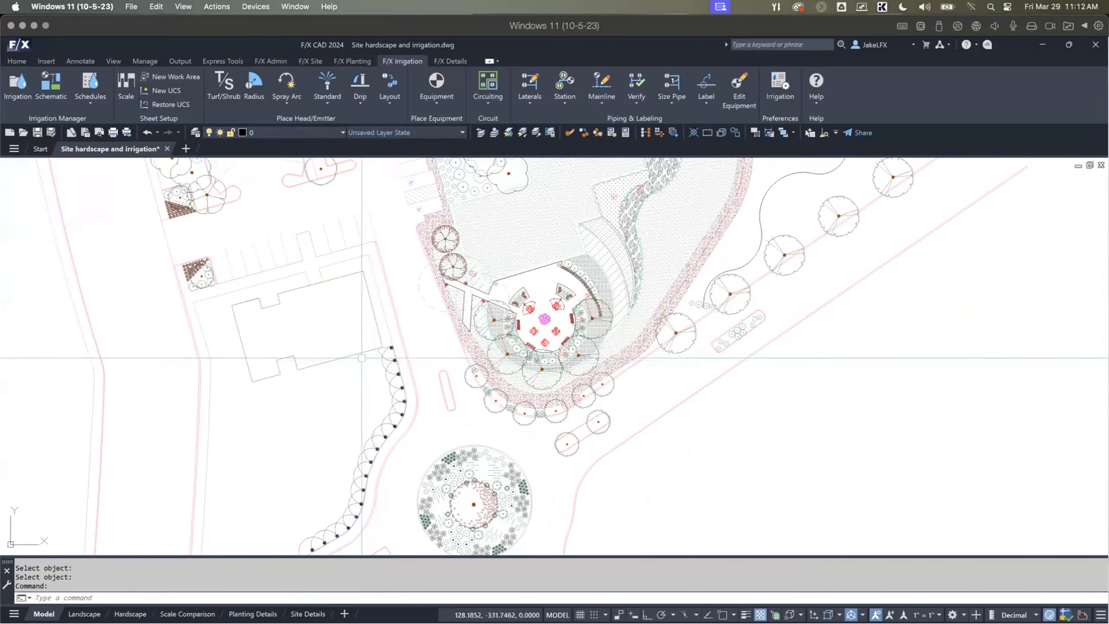
pyautogui.moveTo(317, 335)
pyautogui.mouseDown(button='middle')
pyautogui.moveTo(311, 347)
pyautogui.moveTo(310, 296)
pyautogui.mouseUp(button='middle')
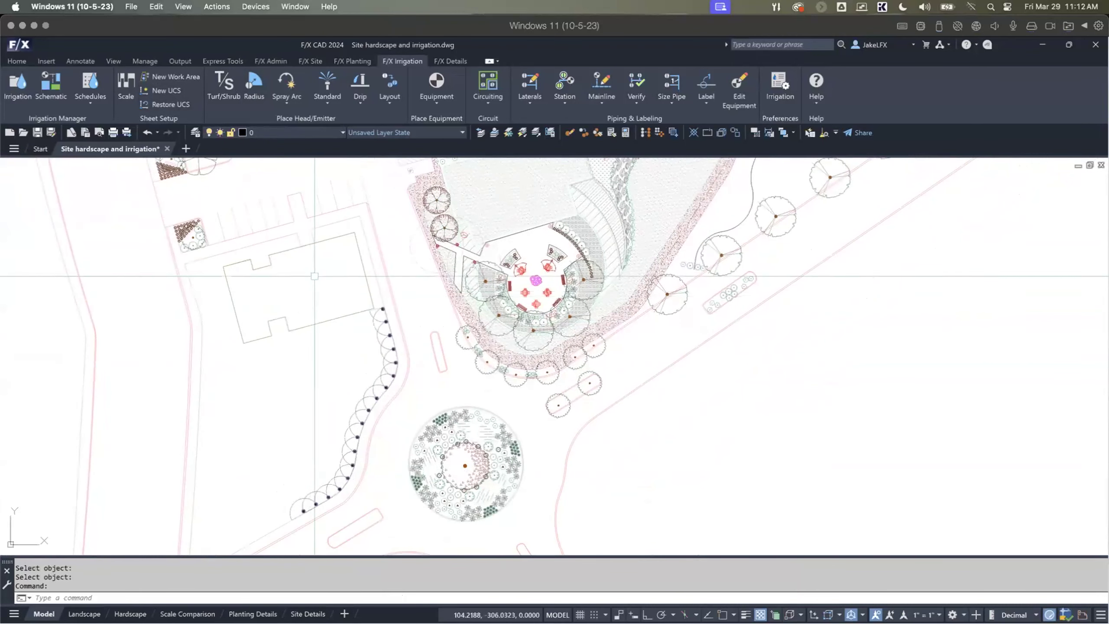
pyautogui.click(310, 62)
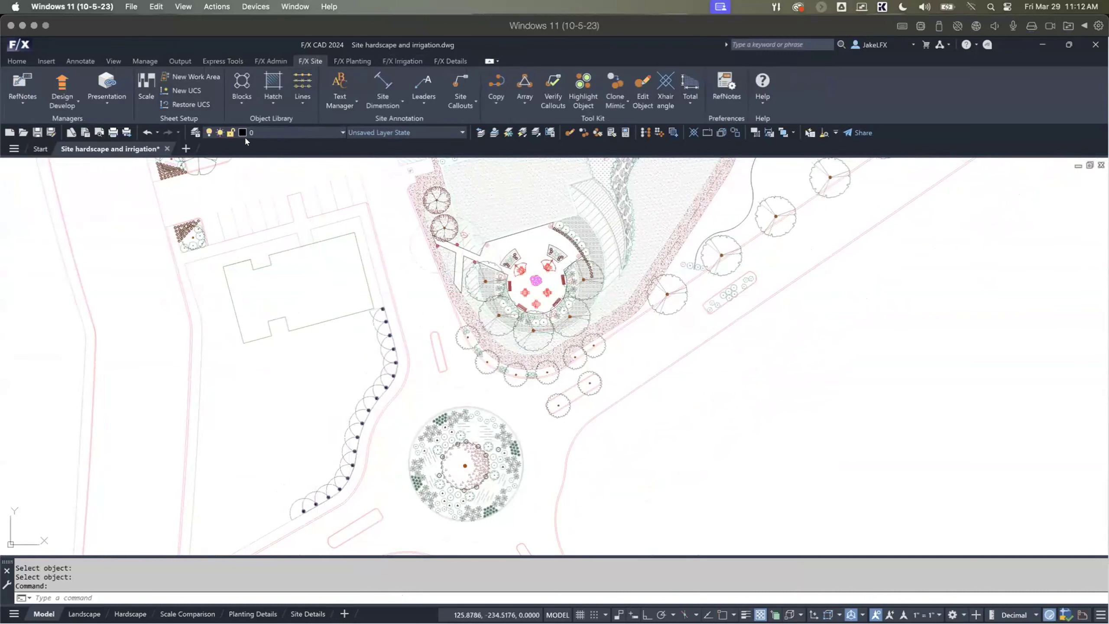
pyautogui.click(20, 102)
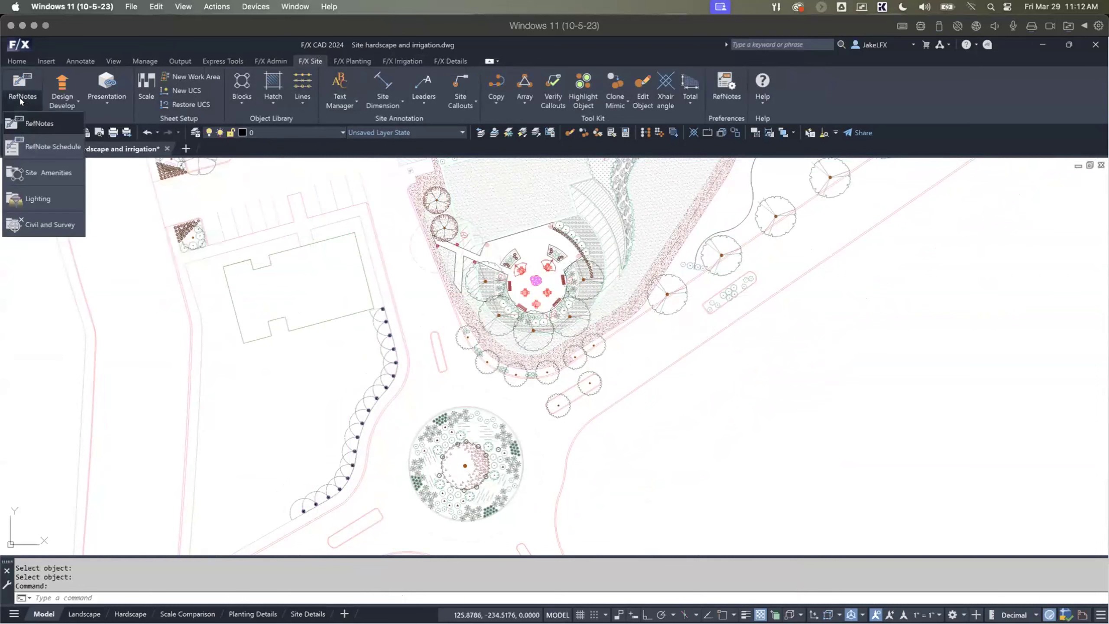
pyautogui.click(37, 166)
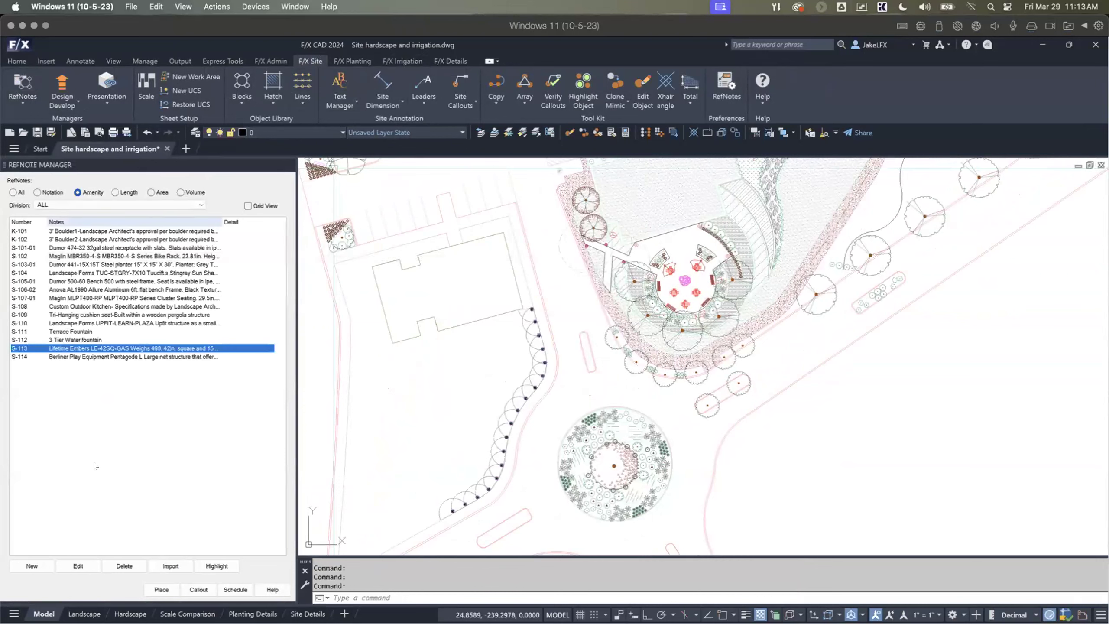
pyautogui.click(151, 192)
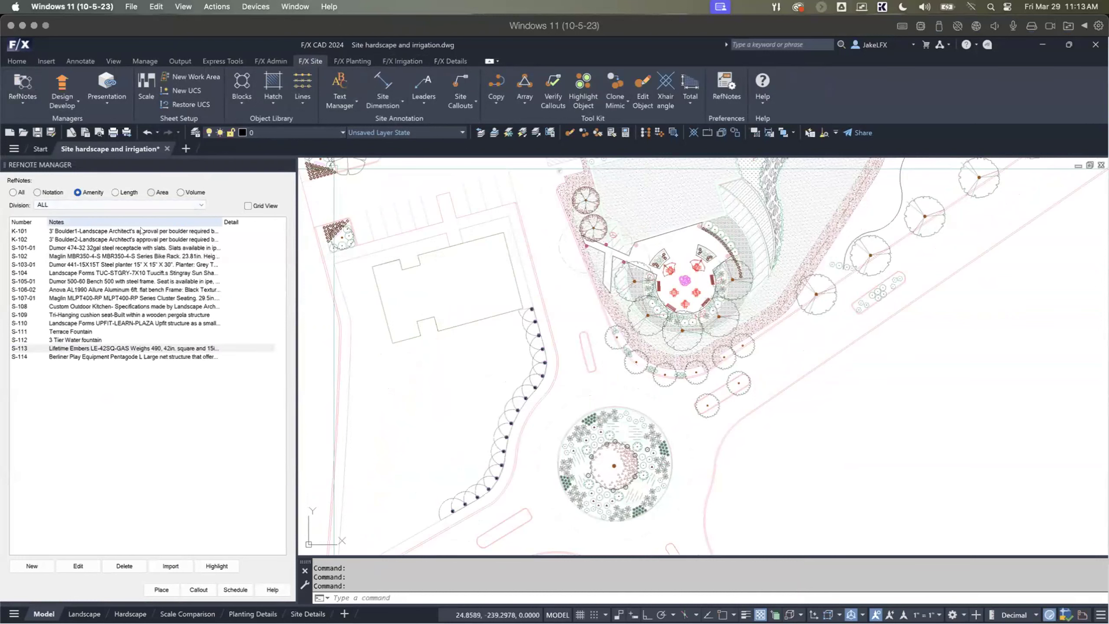
# Step: Start a new area RefNote from the manufacturer Techo-Bloc and move the model catalog clear of the plan
pyautogui.click(32, 566)
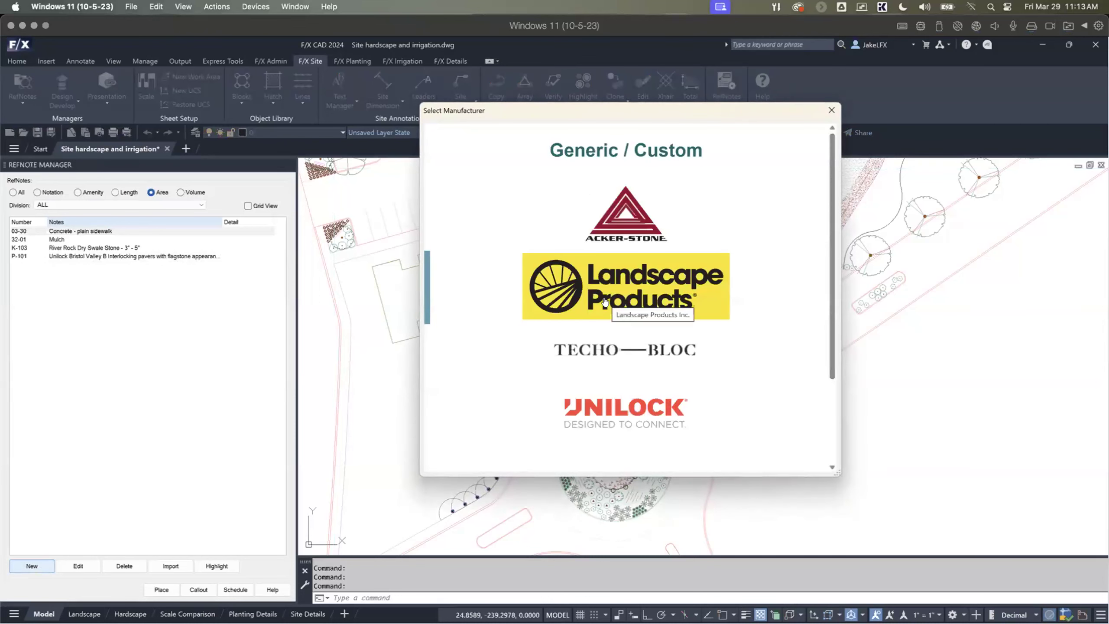
pyautogui.moveTo(832, 138)
pyautogui.mouseDown()
pyautogui.moveTo(831, 191)
pyautogui.moveTo(826, 152)
pyautogui.mouseUp()
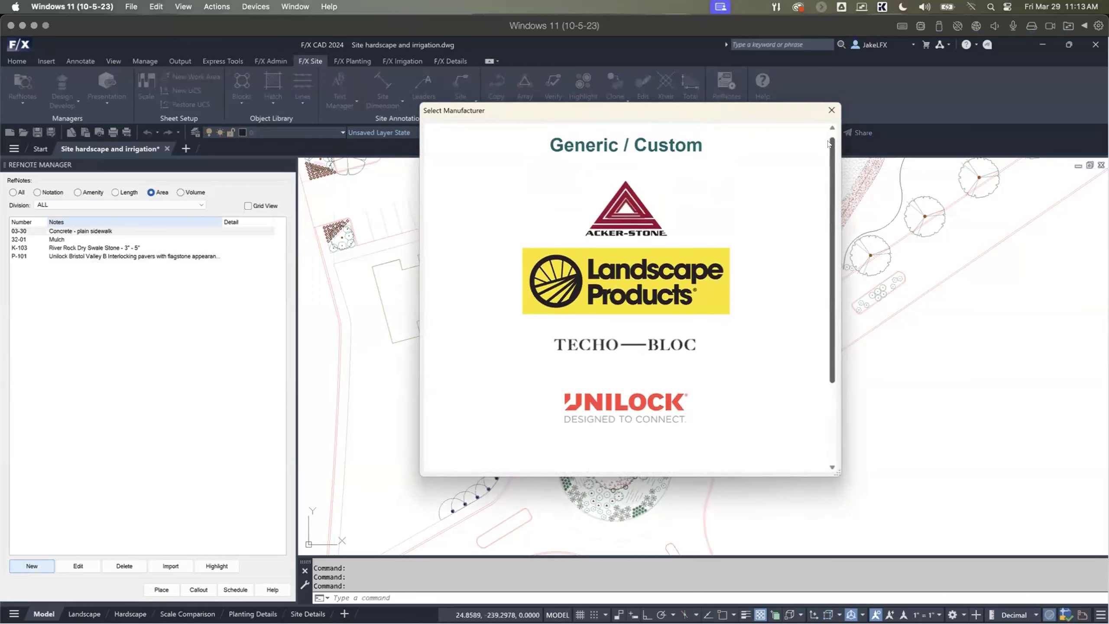
pyautogui.click(640, 341)
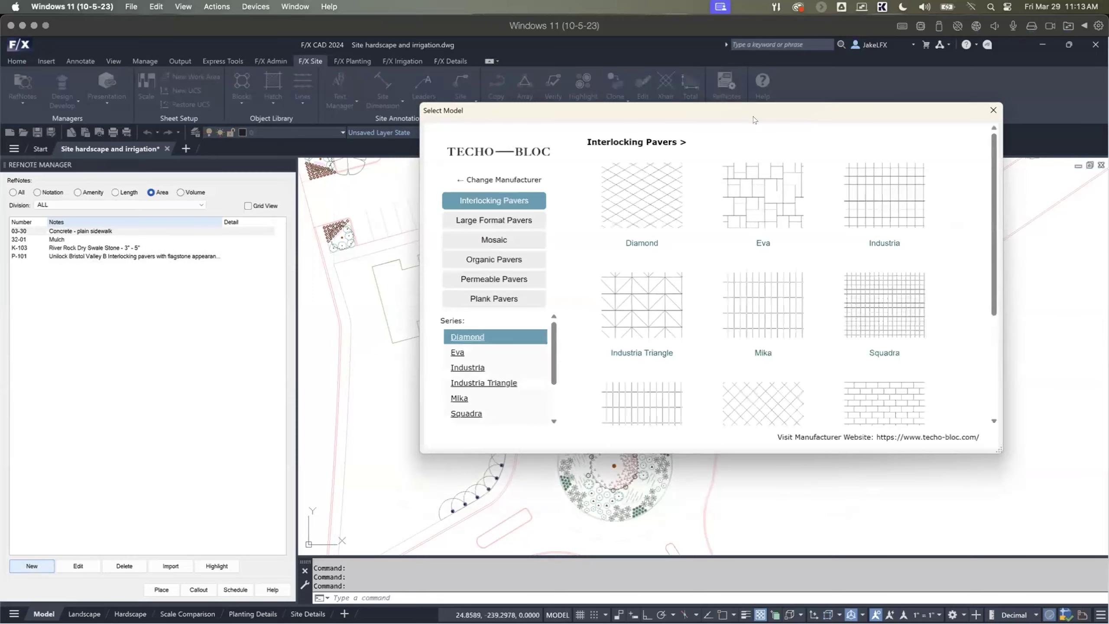
pyautogui.moveTo(736, 109); pyautogui.dragTo(640, 86)
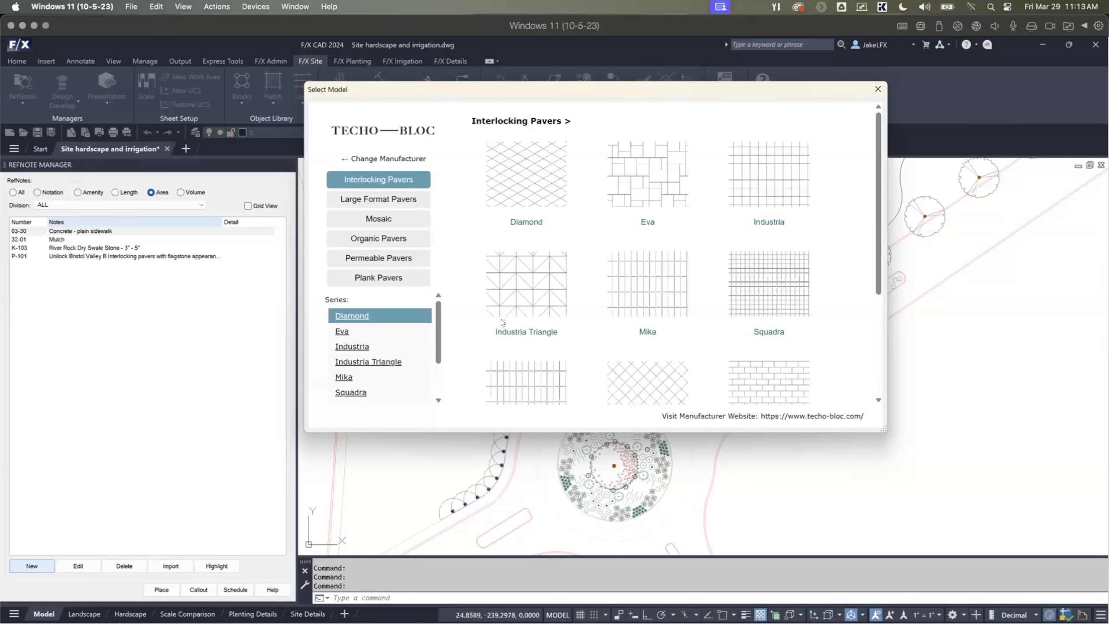
# Step: Browse Techo-Bloc's Large Format Pavers and Mosaic categories and open the Squadra mosaic series
pyautogui.click(393, 200)
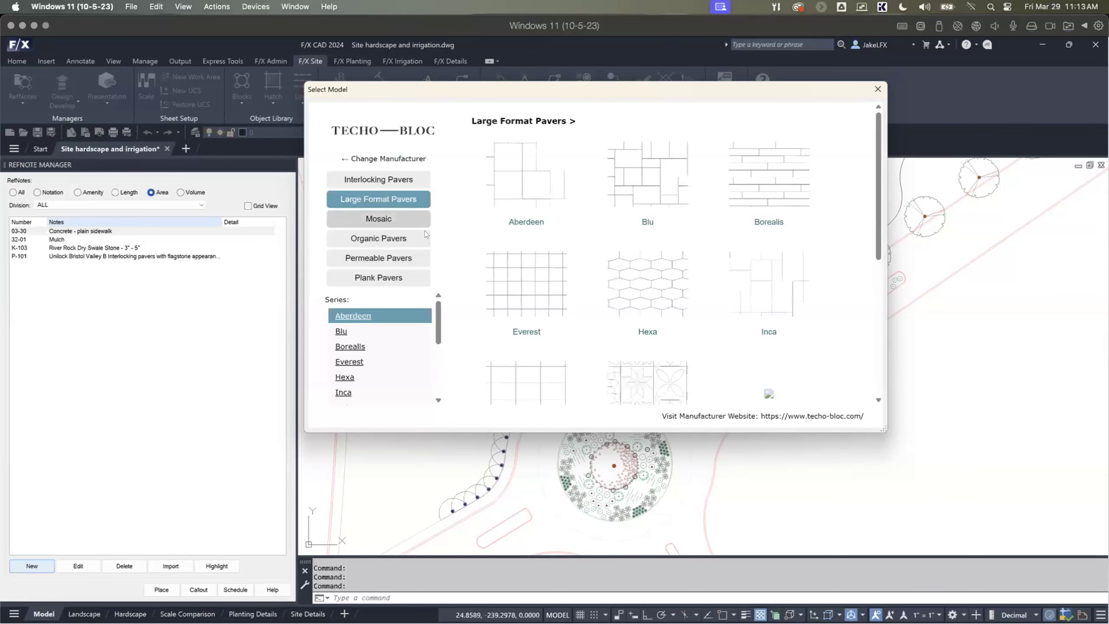
pyautogui.click(385, 219)
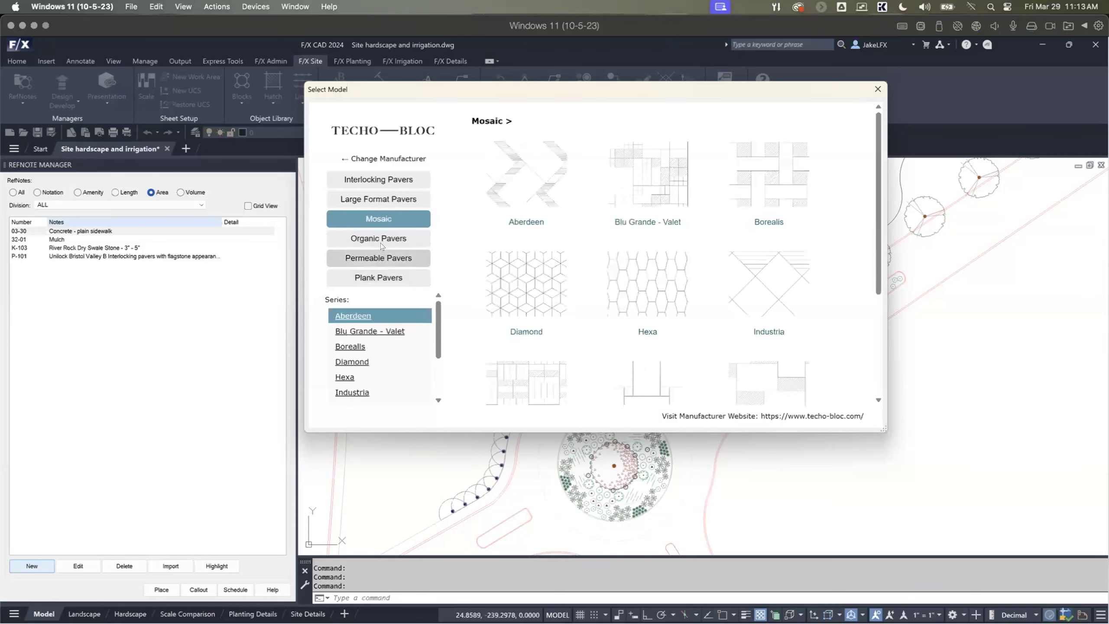
pyautogui.scroll(-3, 522, 286)
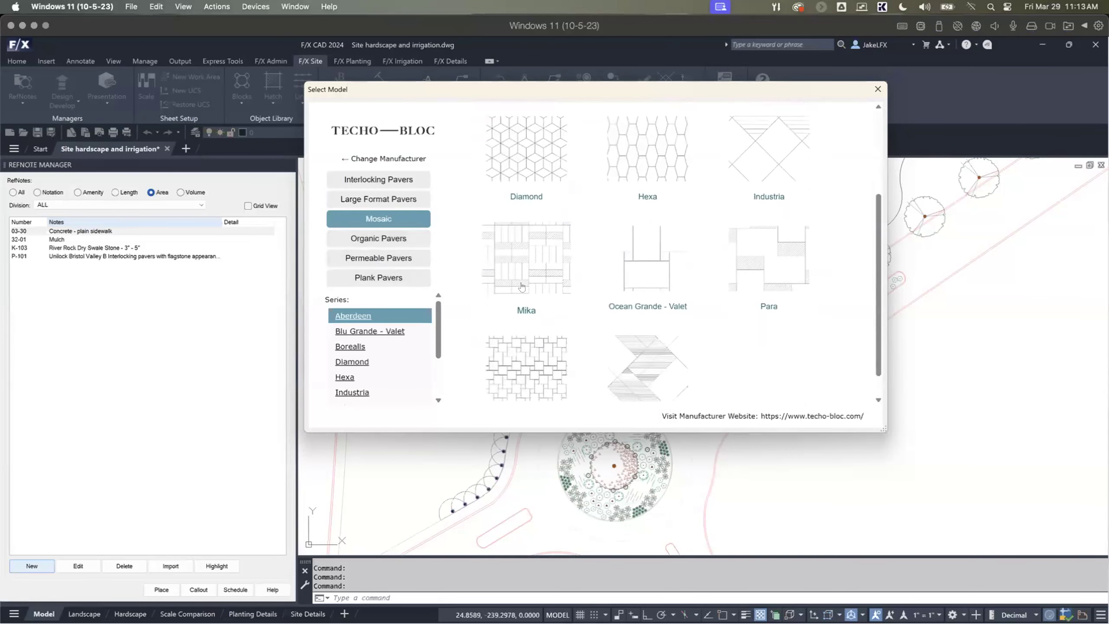
pyautogui.scroll(-1, 522, 286)
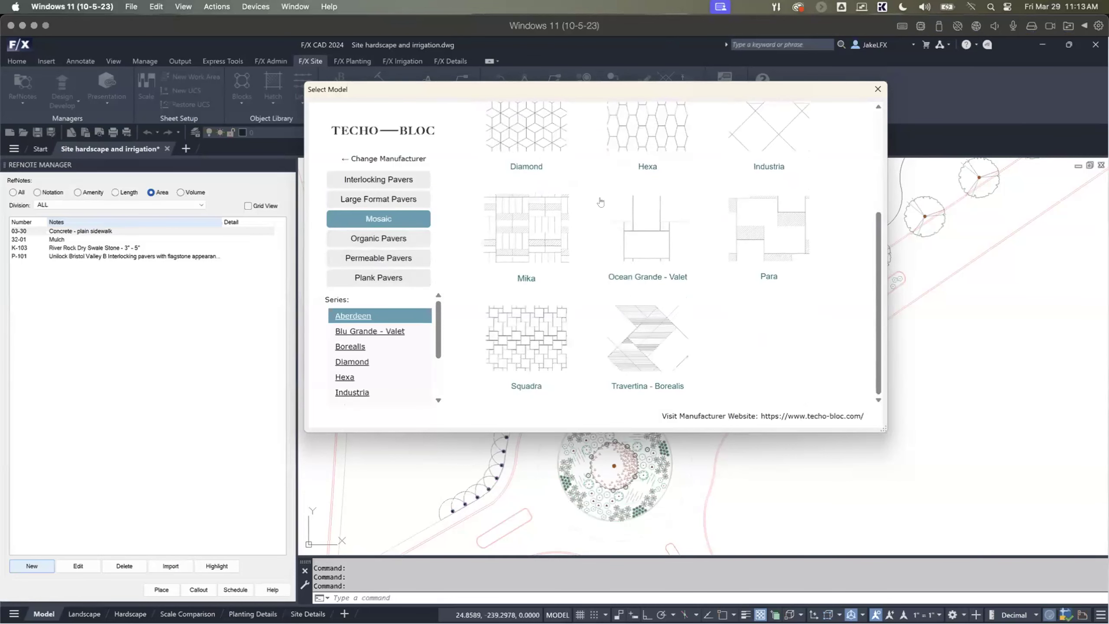
pyautogui.click(526, 341)
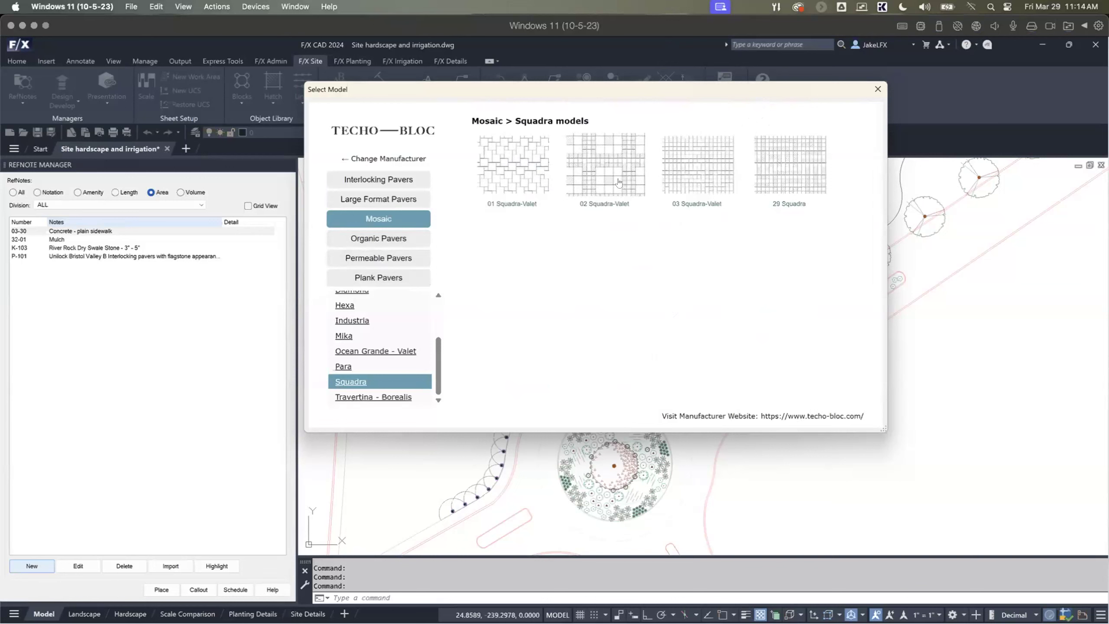
# Step: View the details of the 02 Squadra-Valet mosaic and open its manufacturer product page in a new window
pyautogui.click(619, 183)
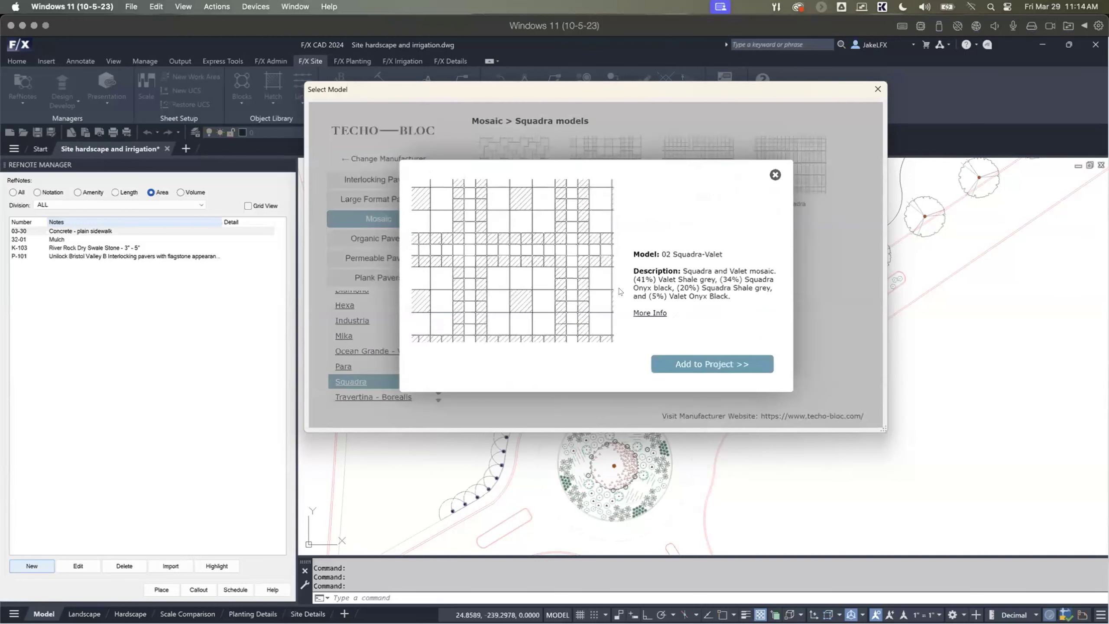
pyautogui.click(654, 313)
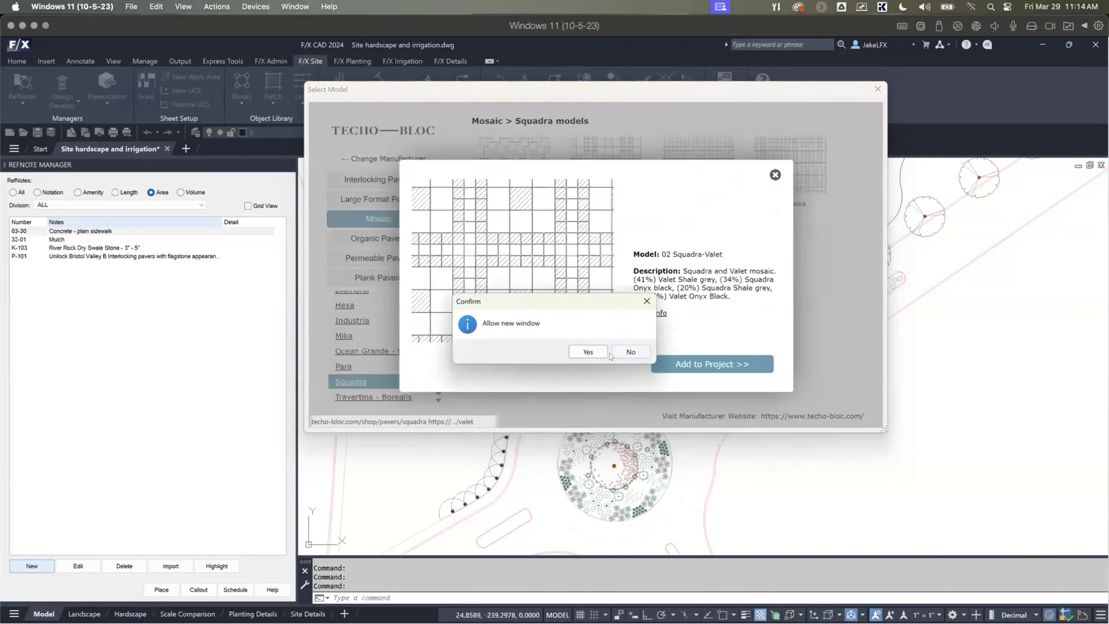
pyautogui.click(587, 353)
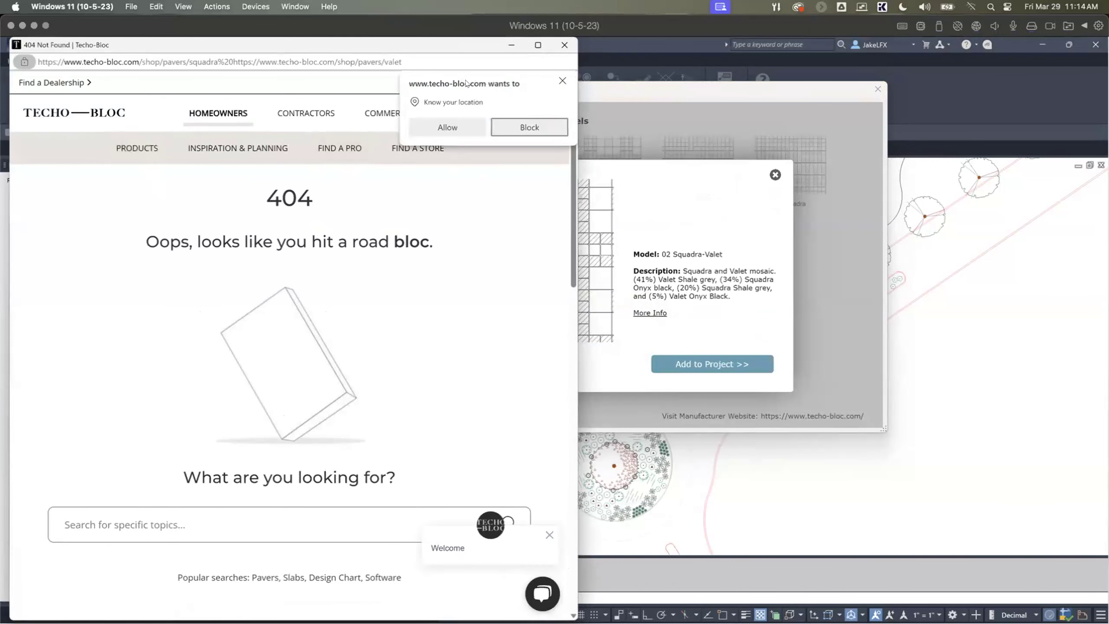
# Step: Close the manufacturer's web page and the details of the 02 Squadra-Valet mosaic
pyautogui.click(562, 80)
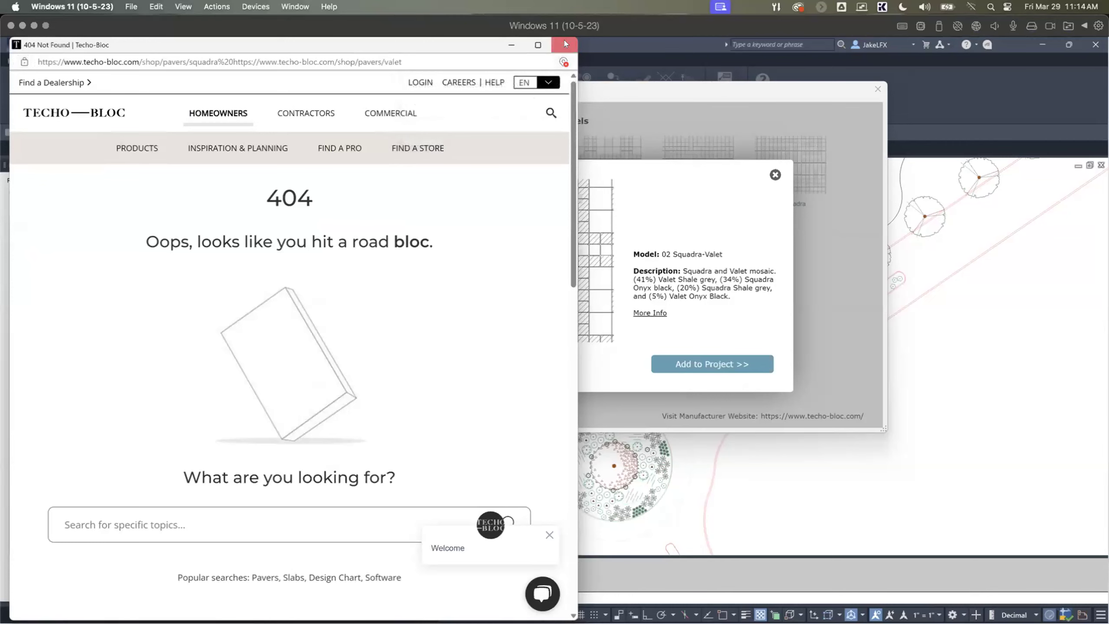
pyautogui.click(564, 41)
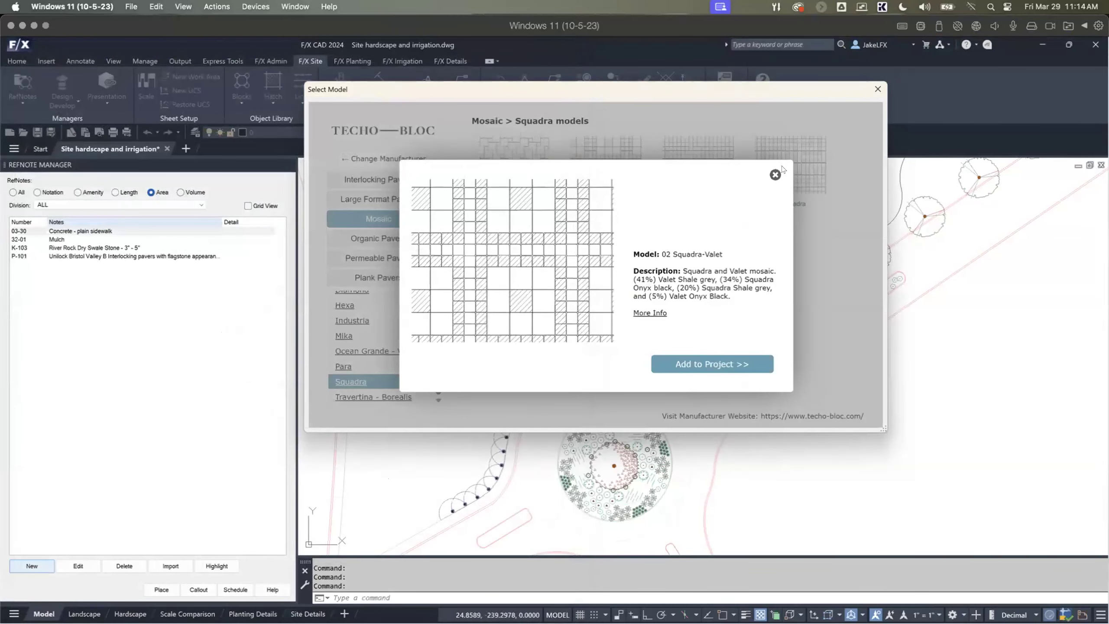
pyautogui.click(771, 176)
# Step: Add the 01 Squadra-Valet mosaic to the project as a new area RefNote, keeping its default note settings
pyautogui.click(511, 183)
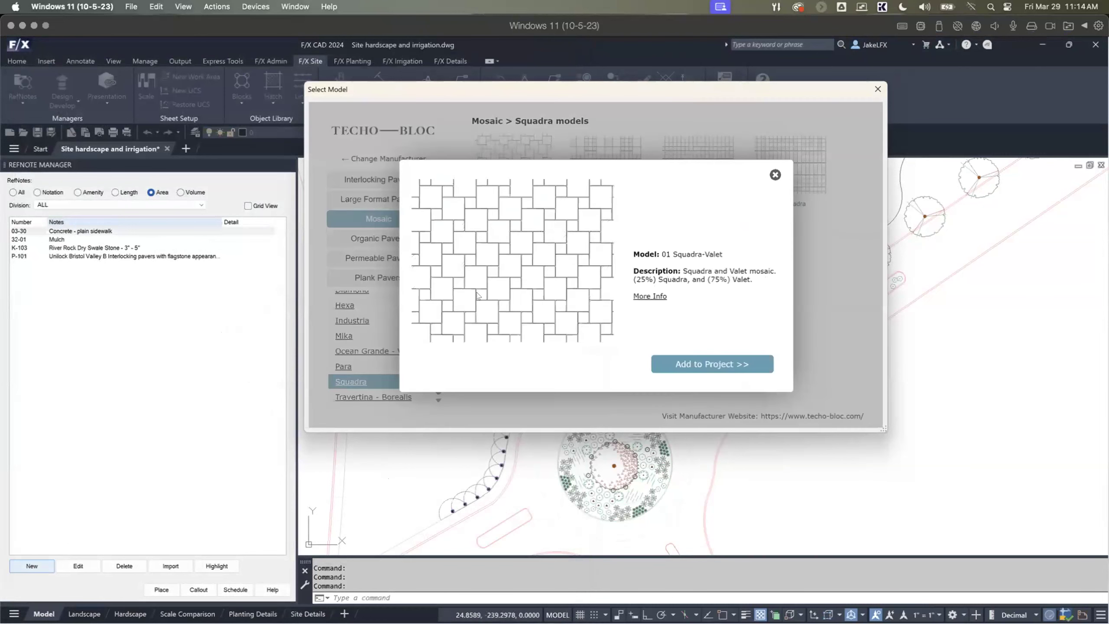
pyautogui.click(676, 359)
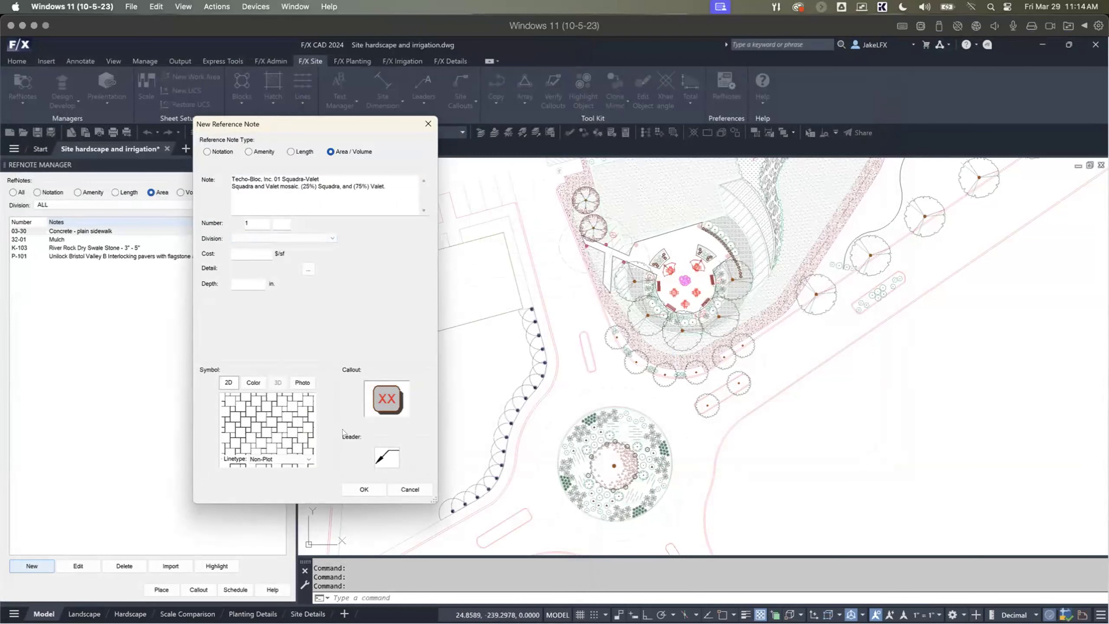
pyautogui.click(362, 489)
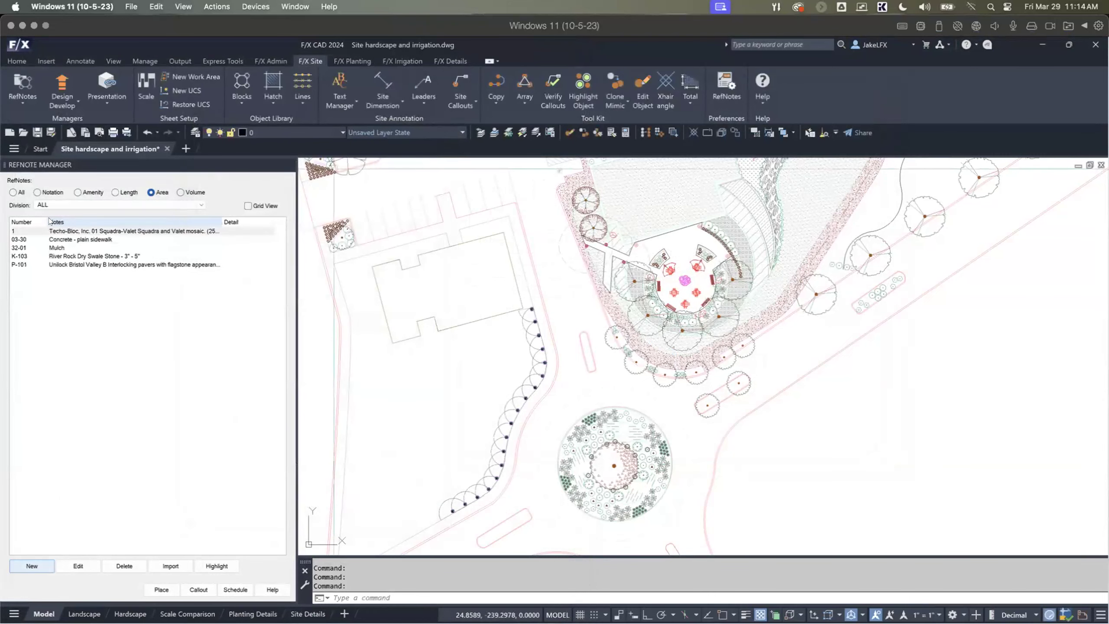
# Step: Place the Squadra-Valet area RefNote as a hatch inside the plaza outline, excluding the two planter beds as interior boundaries
pyautogui.click(116, 230)
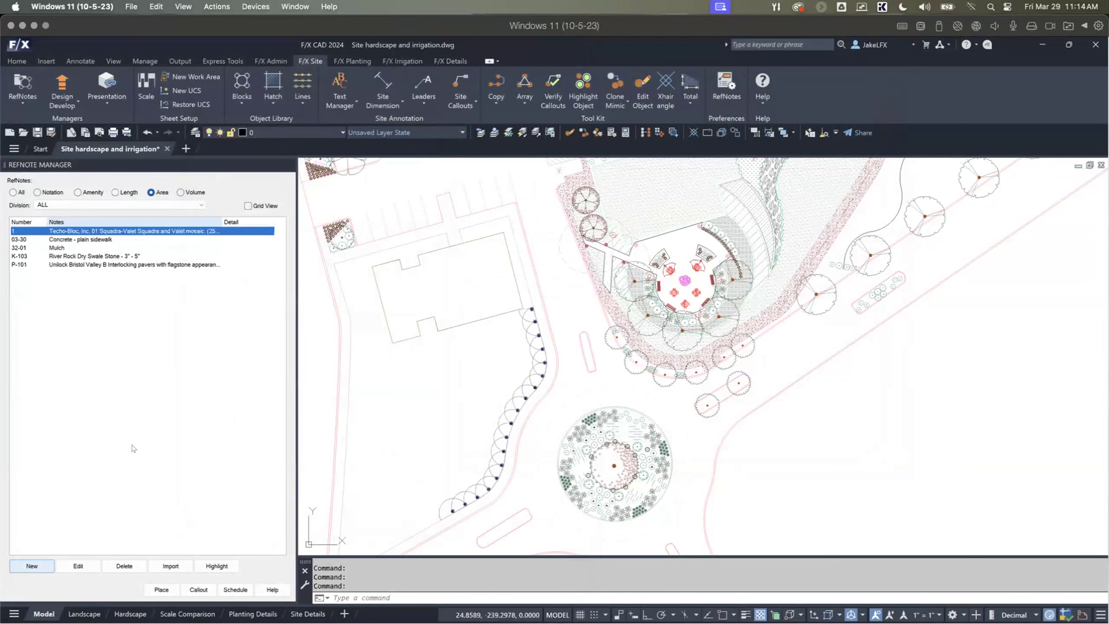
pyautogui.click(161, 589)
pyautogui.scroll(-3, 574, 282)
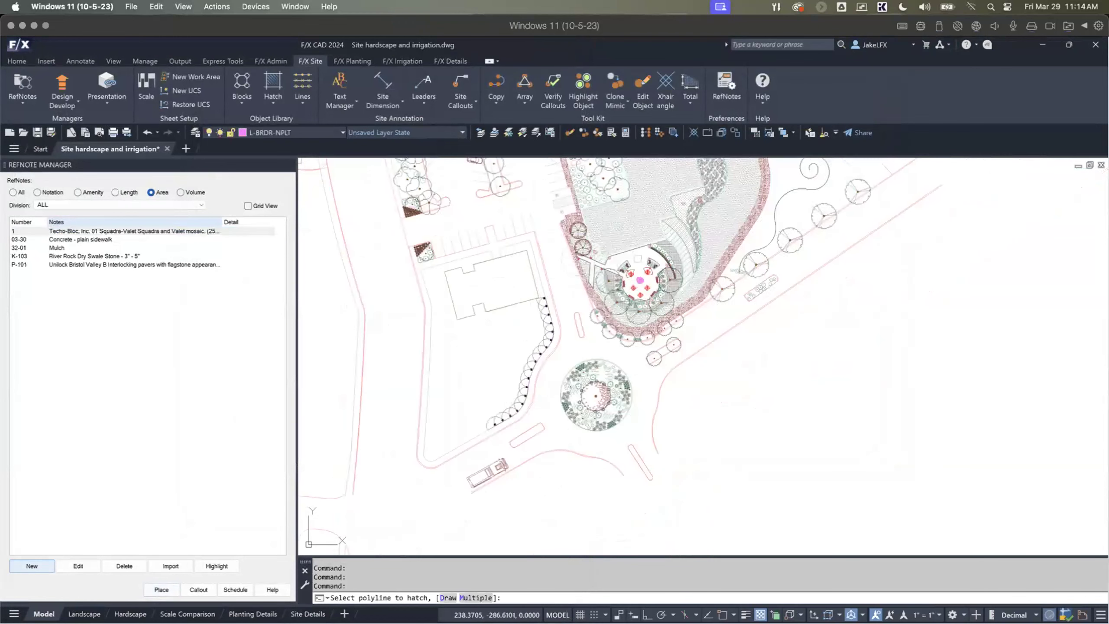
pyautogui.scroll(10, 639, 262)
pyautogui.scroll(-3, 593, 205)
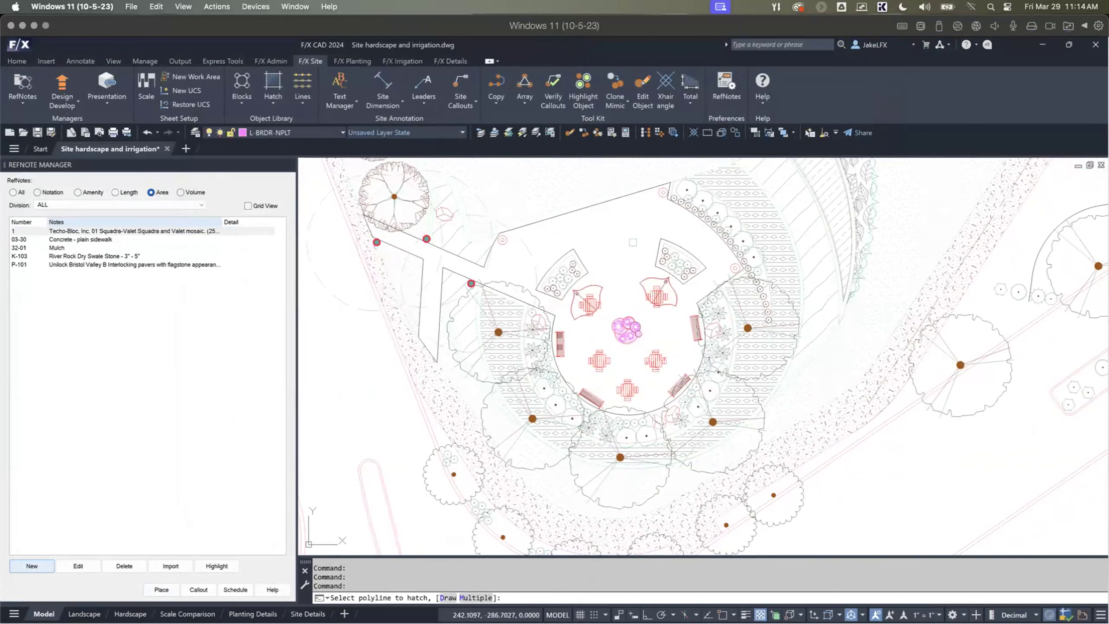
pyautogui.write('m')
pyautogui.press('Return')
pyautogui.click(626, 196)
pyautogui.click(657, 253)
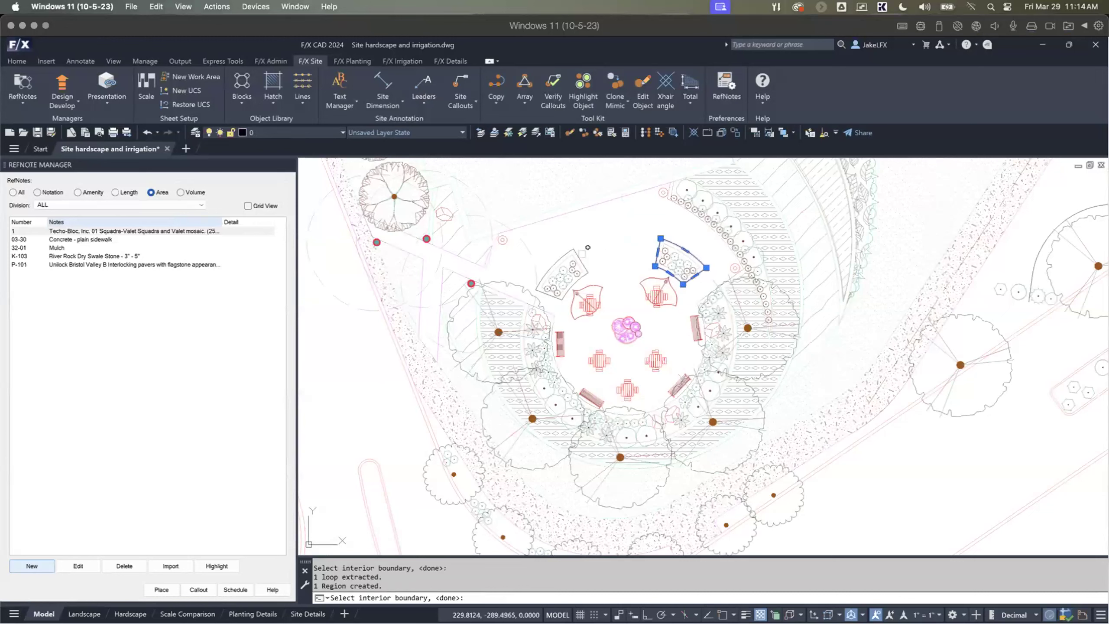
pyautogui.click(578, 249)
pyautogui.press('Return')
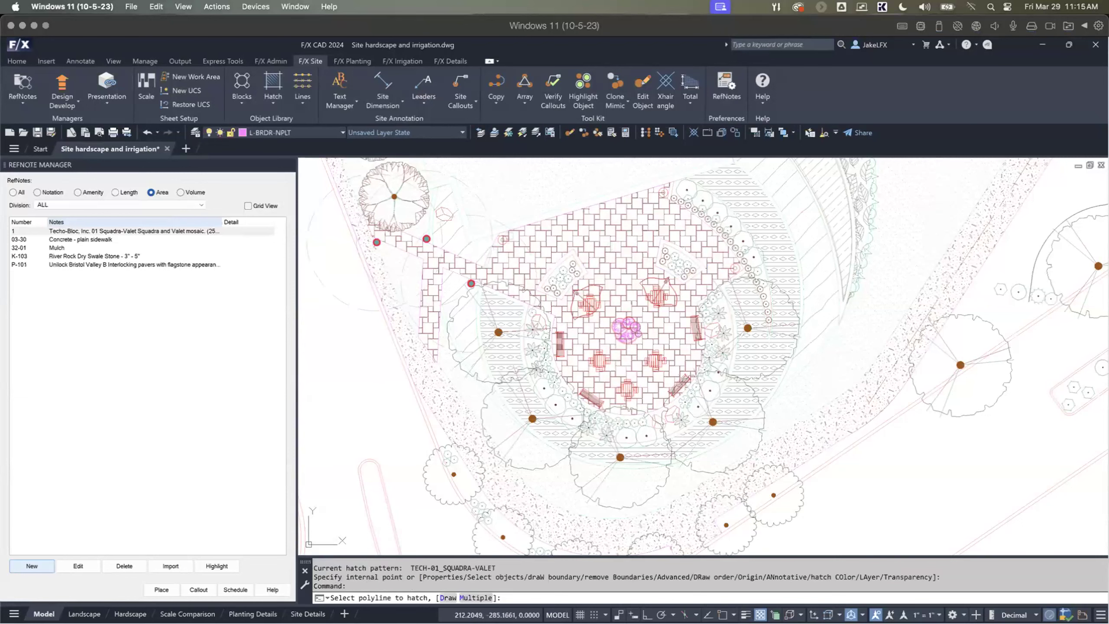
pyautogui.scroll(-2, 505, 203)
pyautogui.press('Return')
# Step: Examine the mosaic paver hatch across the plaza and around its planters and furnishings
pyautogui.moveTo(520, 258); pyautogui.dragTo(493, 270, button='middle')
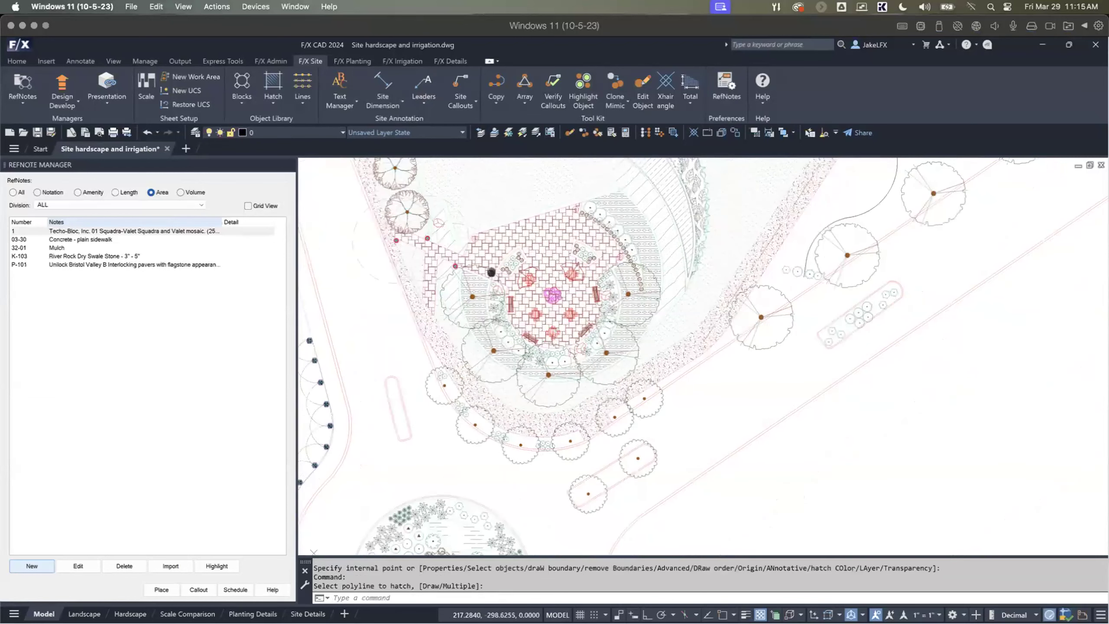
pyautogui.scroll(2, 237, 577)
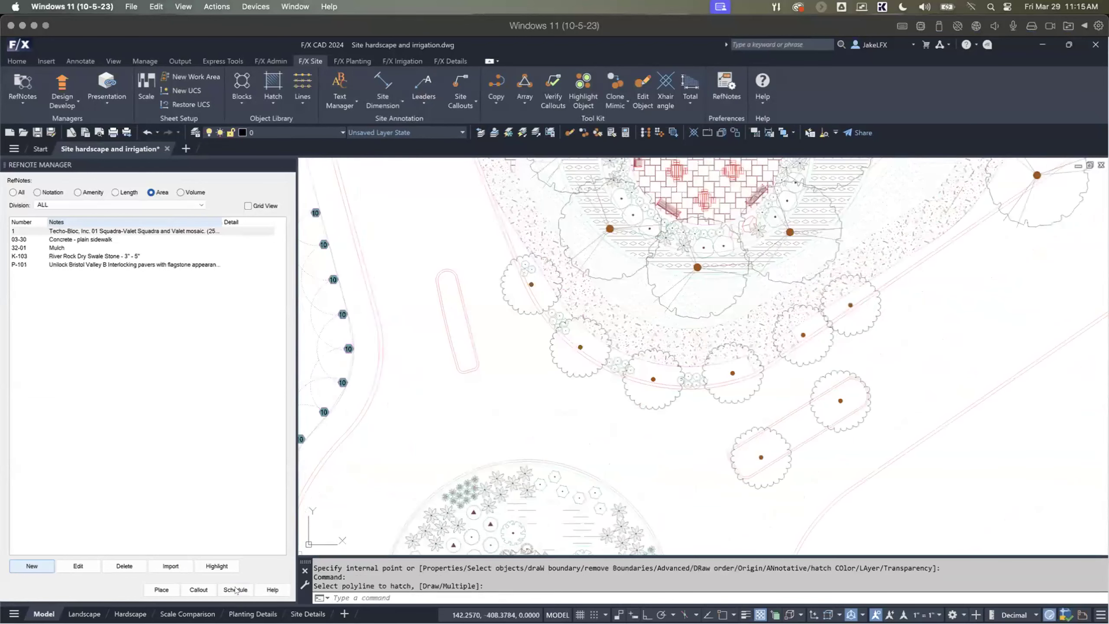
pyautogui.scroll(-2, 519, 367)
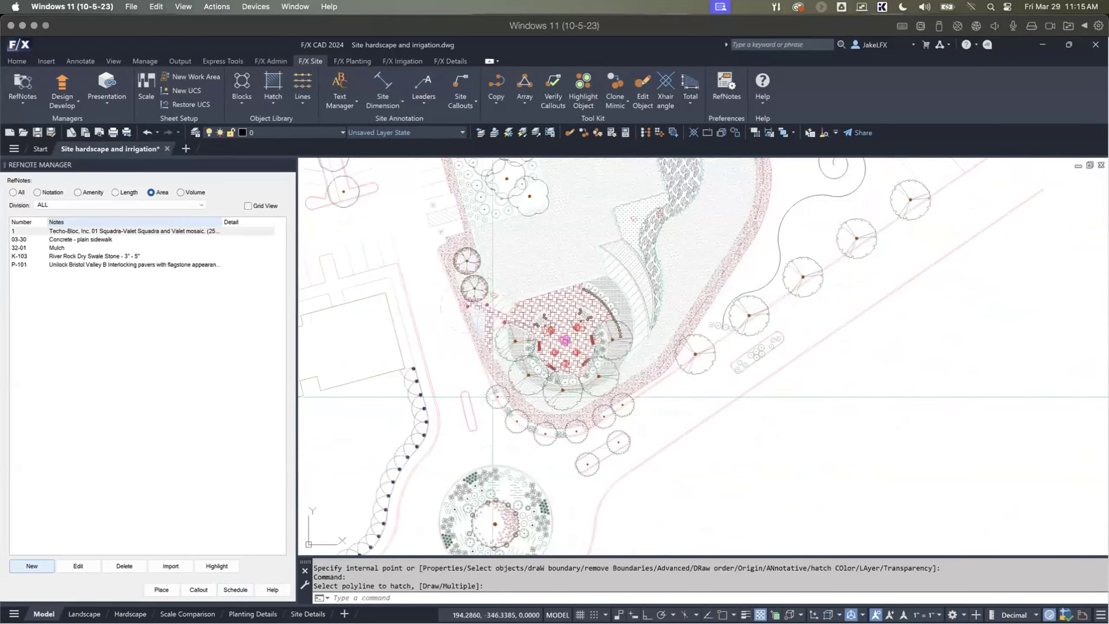
pyautogui.moveTo(518, 370); pyautogui.dragTo(489, 346, button='middle')
pyautogui.scroll(2, 522, 321)
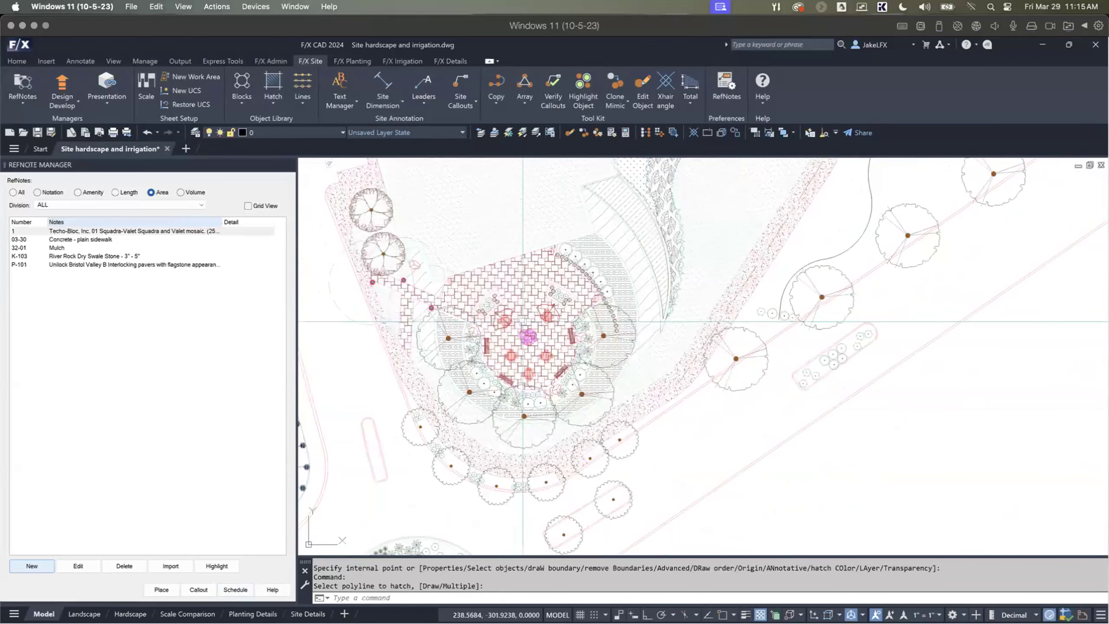
pyautogui.scroll(2, 522, 321)
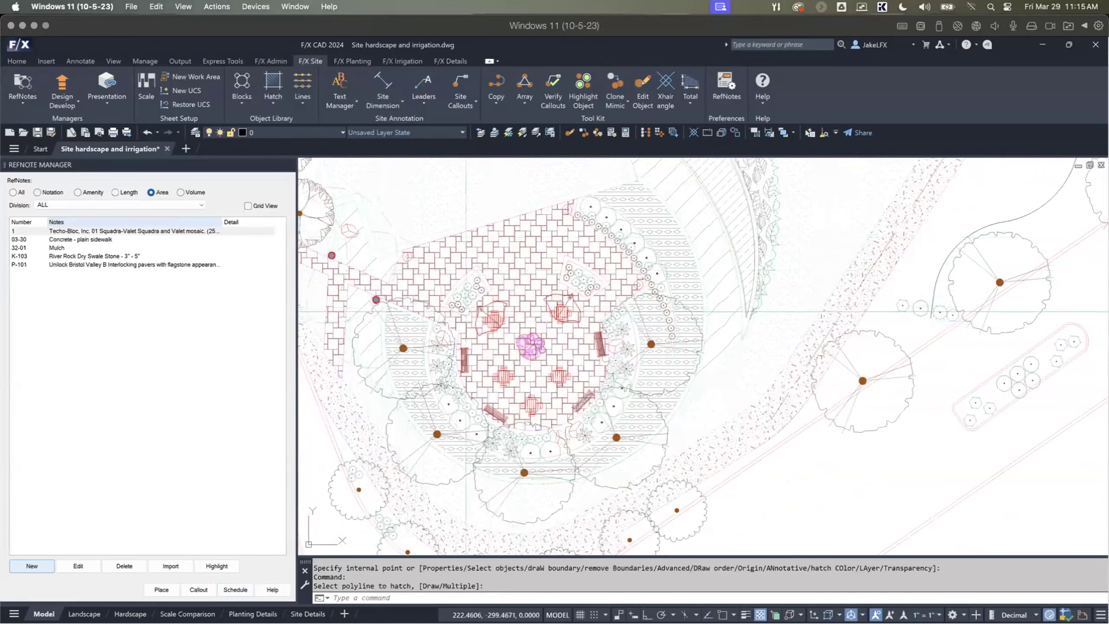
pyautogui.moveTo(361, 361); pyautogui.dragTo(436, 381, button='middle')
pyautogui.scroll(2, 435, 381)
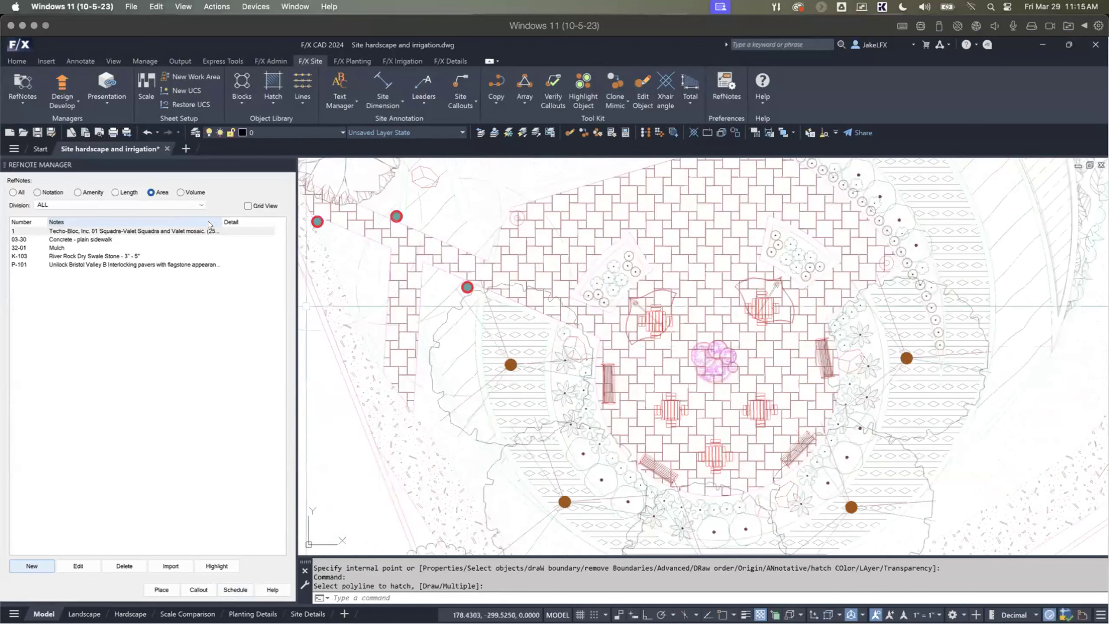
# Step: Start a new amenity RefNote and choose Maglin as the manufacturer
pyautogui.click(88, 191)
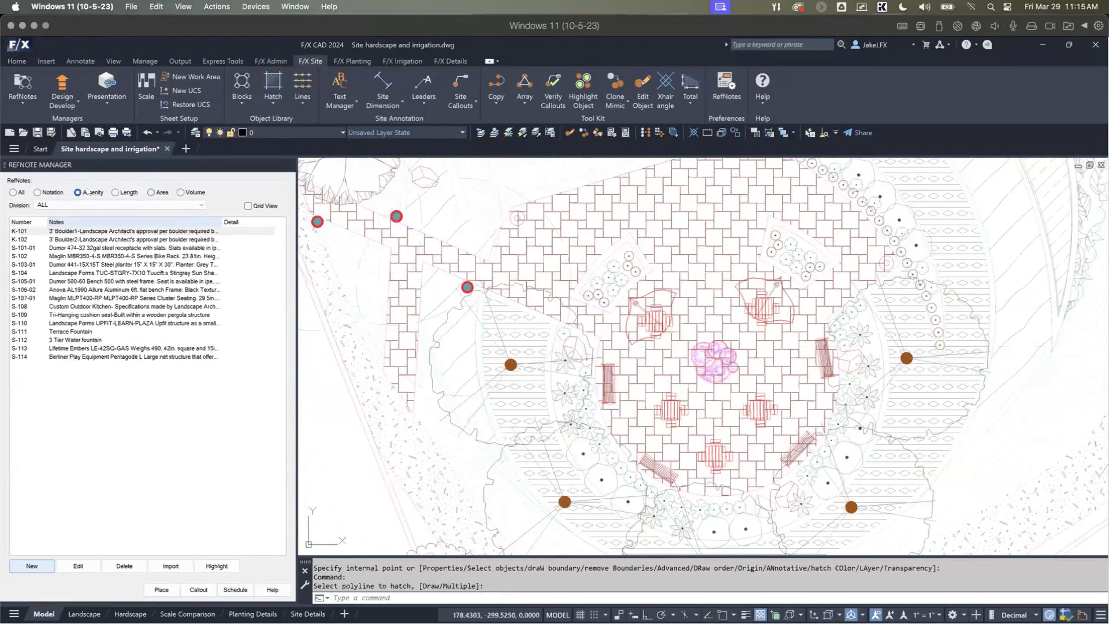
pyautogui.click(32, 568)
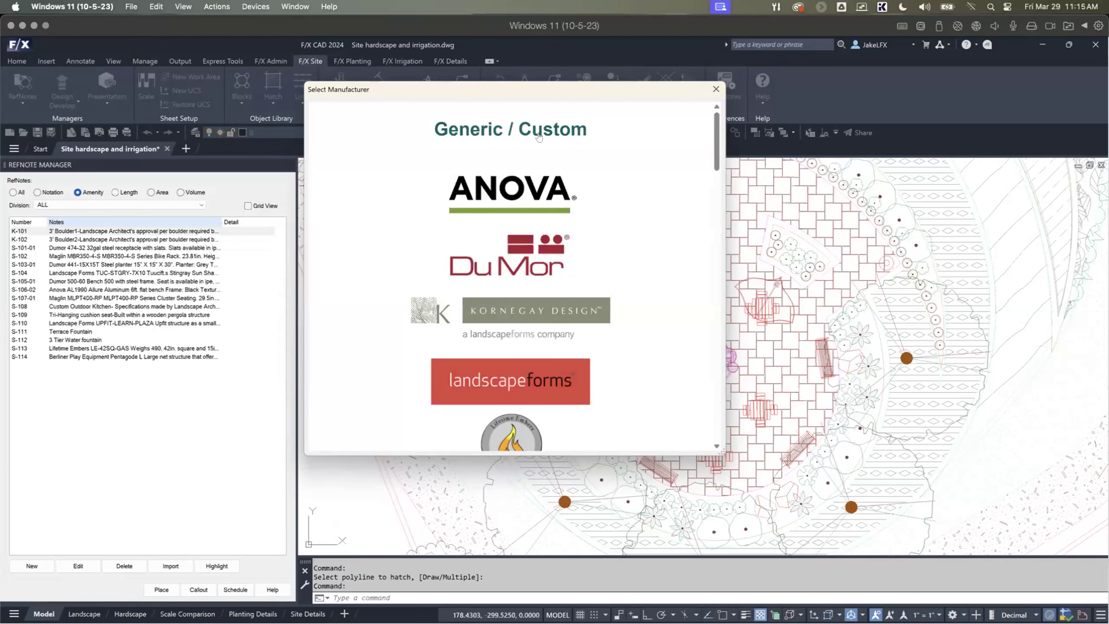
pyautogui.moveTo(721, 127)
pyautogui.mouseDown()
pyautogui.moveTo(716, 172)
pyautogui.moveTo(715, 127)
pyautogui.mouseUp()
pyautogui.scroll(1, 637, 189)
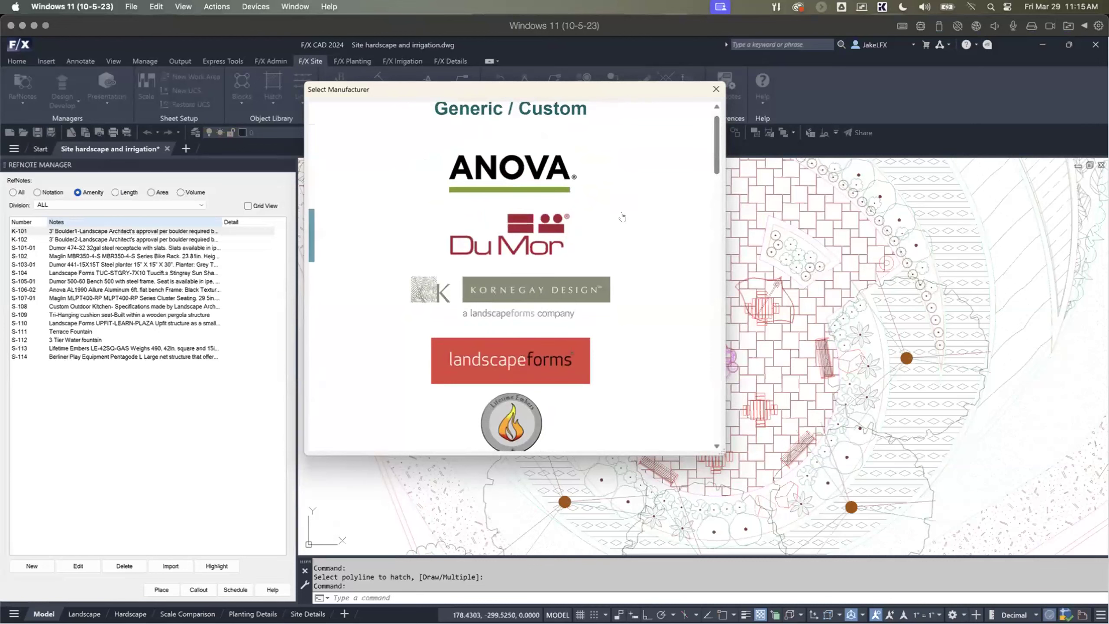
pyautogui.moveTo(714, 137); pyautogui.dragTo(714, 162)
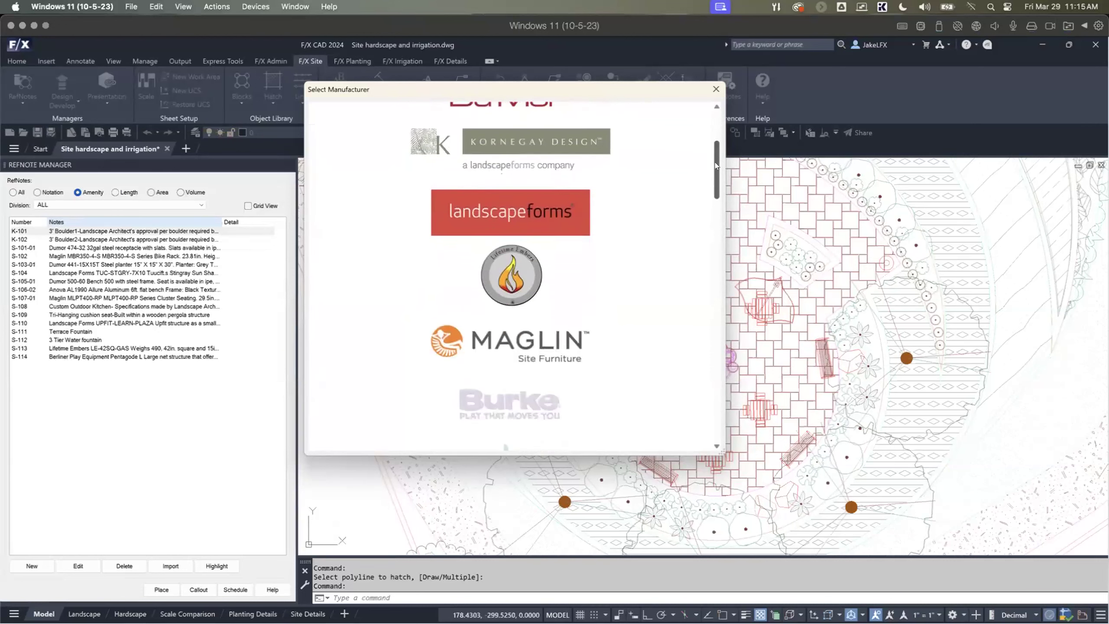
pyautogui.click(559, 339)
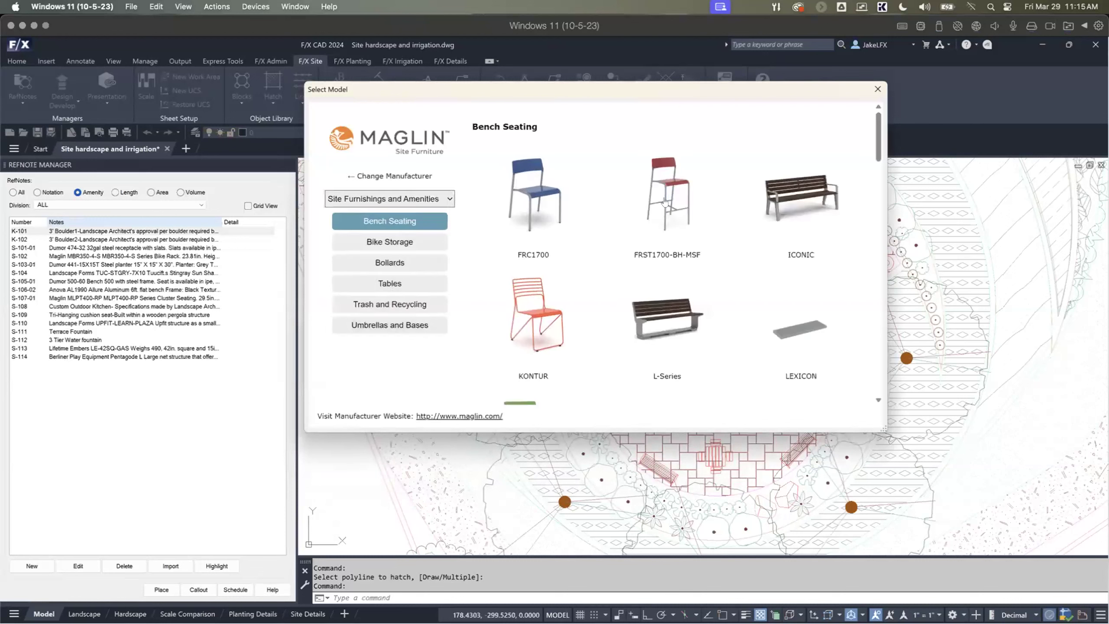
# Step: Browse Maglin's Bike Storage, Bollards, Tables, Trash and Recycling, and Umbrellas and Bases categories
pyautogui.click(406, 243)
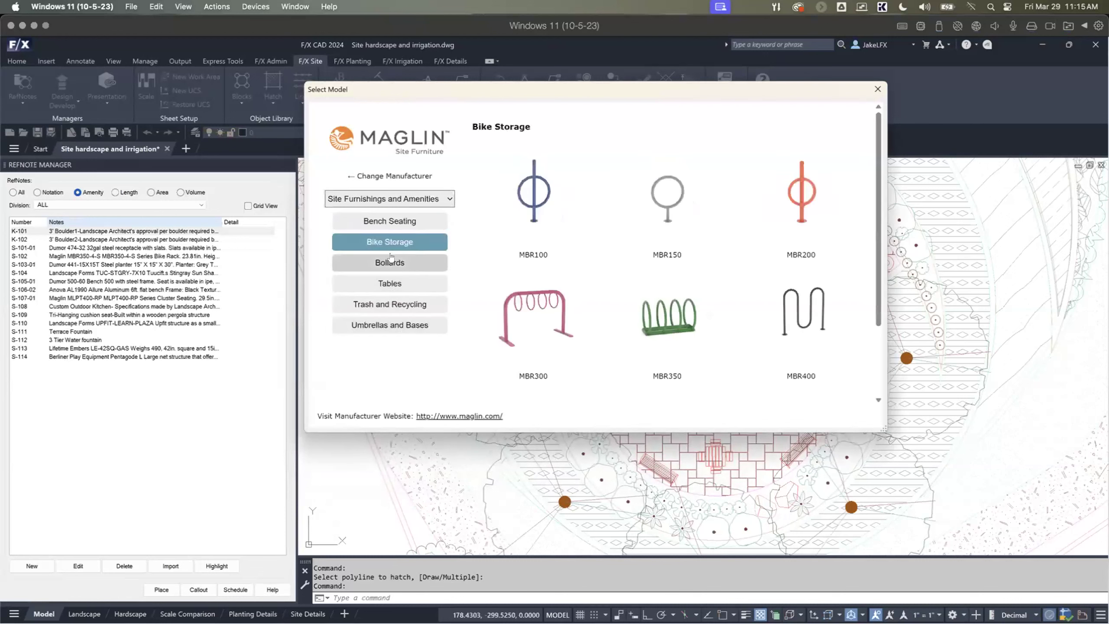
pyautogui.click(385, 261)
pyautogui.click(386, 289)
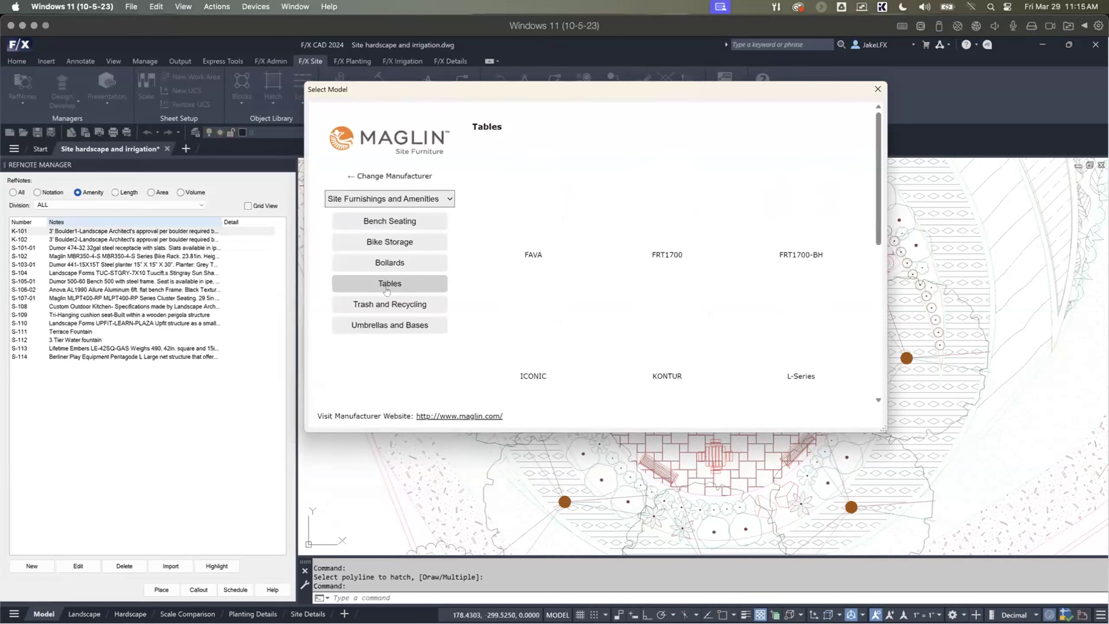
pyautogui.click(385, 303)
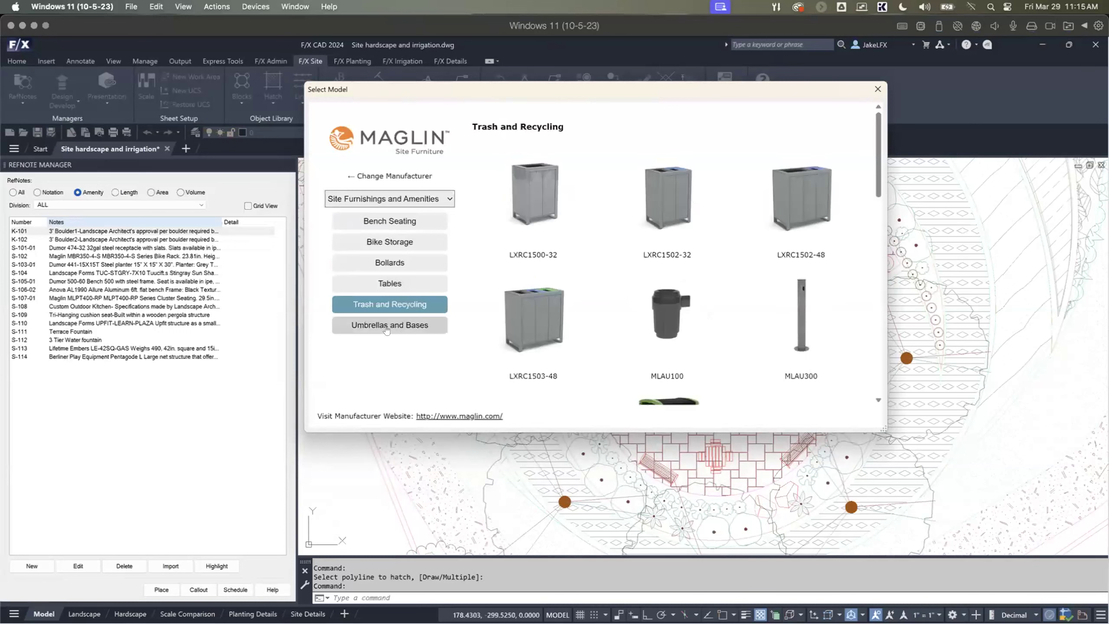
pyautogui.click(386, 328)
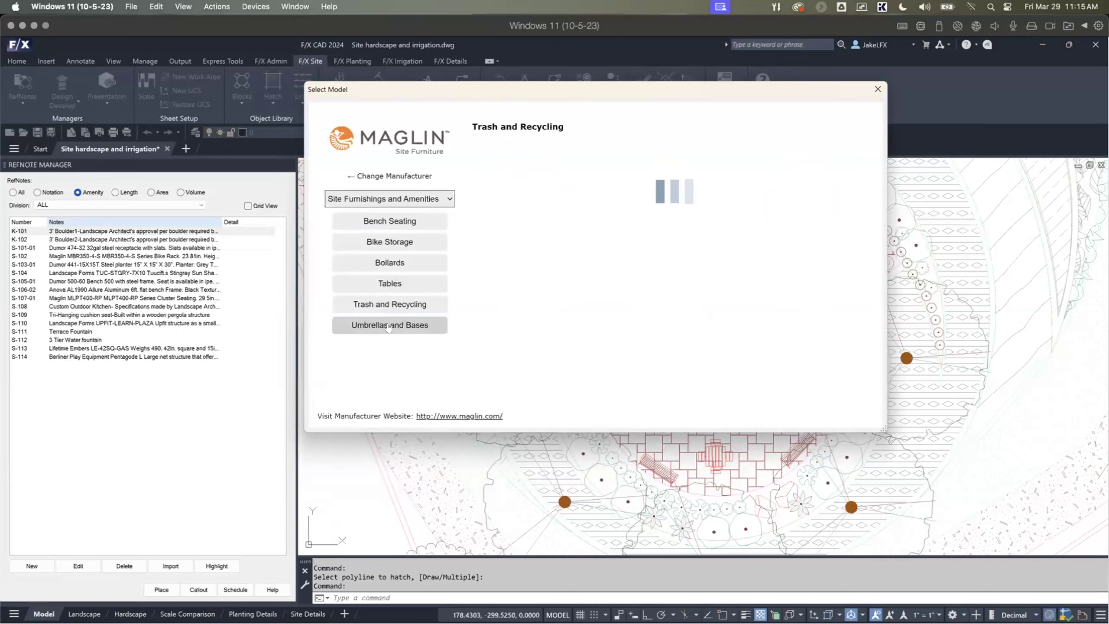
# Step: Open the FRC1700 series in Bench Seating and choose the FRC1700-MSF-M1-A chair with arms
pyautogui.click(386, 220)
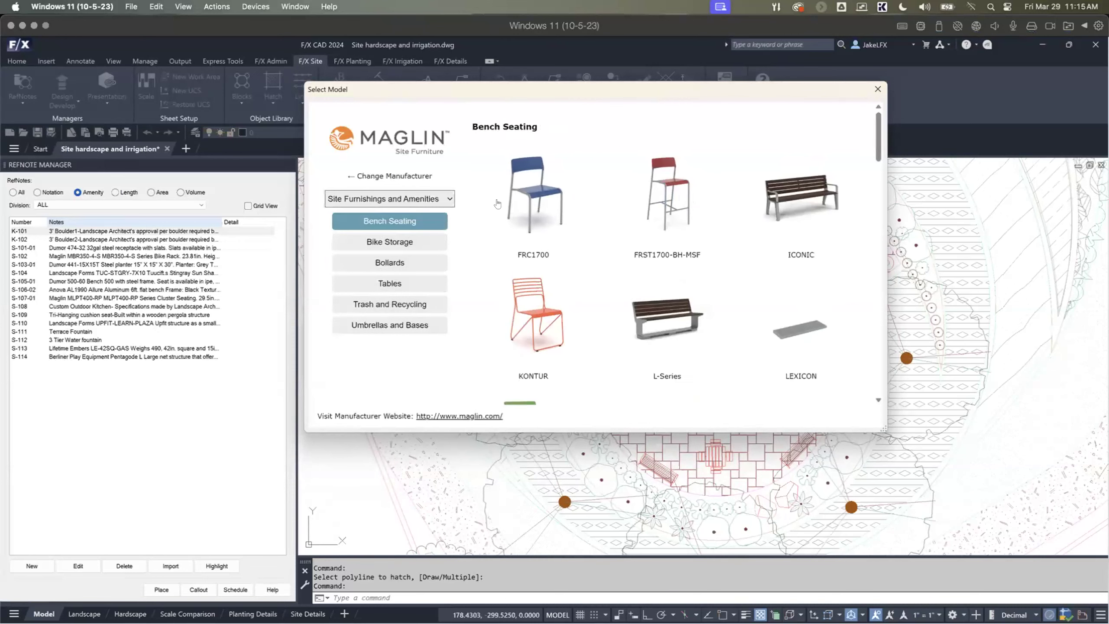
pyautogui.scroll(-1, 531, 184)
pyautogui.click(531, 183)
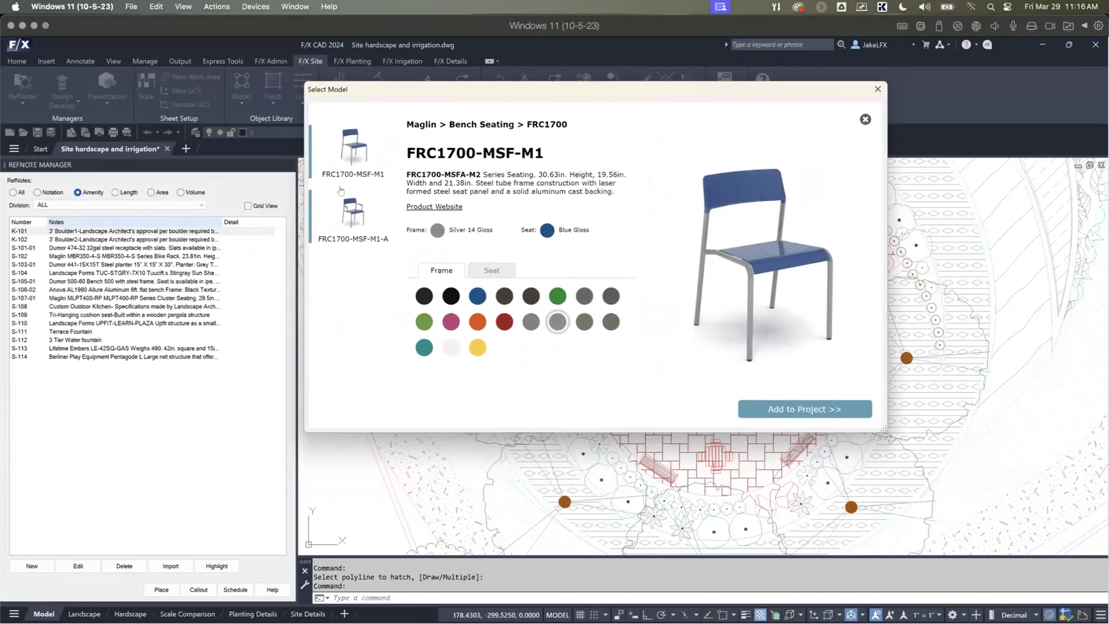
pyautogui.click(348, 217)
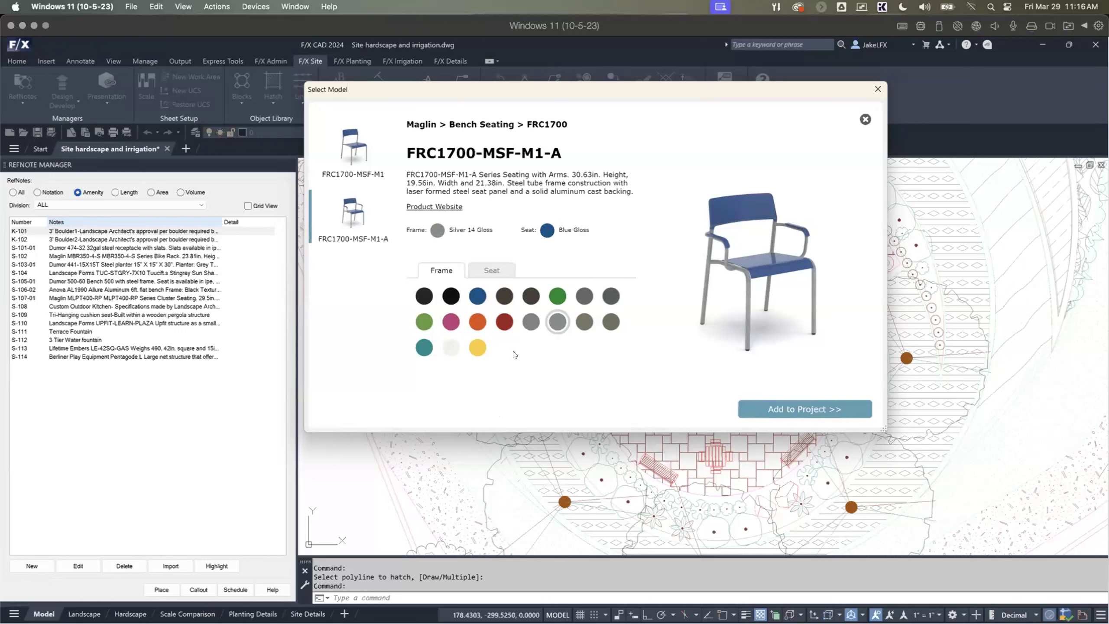
# Step: Set the chair's frame finish to Dark Green Gloss and its seat finish to Orange Gloss
pyautogui.click(504, 322)
pyautogui.click(531, 296)
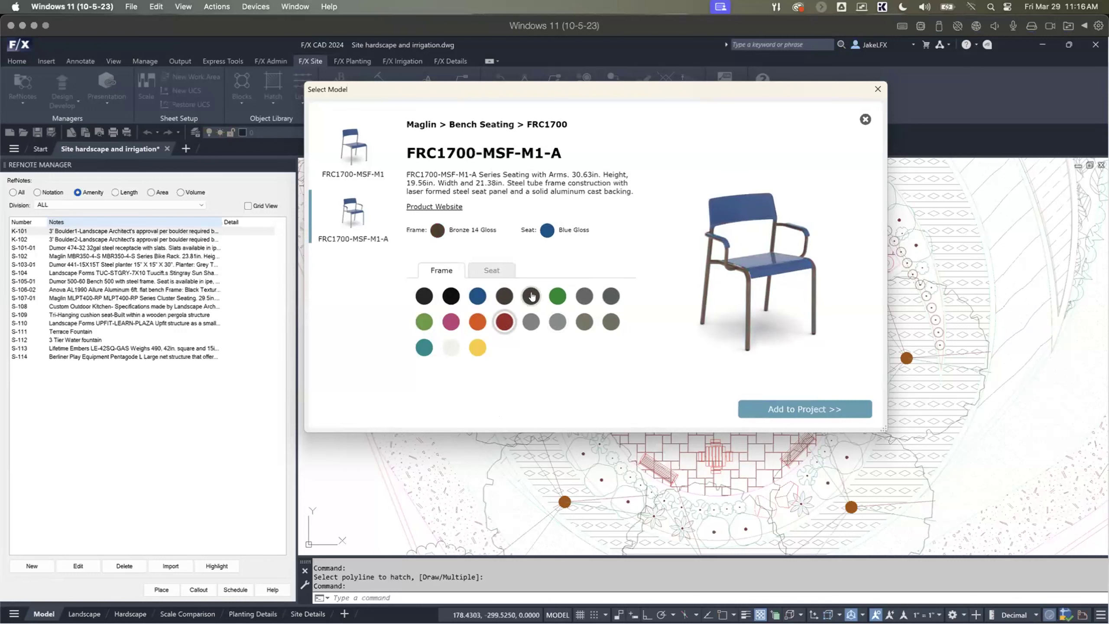
pyautogui.click(553, 298)
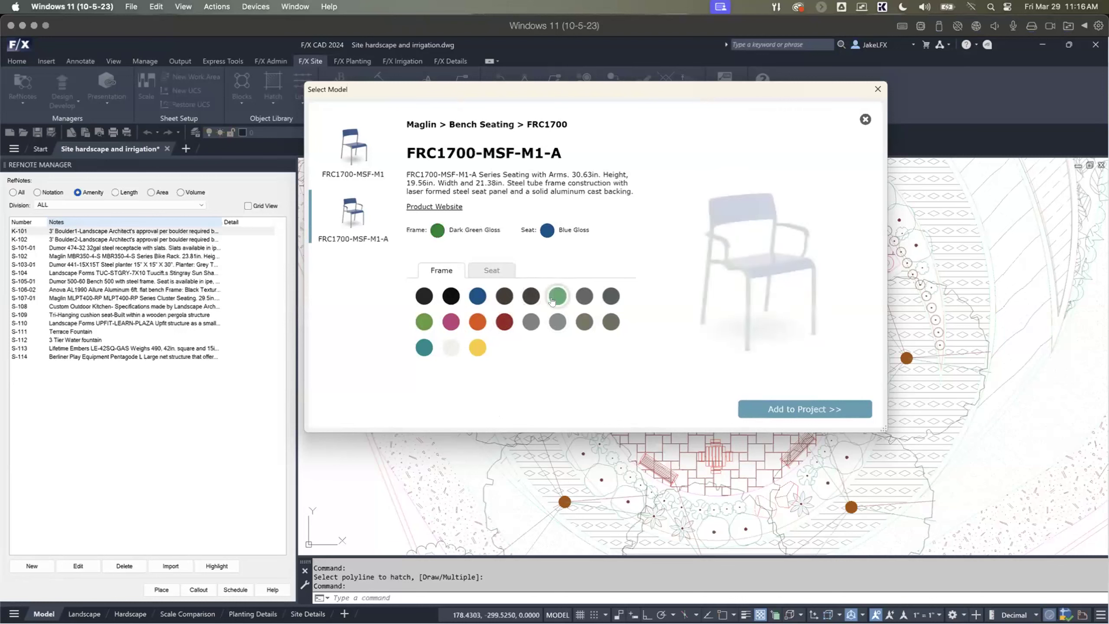
pyautogui.click(451, 348)
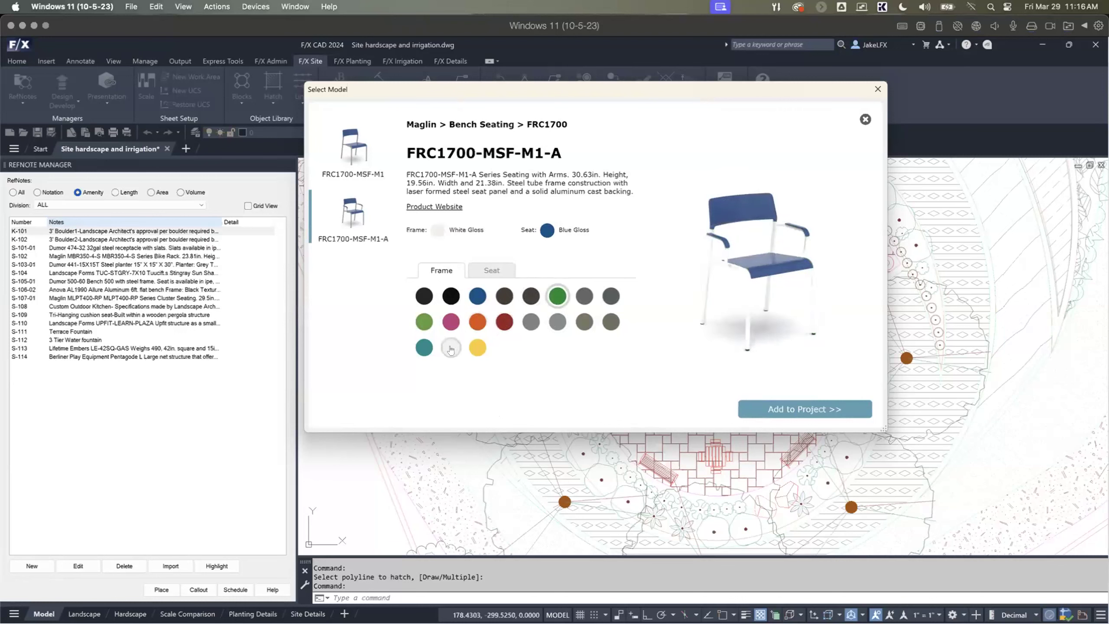
pyautogui.click(491, 270)
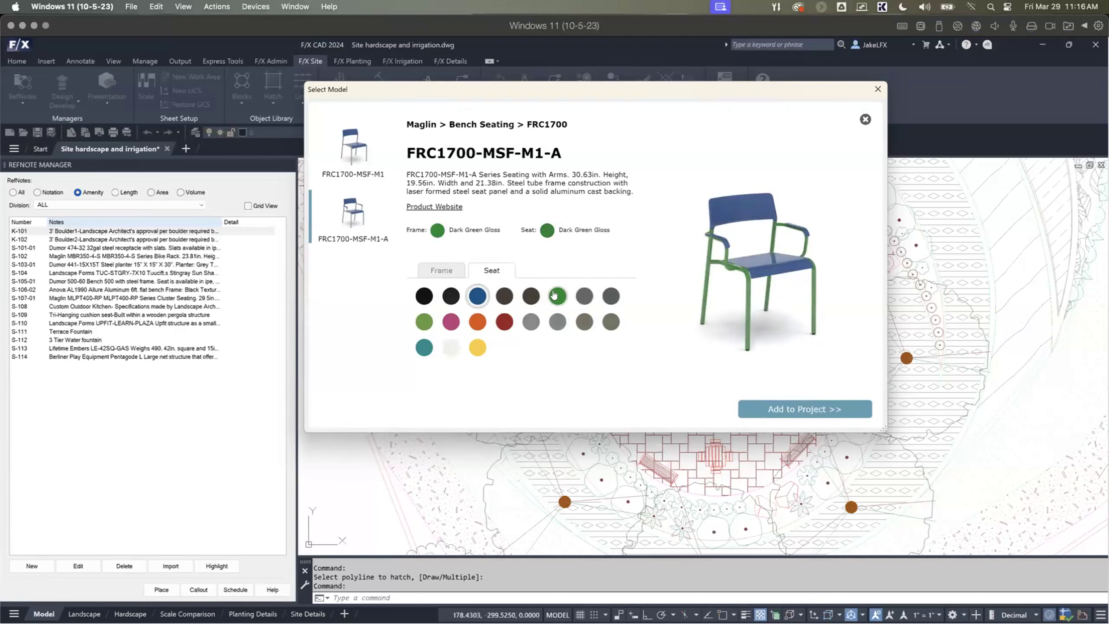
pyautogui.click(477, 322)
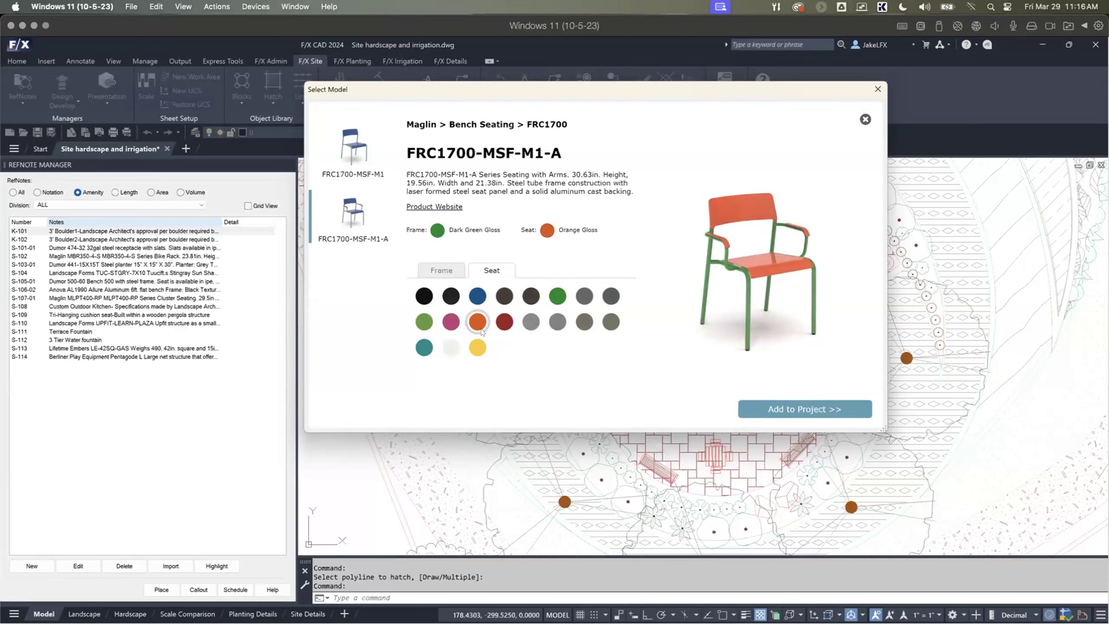
# Step: Add the configured FRC1700-MSF-M1-A chair to the project and accept its amenity RefNote with the frame and seat finishes in the note
pyautogui.click(774, 407)
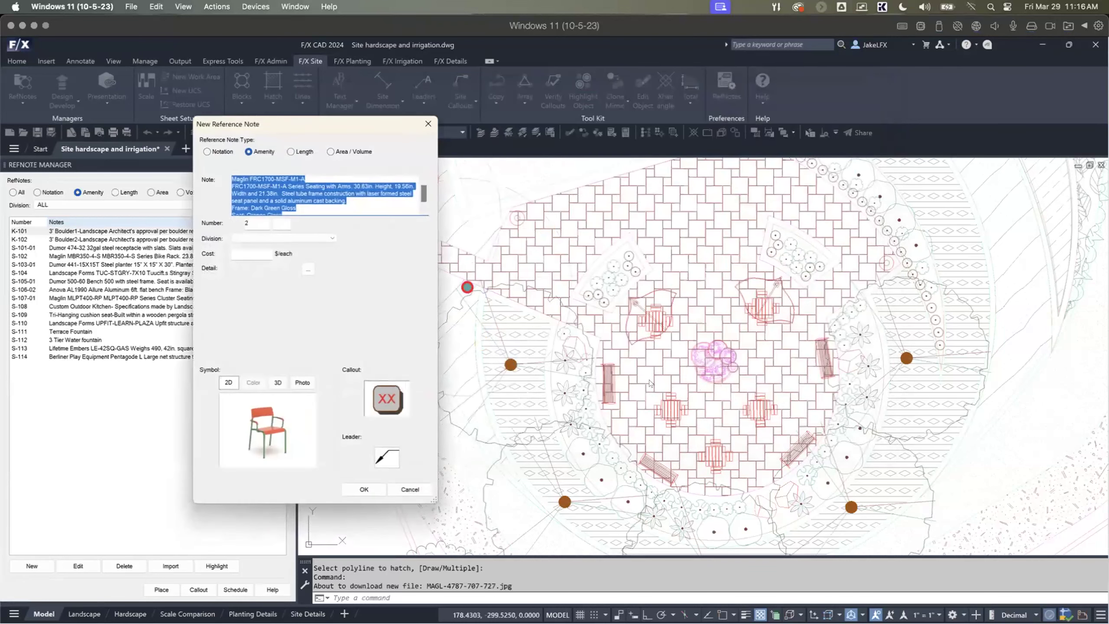
pyautogui.click(314, 204)
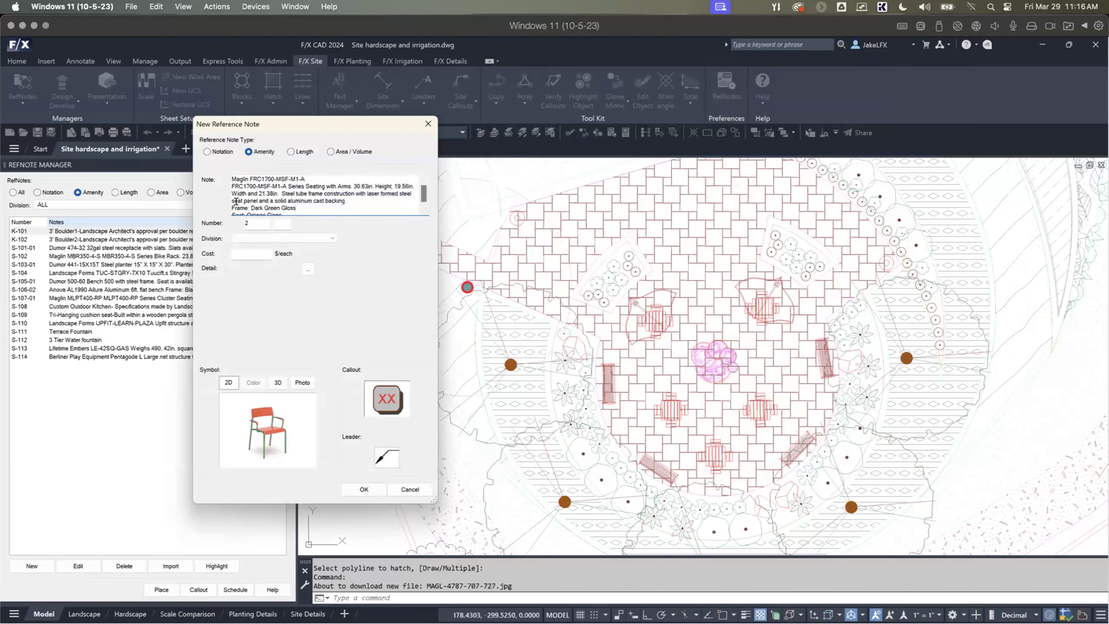
pyautogui.moveTo(247, 204); pyautogui.dragTo(285, 218)
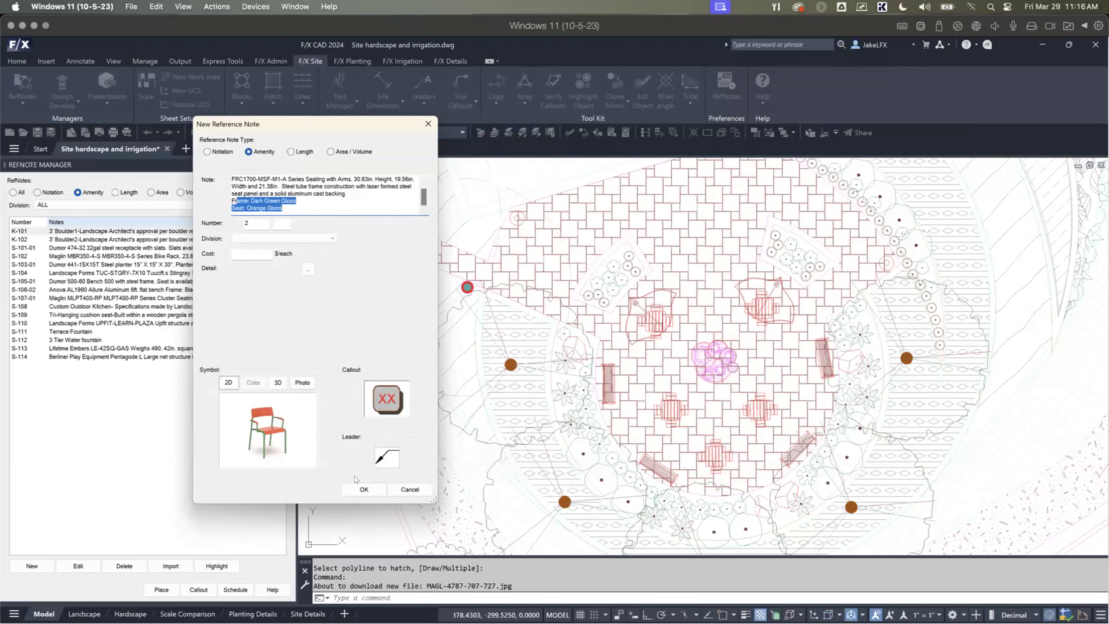
pyautogui.click(364, 489)
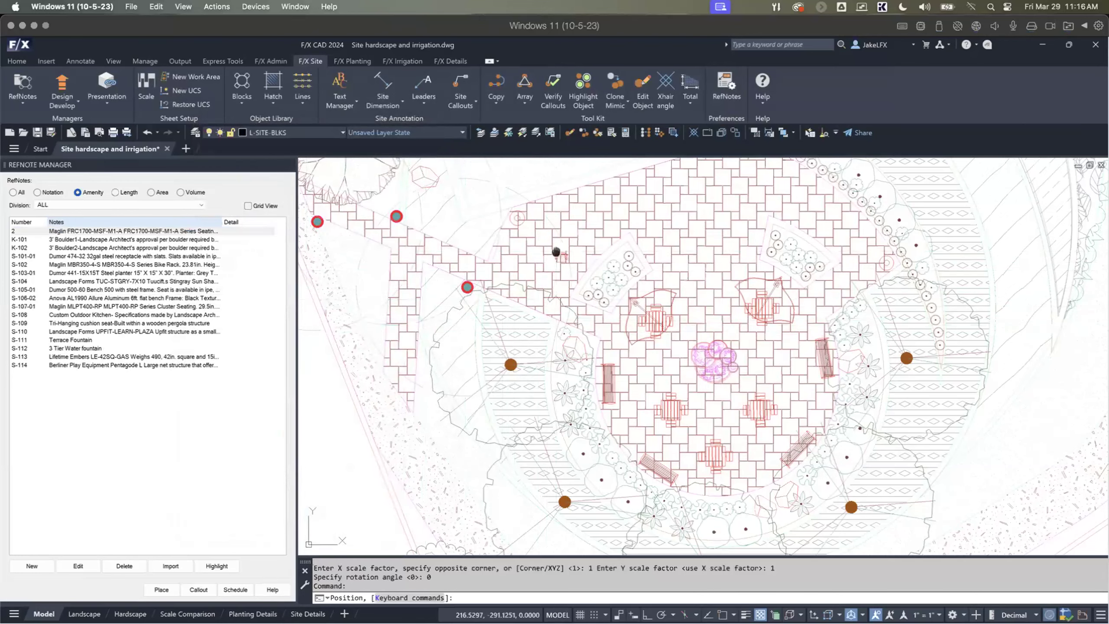
# Step: Place two rotated Maglin chairs on the paved plaza, one along its slanted north edge and one beside the northeast planting
pyautogui.scroll(10, 555, 252)
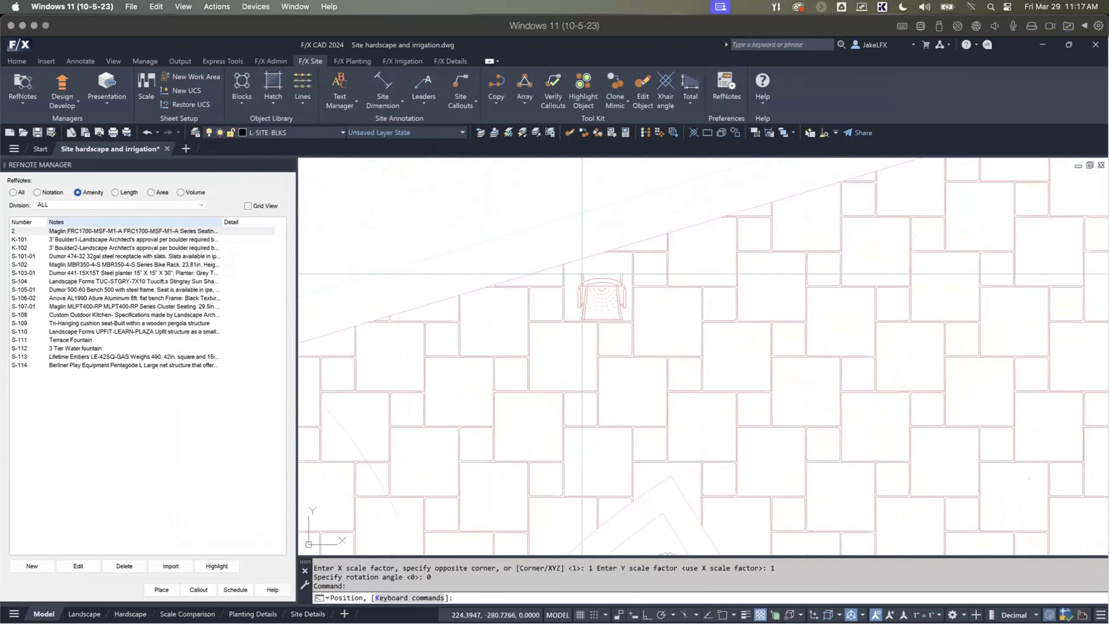
pyautogui.click(574, 271)
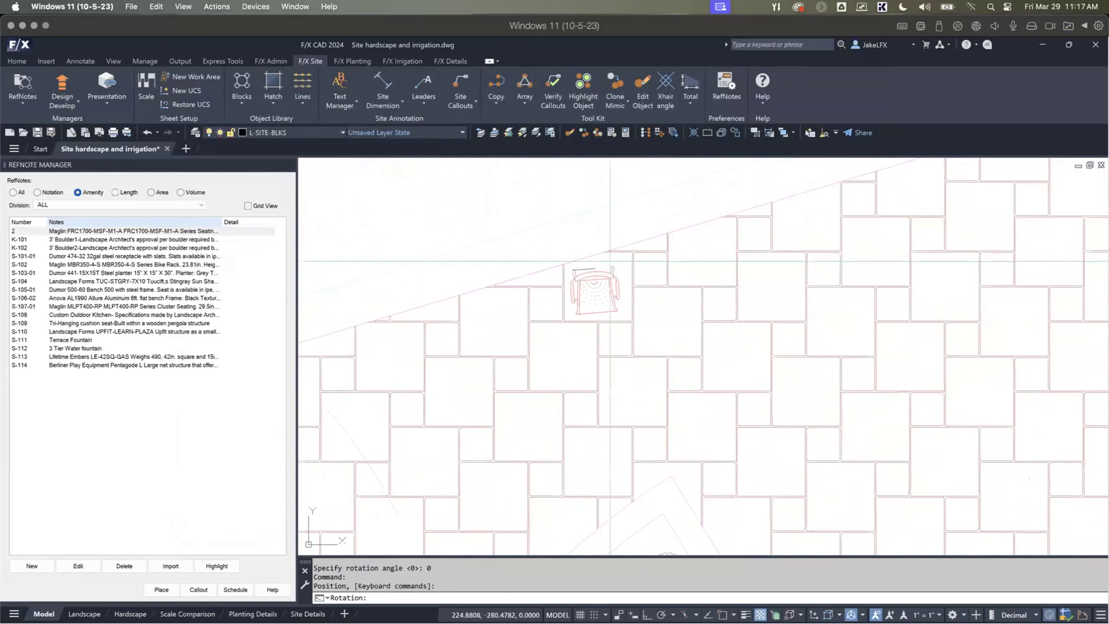
pyautogui.click(644, 252)
pyautogui.scroll(-5, 645, 252)
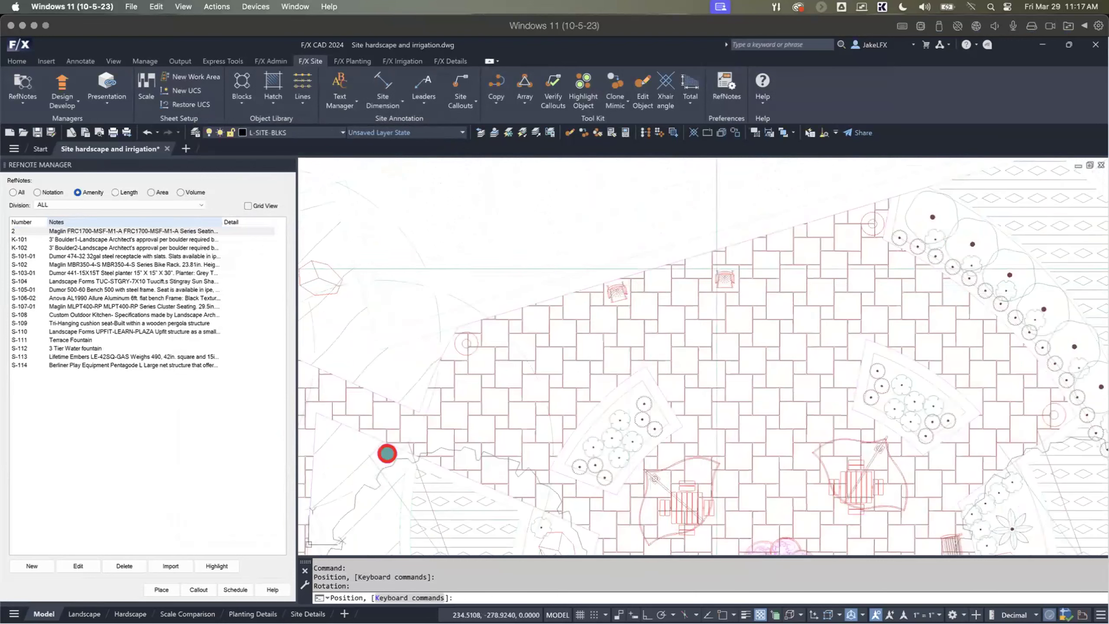
pyautogui.scroll(4, 829, 223)
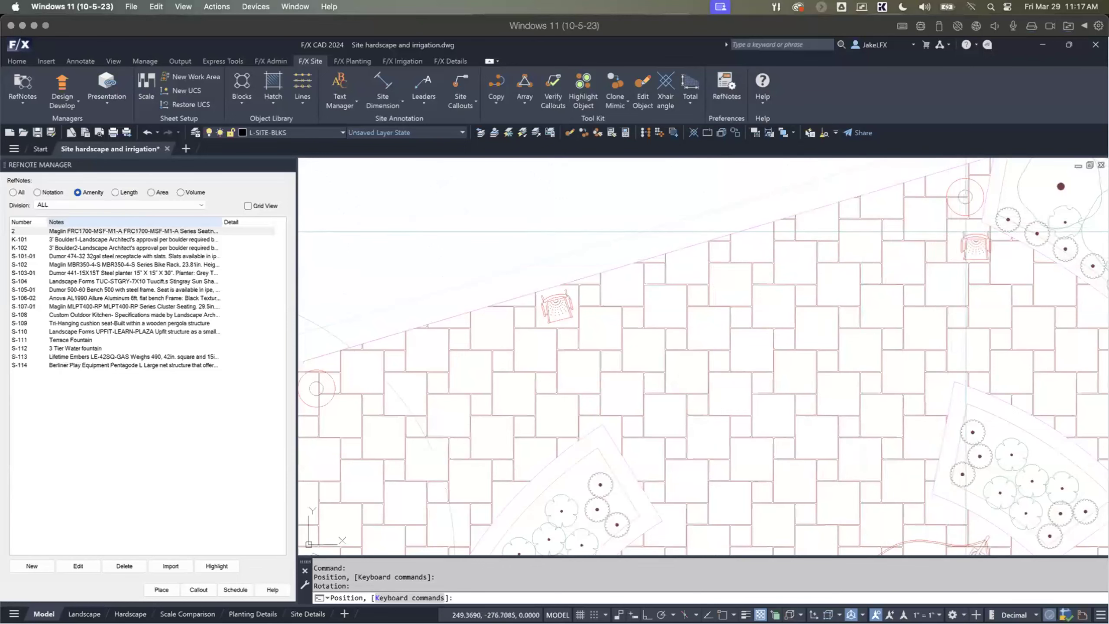
pyautogui.click(978, 234)
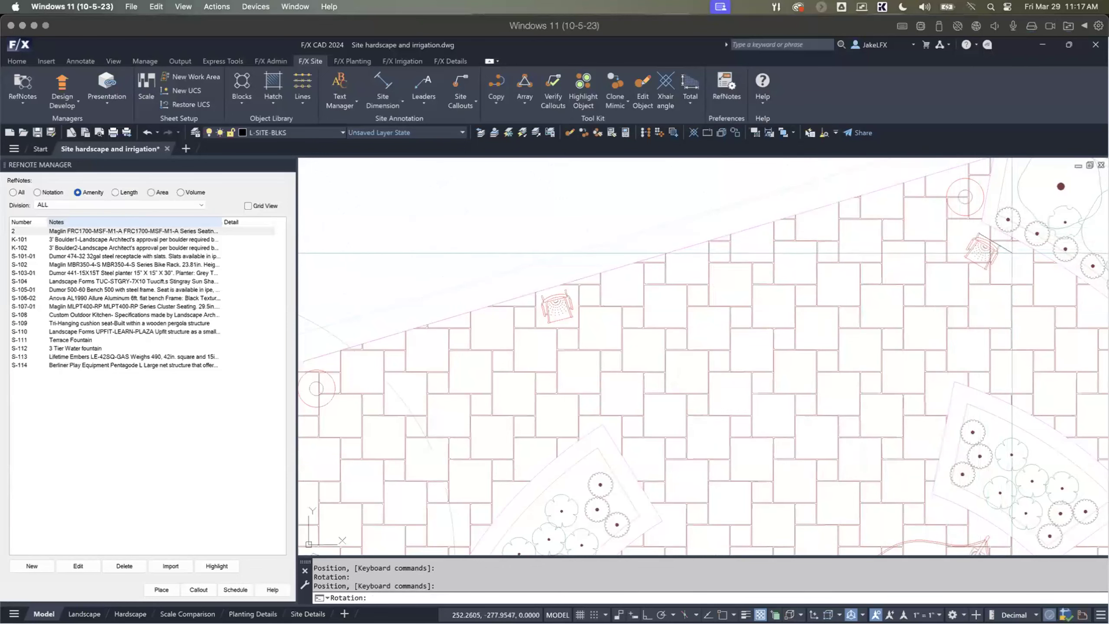
pyautogui.click(1021, 254)
# Step: Place a third Maglin chair, rotated, where the west path meets the plaza, and finish placing chairs
pyautogui.scroll(-2, 965, 283)
pyautogui.moveTo(924, 322); pyautogui.dragTo(869, 231, button='middle')
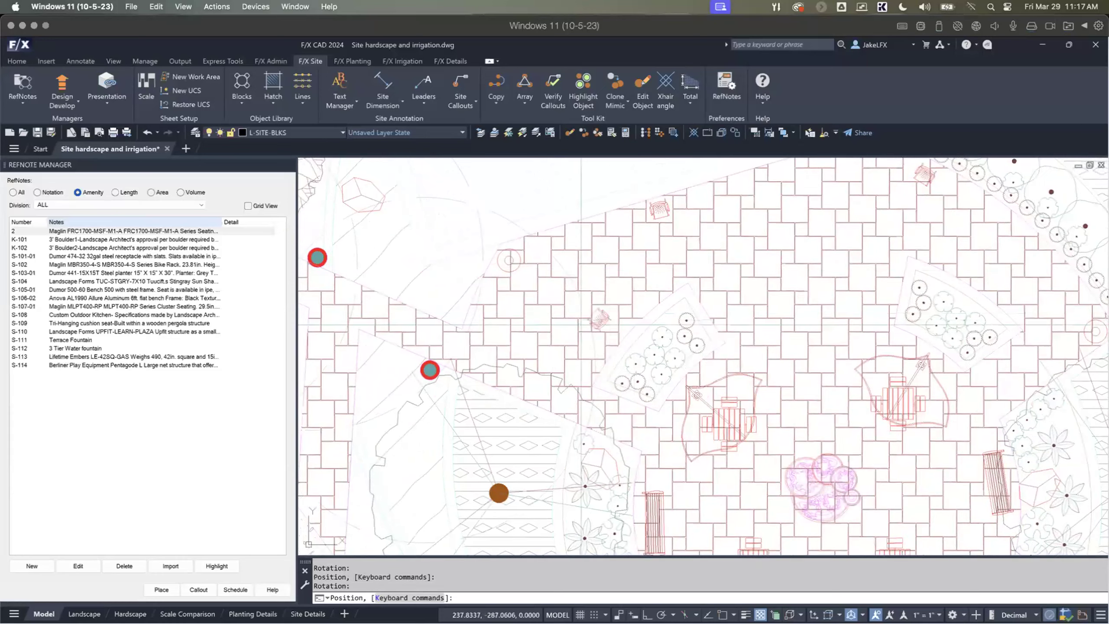
pyautogui.scroll(5, 489, 314)
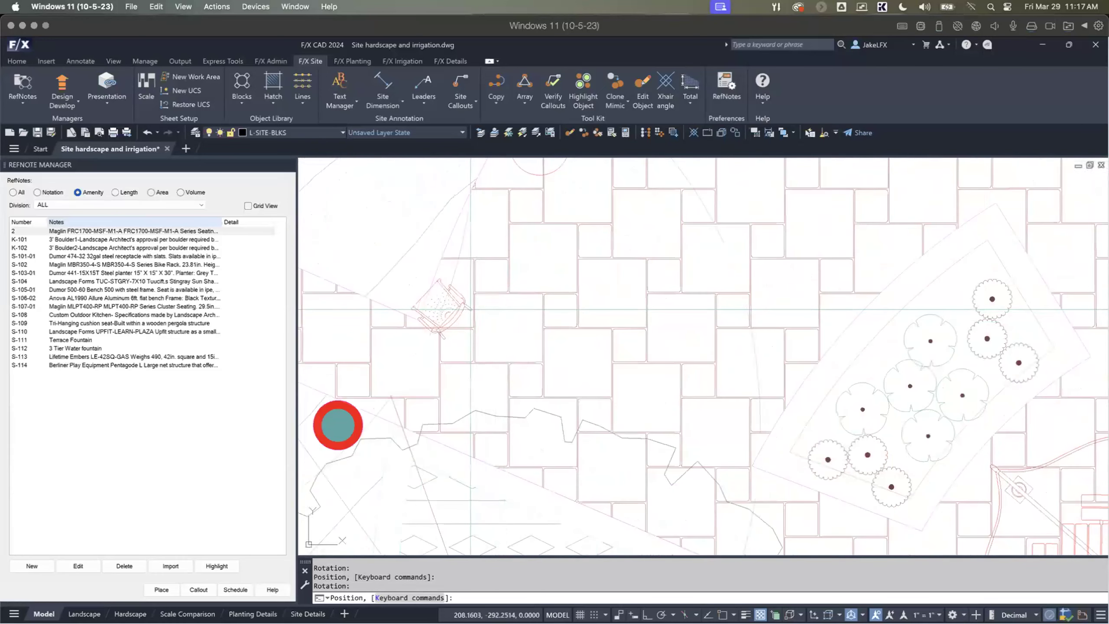
pyautogui.click(469, 310)
pyautogui.click(493, 237)
pyautogui.scroll(-7, 497, 245)
pyautogui.moveTo(628, 275); pyautogui.dragTo(579, 362, button='middle')
pyautogui.scroll(3, 576, 315)
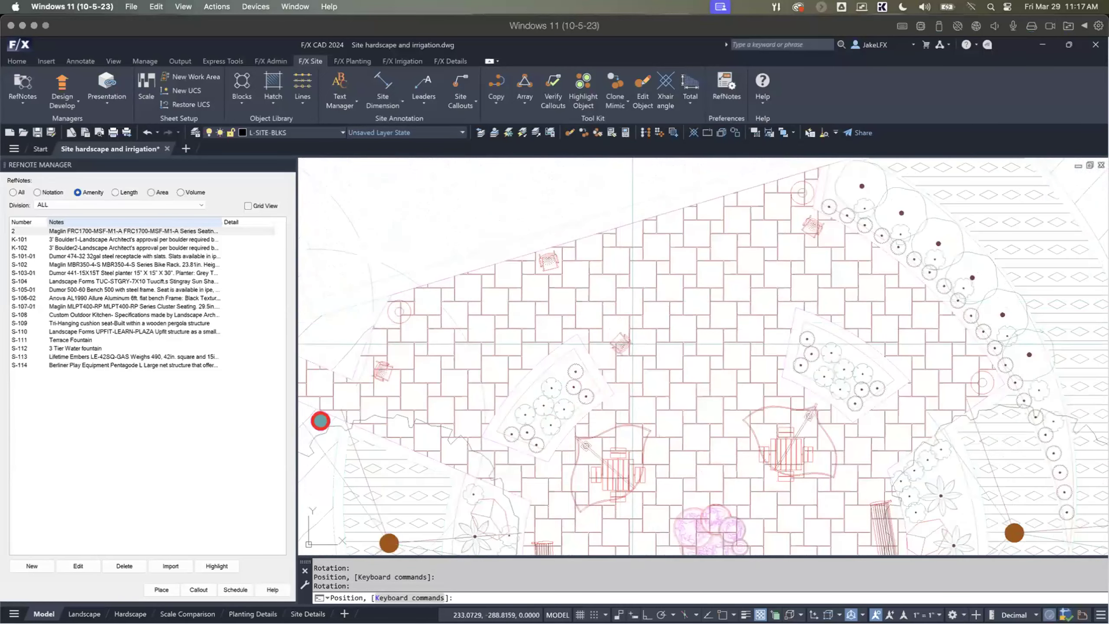
pyautogui.press('Escape')
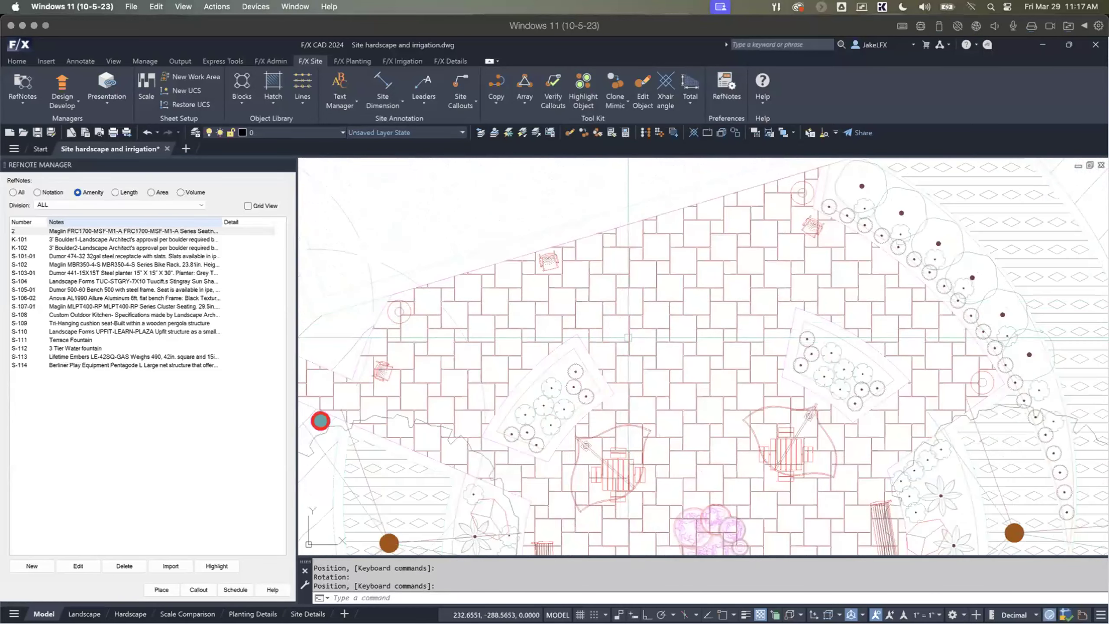
# Step: Generate the RefNote schedule into the drawing and place it in the empty area east of the roundabout, below the road
pyautogui.scroll(-2, 534, 340)
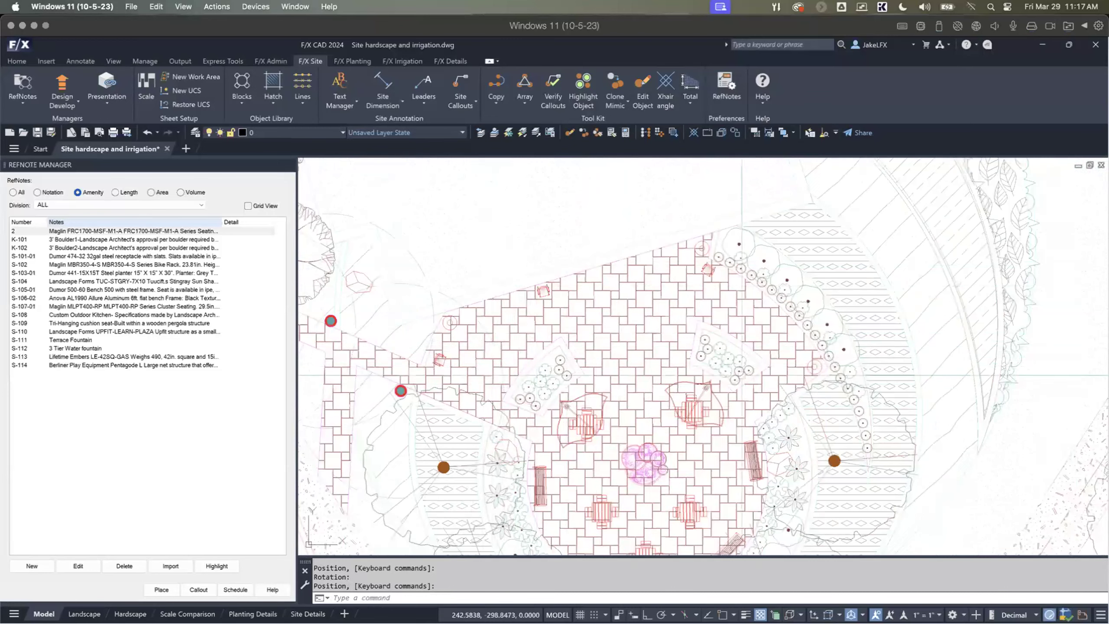
pyautogui.scroll(-2, 623, 352)
pyautogui.moveTo(588, 423); pyautogui.dragTo(570, 261, button='middle')
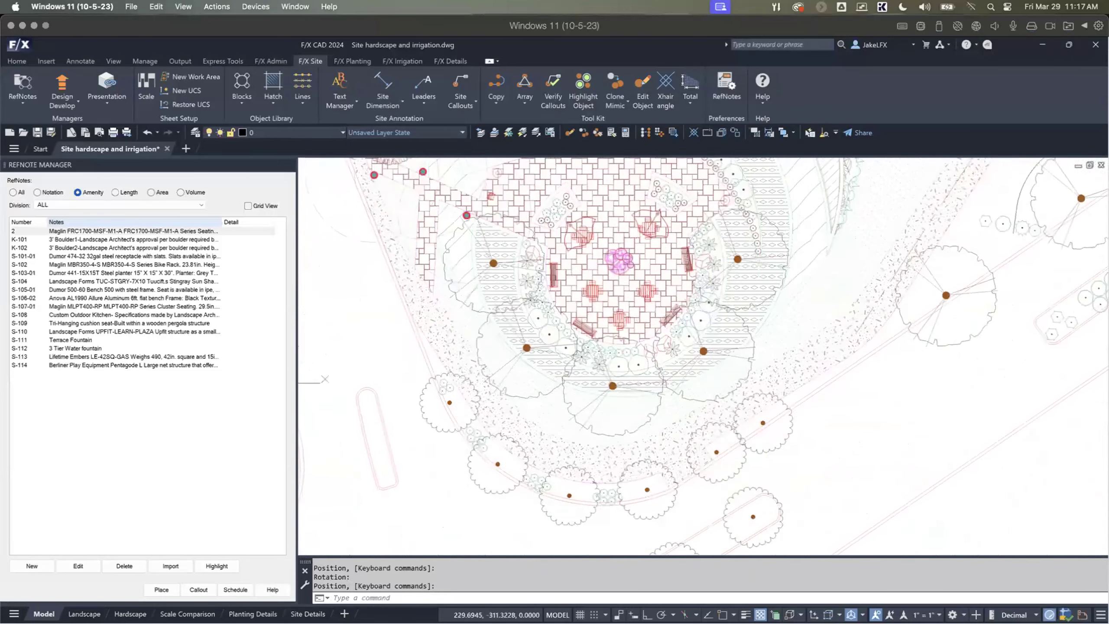
pyautogui.scroll(-3, 547, 306)
pyautogui.scroll(1, 313, 517)
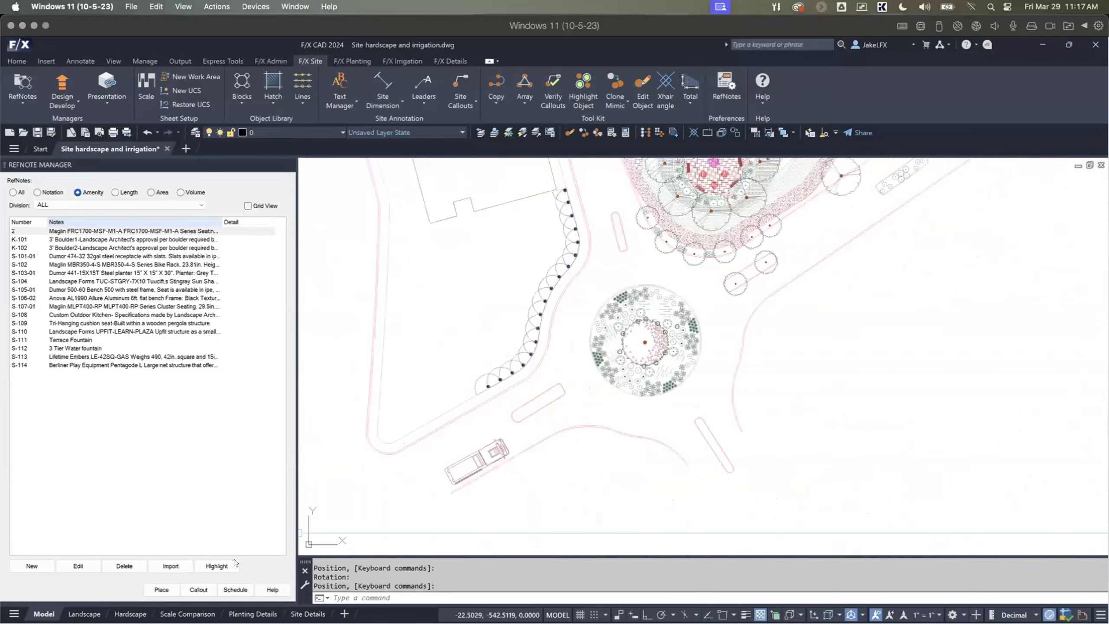
pyautogui.click(227, 592)
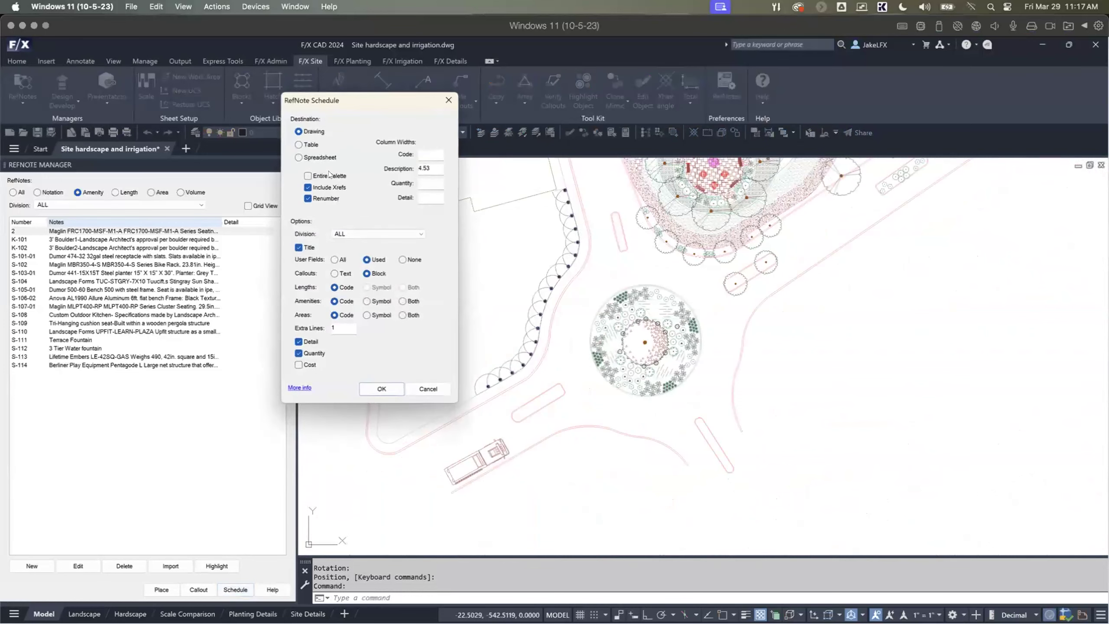
pyautogui.click(376, 387)
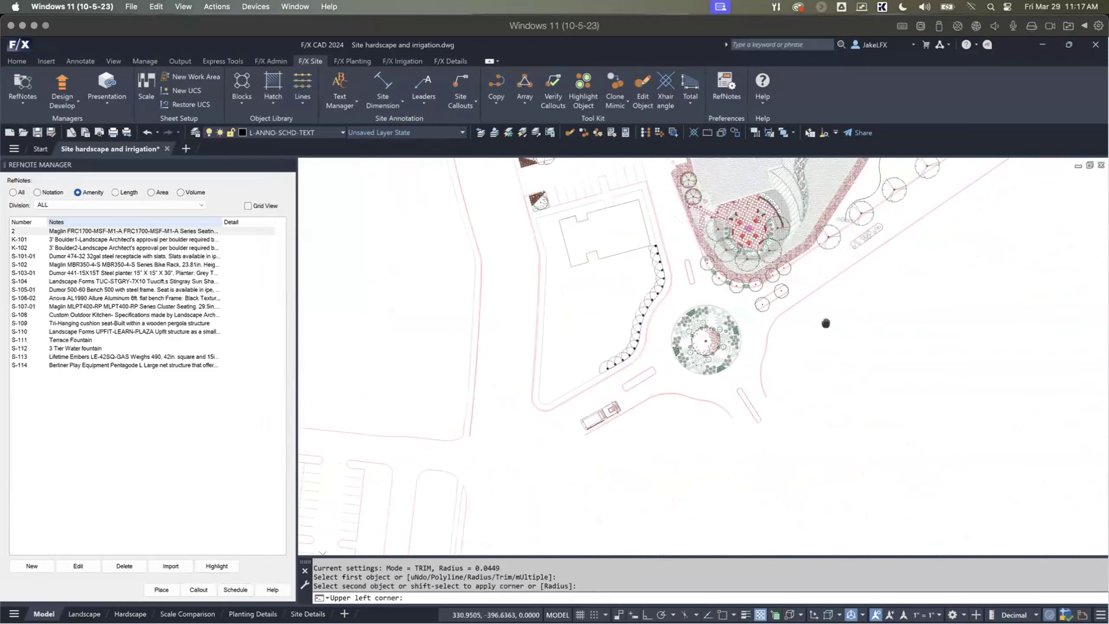
pyautogui.click(593, 369)
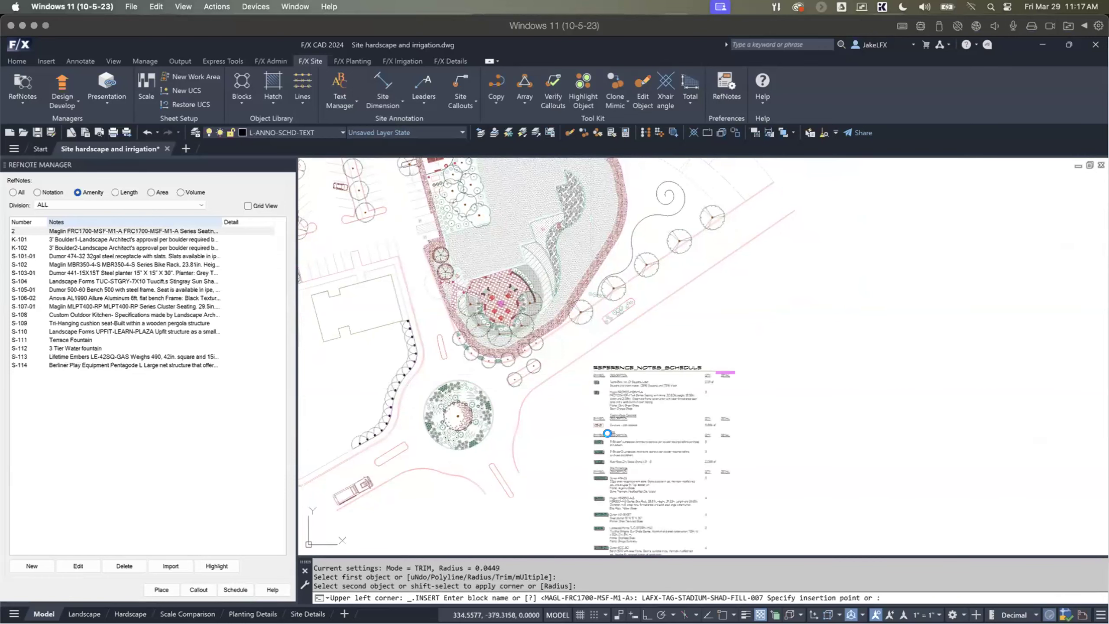
# Step: Examine the reference notes schedule from the Techo-Bloc paving and Maglin chair entries down through the site furnishings
pyautogui.scroll(3, 610, 475)
pyautogui.scroll(4, 624, 405)
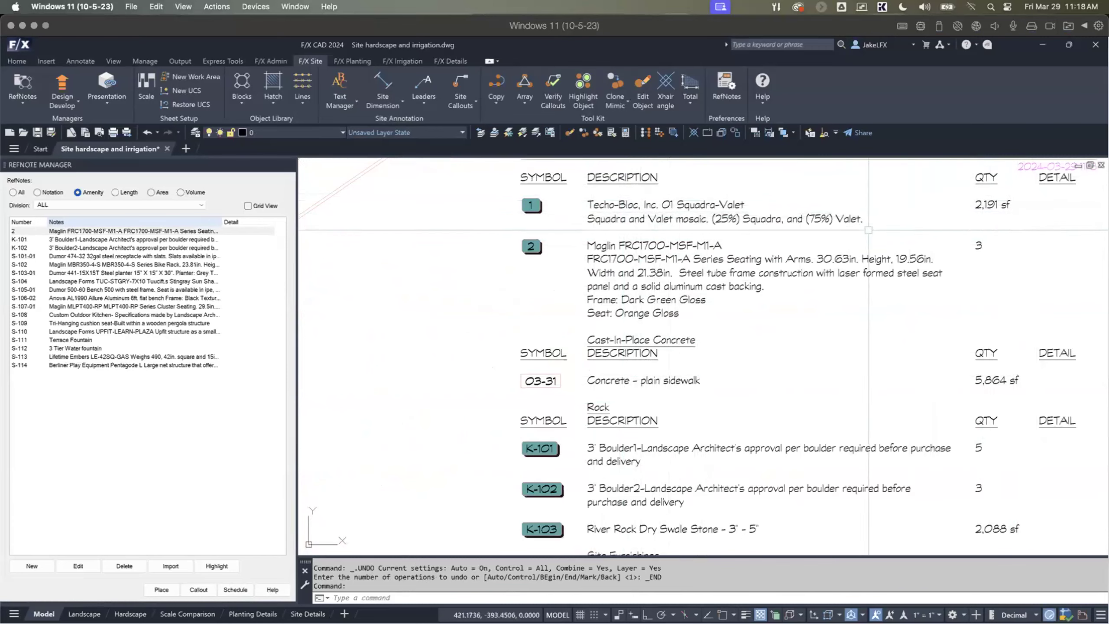
pyautogui.moveTo(691, 284); pyautogui.dragTo(615, 343, button='middle')
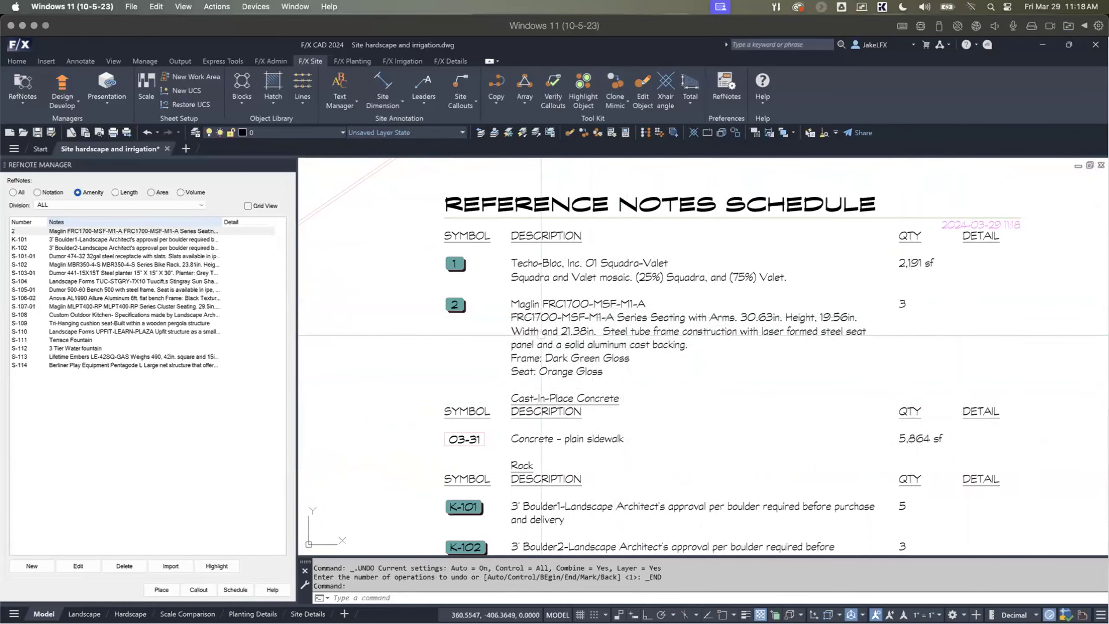
pyautogui.moveTo(541, 436)
pyautogui.mouseDown(button='middle')
pyautogui.moveTo(554, 293)
pyautogui.moveTo(588, 230)
pyautogui.mouseUp(button='middle')
pyautogui.scroll(-2, 587, 236)
pyautogui.moveTo(602, 424); pyautogui.dragTo(614, 226, button='middle')
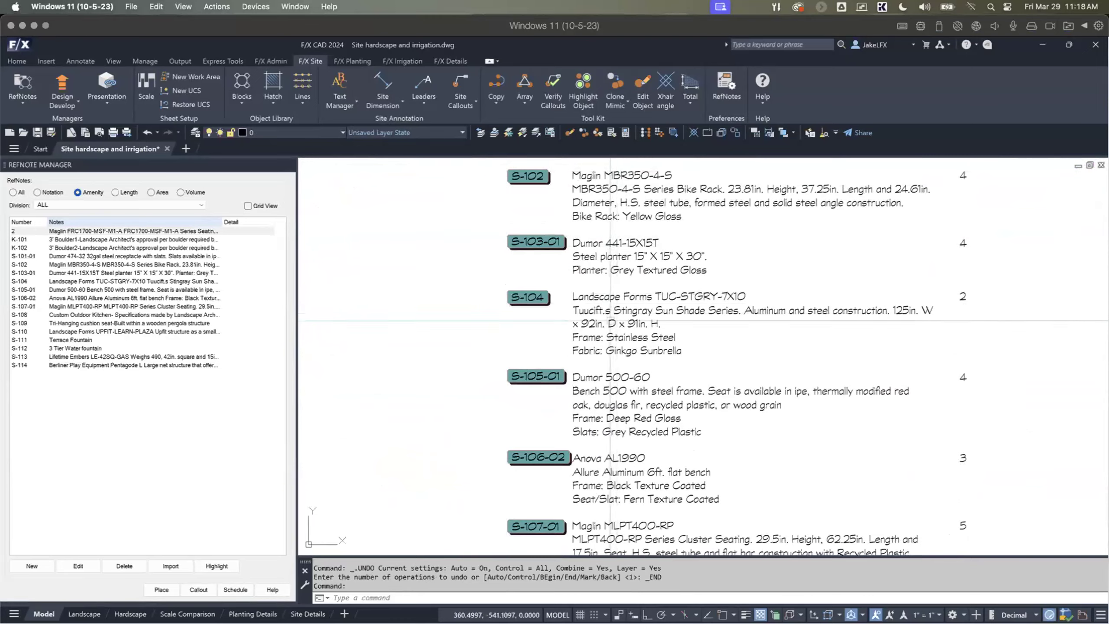
pyautogui.moveTo(615, 412); pyautogui.dragTo(634, 234, button='middle')
pyautogui.scroll(2, 622, 327)
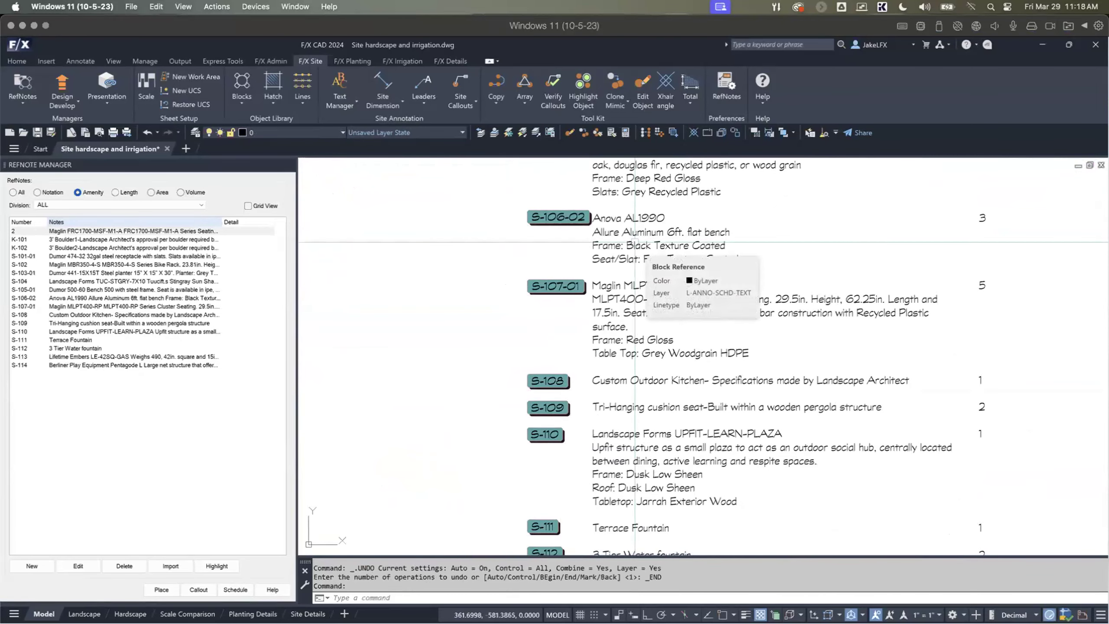
pyautogui.scroll(-6, 614, 243)
pyautogui.moveTo(615, 243); pyautogui.dragTo(648, 456, button='middle')
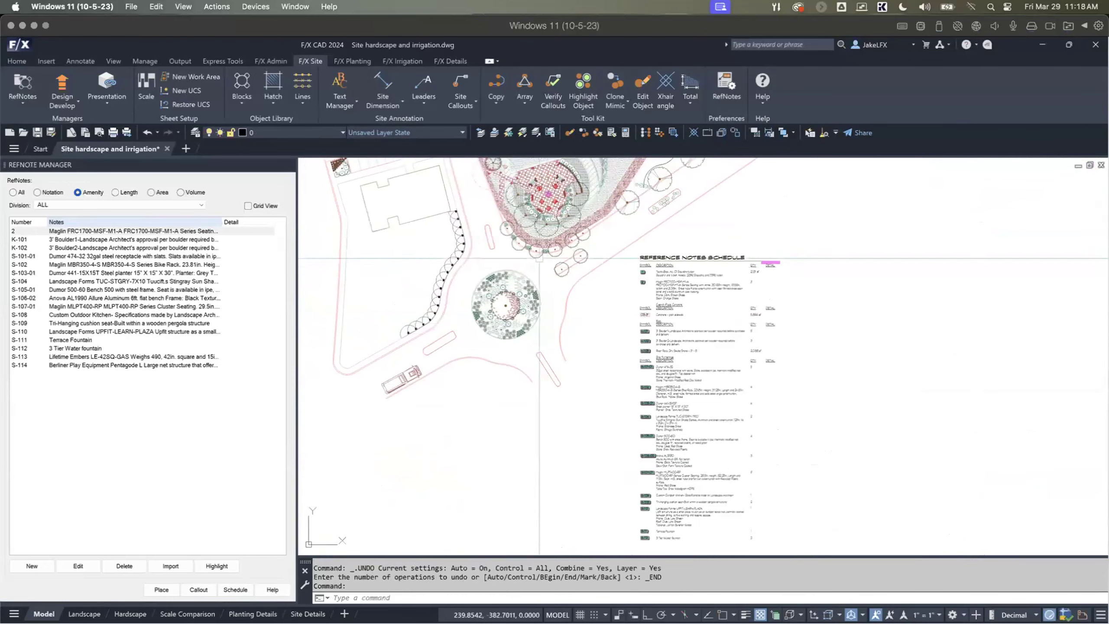
# Step: Return to the plaza, close the RefNote Manager and open the Lighting Manager
pyautogui.moveTo(534, 257); pyautogui.dragTo(564, 381, button='middle')
pyautogui.scroll(2, 575, 323)
pyautogui.scroll(2, 576, 314)
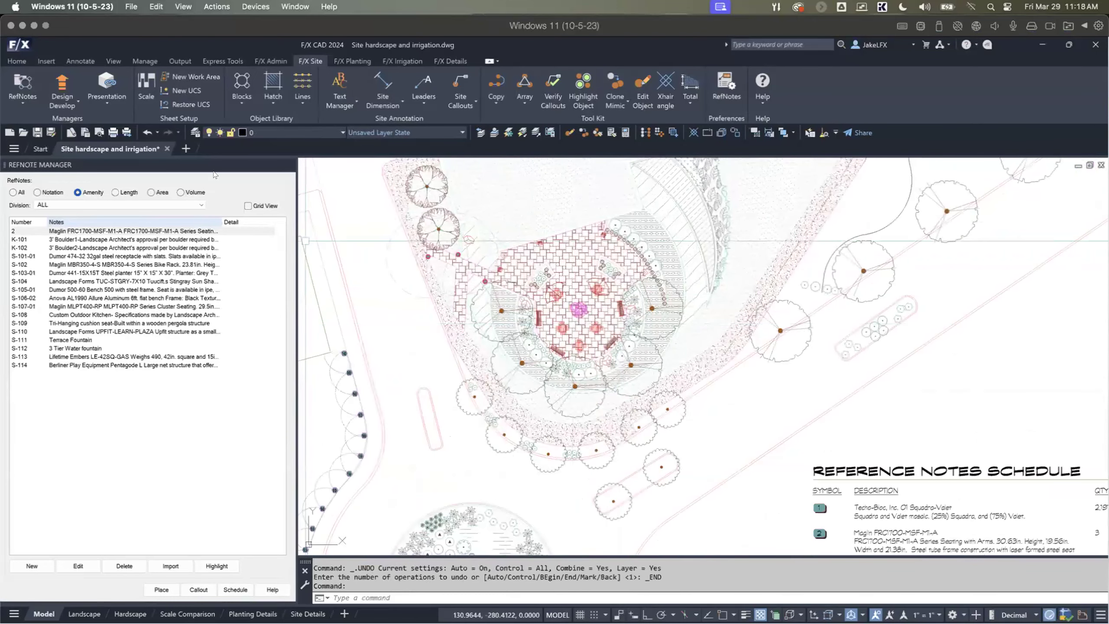
pyautogui.click(288, 164)
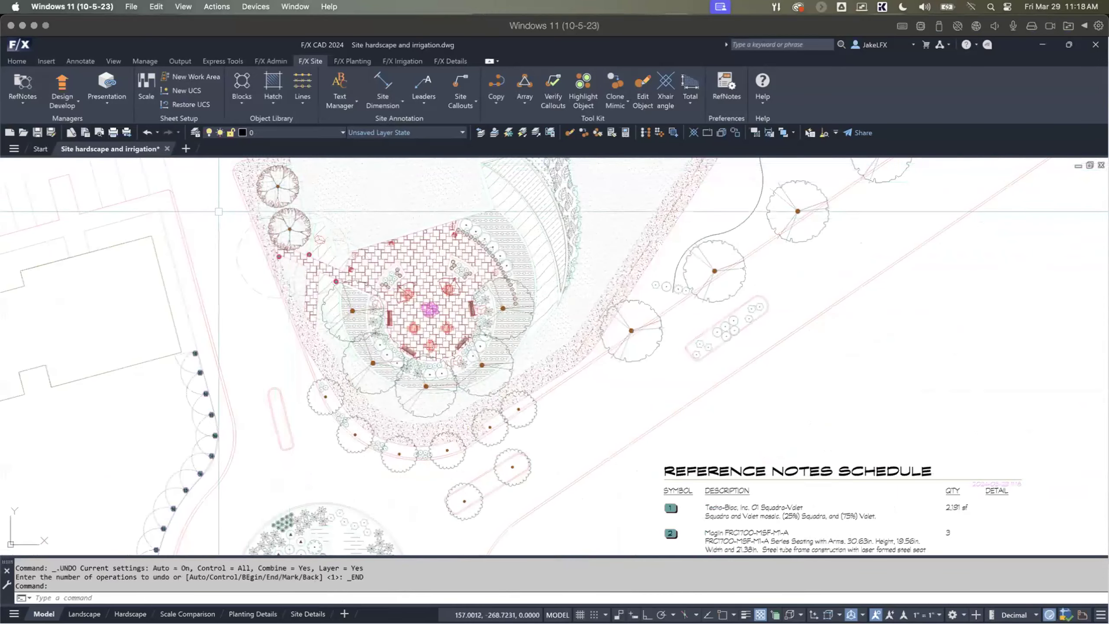
pyautogui.click(26, 102)
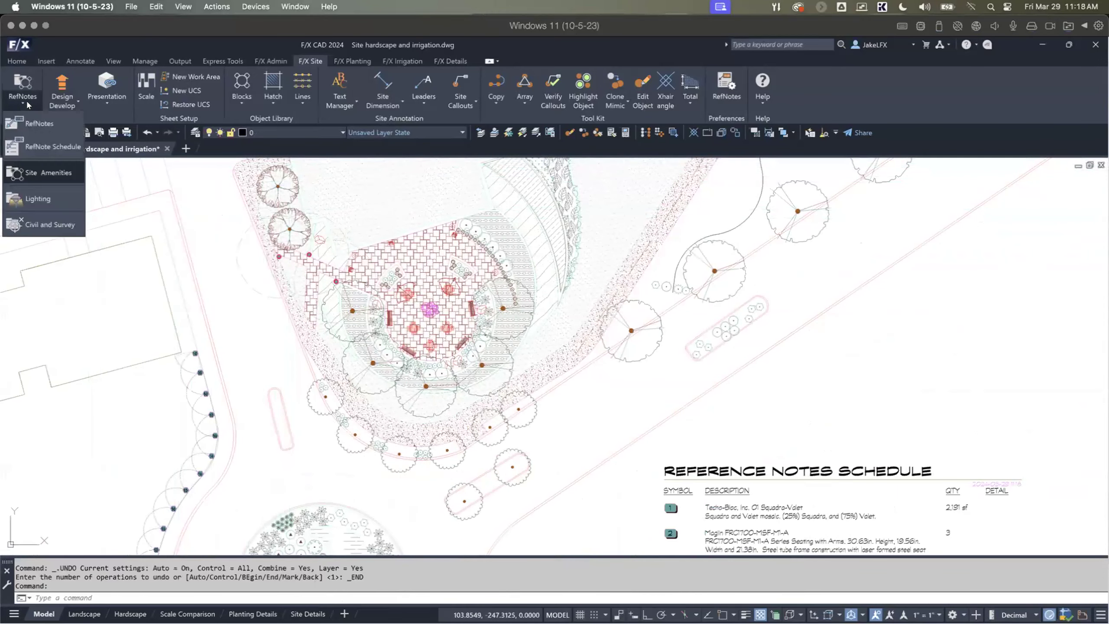
pyautogui.click(29, 199)
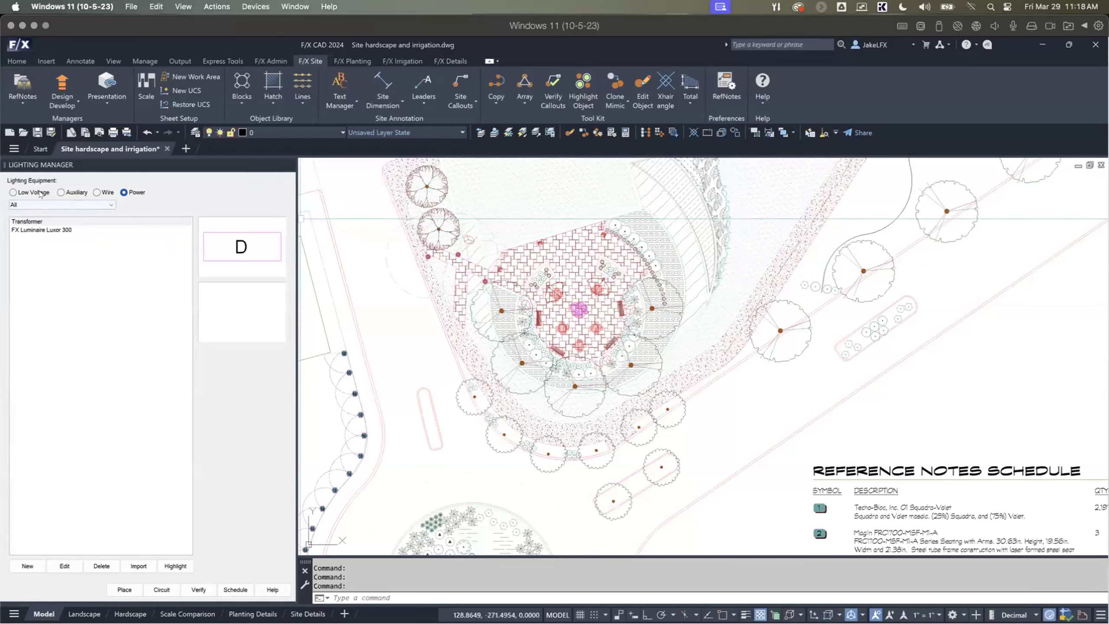
# Step: Start a new low-voltage light fixture and choose FX Luminaire as the manufacturer
pyautogui.click(13, 192)
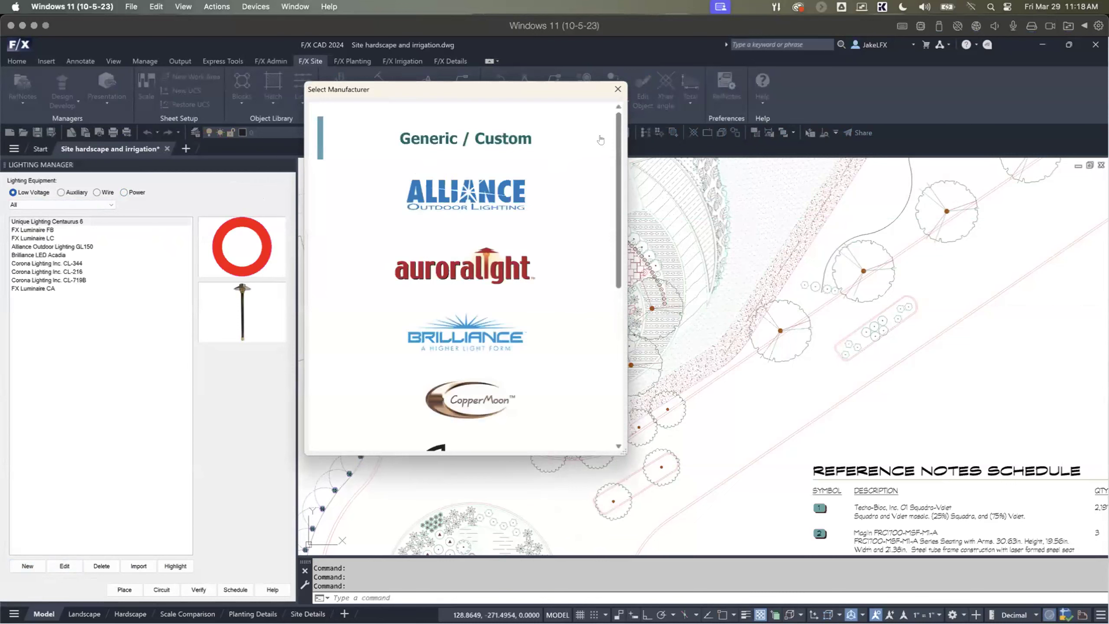
pyautogui.moveTo(616, 128); pyautogui.dragTo(613, 276)
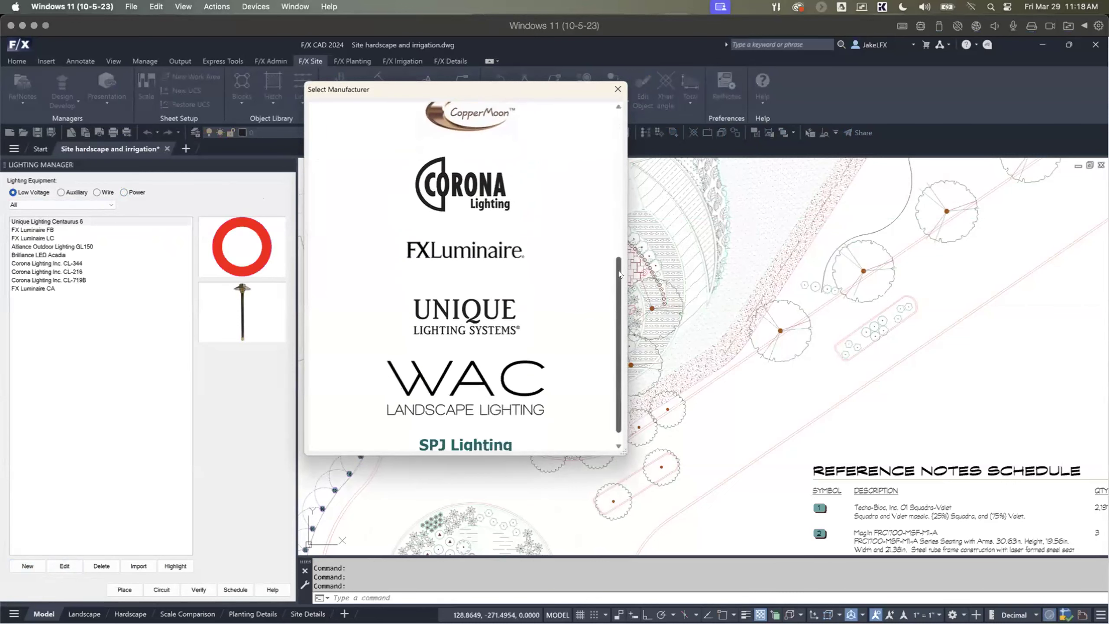
pyautogui.click(453, 249)
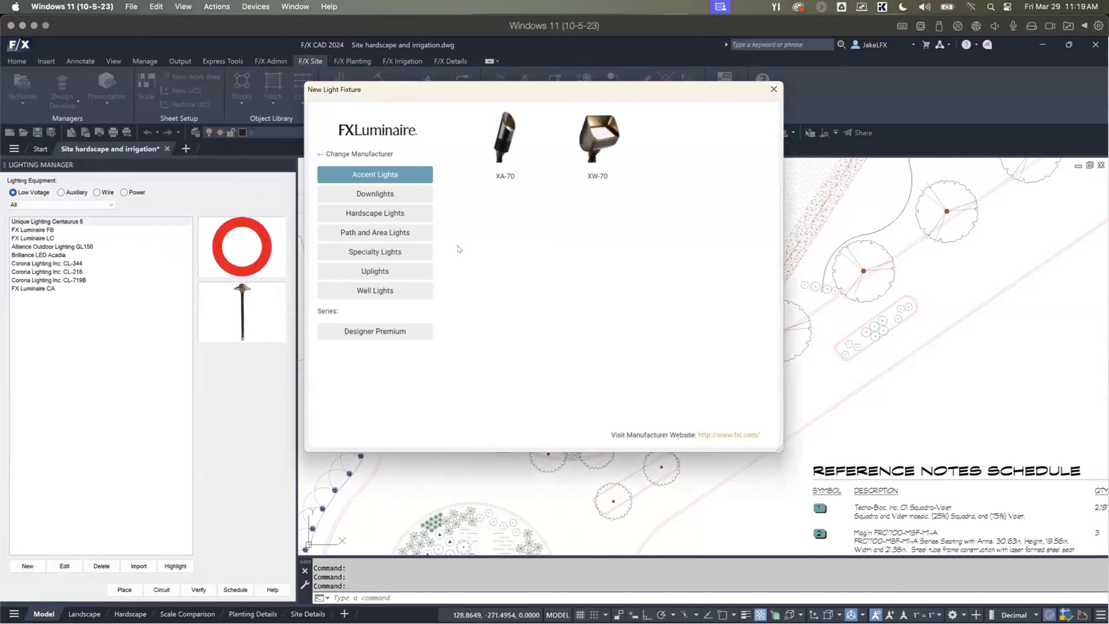
# Step: Browse FX Luminaire's Downlights, Hardscape, Path and Area, Specialty, Uplights and Well Lights categories, ending on Downlights
pyautogui.click(372, 195)
pyautogui.click(372, 214)
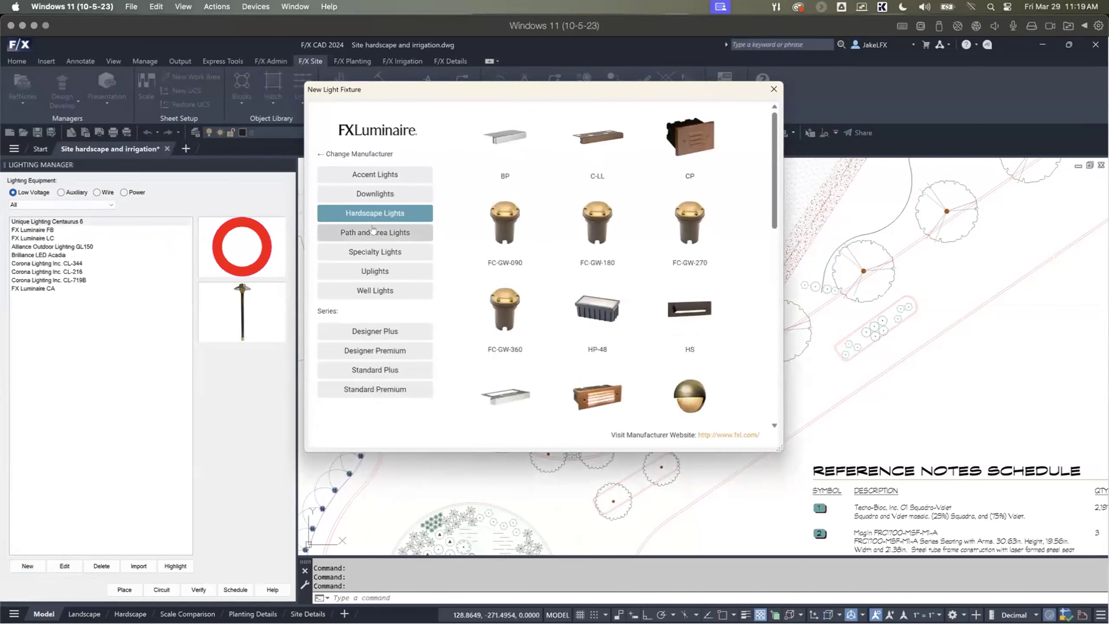
pyautogui.click(371, 233)
pyautogui.click(369, 252)
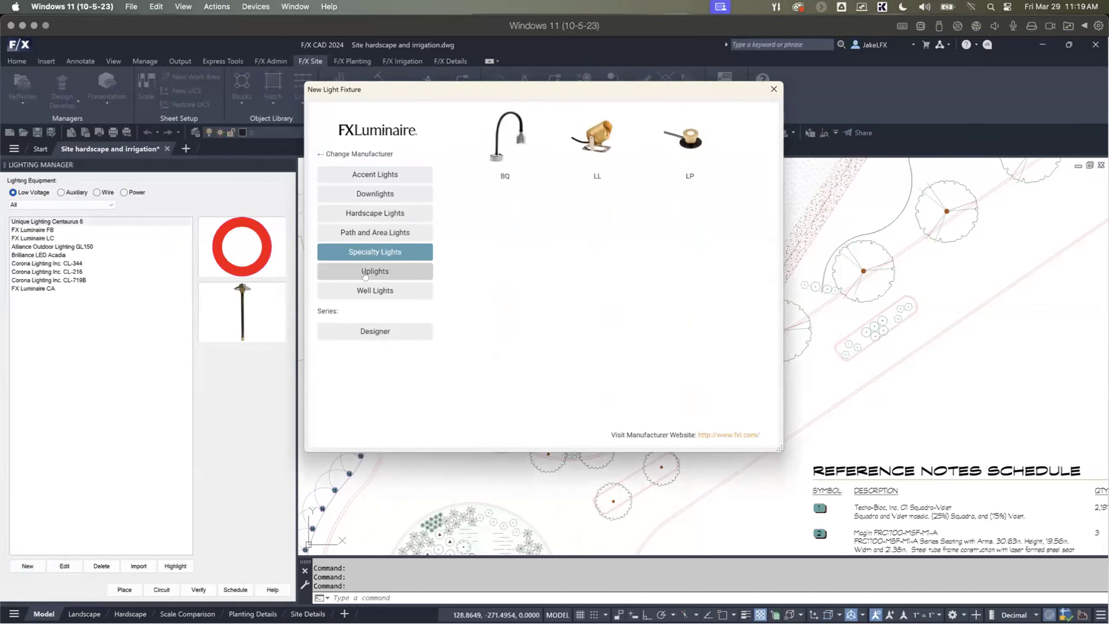
pyautogui.click(366, 274)
pyautogui.click(373, 288)
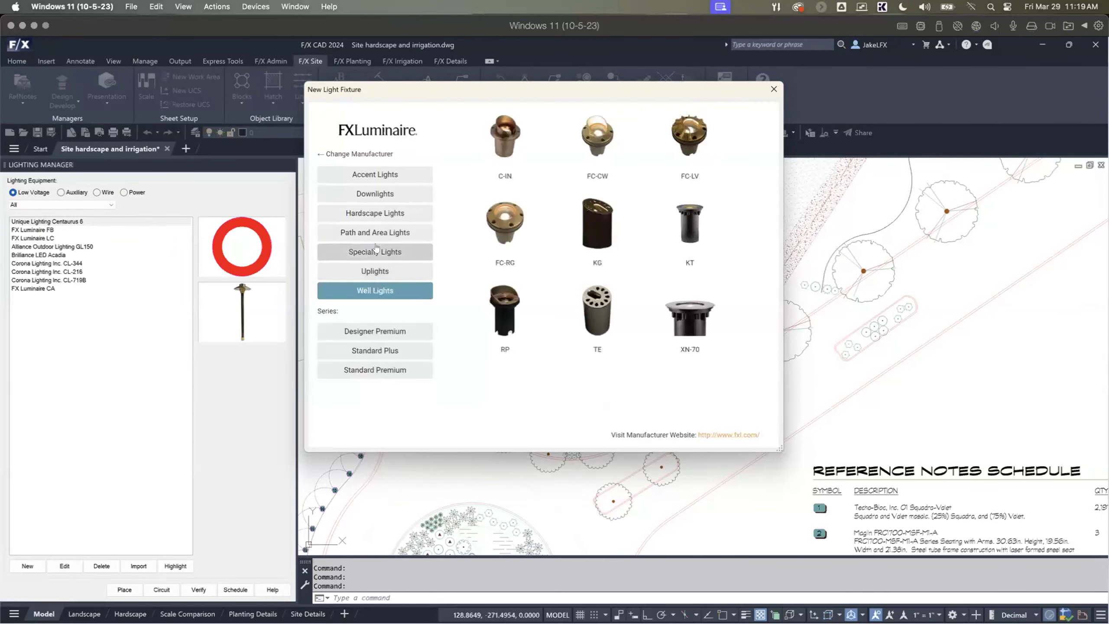
pyautogui.click(373, 194)
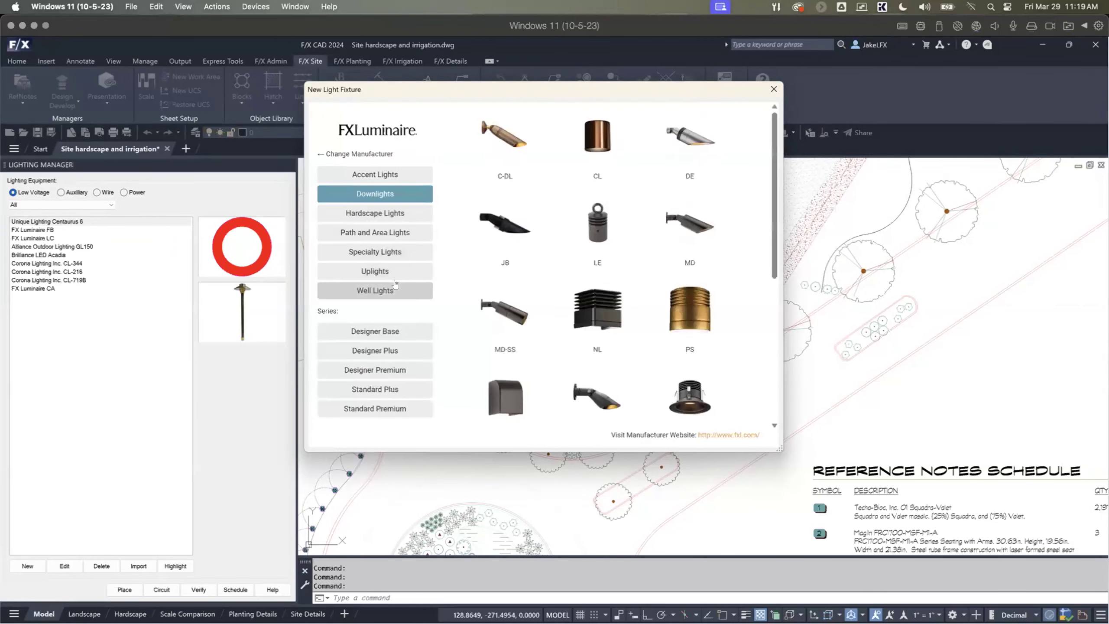
# Step: Examine the GN fixture's lamp options in FX Luminaire's Path and Area Lights, and return to the fixture catalog
pyautogui.click(383, 231)
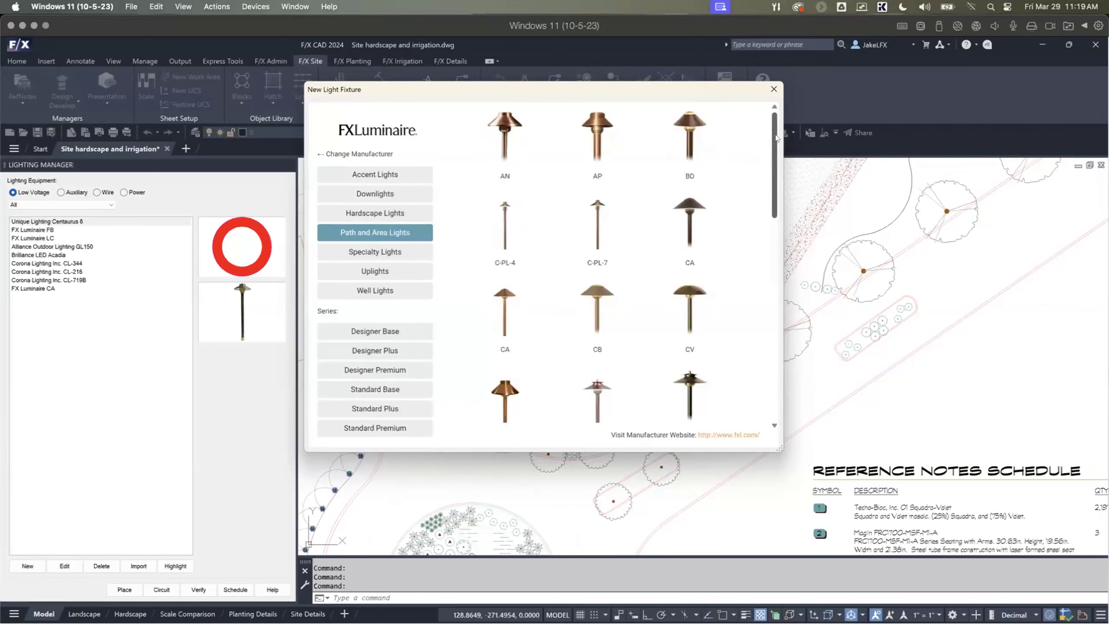
pyautogui.scroll(-3, 768, 198)
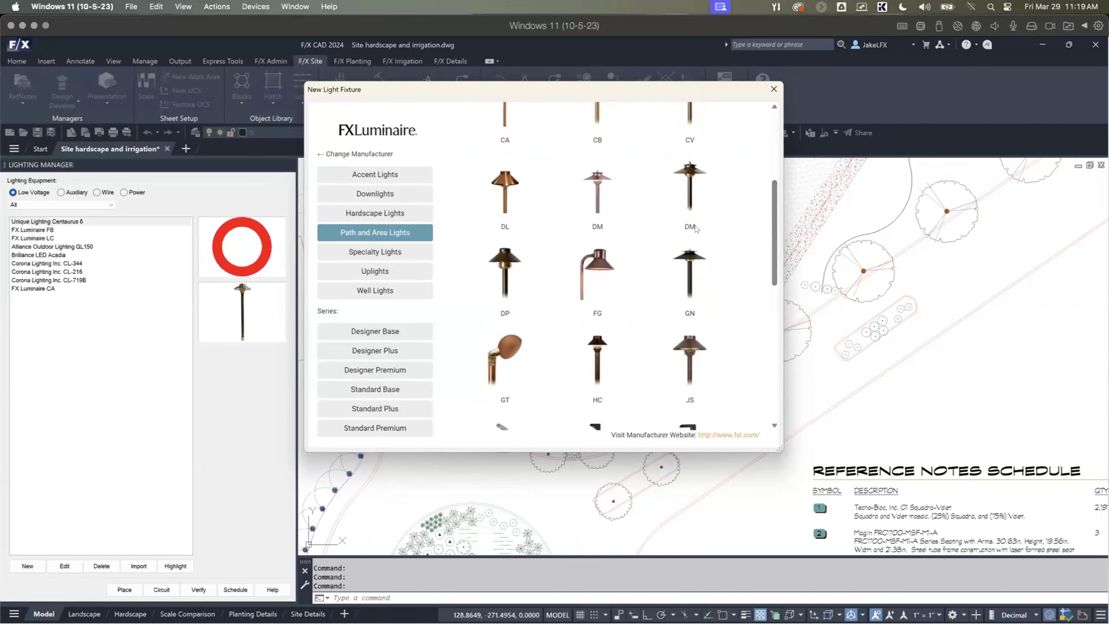
pyautogui.click(683, 258)
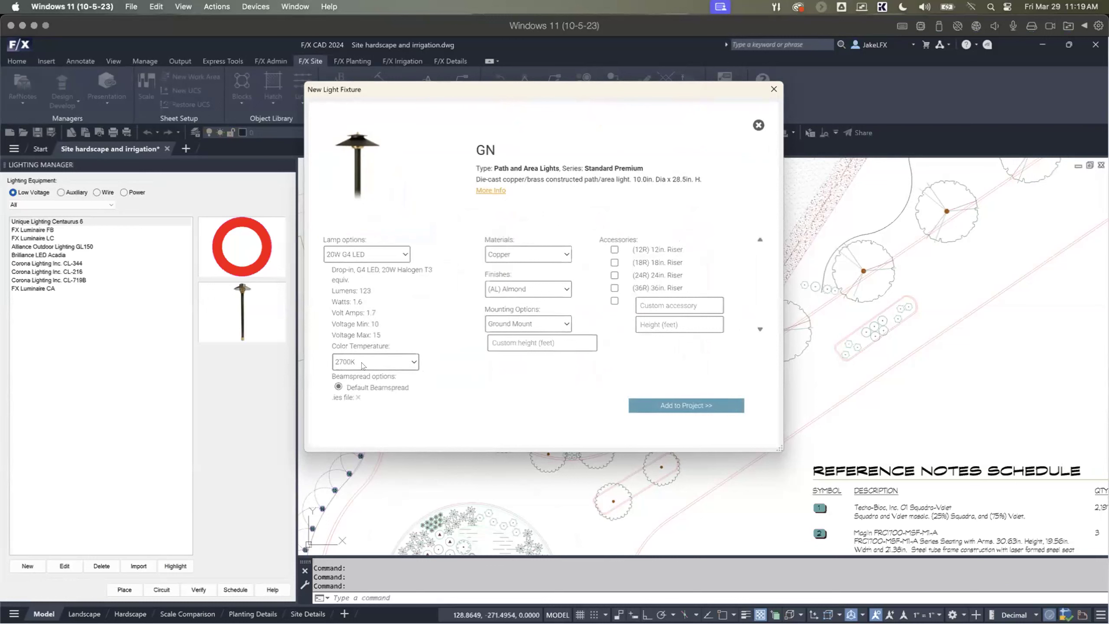
pyautogui.click(379, 255)
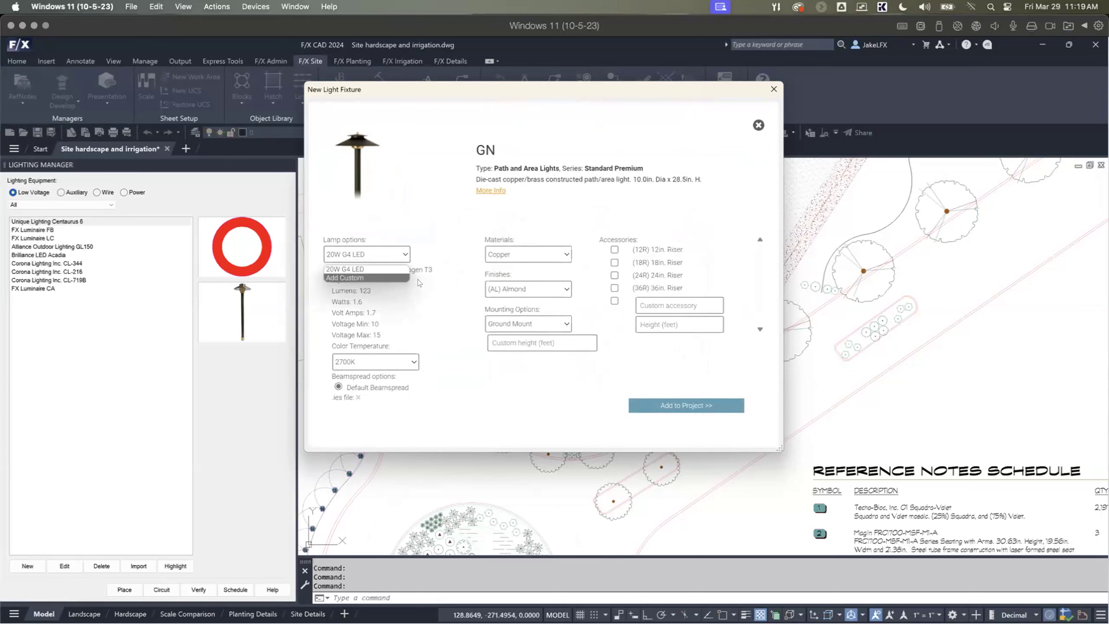
pyautogui.click(758, 124)
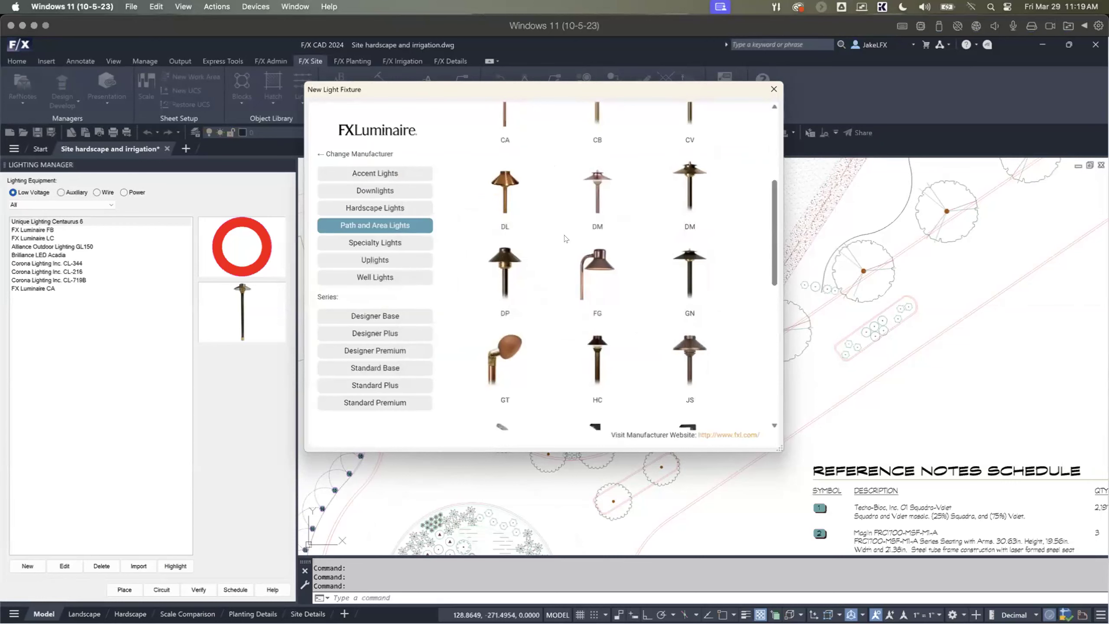
# Step: Try the Designer Premium CA path light with the CA-3LEDT and CA-3LED lamps and 3900K, and close the new fixture dialog without adding it
pyautogui.scroll(2, 698, 217)
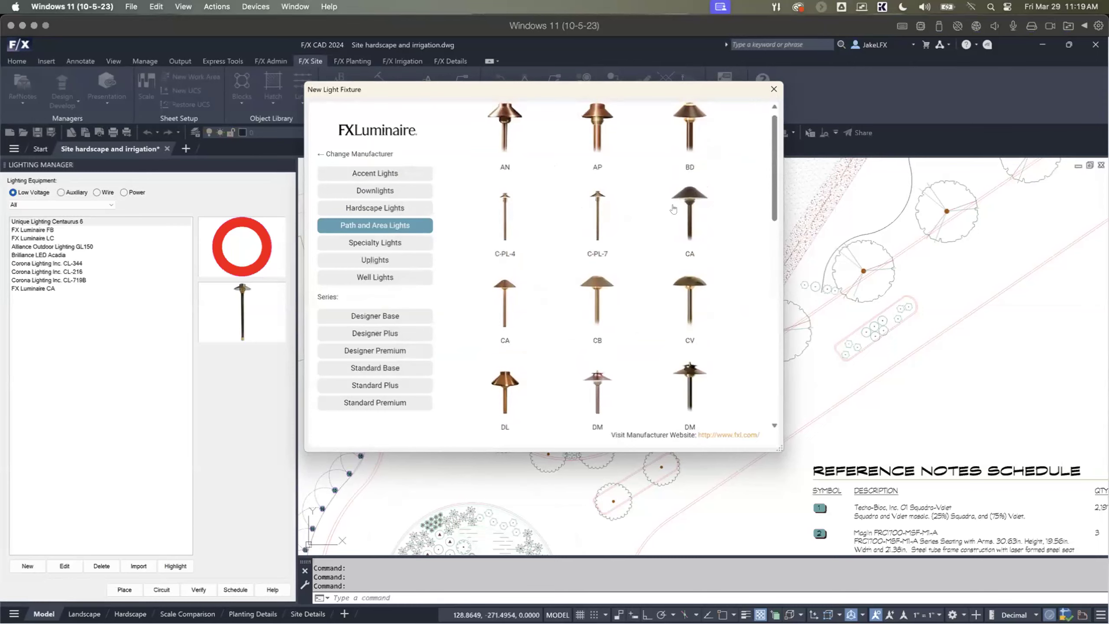
pyautogui.click(674, 210)
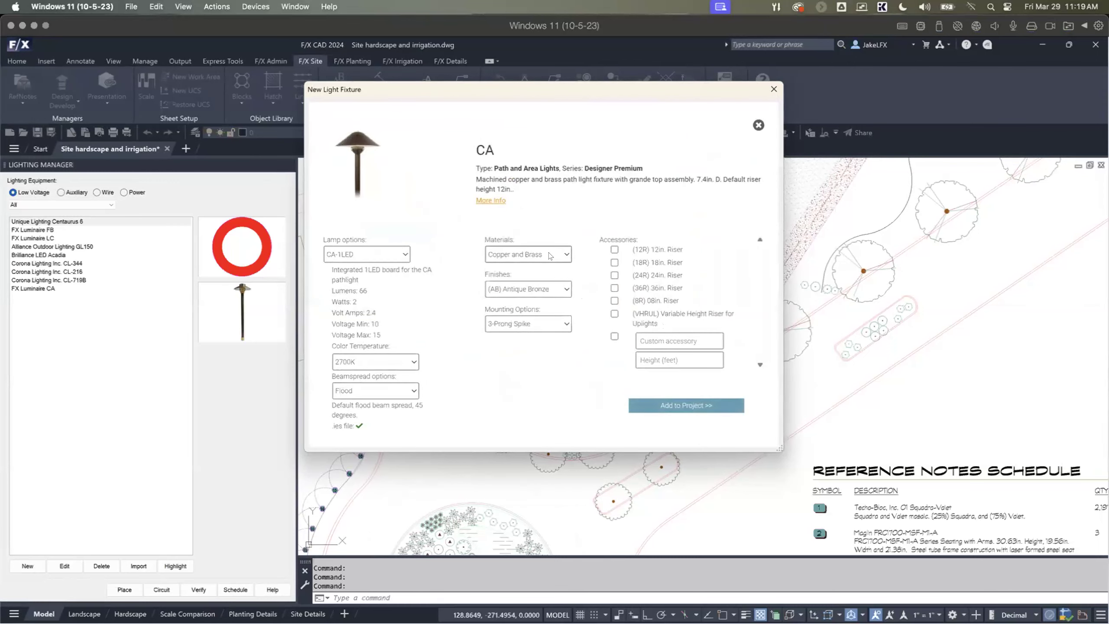
pyautogui.click(406, 254)
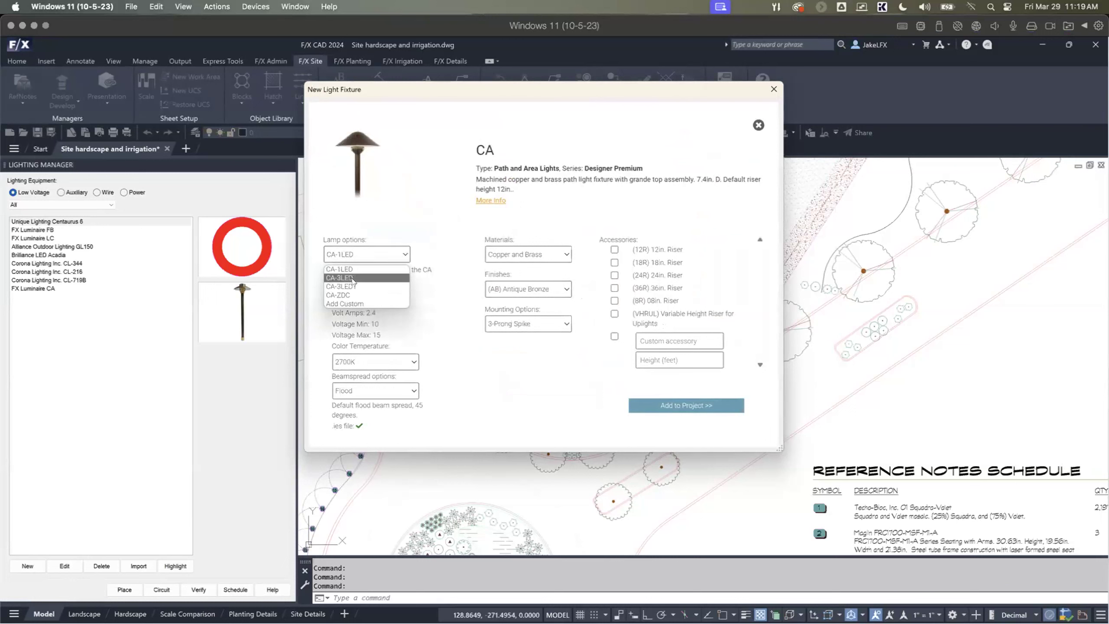
pyautogui.click(353, 278)
pyautogui.click(383, 256)
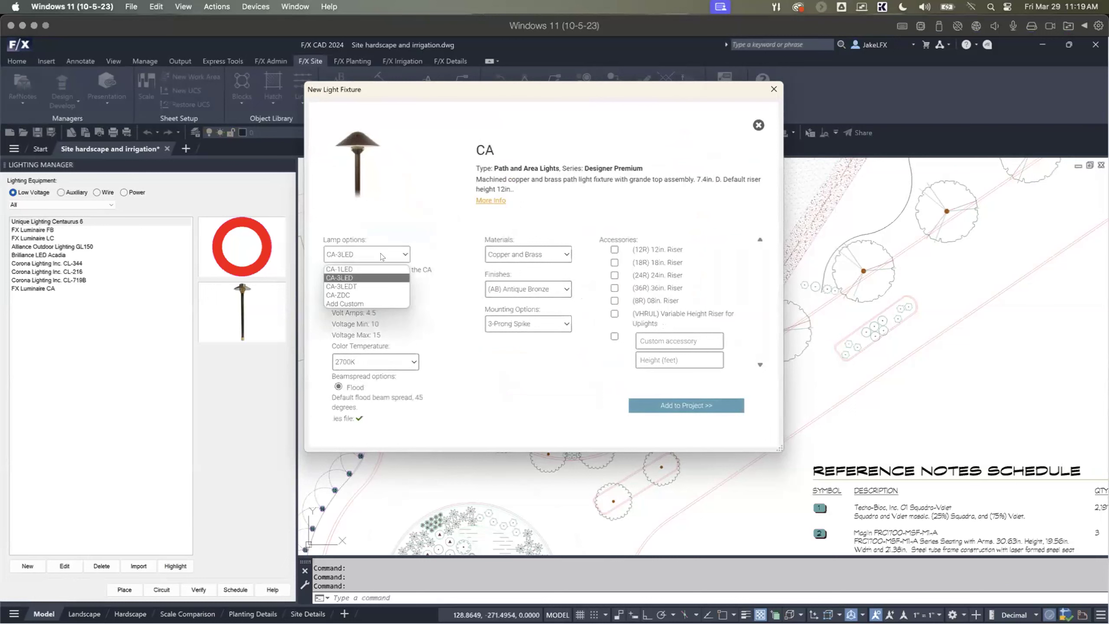
pyautogui.click(349, 287)
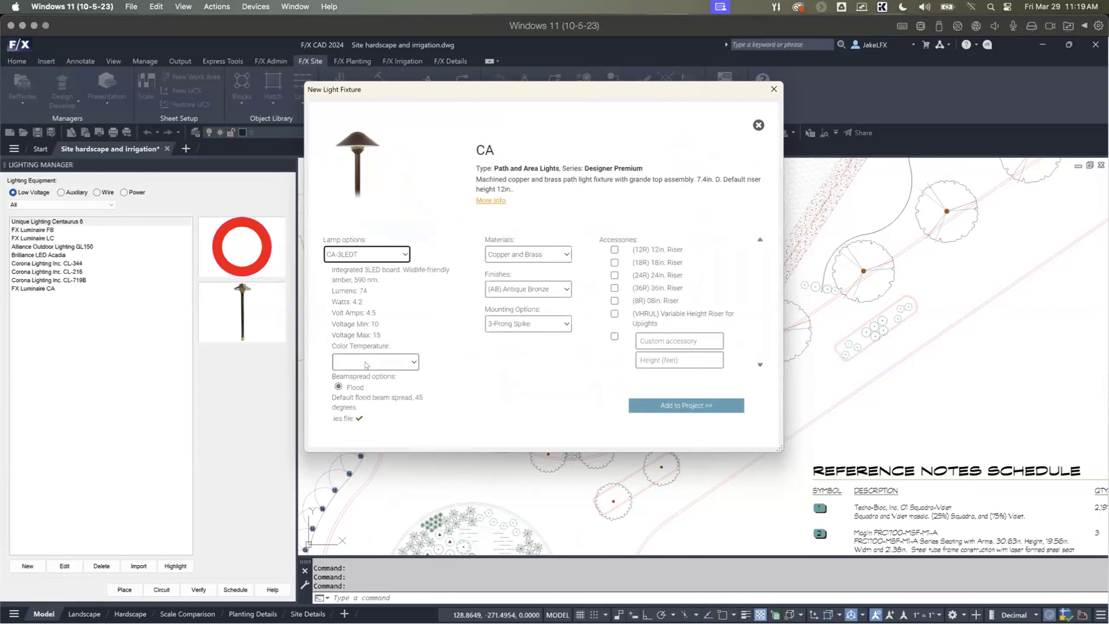
pyautogui.click(393, 257)
pyautogui.click(352, 277)
pyautogui.click(413, 363)
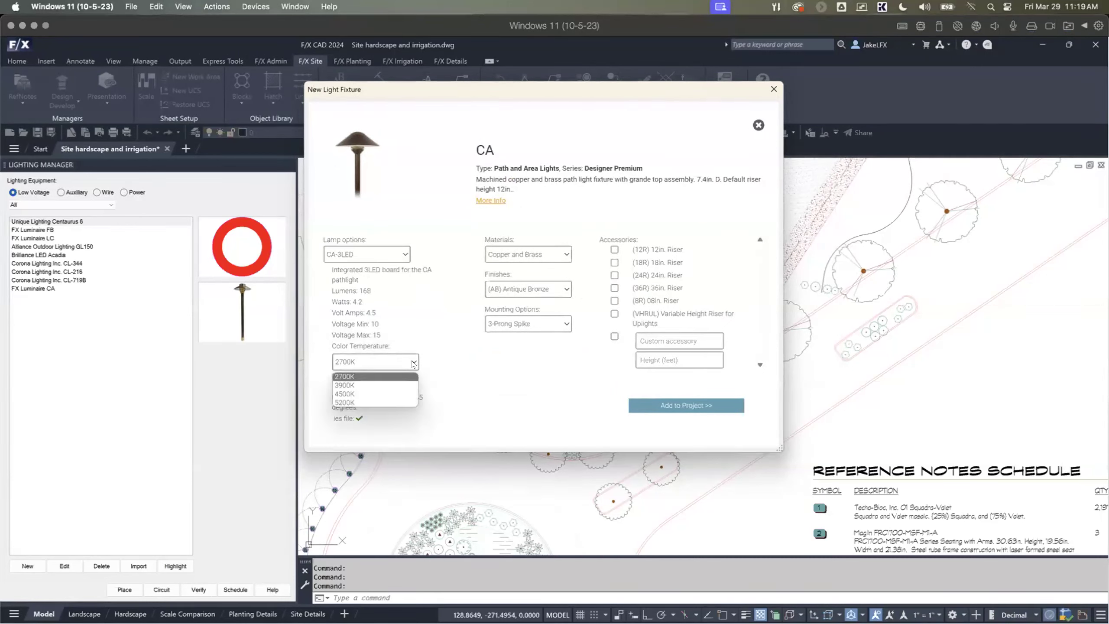
pyautogui.click(393, 385)
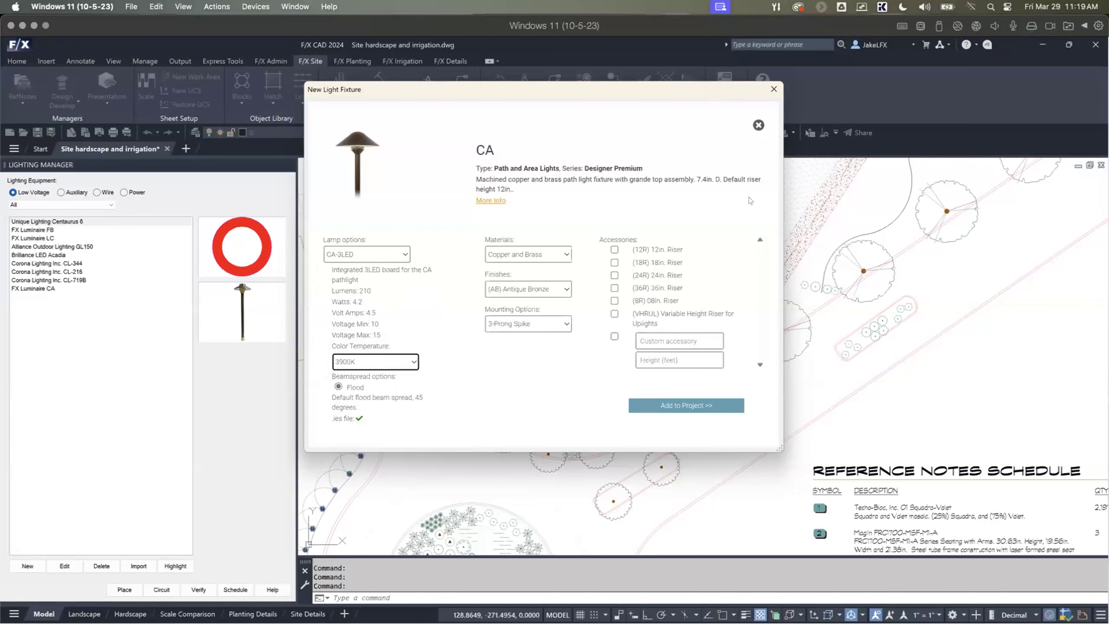
pyautogui.click(758, 125)
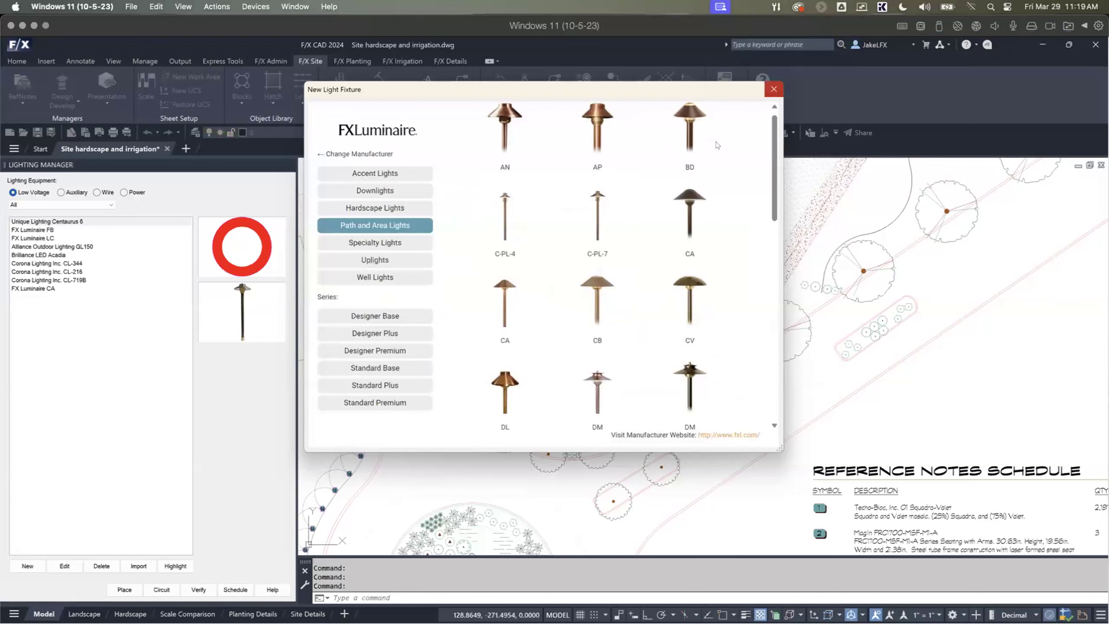
pyautogui.click(773, 90)
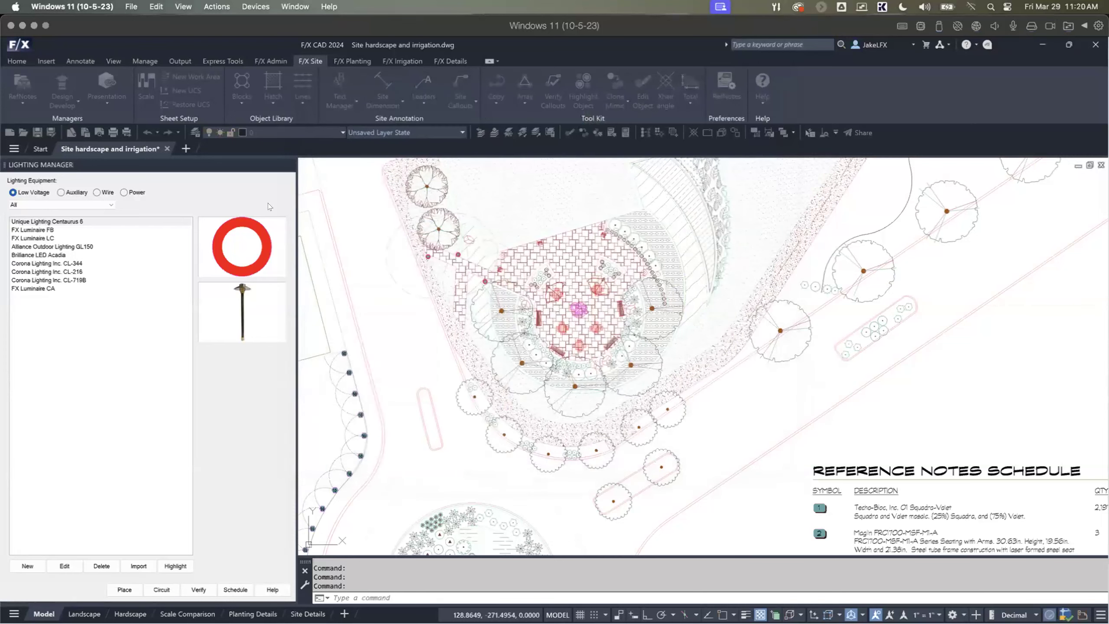
# Step: Place three FX Luminaire CA path lights in a row along the walkway on the building's parking side, and end placement
pyautogui.click(32, 281)
pyautogui.click(33, 288)
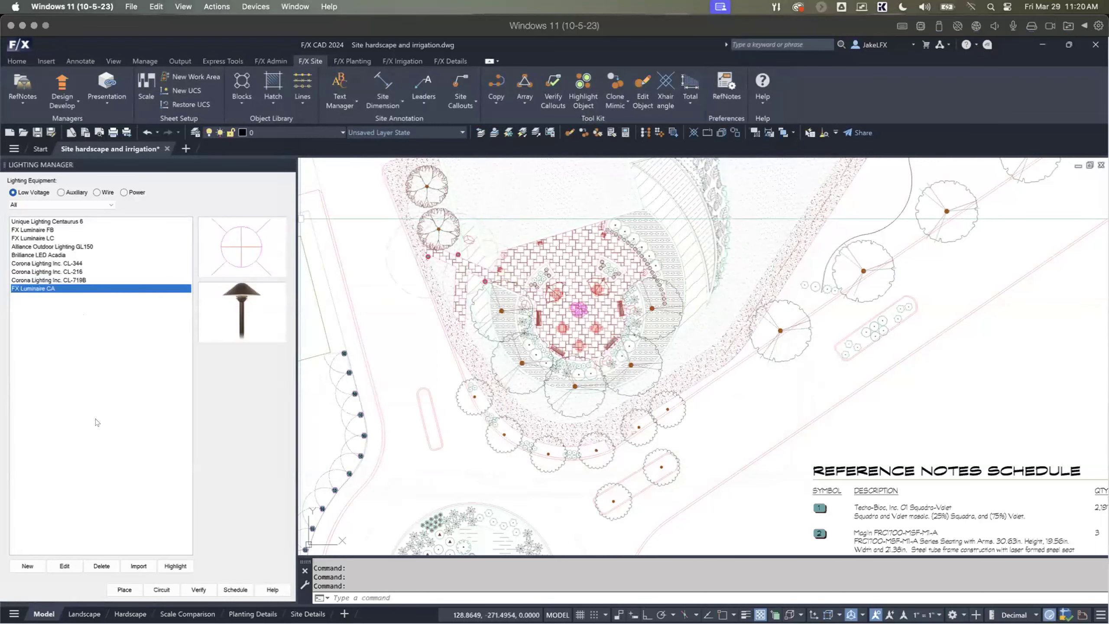
pyautogui.click(124, 589)
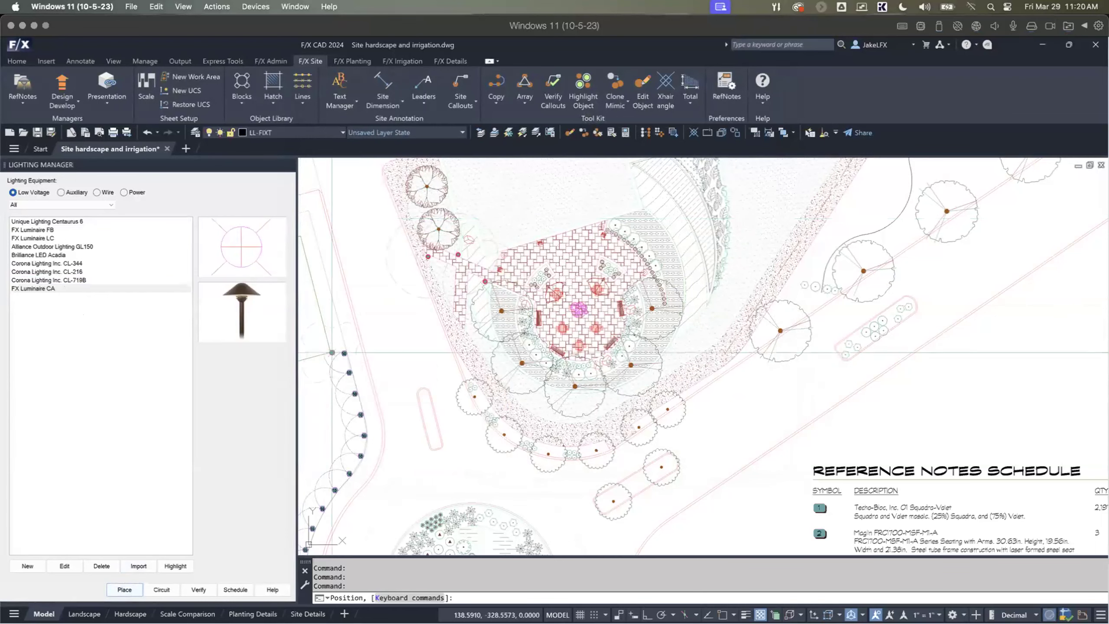
pyautogui.scroll(4, 420, 294)
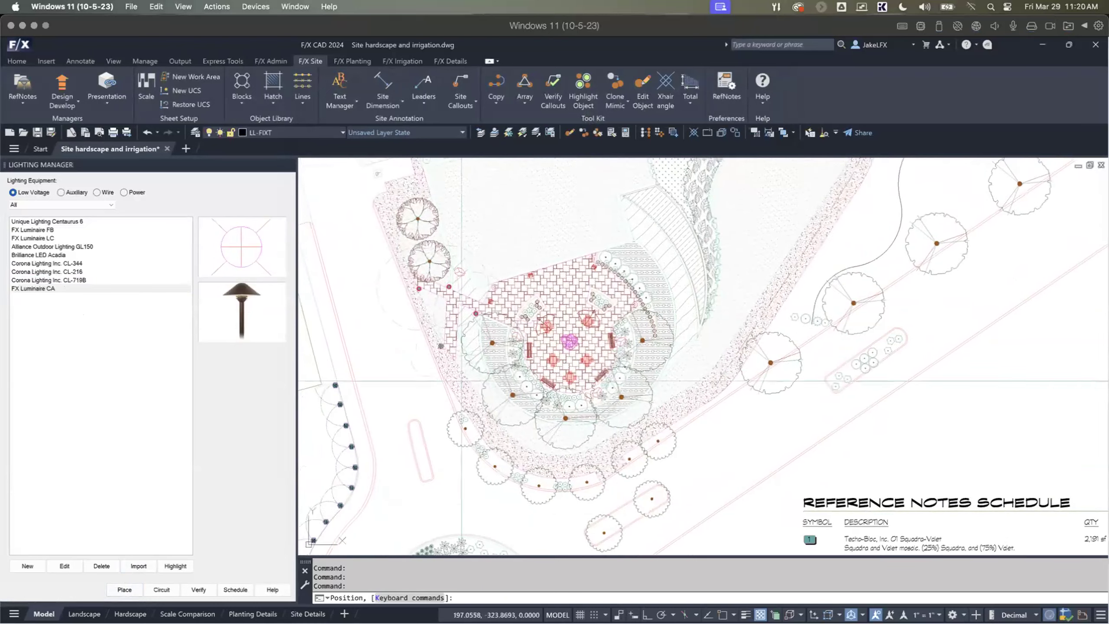
pyautogui.scroll(2, 525, 298)
pyautogui.scroll(-2, 621, 267)
pyautogui.scroll(-2, 623, 265)
pyautogui.scroll(-2, 557, 288)
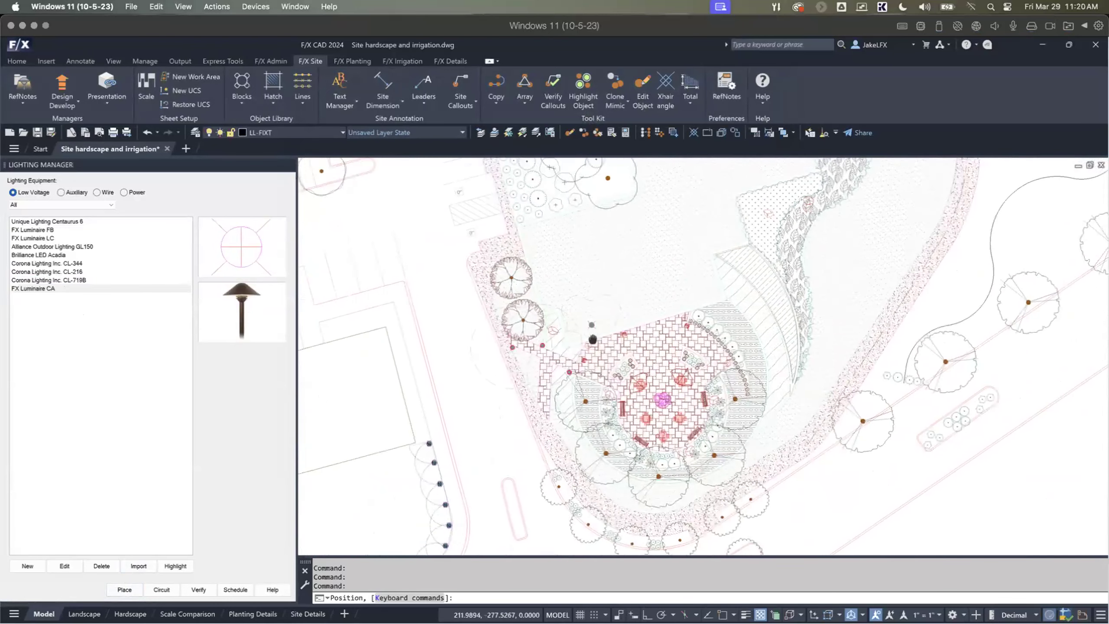
pyautogui.scroll(2, 556, 288)
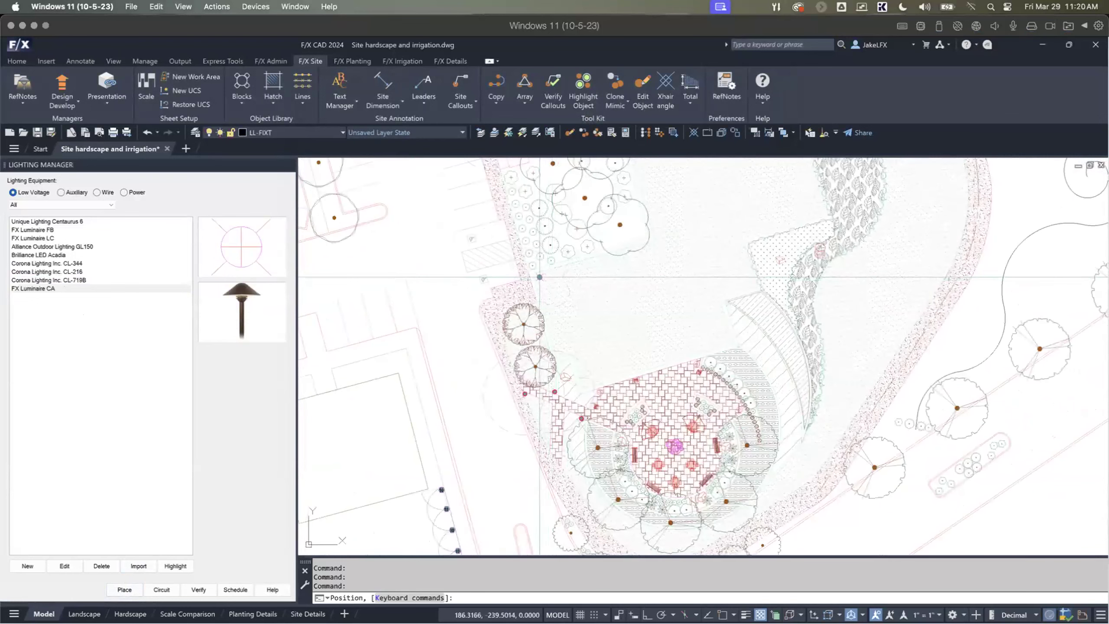
pyautogui.scroll(-2, 567, 279)
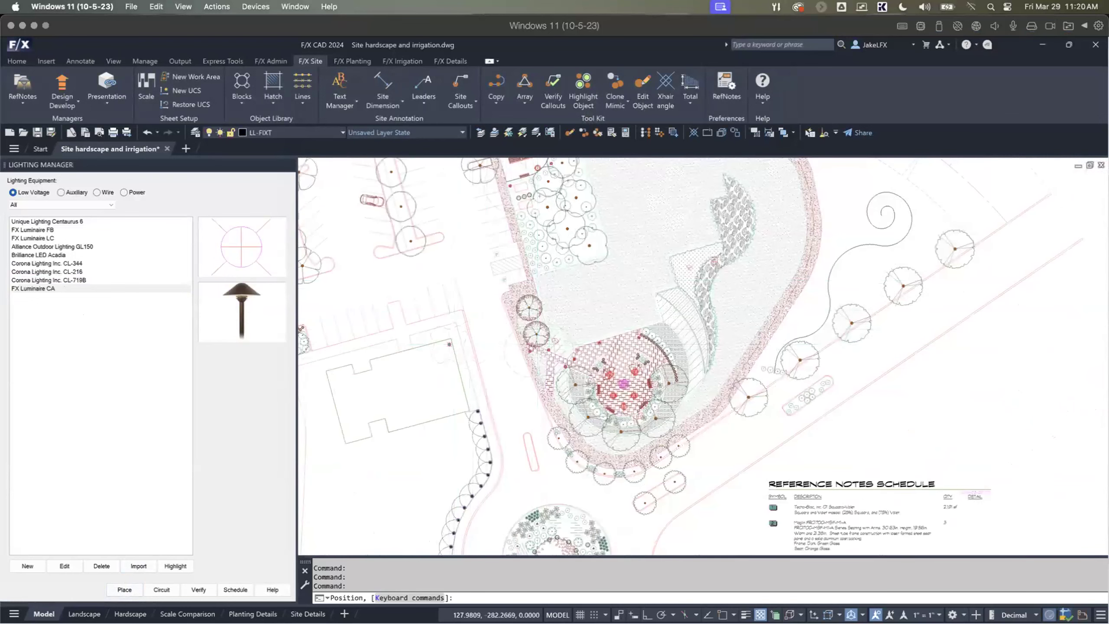
pyautogui.scroll(3, 447, 337)
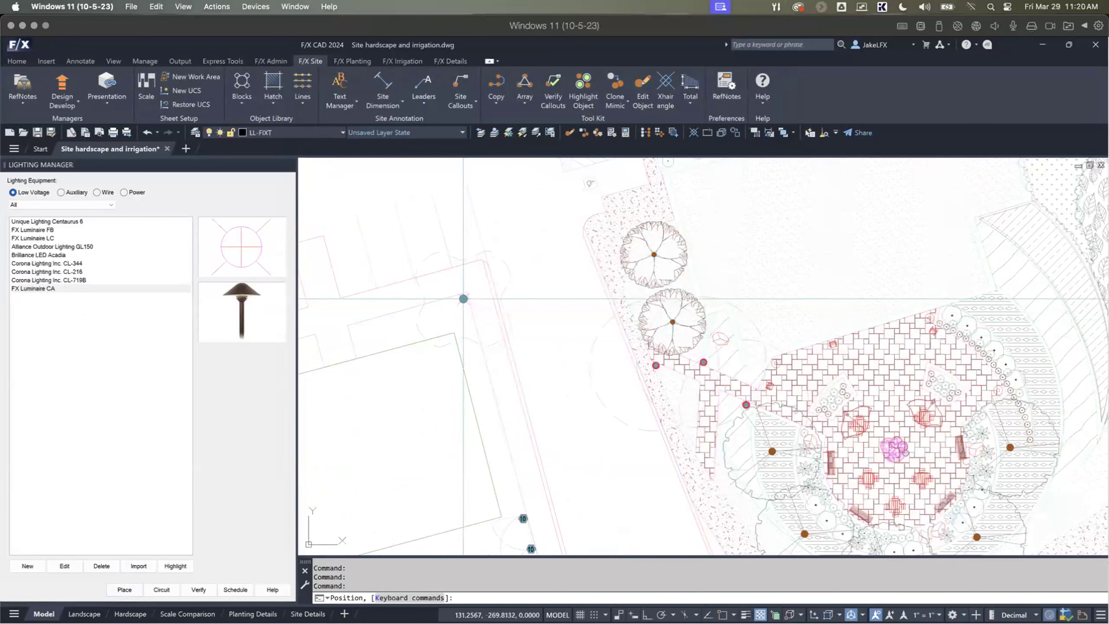
pyautogui.click(463, 299)
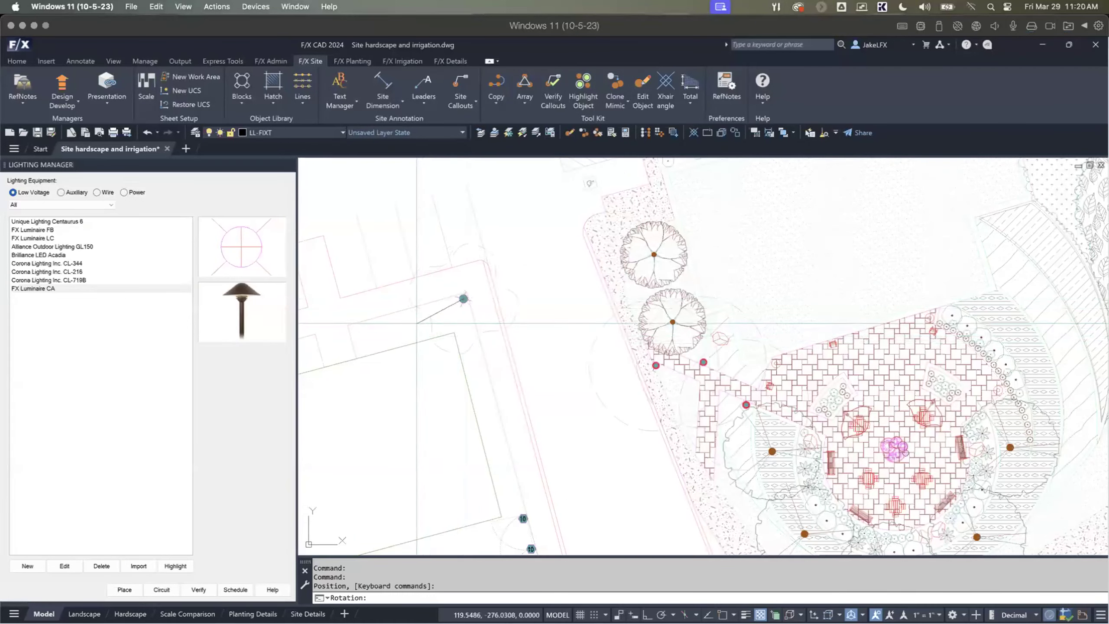
pyautogui.click(417, 313)
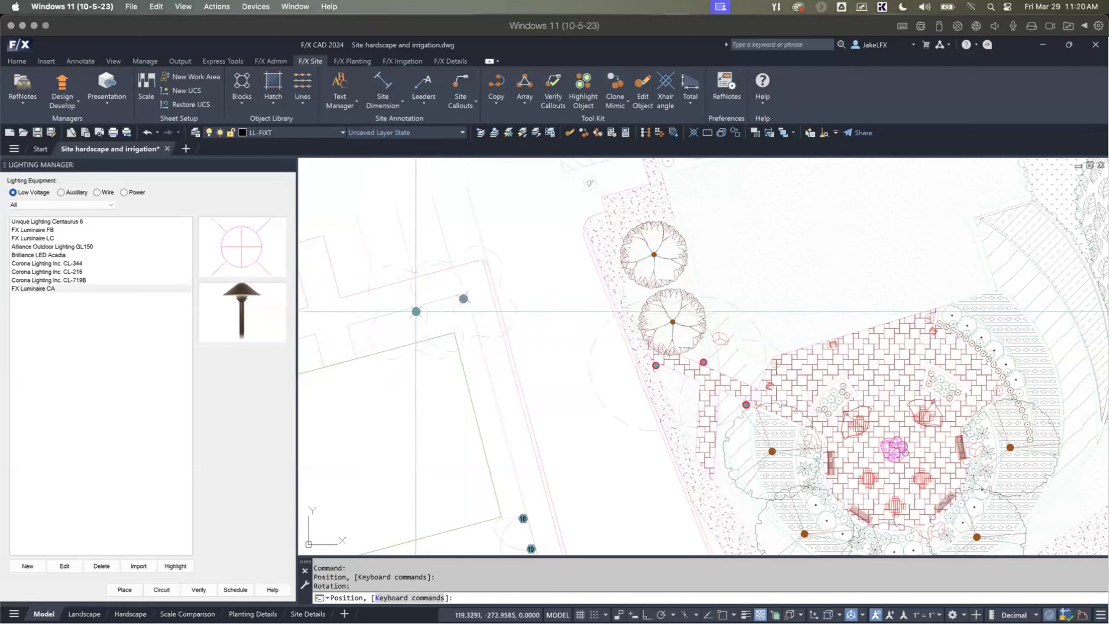
pyautogui.click(416, 309)
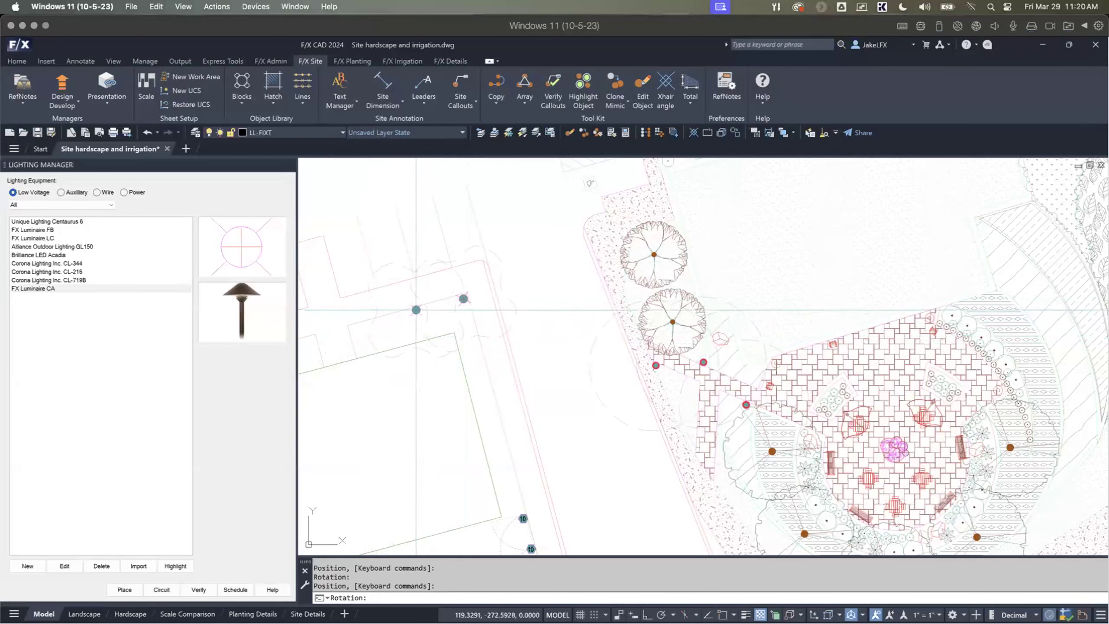
pyautogui.click(354, 327)
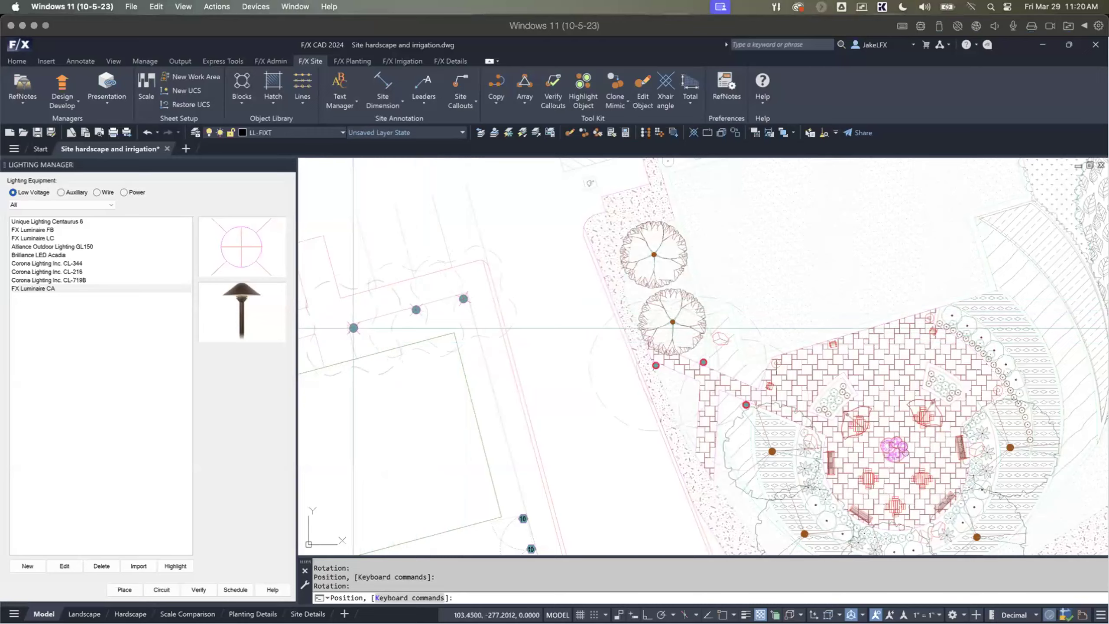
pyautogui.moveTo(478, 421); pyautogui.dragTo(619, 332, button='middle')
pyautogui.press('Escape')
# Step: Place a Brilliance LED Acadia fixture at the lower-left edge of the planted parking island, aimed toward its central tree
pyautogui.scroll(2, 583, 359)
pyautogui.scroll(-4, 433, 369)
pyautogui.moveTo(461, 359); pyautogui.dragTo(607, 319, button='middle')
pyautogui.scroll(2, 386, 312)
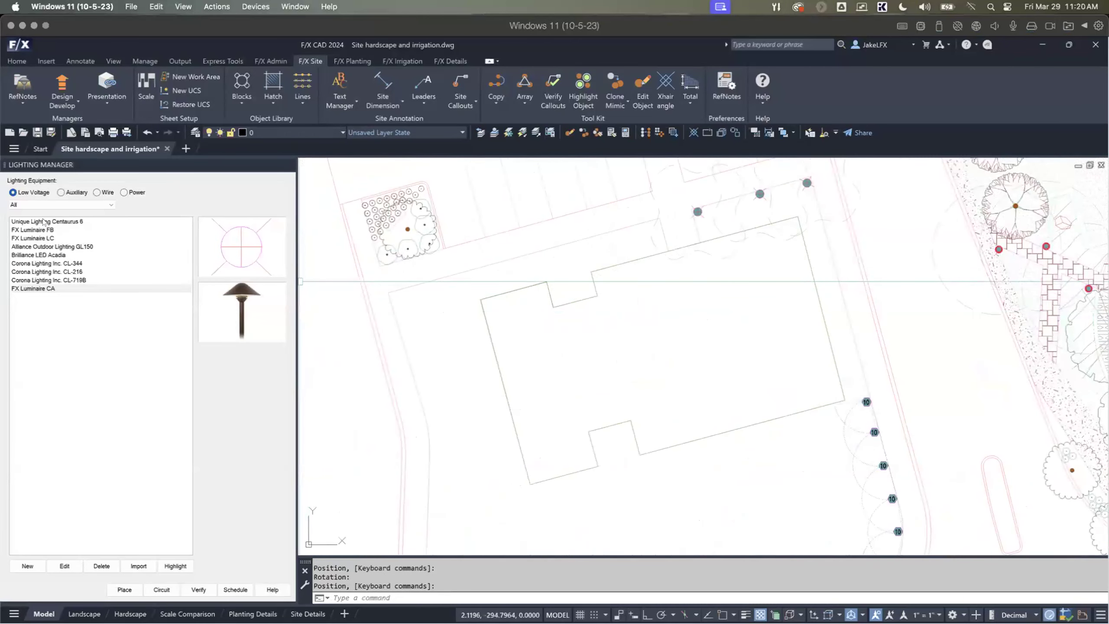
pyautogui.click(44, 221)
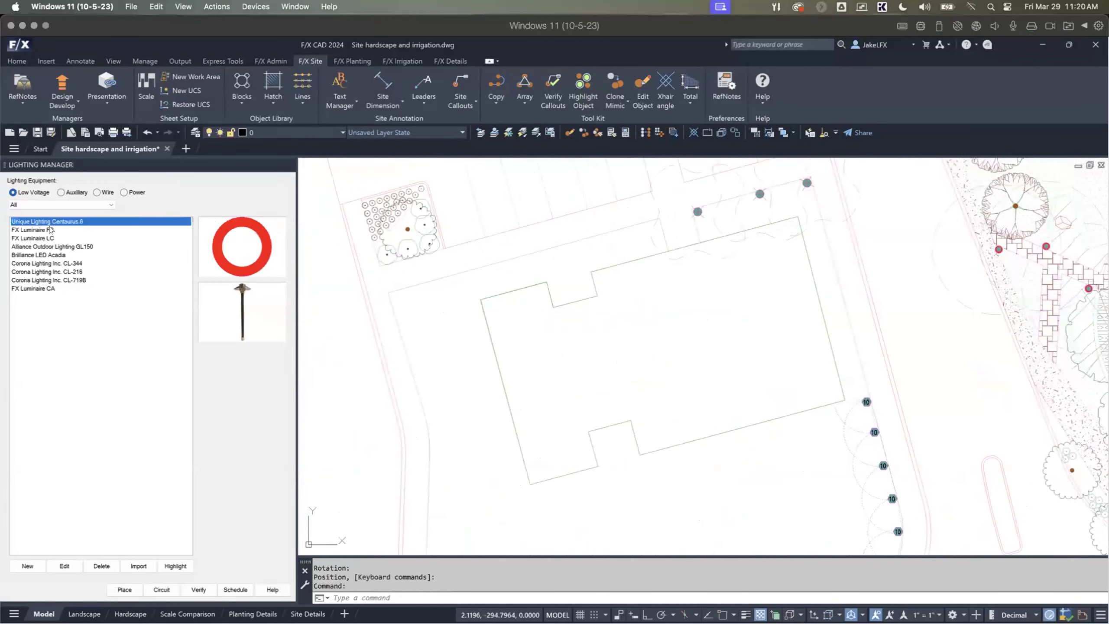
pyautogui.click(42, 255)
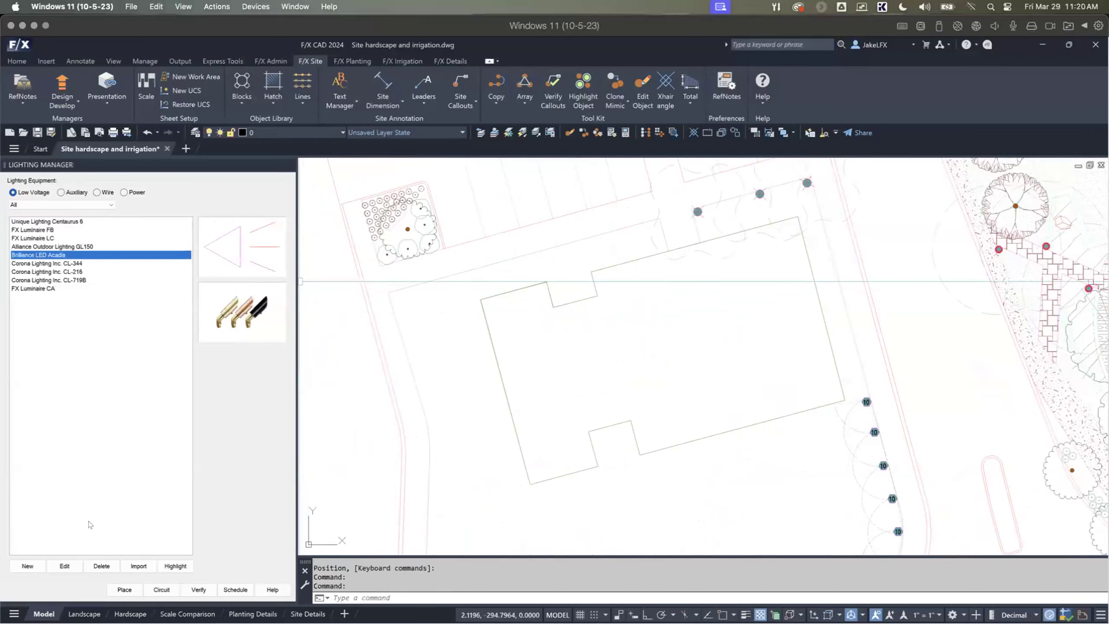
pyautogui.click(123, 589)
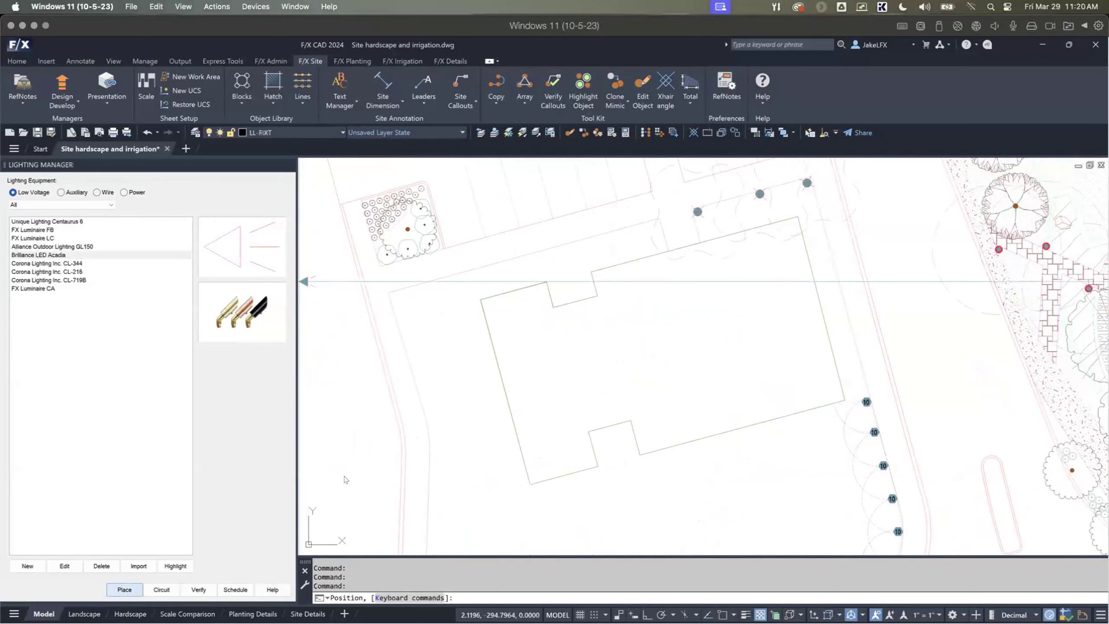
pyautogui.scroll(-2, 600, 372)
pyautogui.scroll(4, 527, 363)
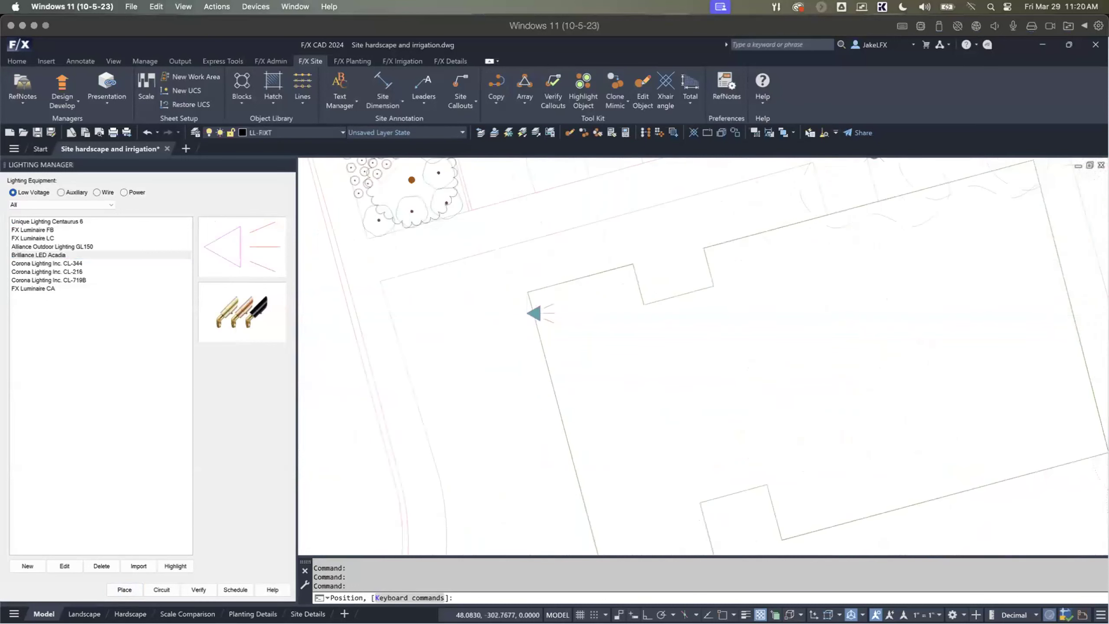
pyautogui.scroll(-2, 529, 303)
pyautogui.moveTo(519, 284); pyautogui.dragTo(517, 329, button='middle')
pyautogui.scroll(2, 424, 302)
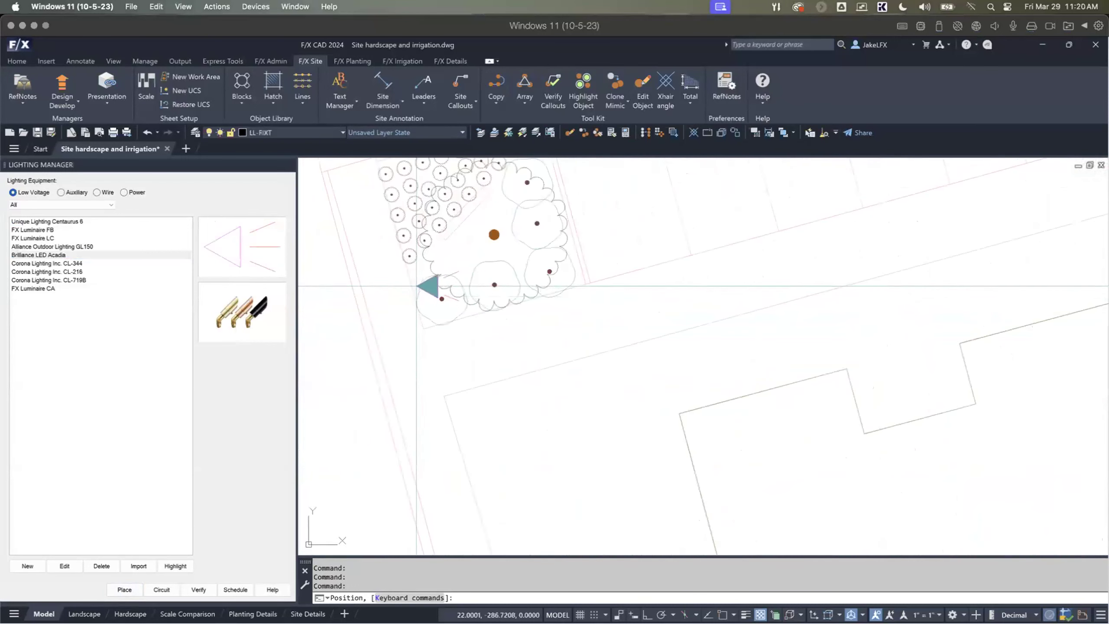
pyautogui.click(422, 275)
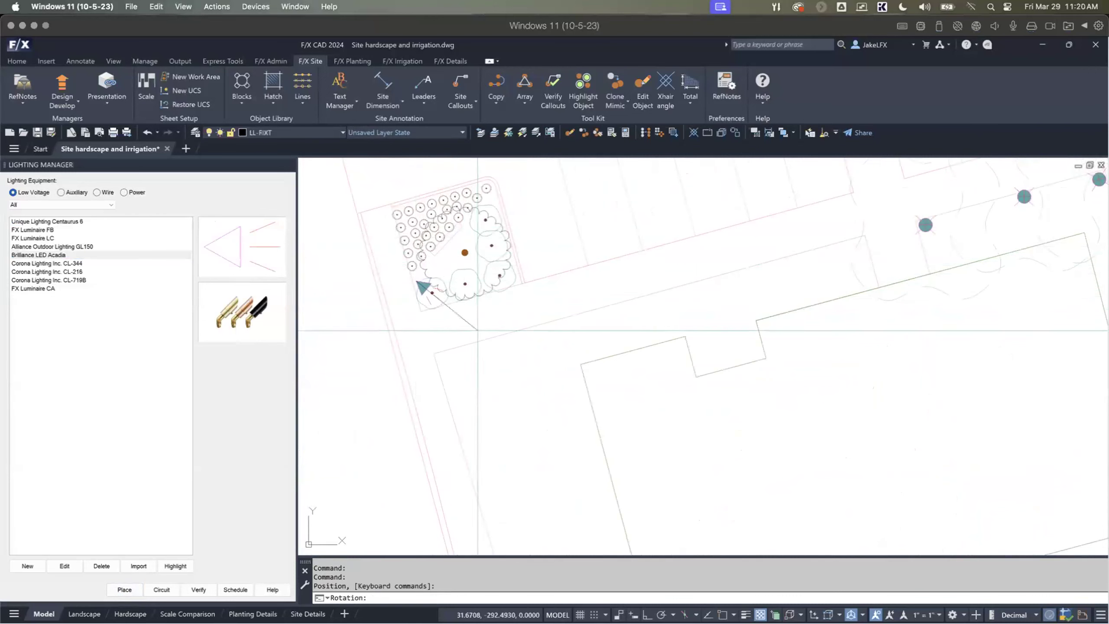
pyautogui.click(471, 225)
# Step: Place a second Acadia fixture at the island's upper-right shrubs, aimed toward the tree, and end placement
pyautogui.scroll(3, 471, 236)
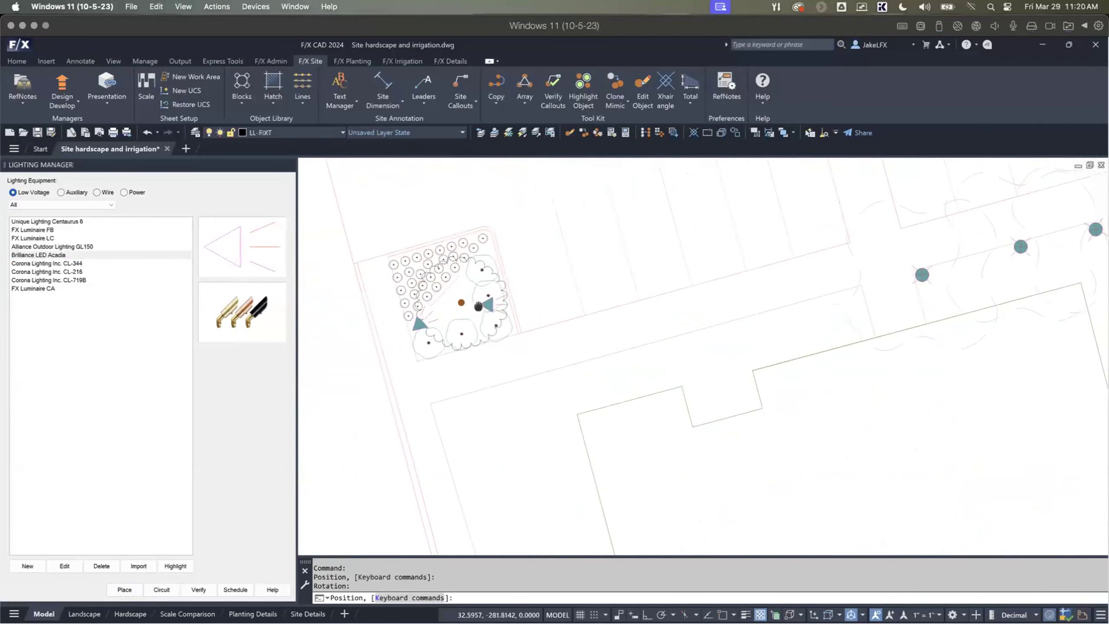
pyautogui.click(471, 261)
pyautogui.click(466, 288)
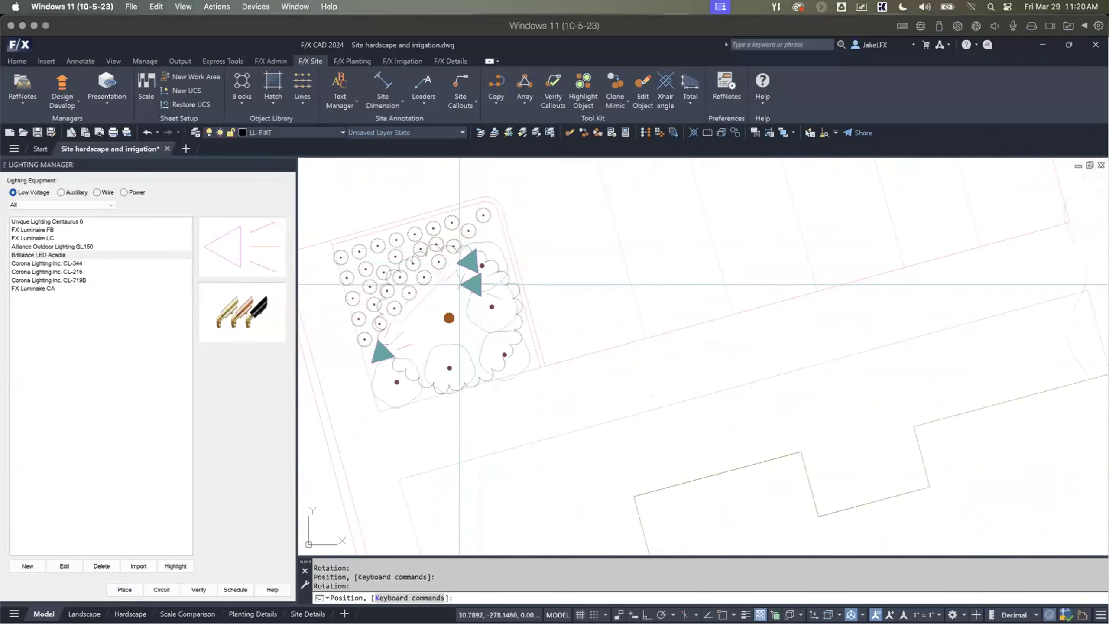
pyautogui.scroll(-2, 465, 314)
pyautogui.press('Return')
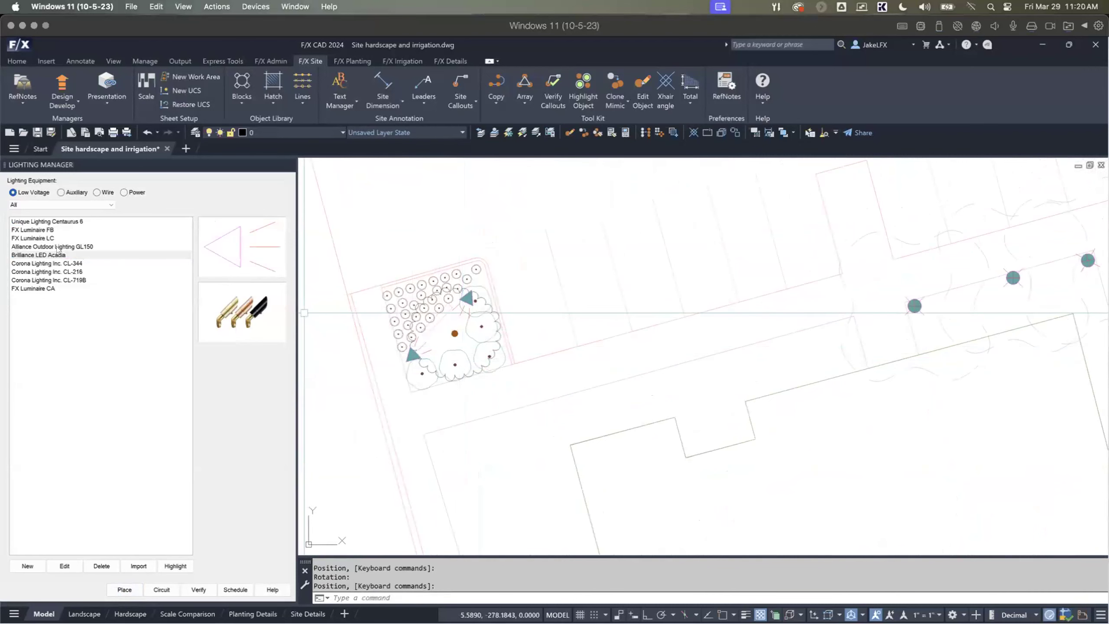
# Step: Place an Alliance Outdoor Lighting GL150 fixture on the walkway just west of the three path lights, and end placement
pyautogui.click(58, 246)
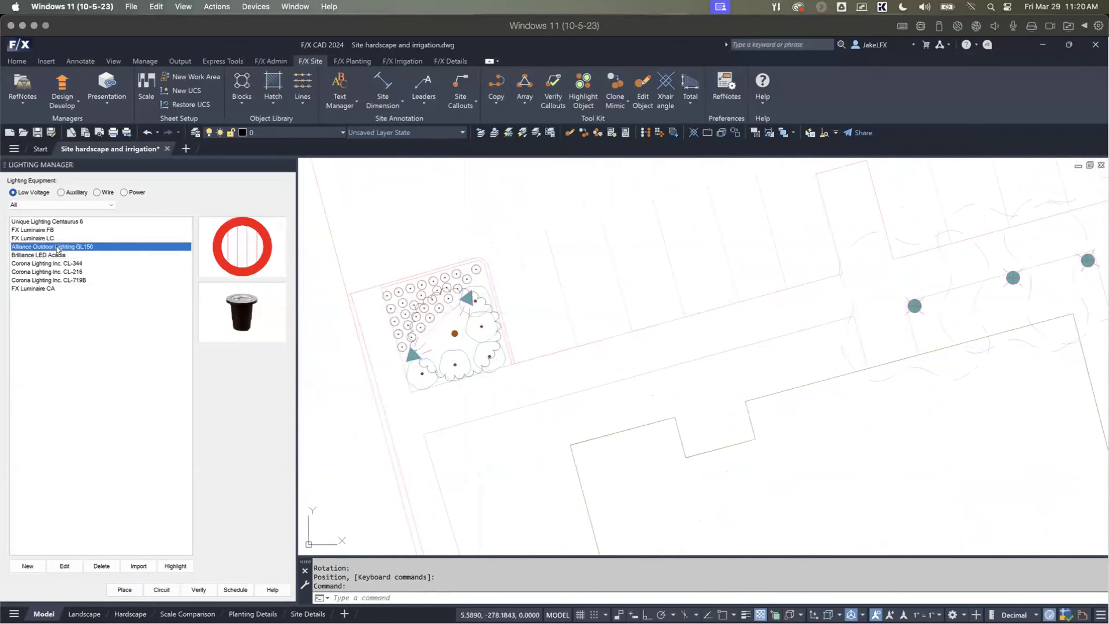
pyautogui.click(124, 589)
pyautogui.scroll(-4, 477, 418)
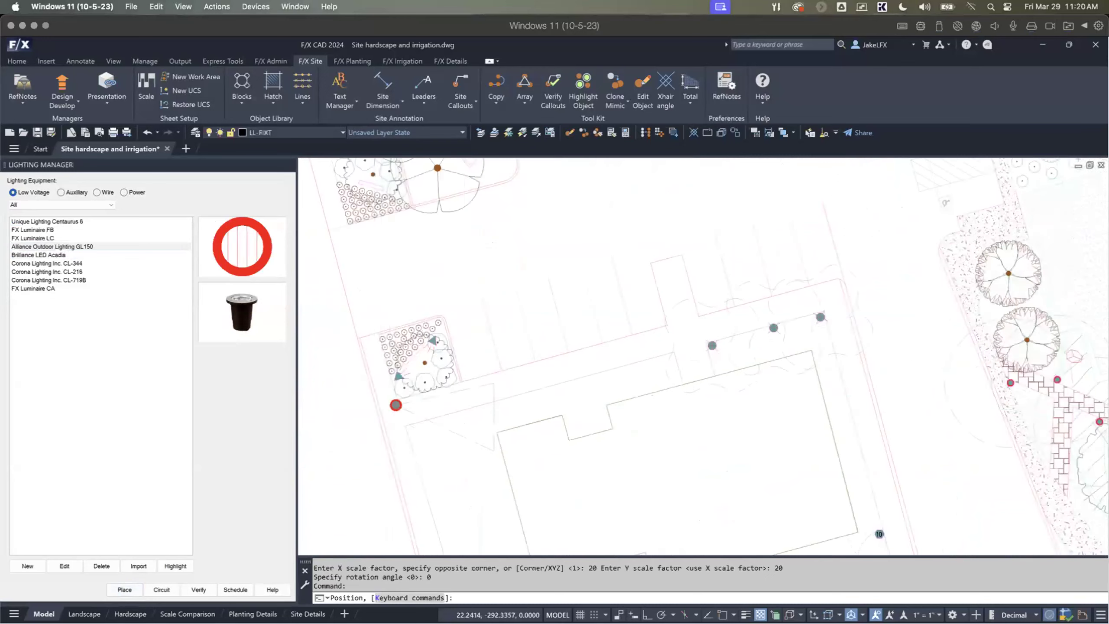
pyautogui.scroll(3, 449, 463)
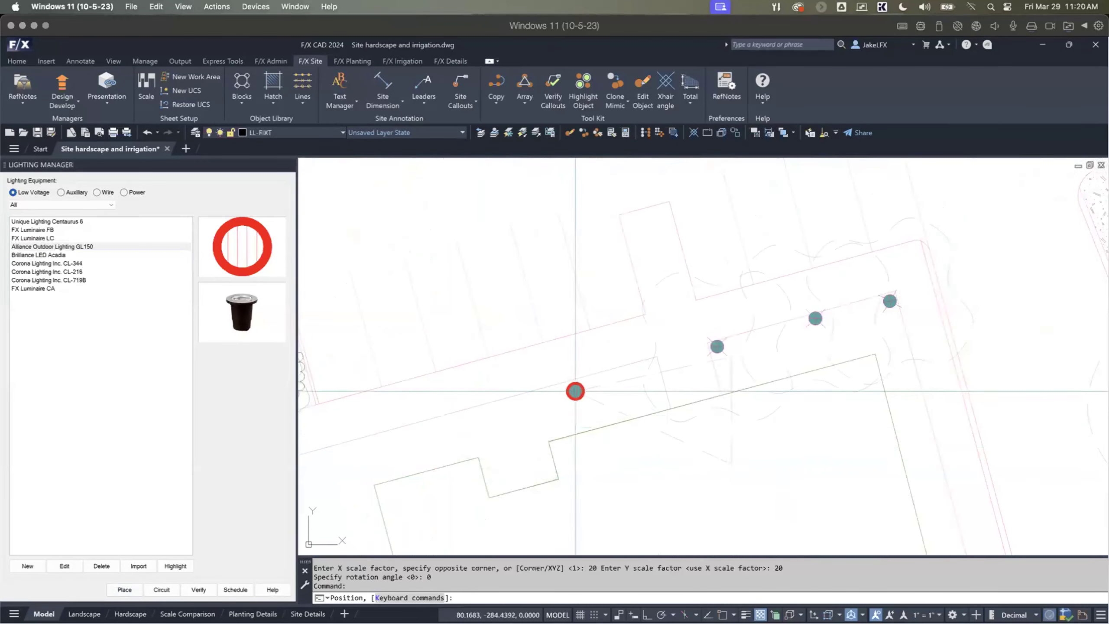
pyautogui.click(624, 377)
pyautogui.click(618, 384)
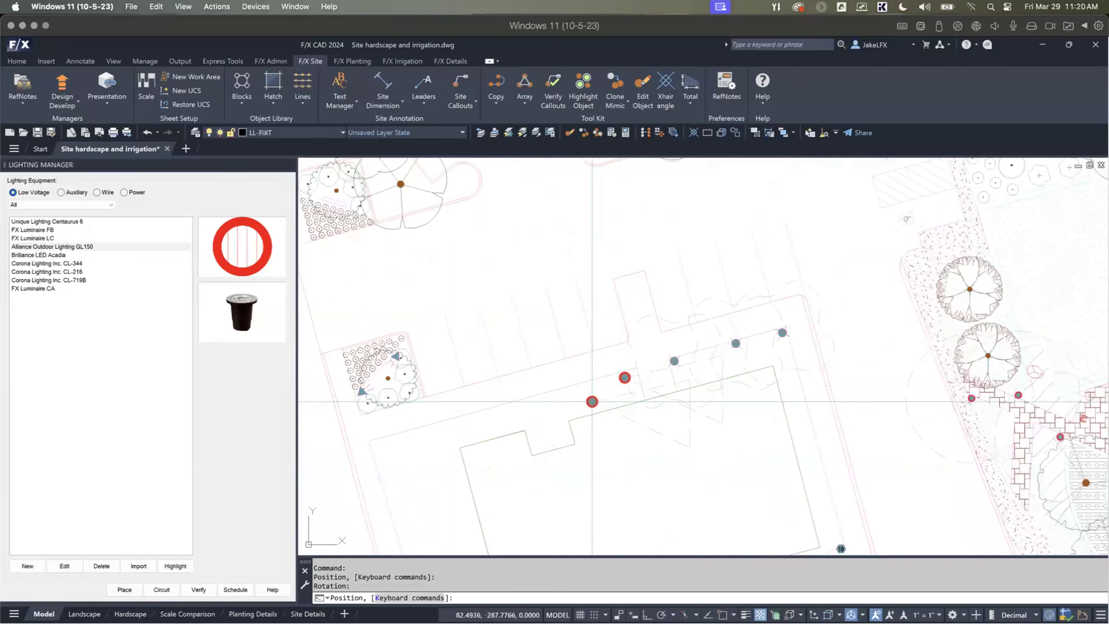
pyautogui.press('Escape')
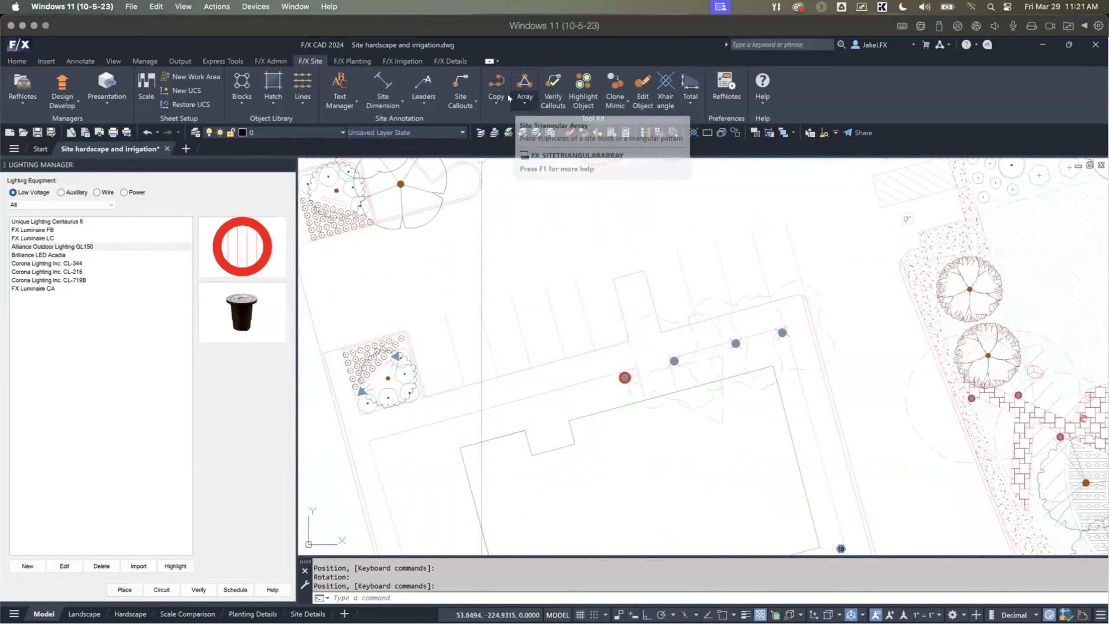
# Step: Copy the GL150 fixture along a line to add three evenly spaced fixtures down the walkway toward the planted parking island
pyautogui.click(496, 102)
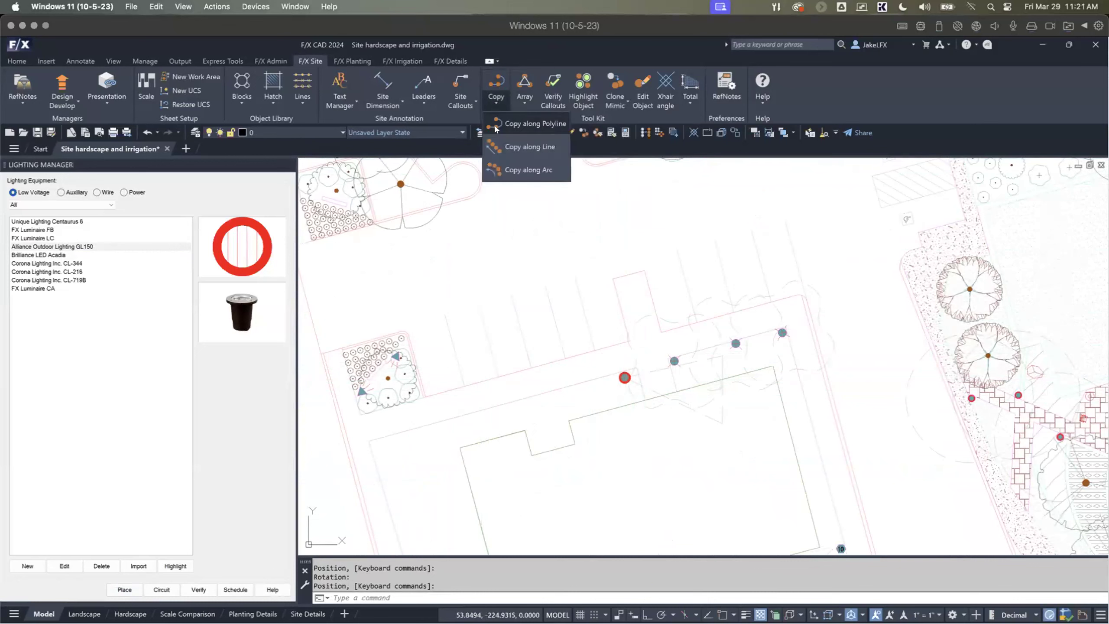
pyautogui.click(509, 147)
pyautogui.click(624, 377)
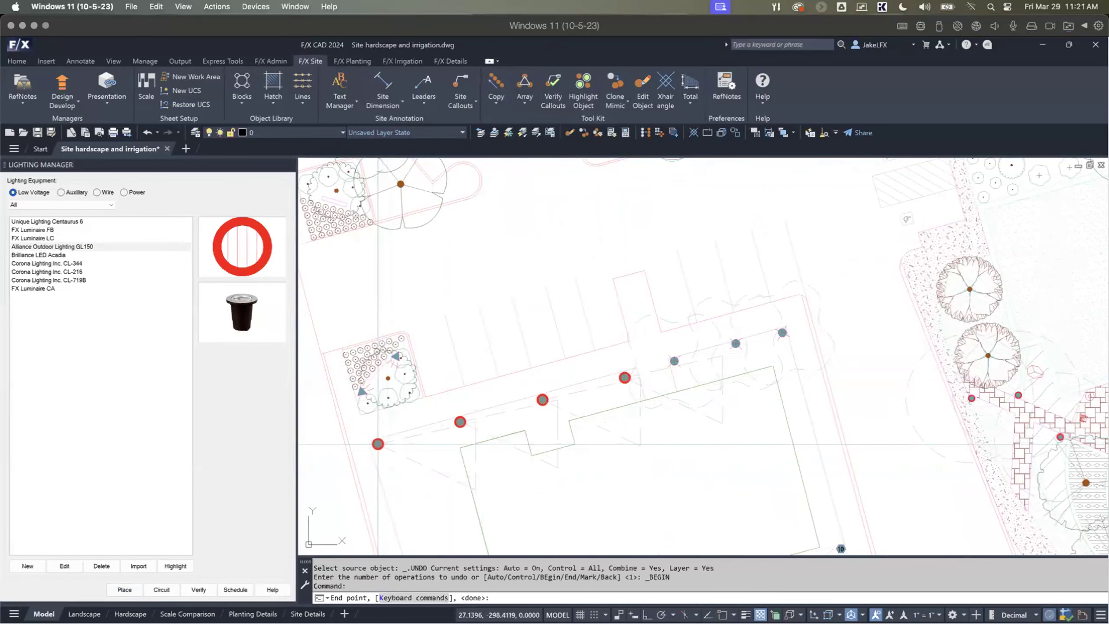
pyautogui.press('Escape')
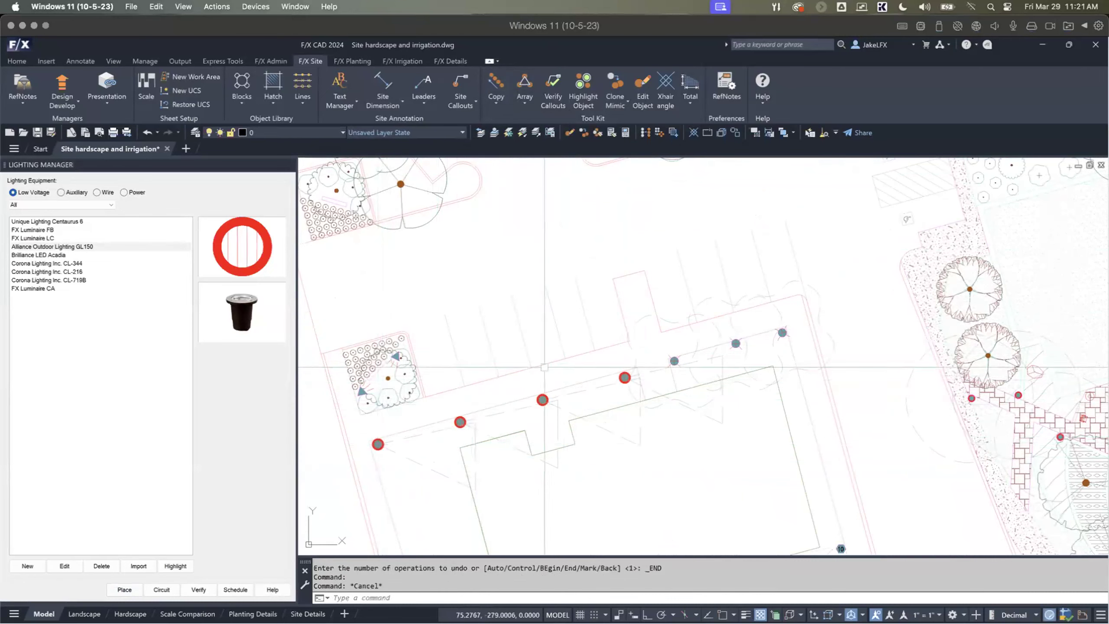
pyautogui.scroll(-3, 418, 430)
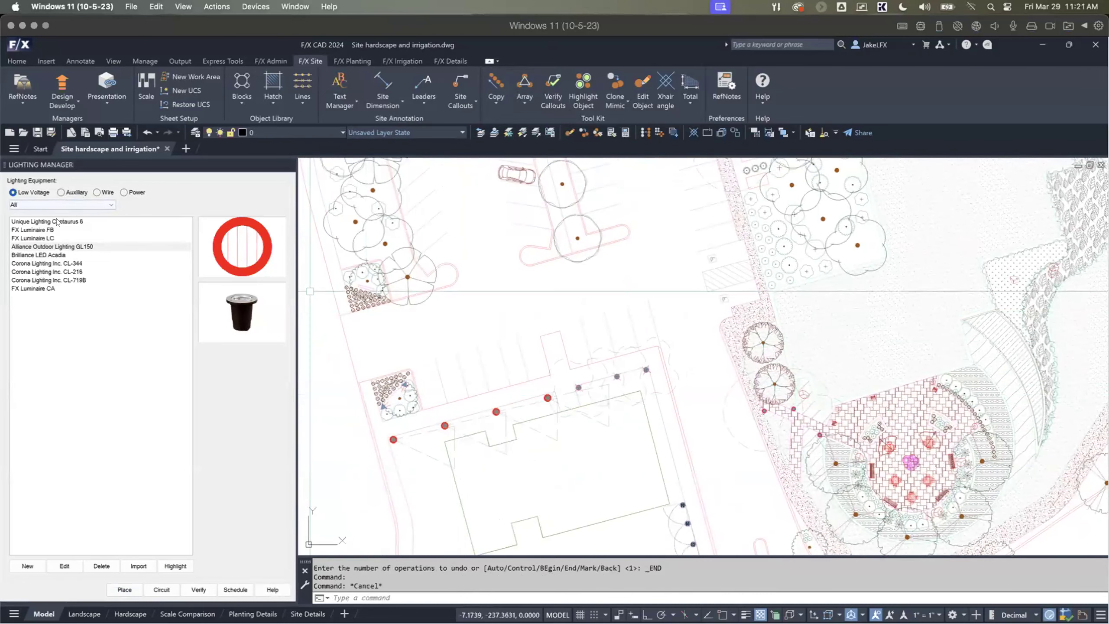
pyautogui.moveTo(787, 438)
pyautogui.mouseDown(button='middle')
pyautogui.moveTo(629, 450)
pyautogui.moveTo(624, 468)
pyautogui.moveTo(515, 332)
pyautogui.mouseUp(button='middle')
pyautogui.moveTo(615, 413)
pyautogui.mouseDown(button='middle')
pyautogui.moveTo(528, 325)
pyautogui.moveTo(514, 276)
pyautogui.mouseUp(button='middle')
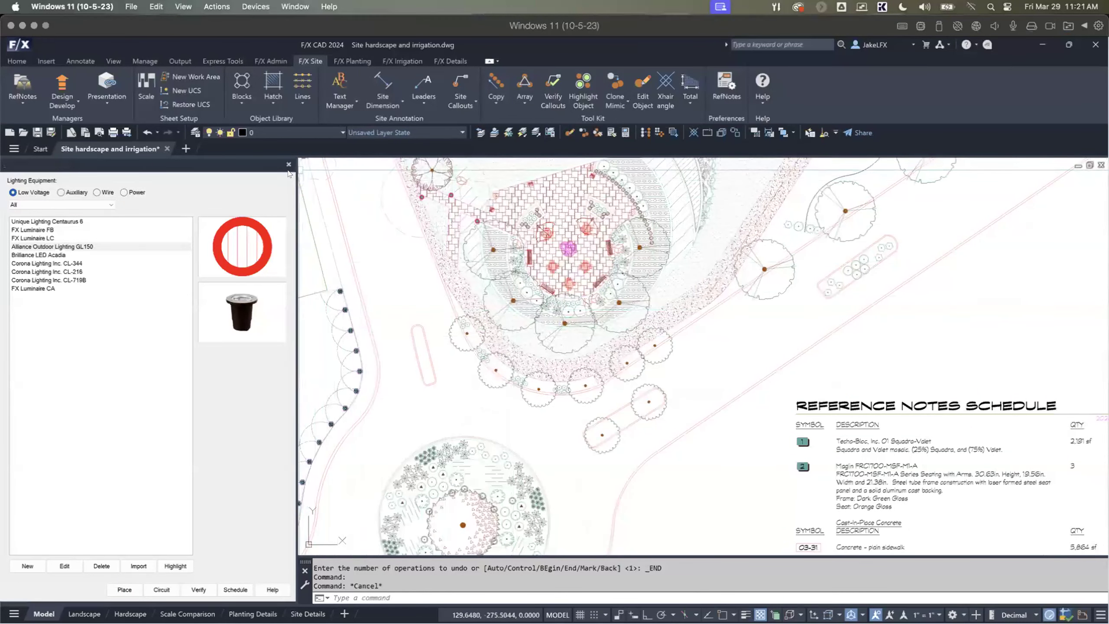
pyautogui.scroll(-2, 377, 284)
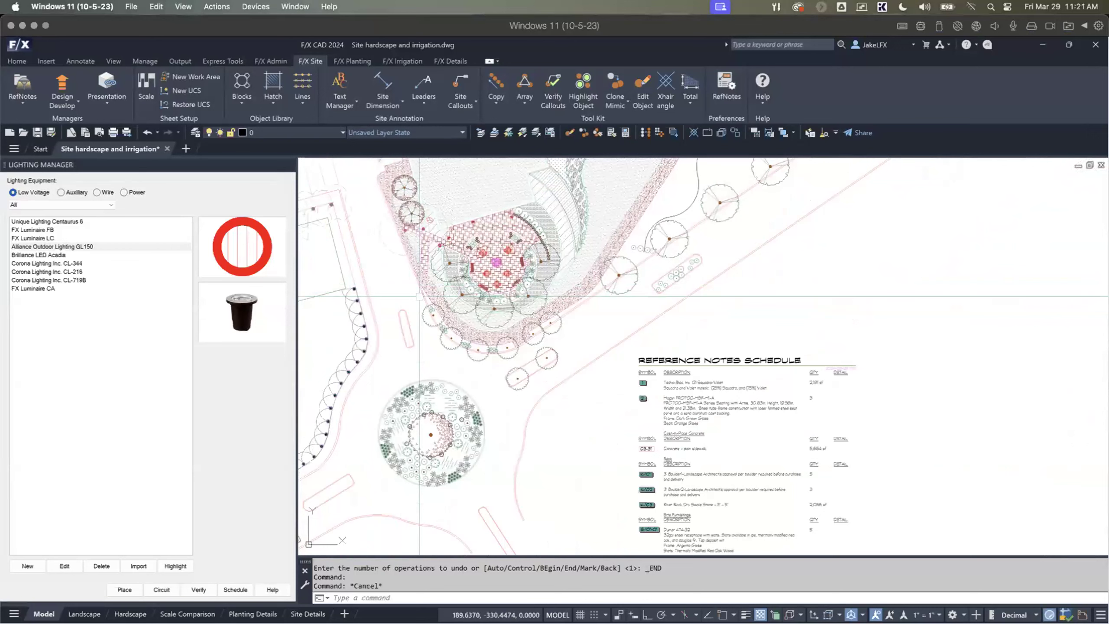
pyautogui.moveTo(445, 261)
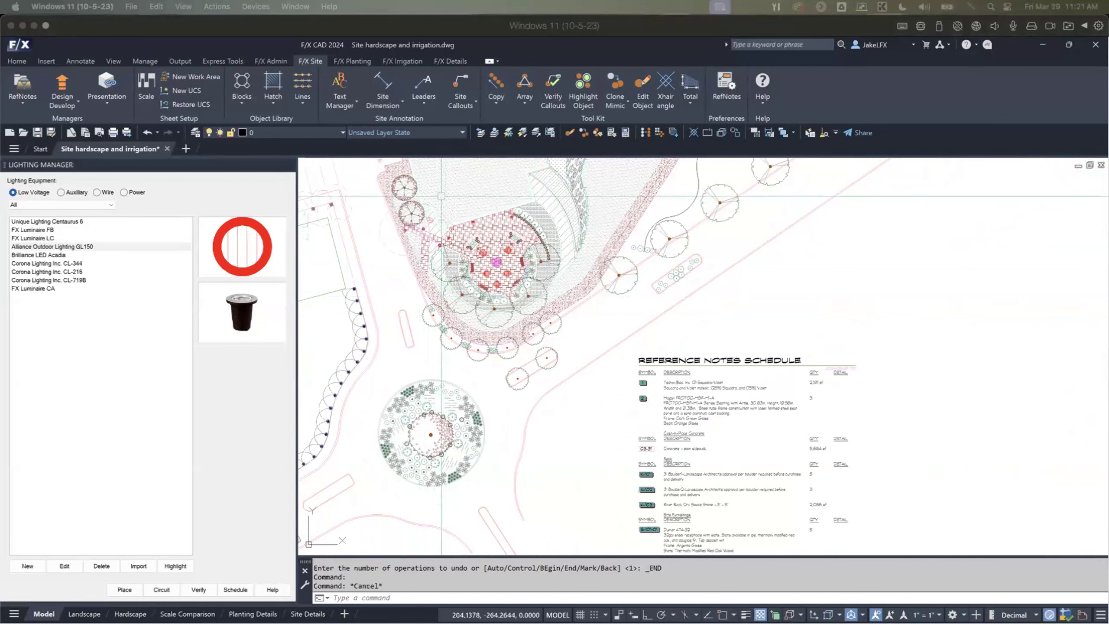
pyautogui.click(515, 55)
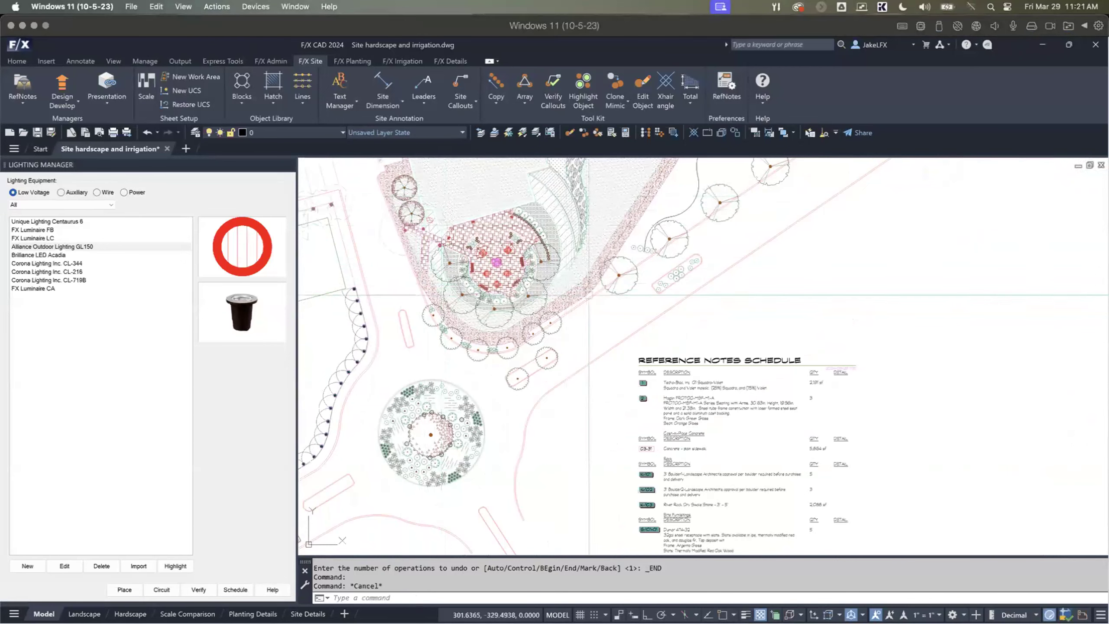
pyautogui.scroll(-5, 605, 383)
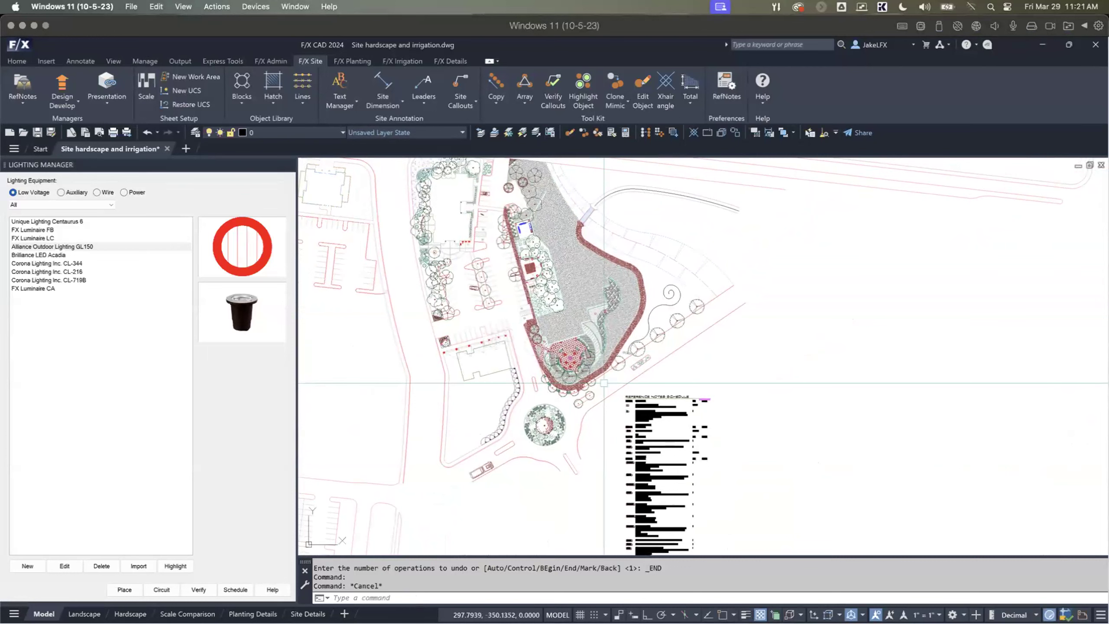
pyautogui.scroll(3, 603, 382)
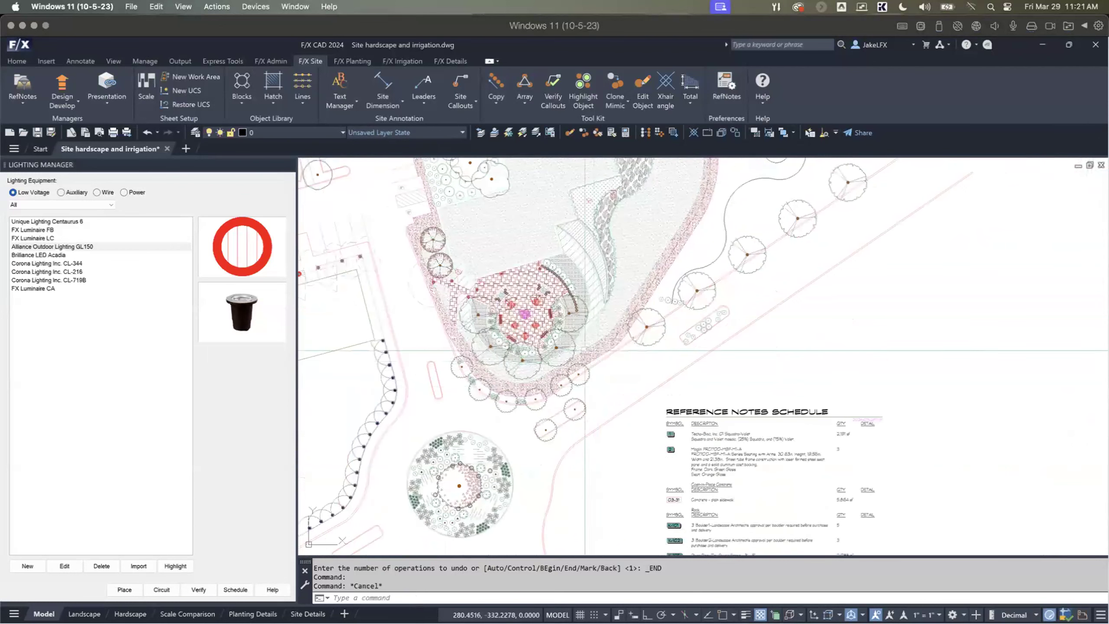
pyautogui.scroll(3, 606, 350)
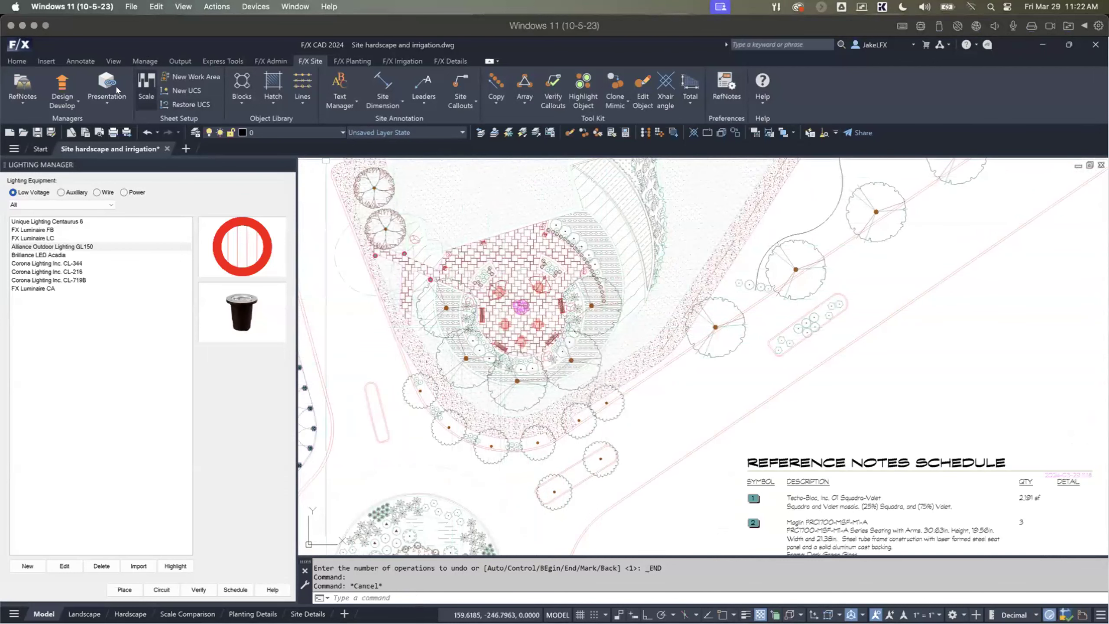
# Step: Export the plan's amenities and lighting through the 3D Connection for import into the 3D platform
pyautogui.click(107, 102)
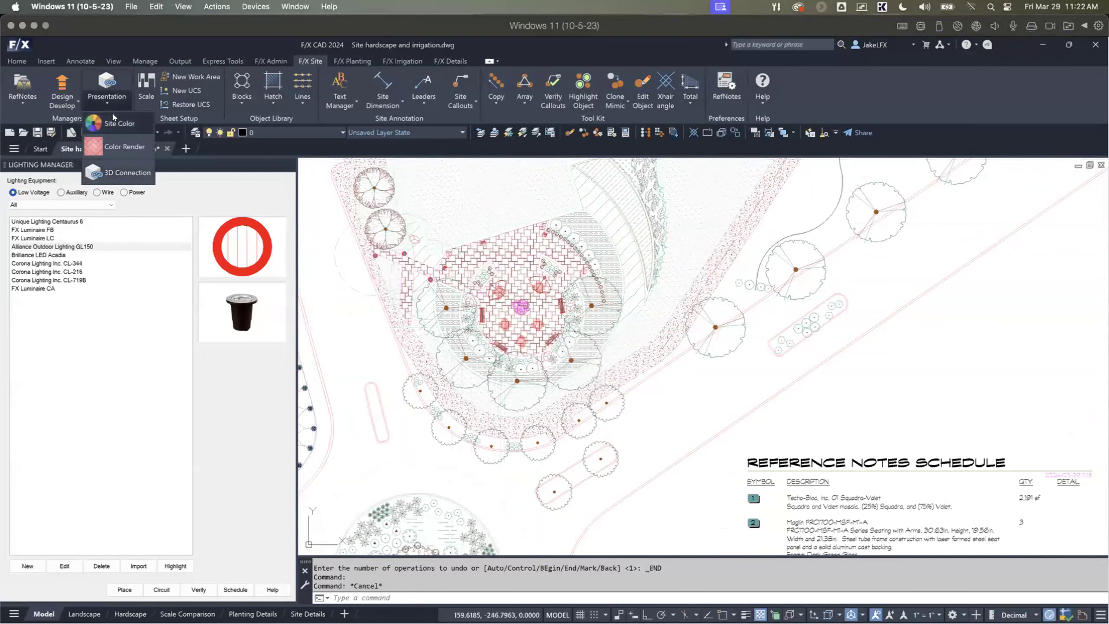
pyautogui.click(117, 173)
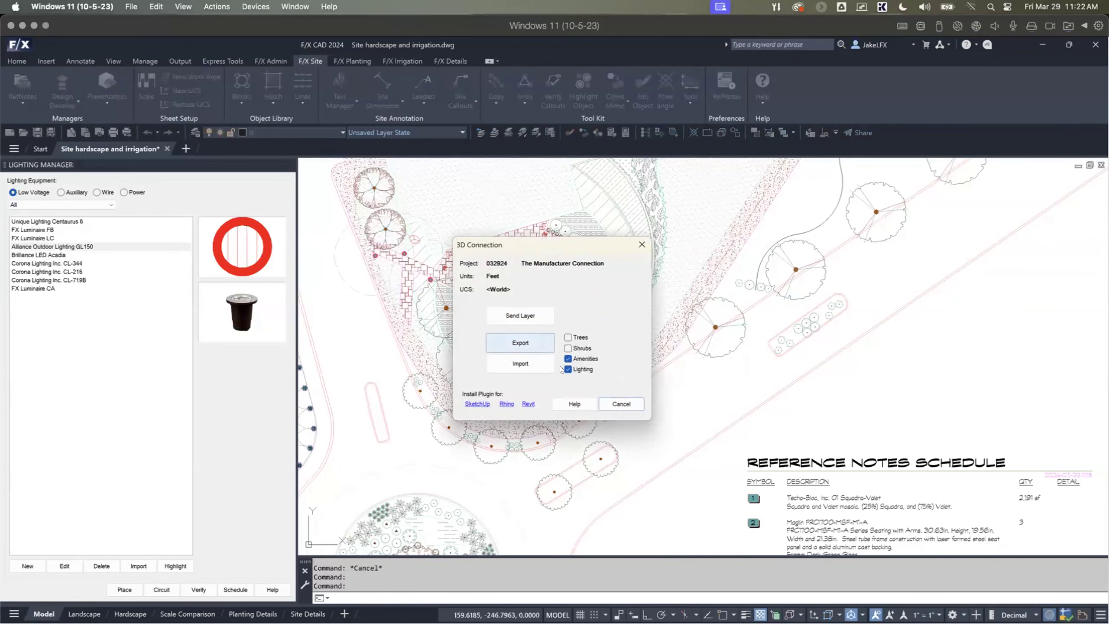
pyautogui.click(520, 343)
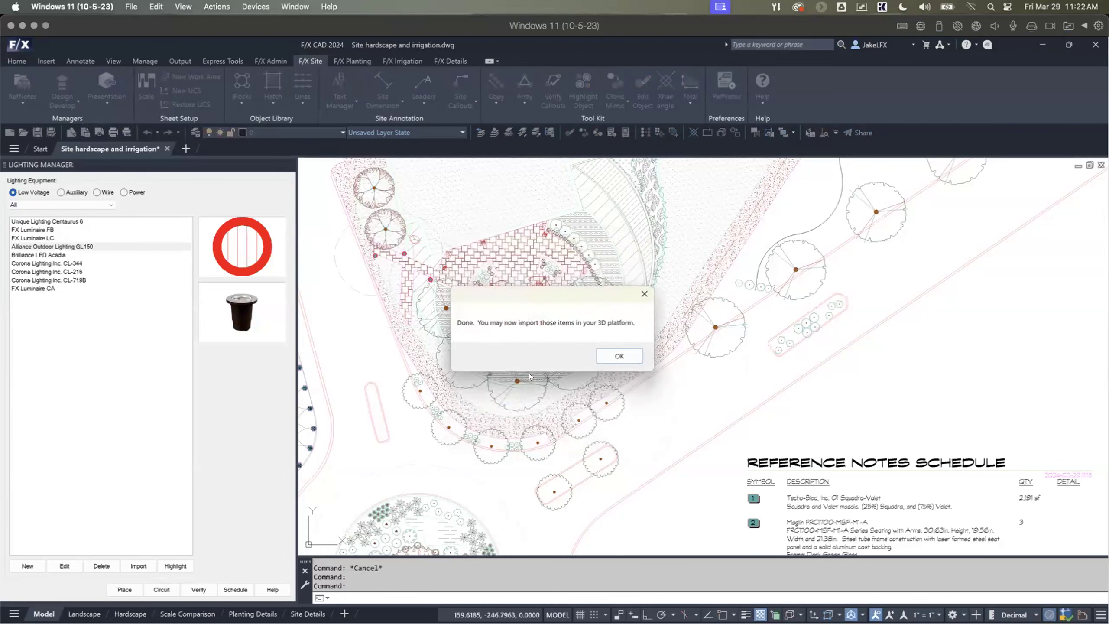
pyautogui.click(609, 353)
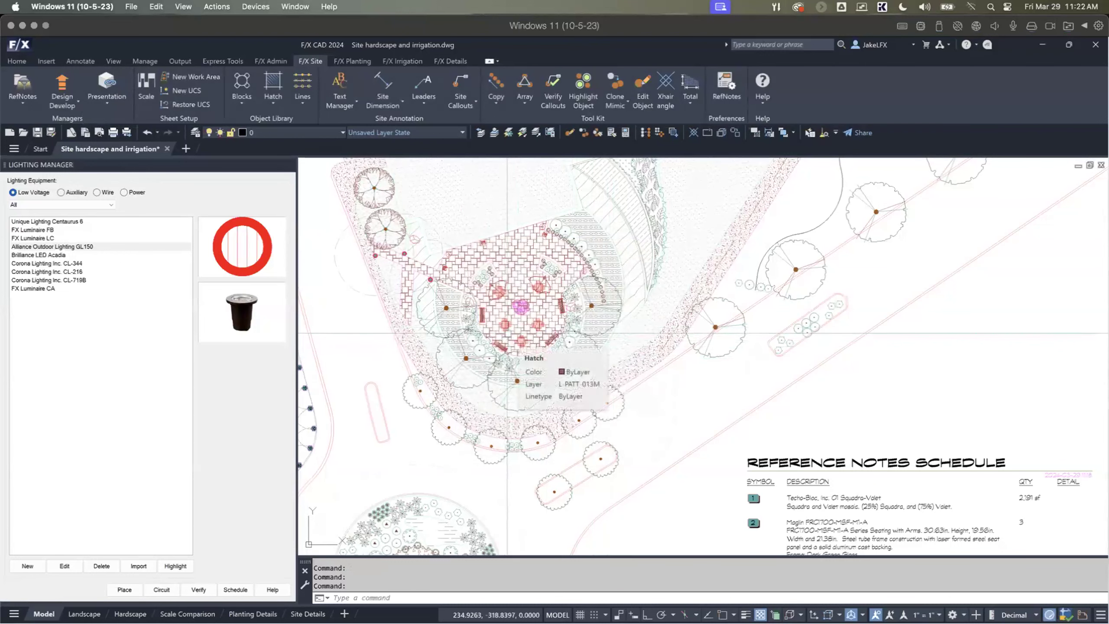
pyautogui.moveTo(475, 323); pyautogui.dragTo(565, 339, button='middle')
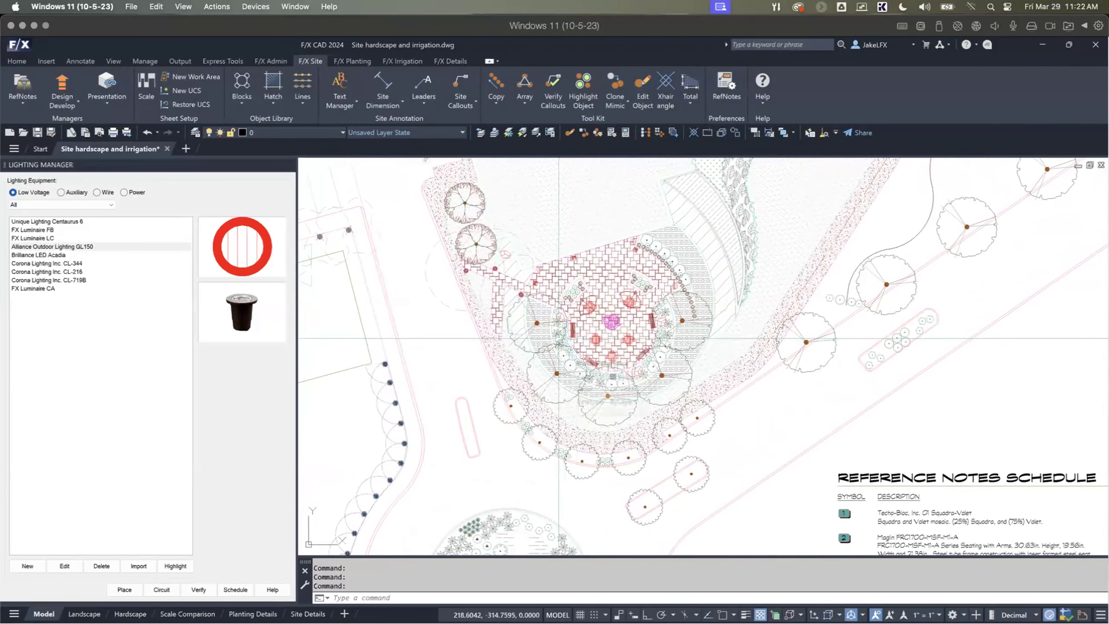
pyautogui.moveTo(531, 312); pyautogui.dragTo(551, 321, button='middle')
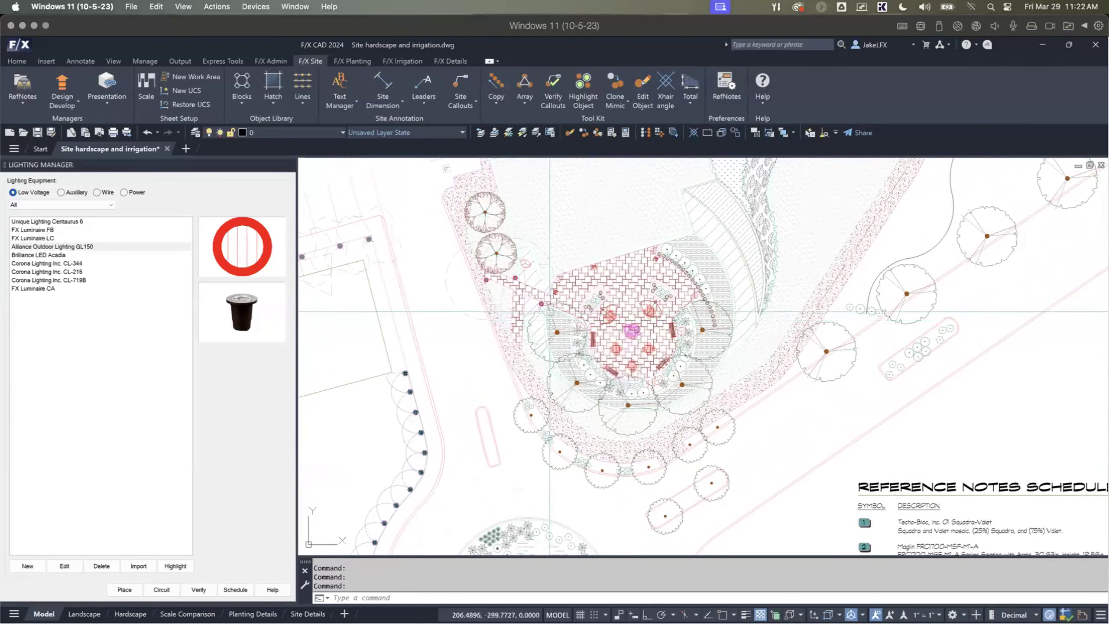
pyautogui.scroll(2, 549, 312)
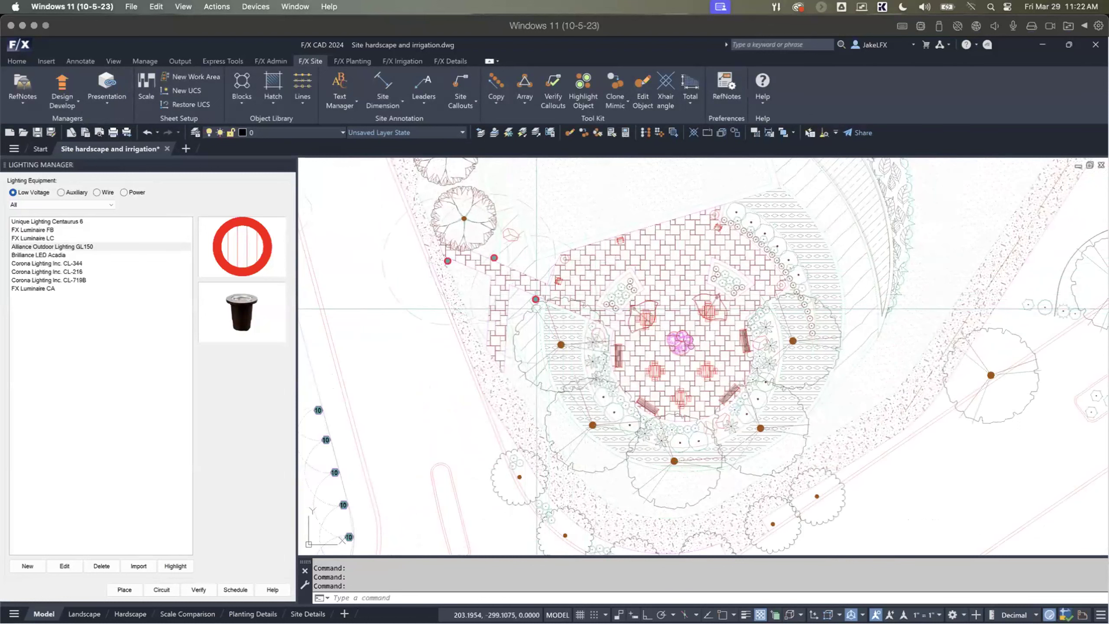
# Step: Switch to the ASLA-2022-IMPERIAL model in SketchUp and import the exported Land F/X items
pyautogui.hotkey('alt', 'Tab')
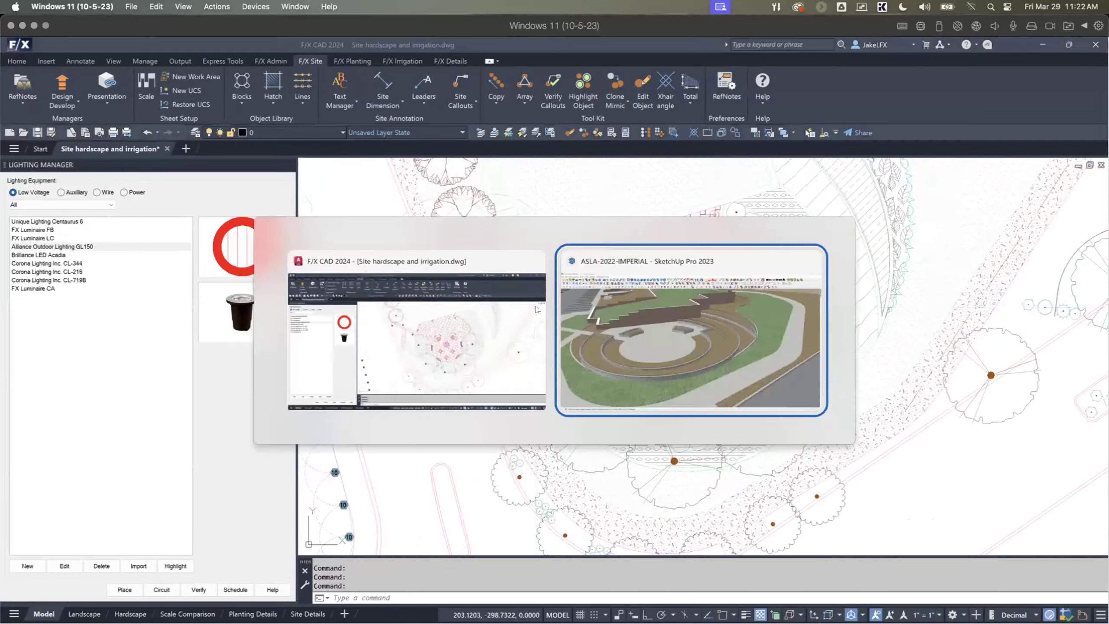
pyautogui.scroll(-5, 405, 301)
pyautogui.moveTo(406, 302); pyautogui.dragTo(378, 214, button='middle')
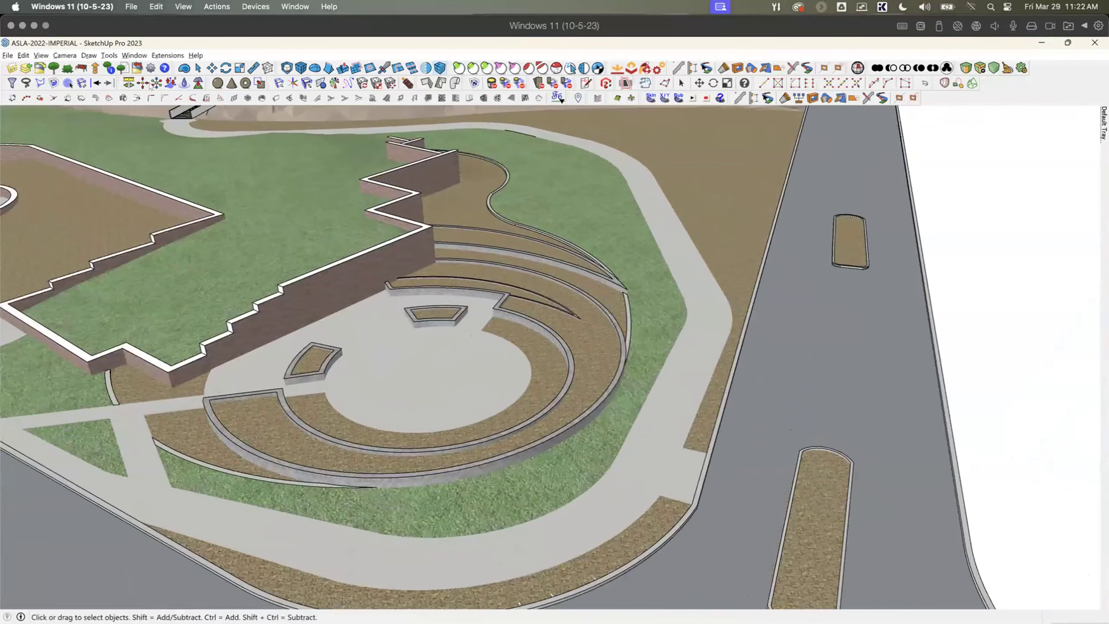
pyautogui.click(35, 65)
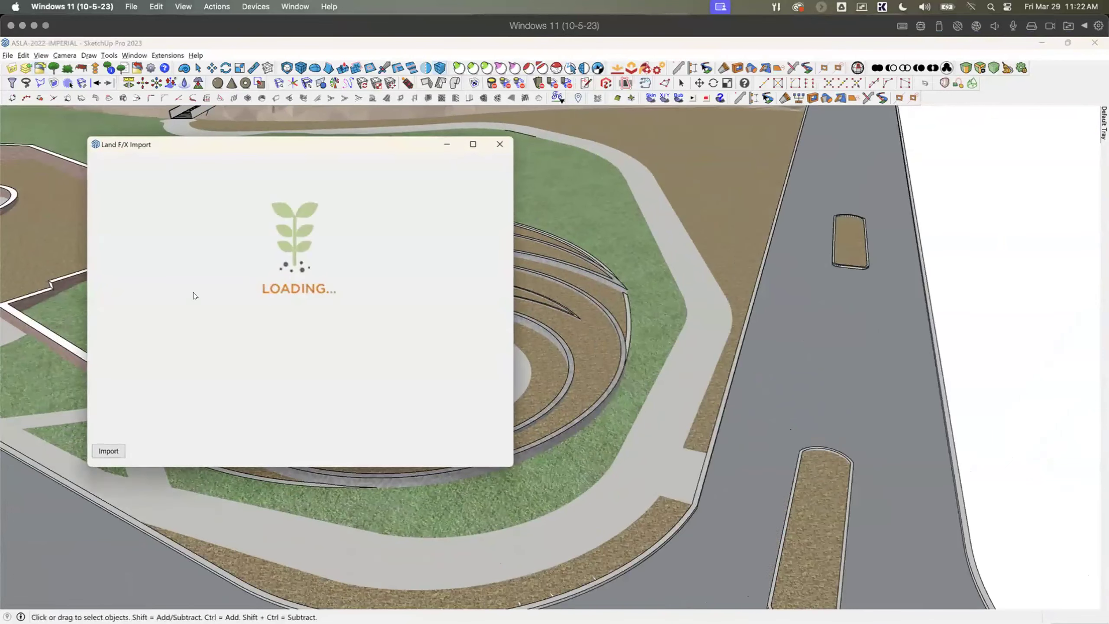
pyautogui.click(108, 450)
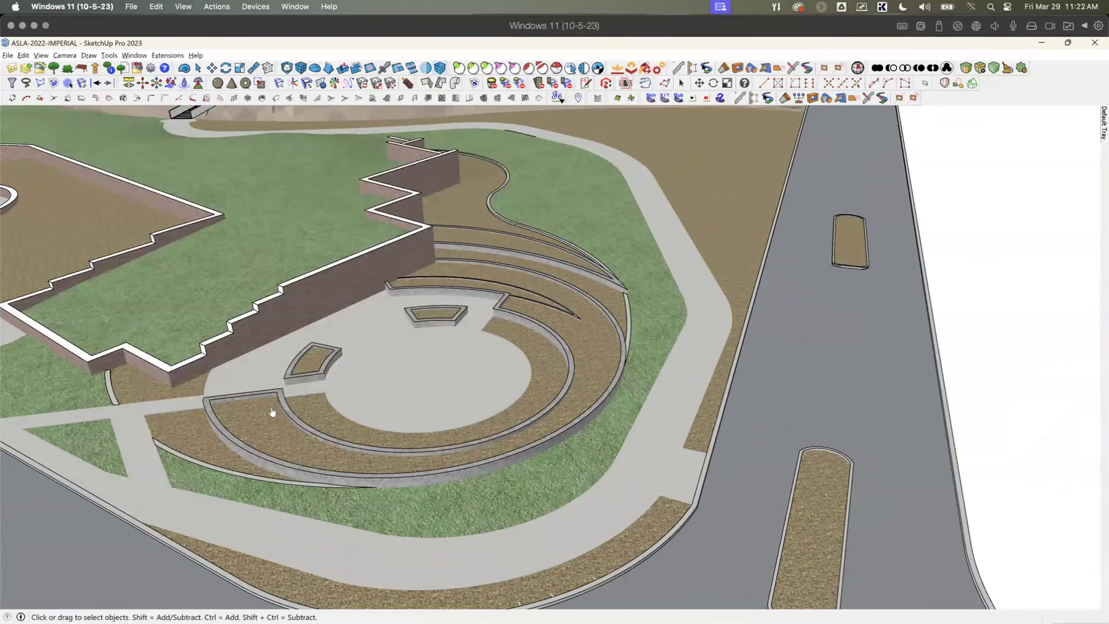
# Step: Open the Land F/X configuration options of the imported Maglin chair beside the trash receptacle at the planter corner
pyautogui.moveTo(274, 408); pyautogui.dragTo(306, 378, button='middle')
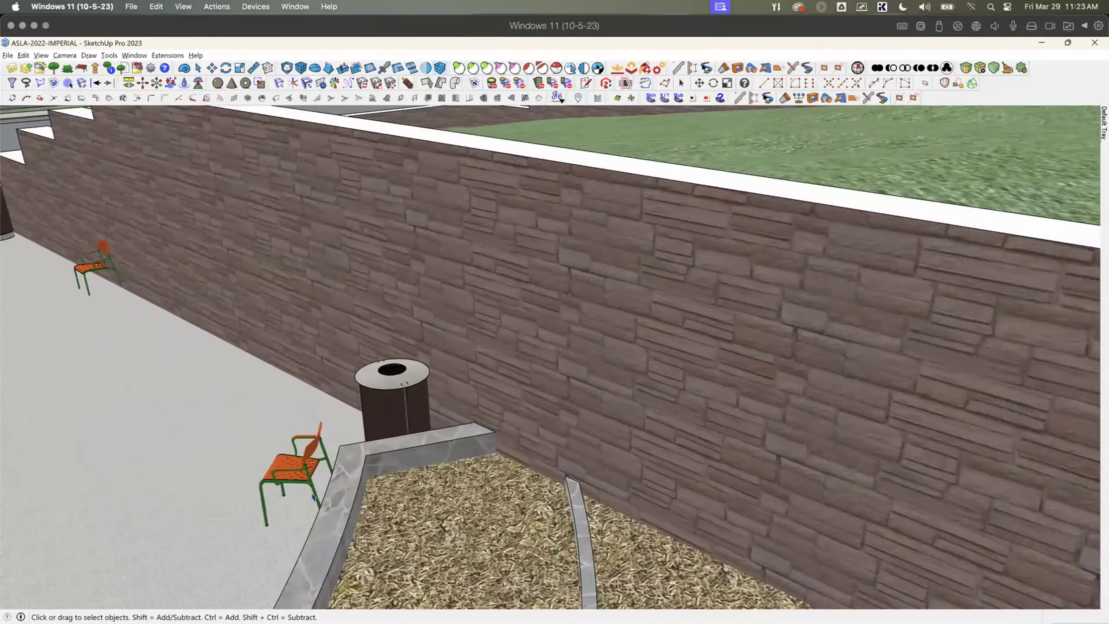
pyautogui.scroll(1, 313, 496)
pyautogui.moveTo(313, 497); pyautogui.dragTo(453, 455, button='middle')
pyautogui.scroll(-2, 454, 455)
pyautogui.moveTo(148, 483); pyautogui.dragTo(378, 497, button='middle')
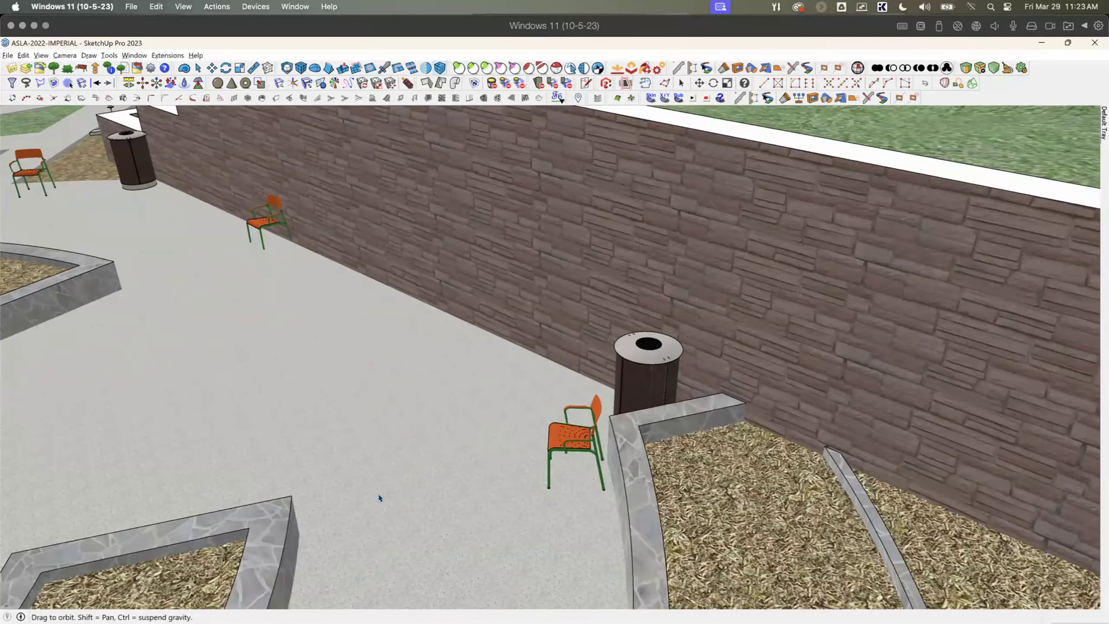
pyautogui.scroll(4, 585, 450)
pyautogui.rightClick(584, 444)
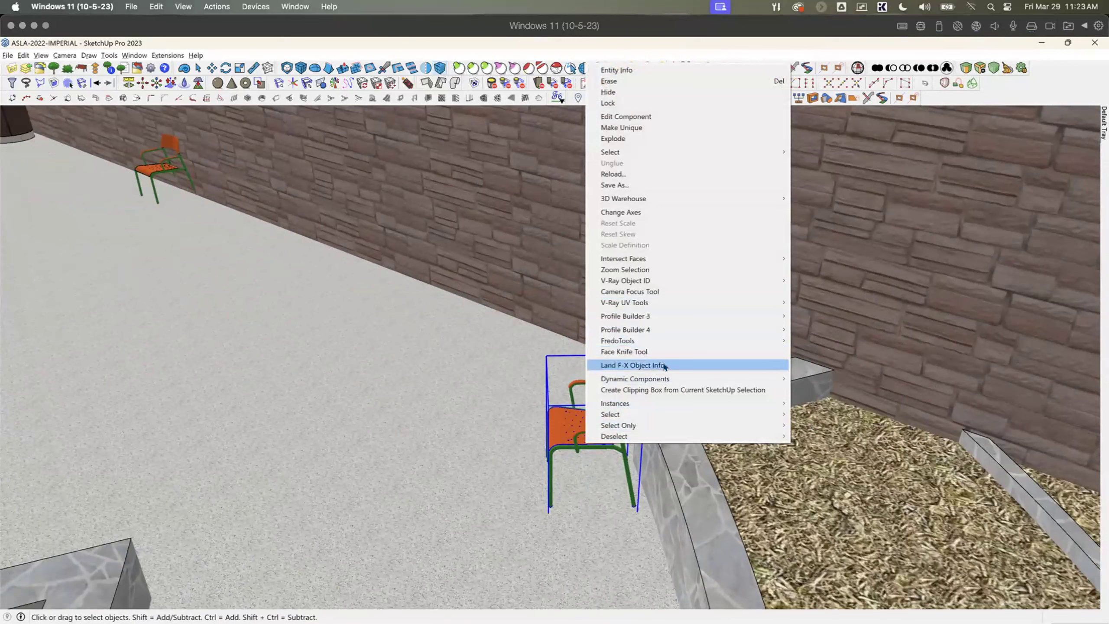
pyautogui.click(633, 365)
pyautogui.click(274, 274)
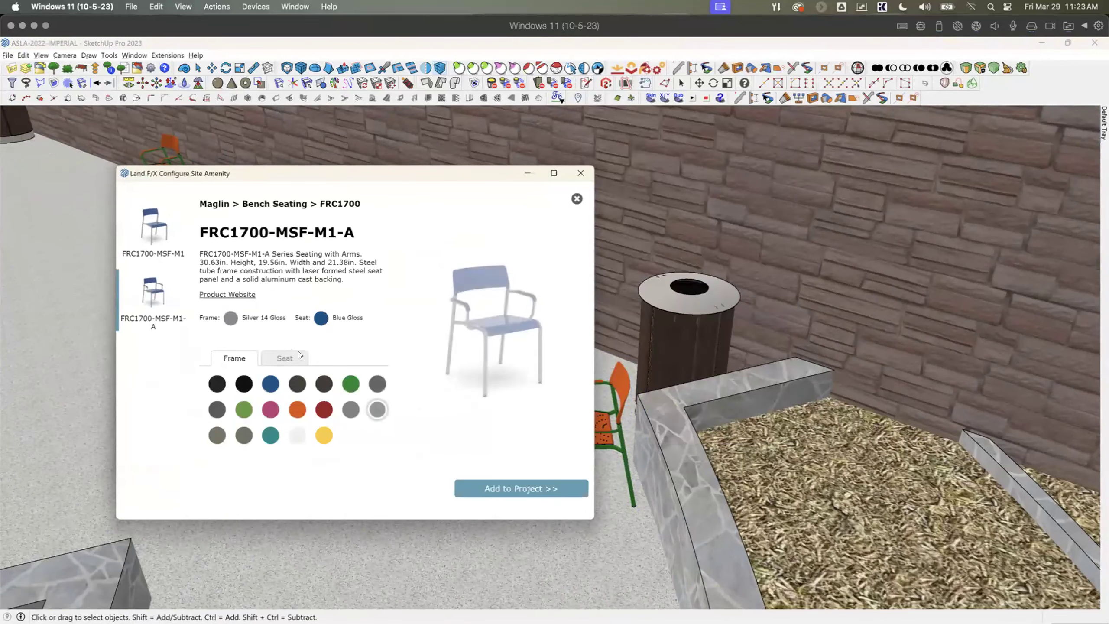
# Step: Set the Maglin chair's frame to Blue Gloss and its seat to Black Matte, and apply the finishes to the model
pyautogui.click(269, 383)
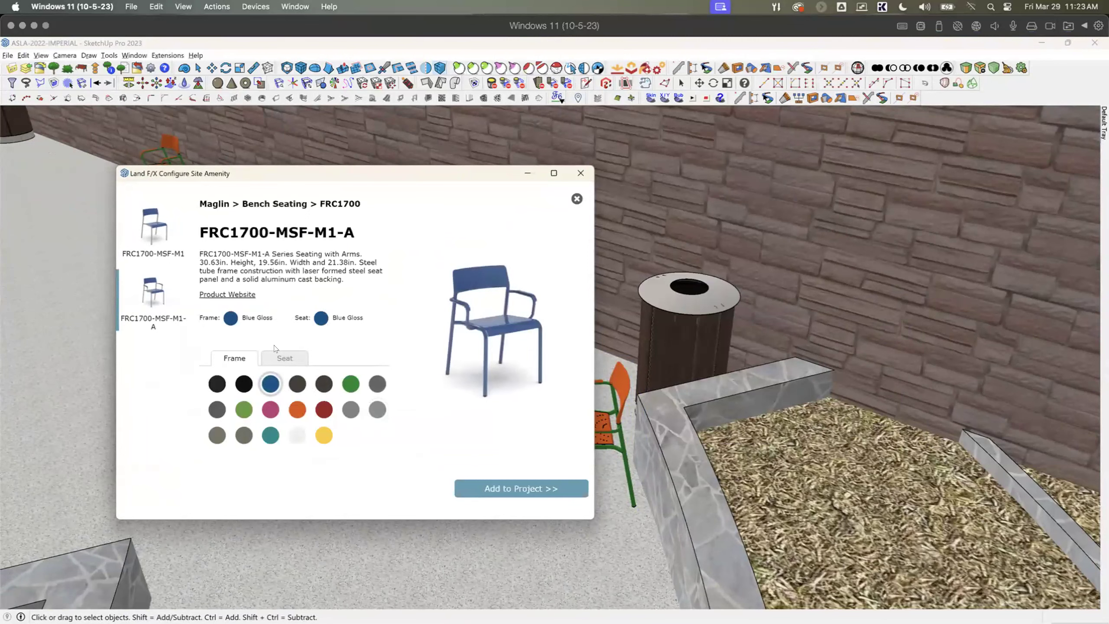
pyautogui.click(285, 364)
pyautogui.click(244, 383)
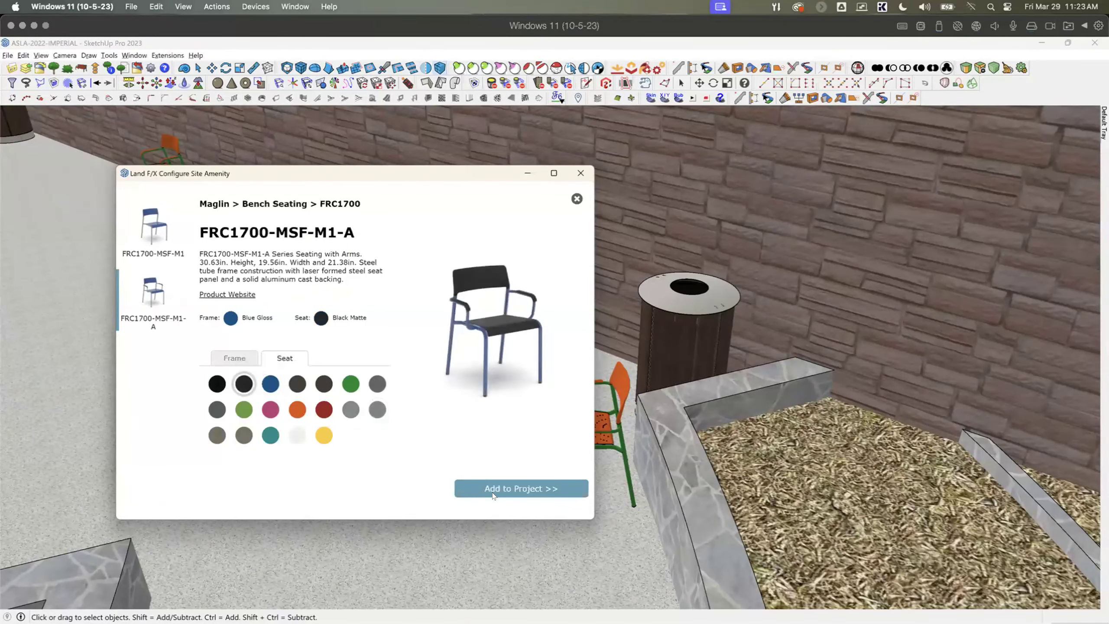
pyautogui.click(522, 488)
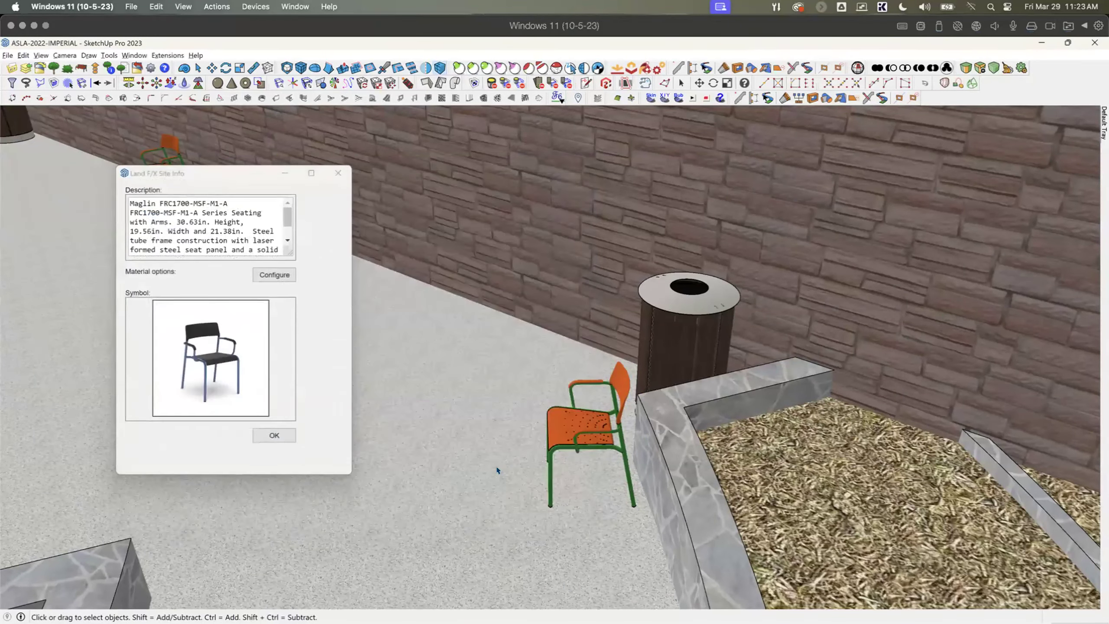
pyautogui.click(258, 434)
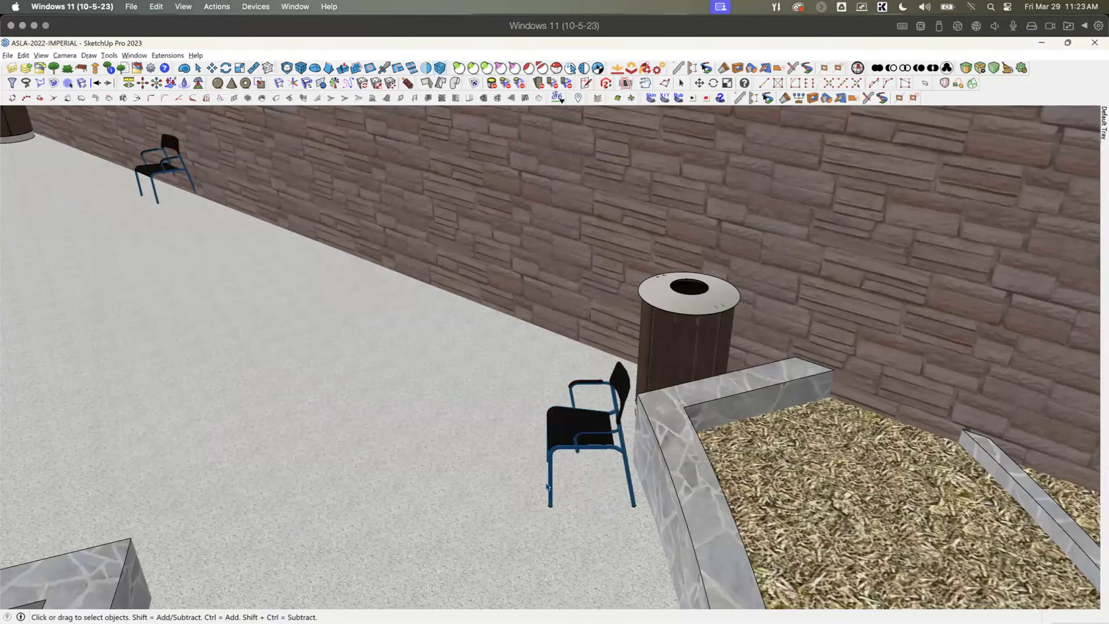
# Step: Move the Maglin chair standing by the stone wall to the outer corner of the nearby raised planter
pyautogui.moveTo(544, 469); pyautogui.dragTo(312, 255, button='middle')
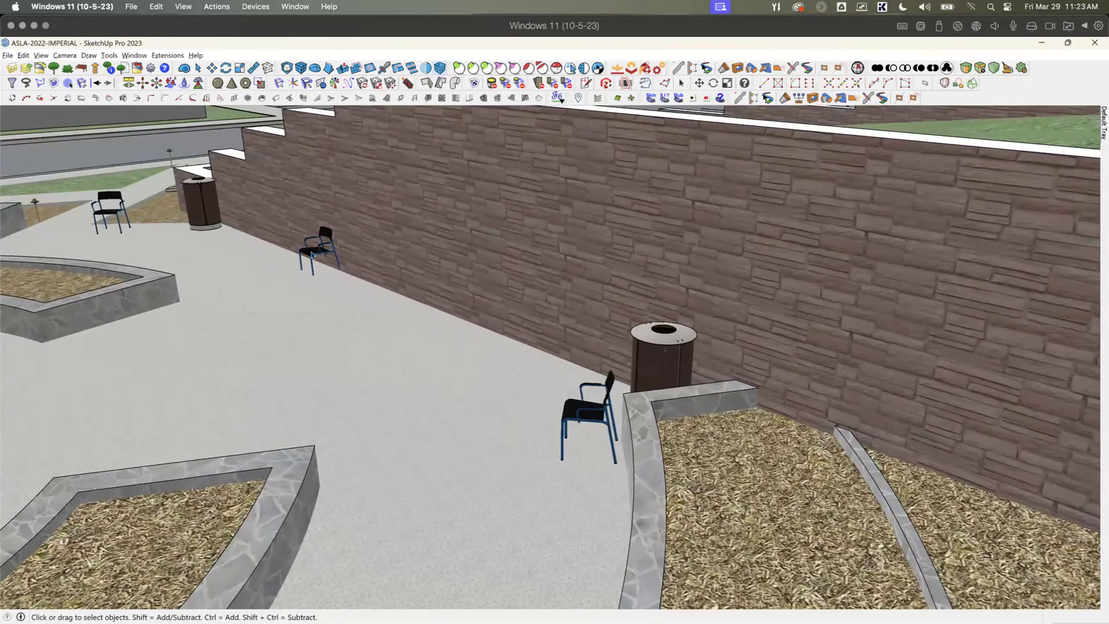
pyautogui.scroll(2, 307, 267)
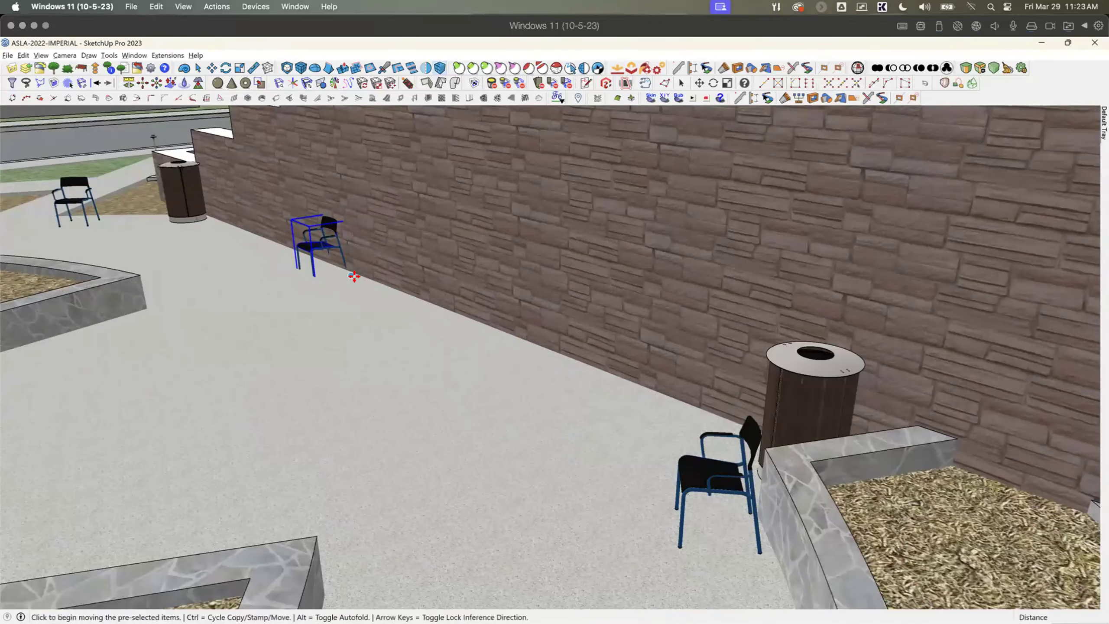
pyautogui.click(356, 277)
pyautogui.click(130, 280)
pyautogui.moveTo(127, 302); pyautogui.dragTo(277, 387, button='middle')
pyautogui.click(277, 386)
pyautogui.click(204, 360)
pyautogui.moveTo(288, 437); pyautogui.dragTo(259, 447, button='middle')
pyautogui.scroll(2, 277, 463)
pyautogui.click(279, 467)
pyautogui.click(206, 482)
# Step: Copy the relocated chair about 3.7 feet along the planter's end so that two chairs stand side by side
pyautogui.keyDown('ctrl'); pyautogui.click(206, 481); pyautogui.keyUp('ctrl')
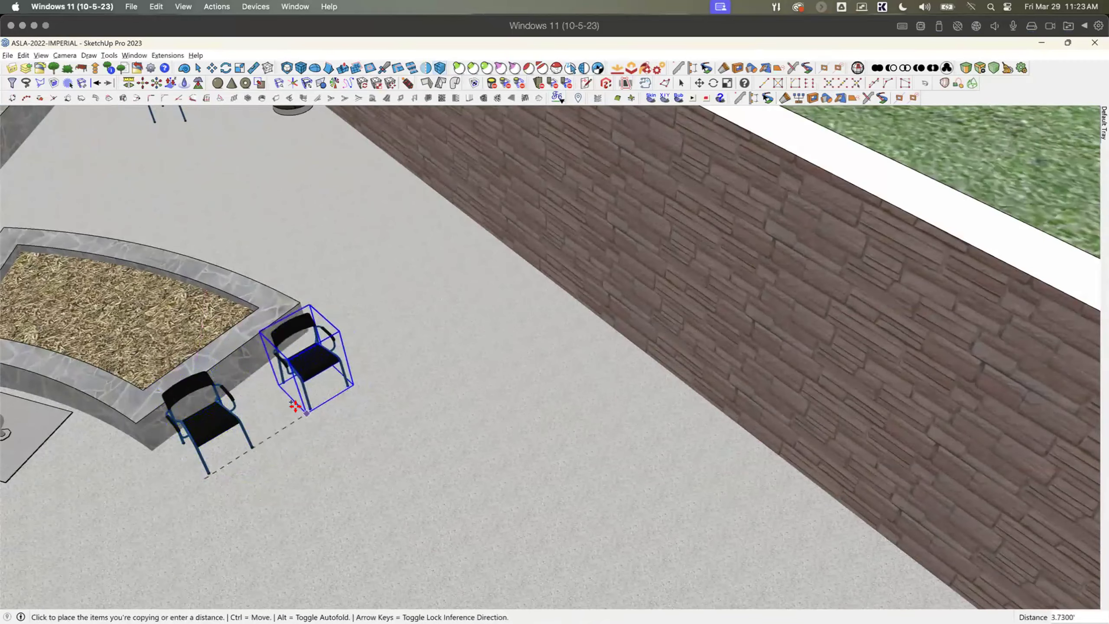
pyautogui.click(297, 410)
pyautogui.scroll(-2, 286, 415)
pyautogui.moveTo(285, 415); pyautogui.dragTo(265, 372, button='middle')
pyautogui.press('space')
# Step: Export the model's current Land F/X item locations for updating the CAD drawing
pyautogui.scroll(-2, 381, 432)
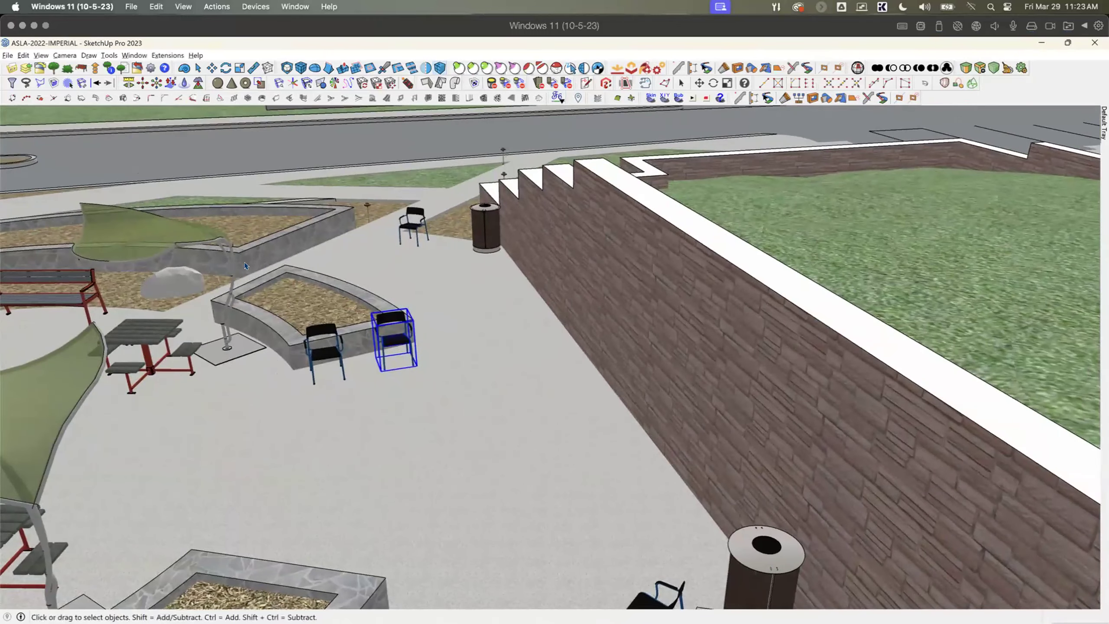
pyautogui.scroll(1, 146, 137)
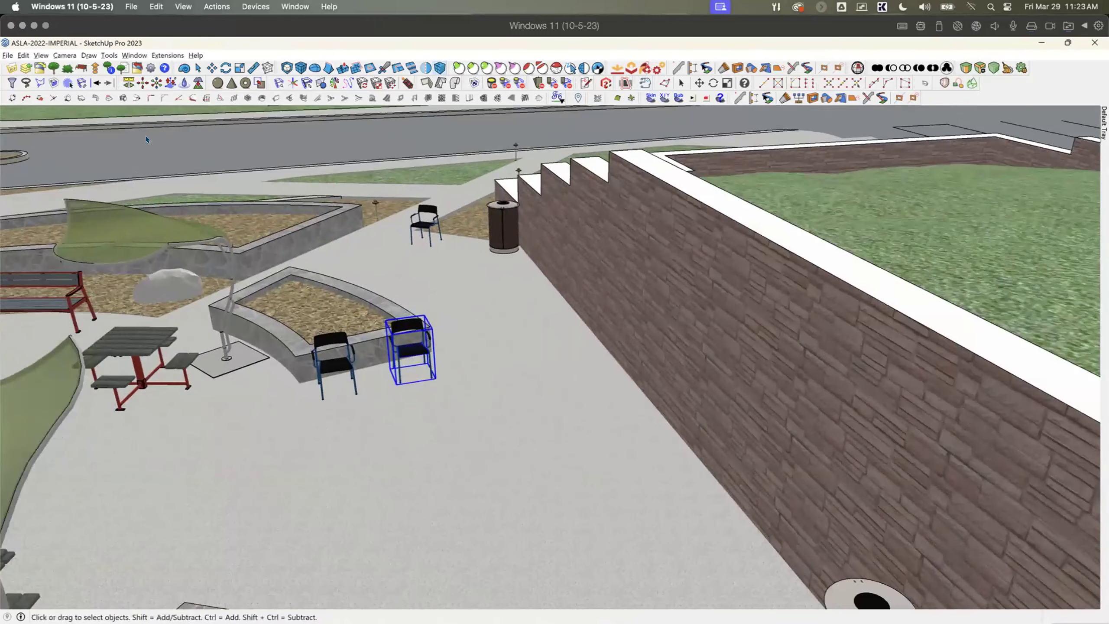
pyautogui.click(137, 68)
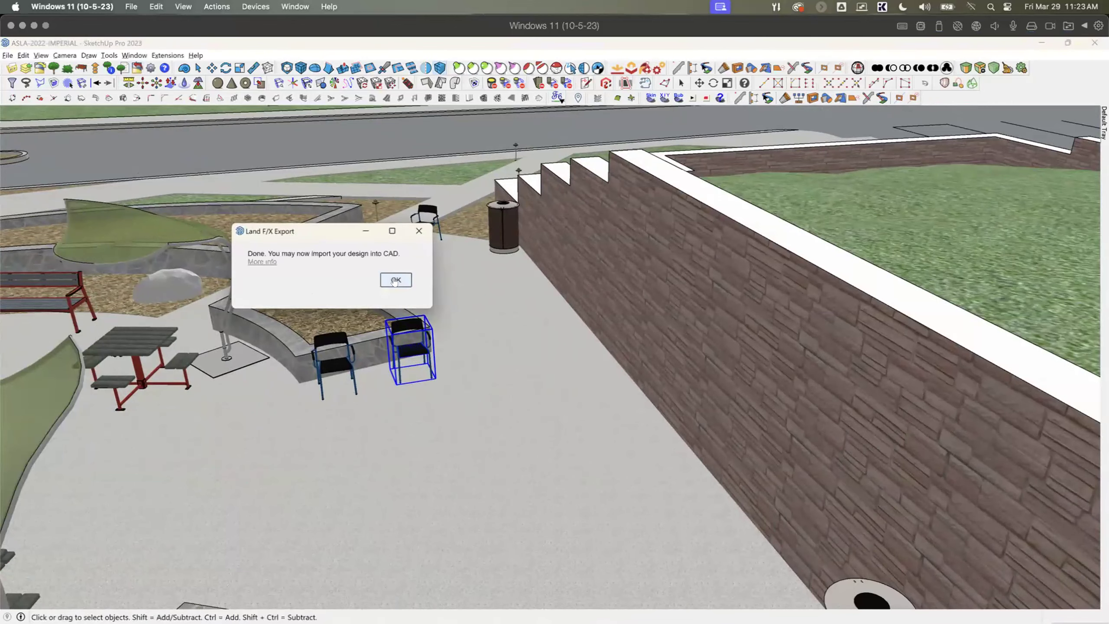
pyautogui.click(395, 280)
# Step: Switch to F/X CAD and import the design changes from SketchUp into the Site hardscape and irrigation drawing
pyautogui.hotkey('alt', 'Tab')
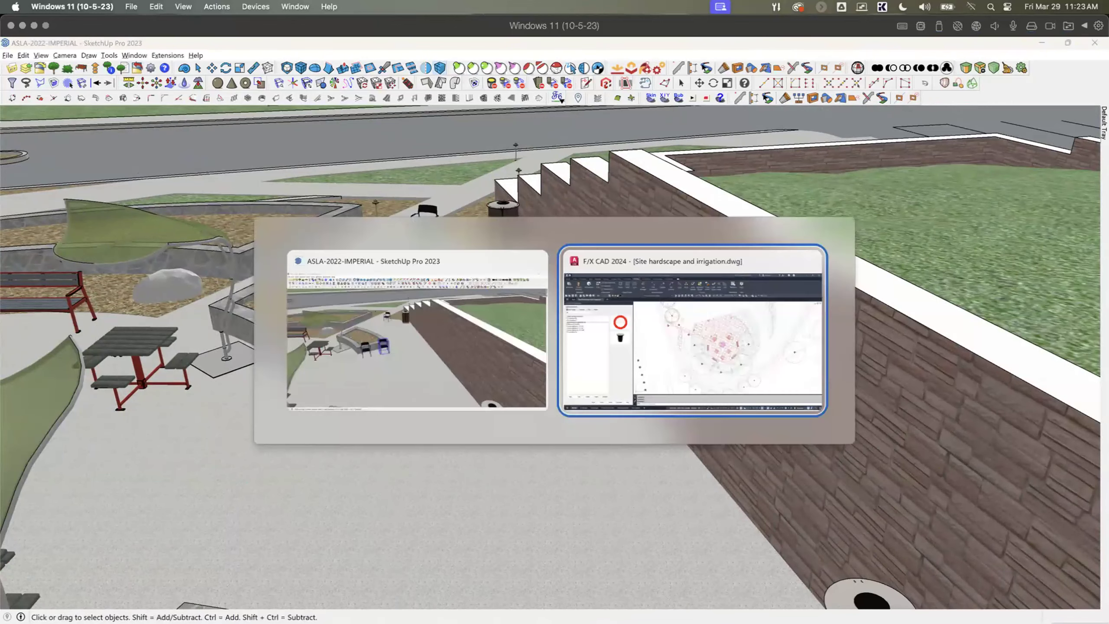
pyautogui.scroll(5, 667, 265)
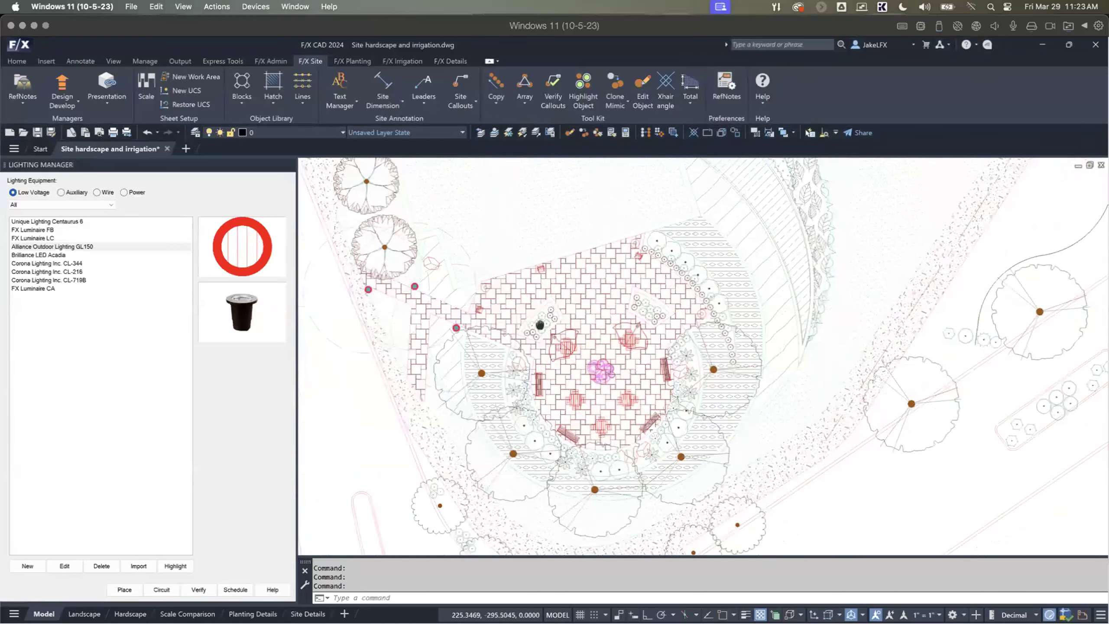
pyautogui.scroll(-3, 580, 282)
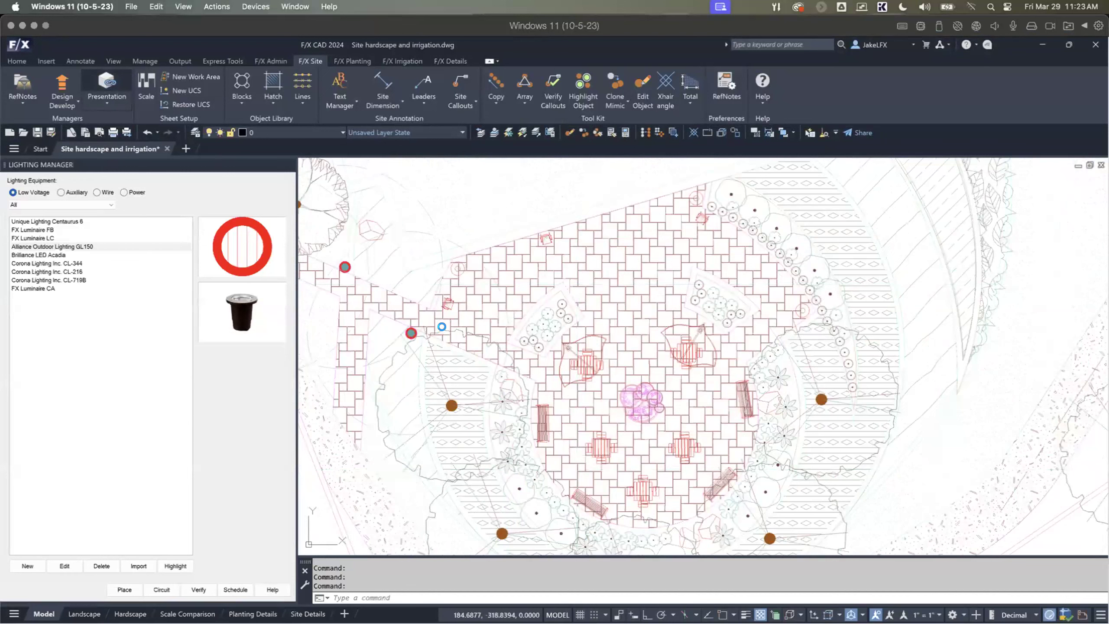
pyautogui.click(512, 364)
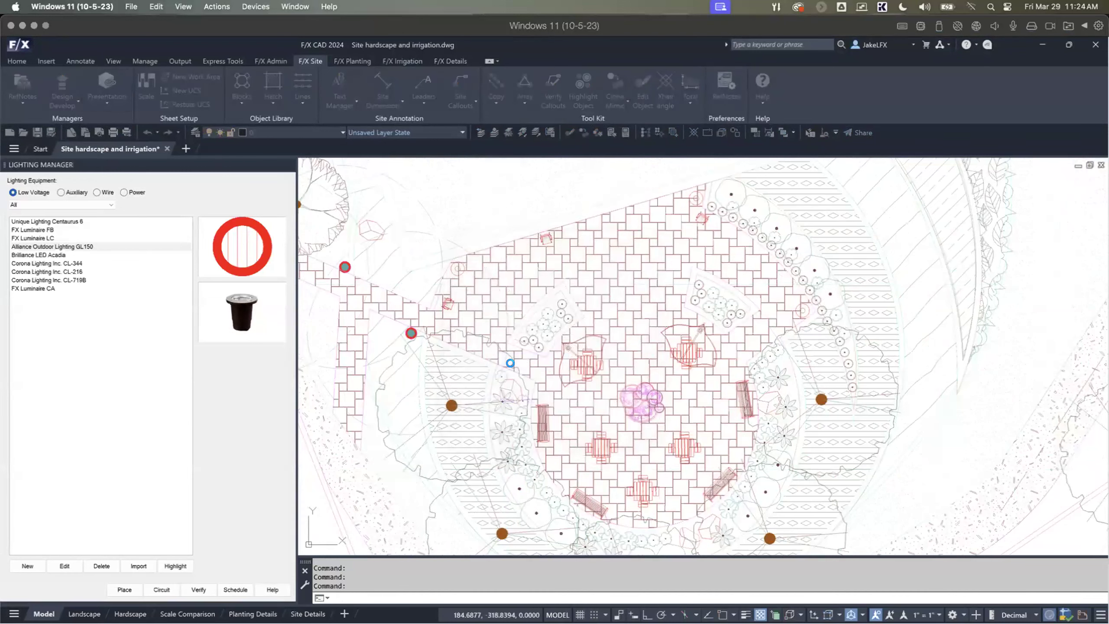
pyautogui.click(624, 356)
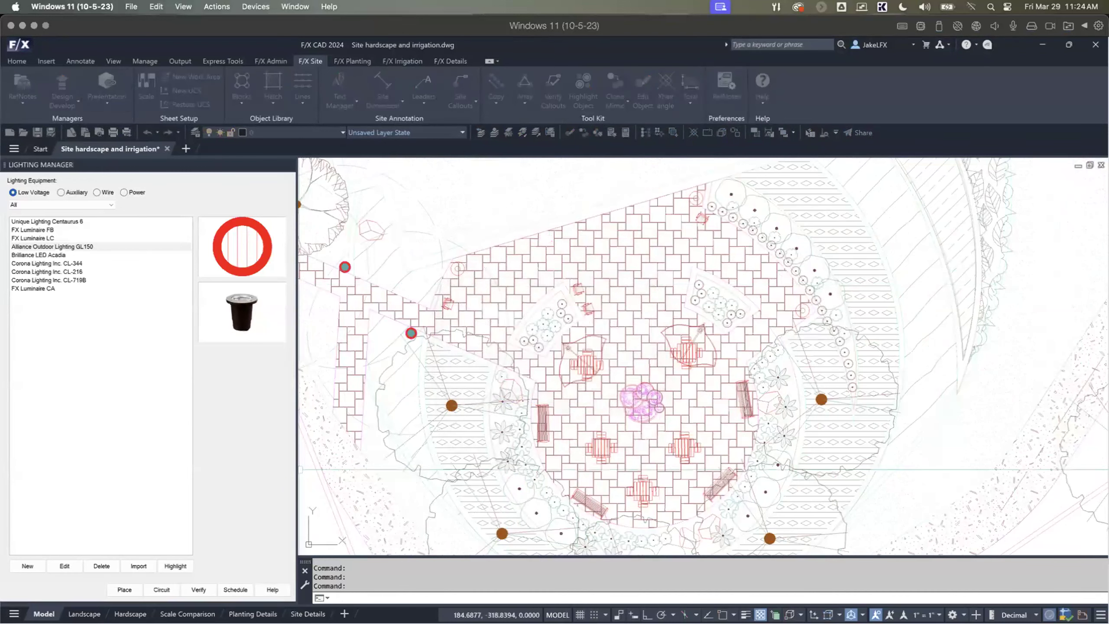
# Step: Examine the updated chair positions beside the planter on the paved plaza in the site plan
pyautogui.scroll(2, 586, 300)
pyautogui.moveTo(586, 301)
pyautogui.mouseDown(button='middle')
pyautogui.moveTo(545, 302)
pyautogui.moveTo(485, 345)
pyautogui.moveTo(481, 312)
pyautogui.moveTo(531, 379)
pyautogui.mouseUp(button='middle')
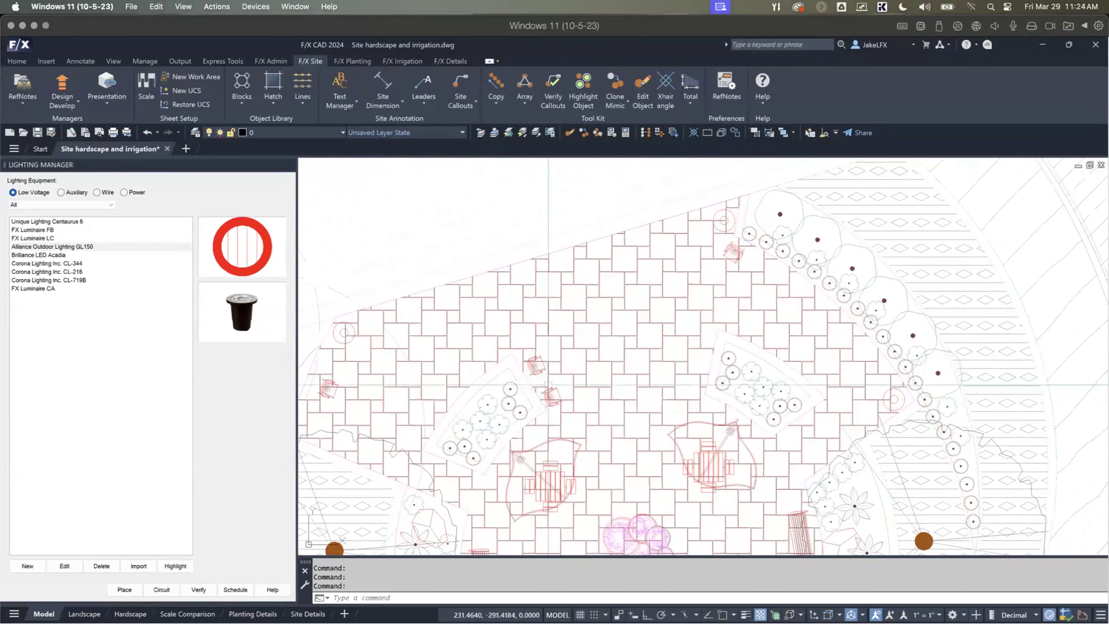
pyautogui.scroll(-3, 534, 382)
pyautogui.scroll(3, 536, 391)
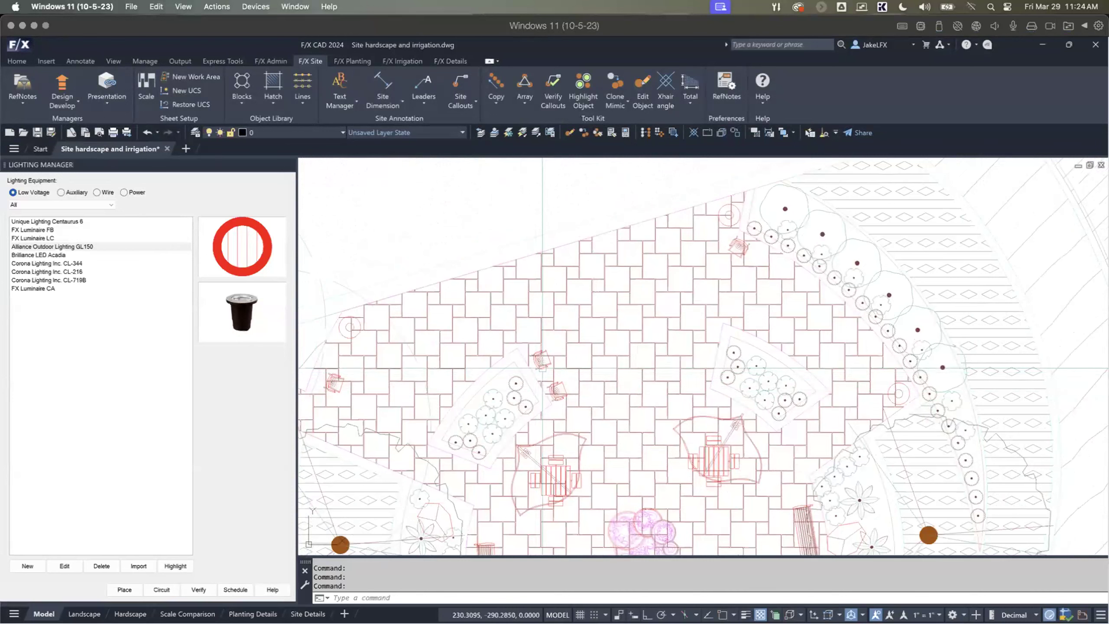
pyautogui.scroll(-2, 542, 367)
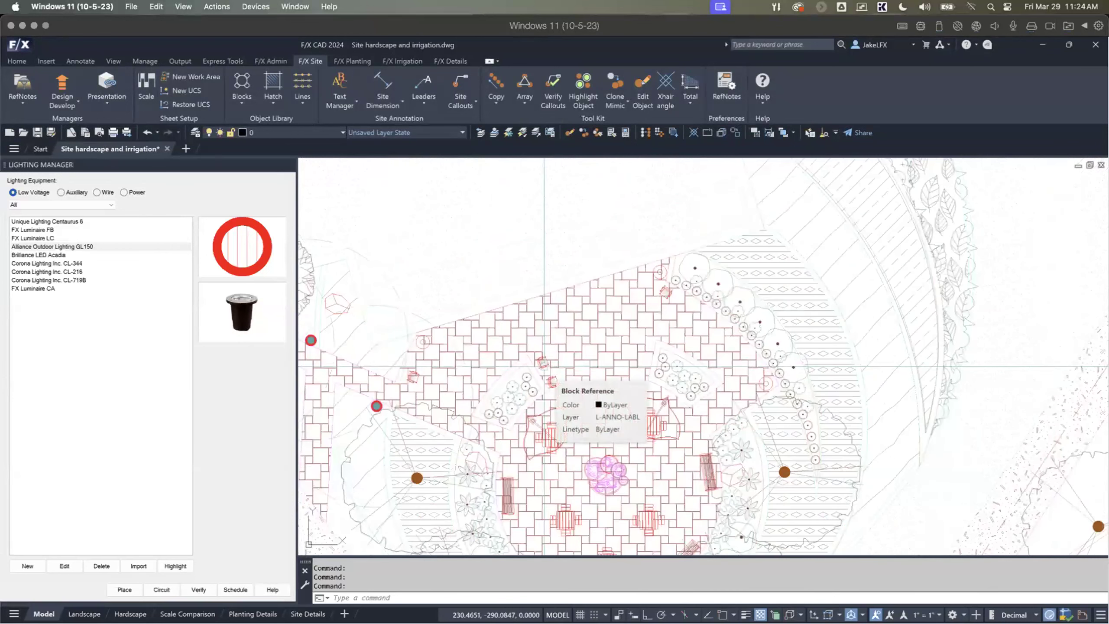
pyautogui.scroll(-4, 543, 366)
pyautogui.scroll(2, 527, 323)
pyautogui.scroll(-2, 523, 316)
pyautogui.scroll(3, 537, 227)
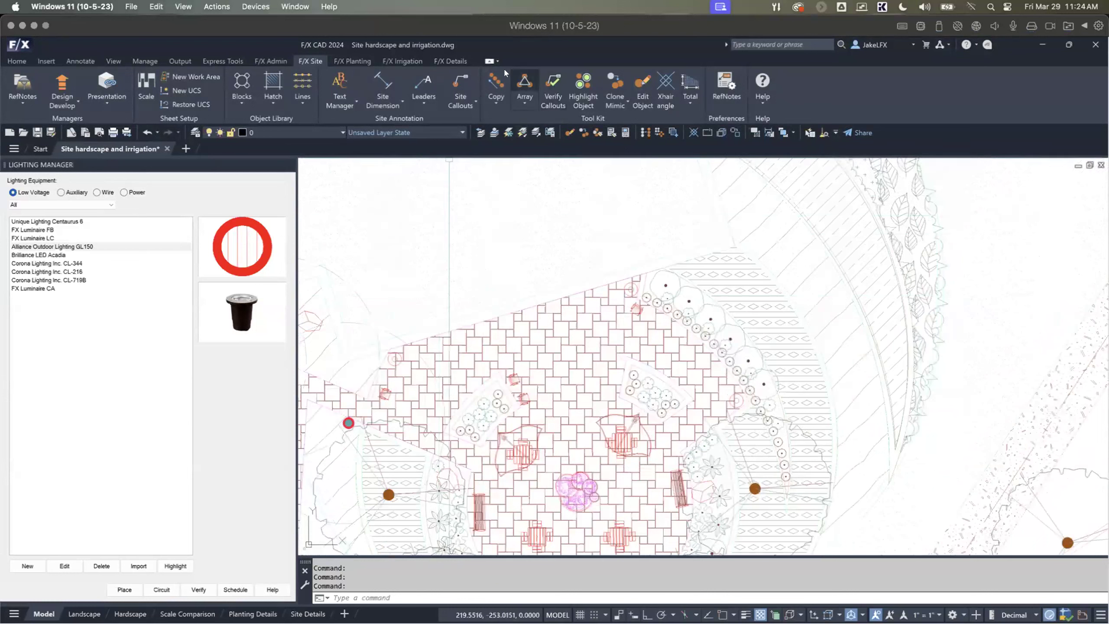
# Step: Open the Detail Explorer and browse the F/X Detail Library's Irrigation section to the HydroPoint details
pyautogui.click(448, 62)
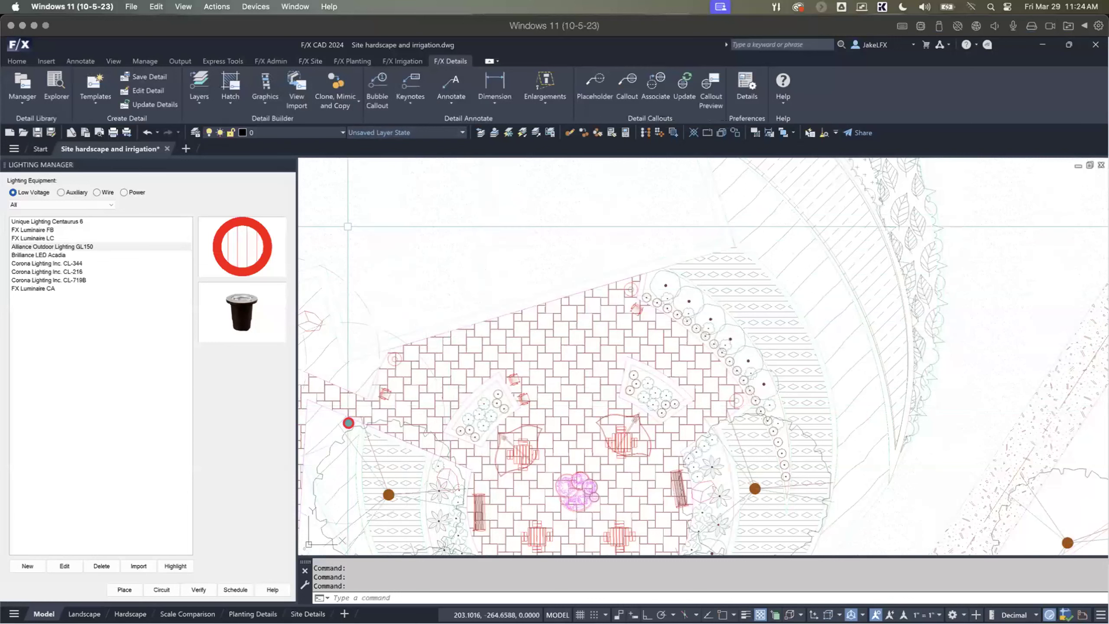
pyautogui.click(55, 88)
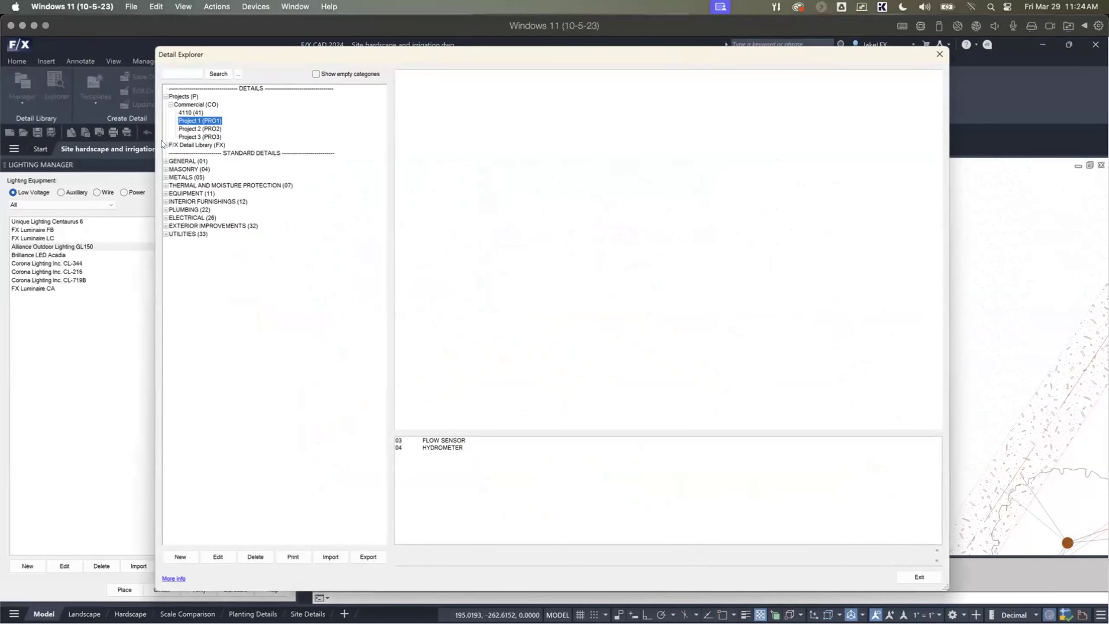
pyautogui.click(165, 145)
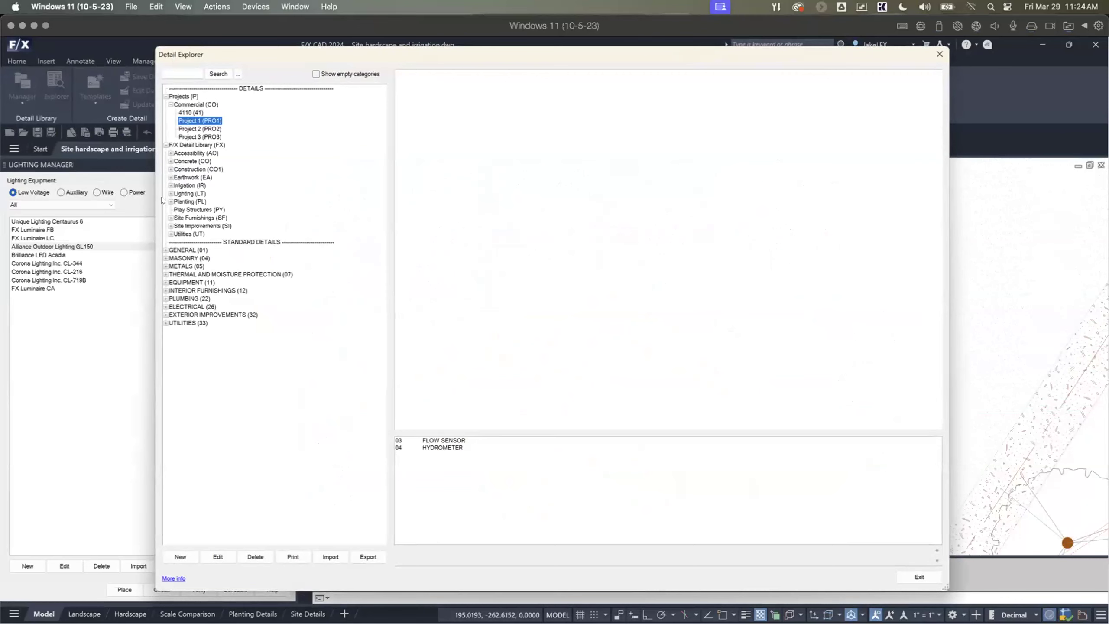
pyautogui.click(171, 186)
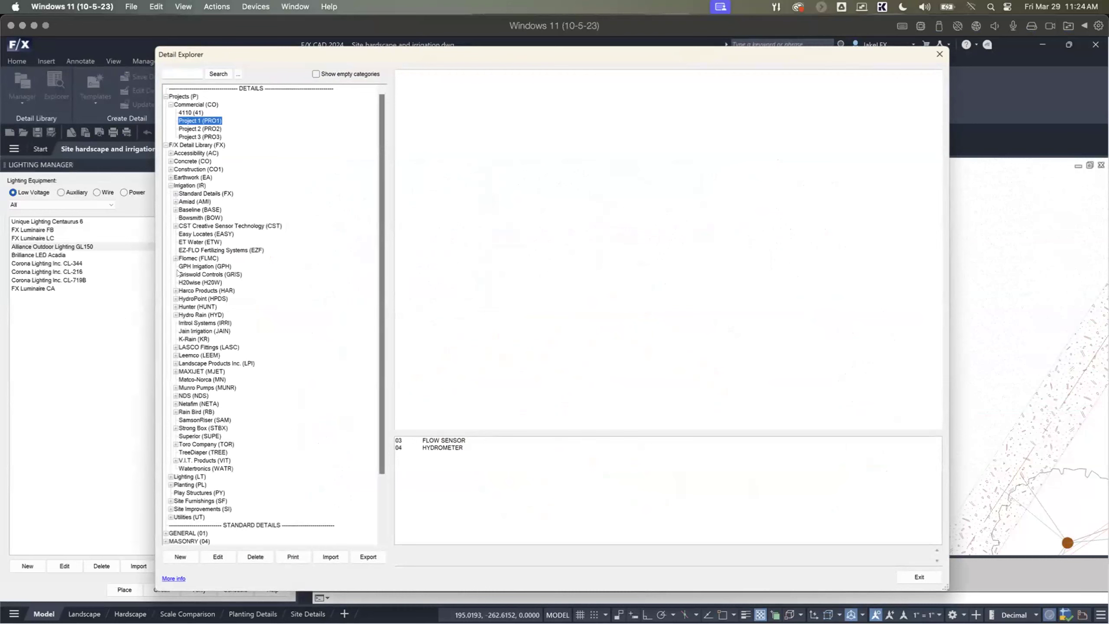
pyautogui.click(175, 298)
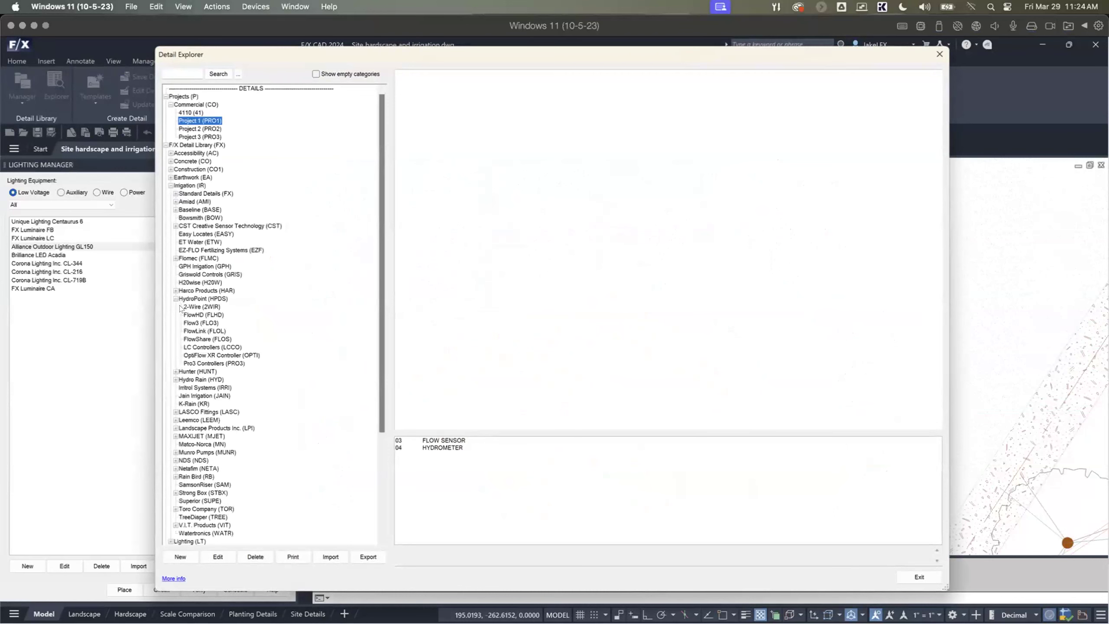
# Step: Preview HydroPoint 2-Wire details such as WEATHERTRAK ET PRO3 WALL MOUNT OUTDOOR, then close the Detail Explorer
pyautogui.click(200, 306)
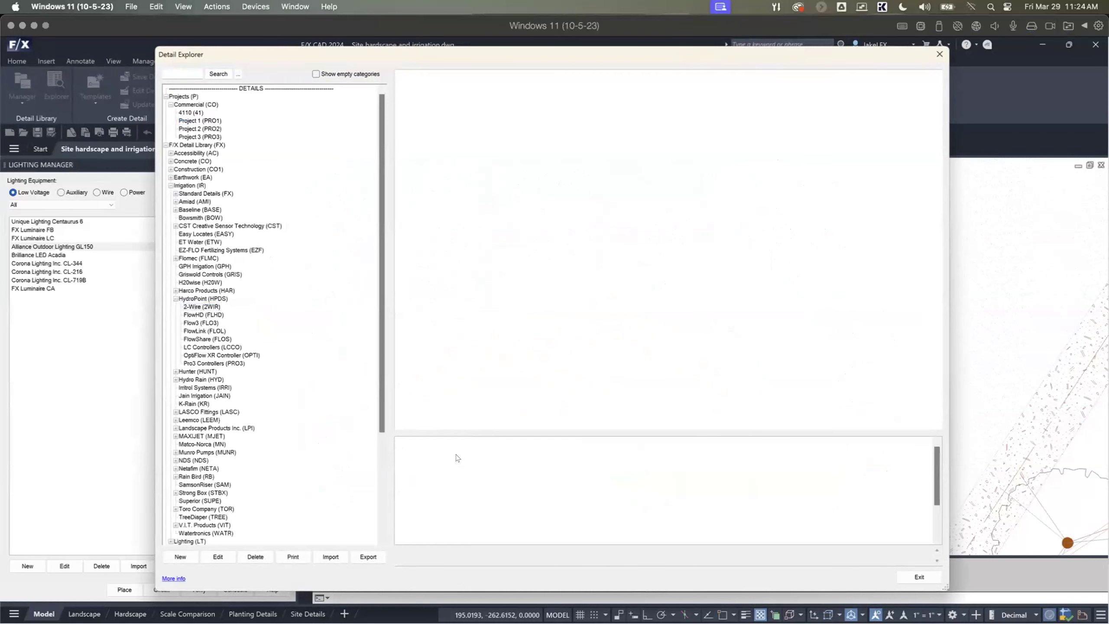
pyautogui.click(458, 448)
pyautogui.click(461, 462)
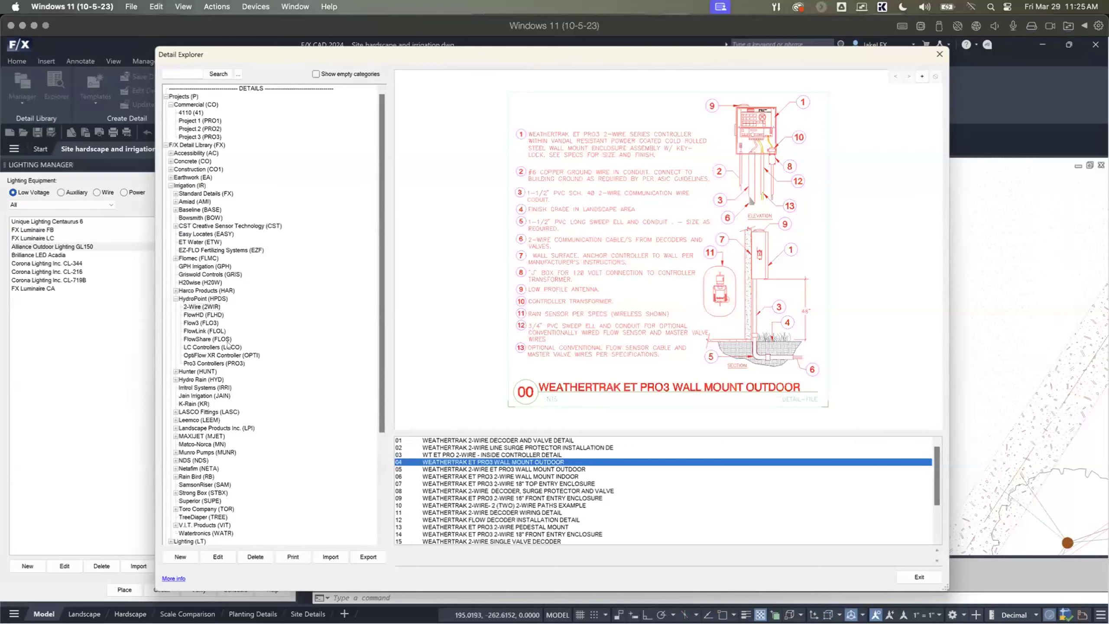
pyautogui.moveTo(260, 57); pyautogui.dragTo(379, 48)
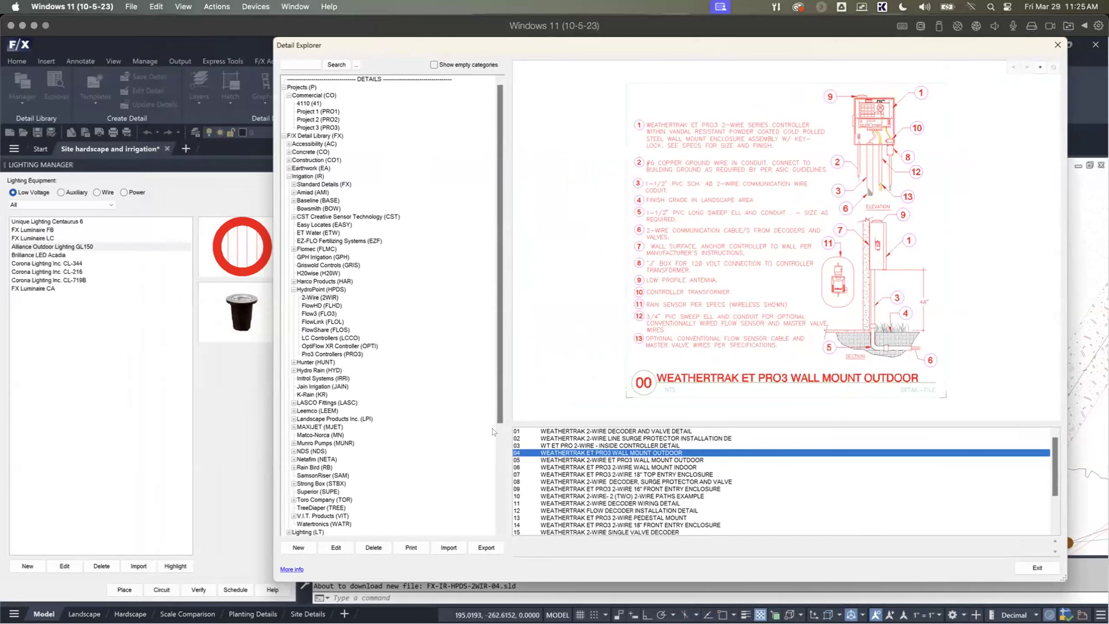
pyautogui.click(1037, 567)
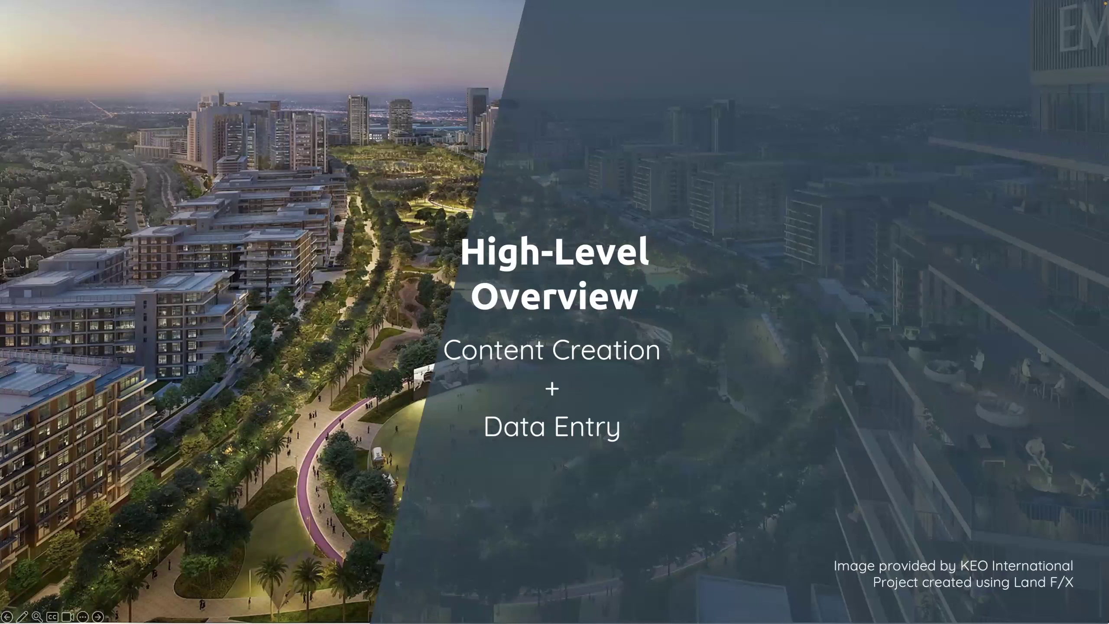
pyautogui.press('Right')
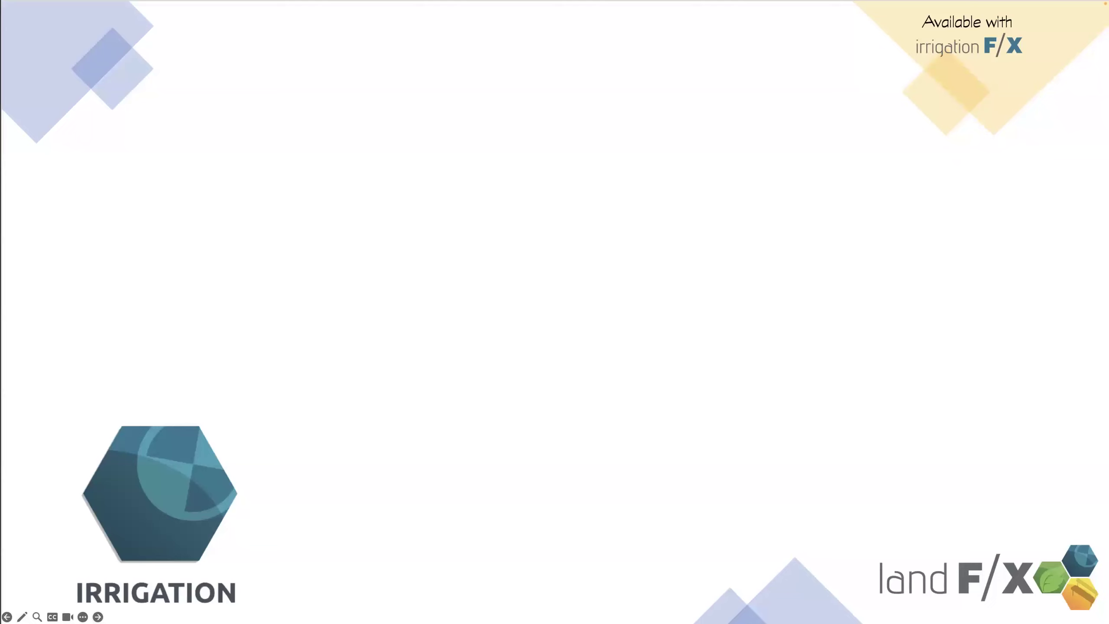
pyautogui.press('Right')
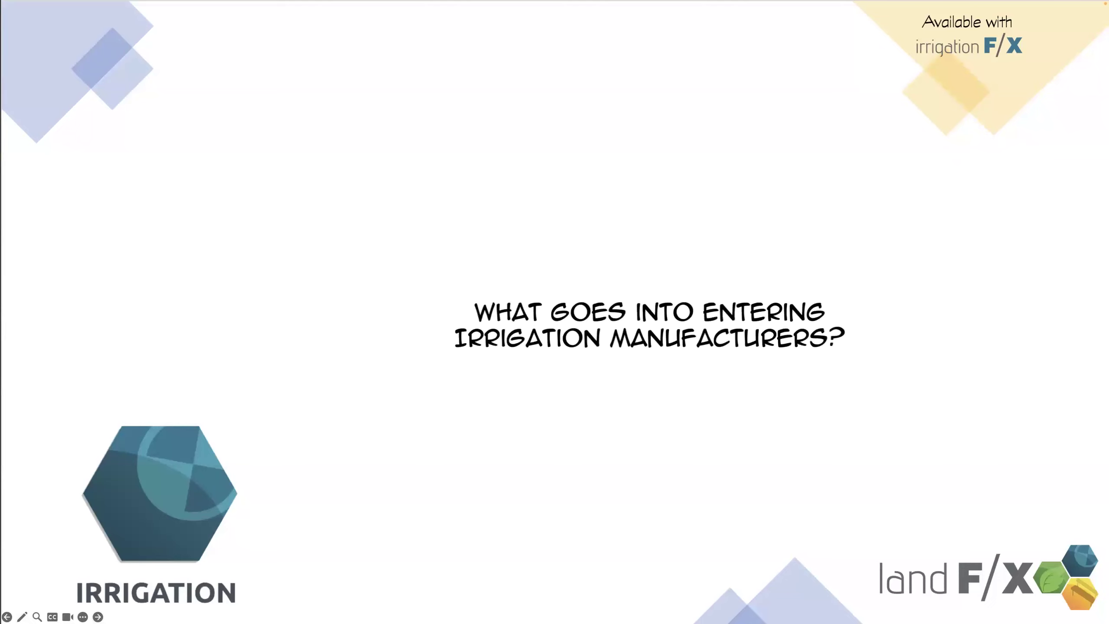
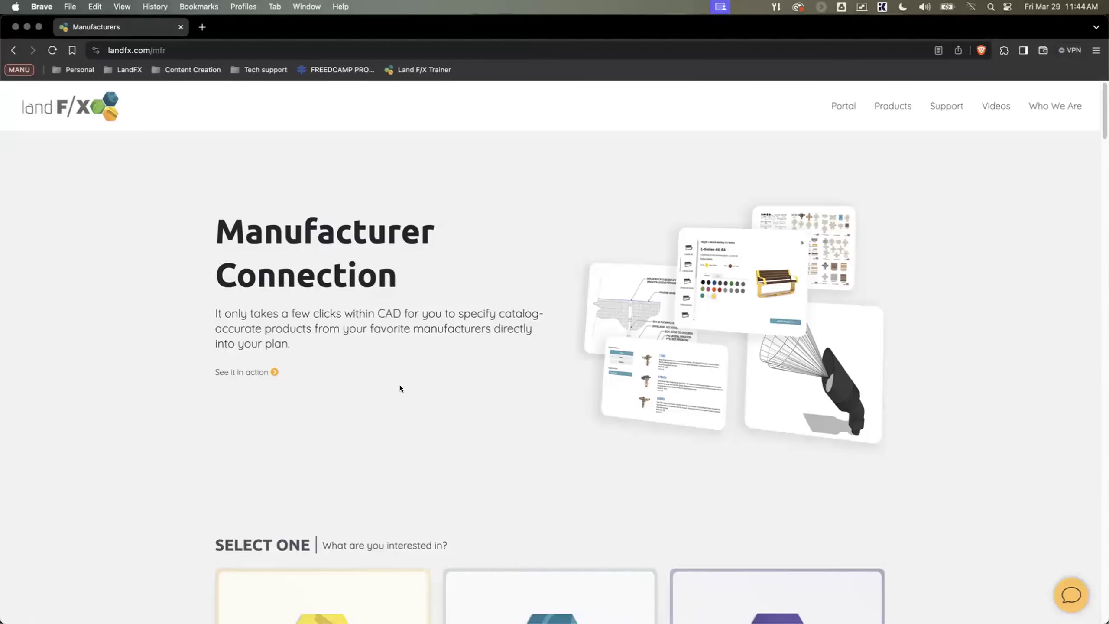
# Step: Look through the Land F/X website's Manufacturer Connection page down to the site and hardscape manufacturer partners
pyautogui.scroll(-1, 400, 387)
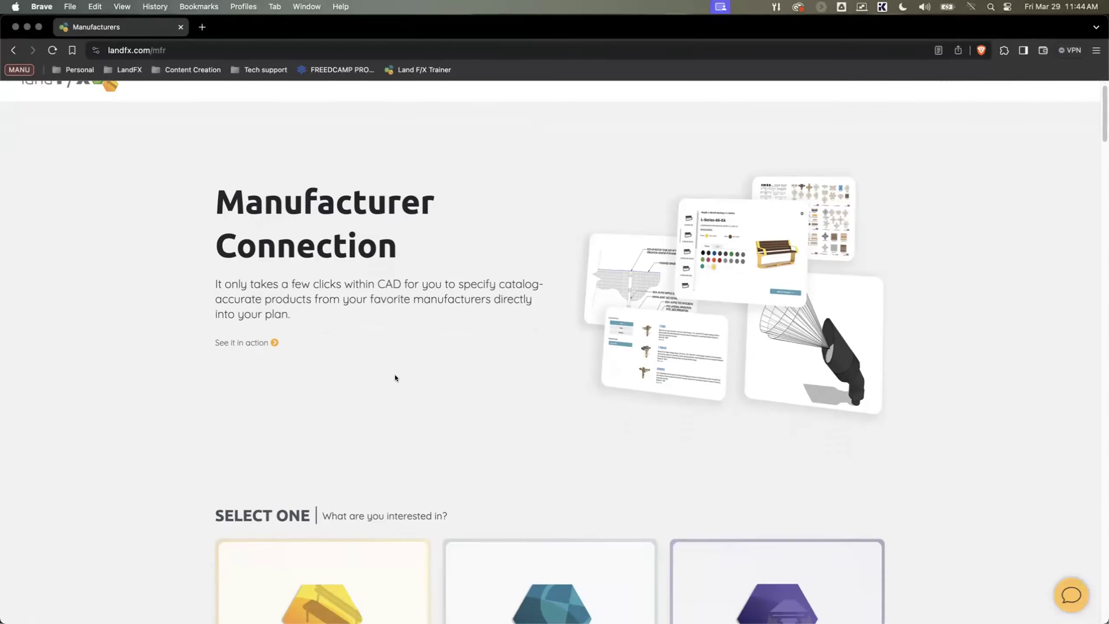
pyautogui.scroll(-1, 395, 377)
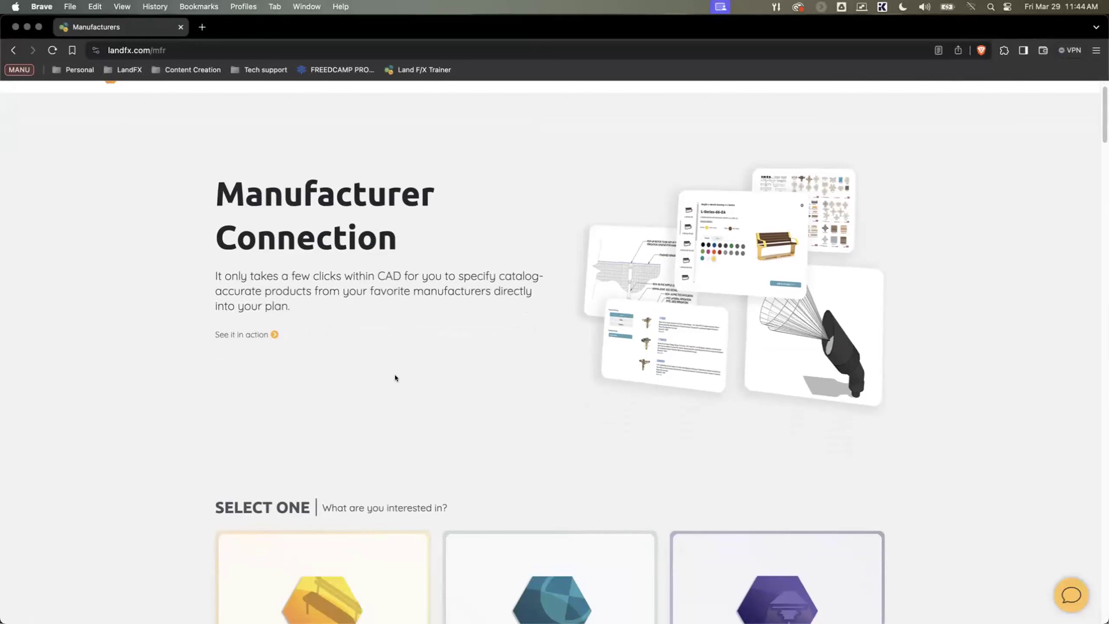
pyautogui.scroll(-1, 397, 373)
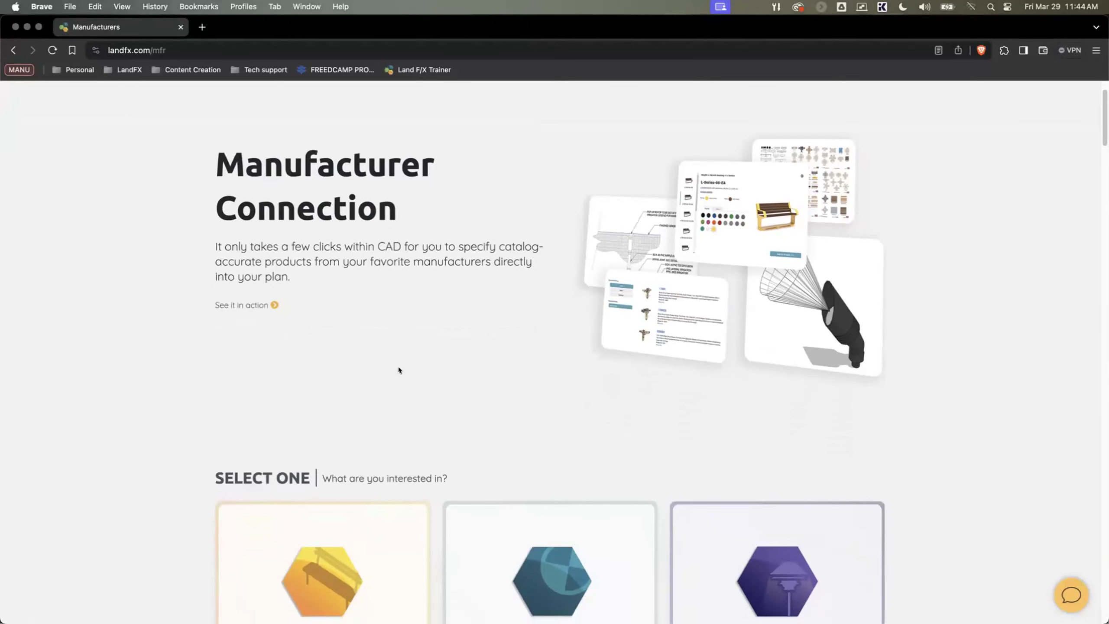
pyautogui.scroll(-3, 376, 315)
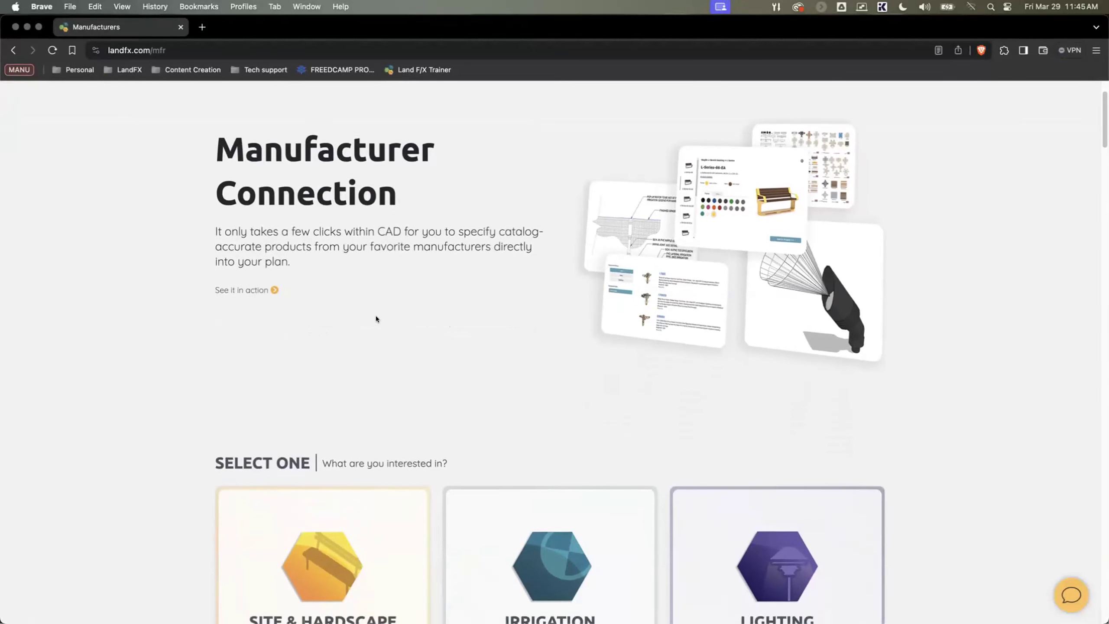
pyautogui.scroll(-4, 374, 286)
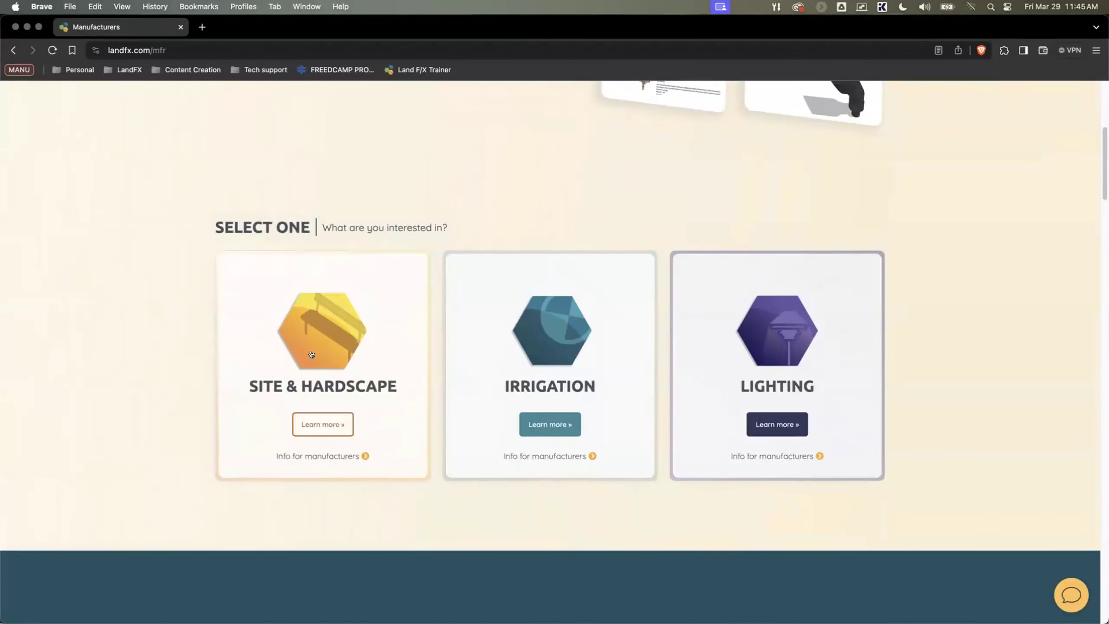
pyautogui.scroll(-11, 311, 361)
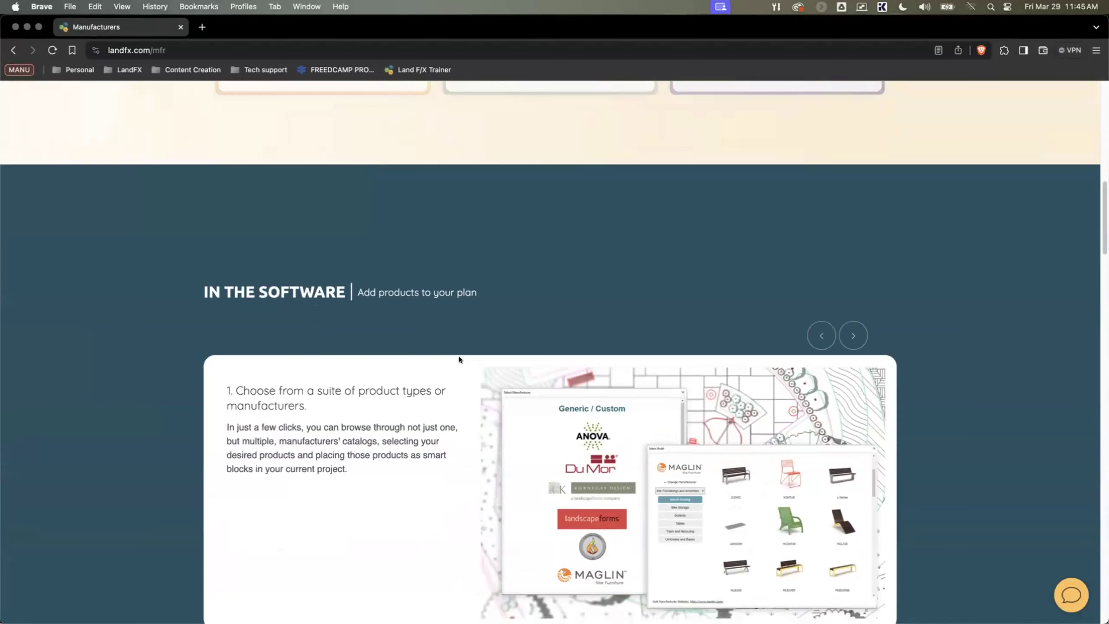
pyautogui.scroll(-4, 457, 359)
pyautogui.scroll(-10, 459, 355)
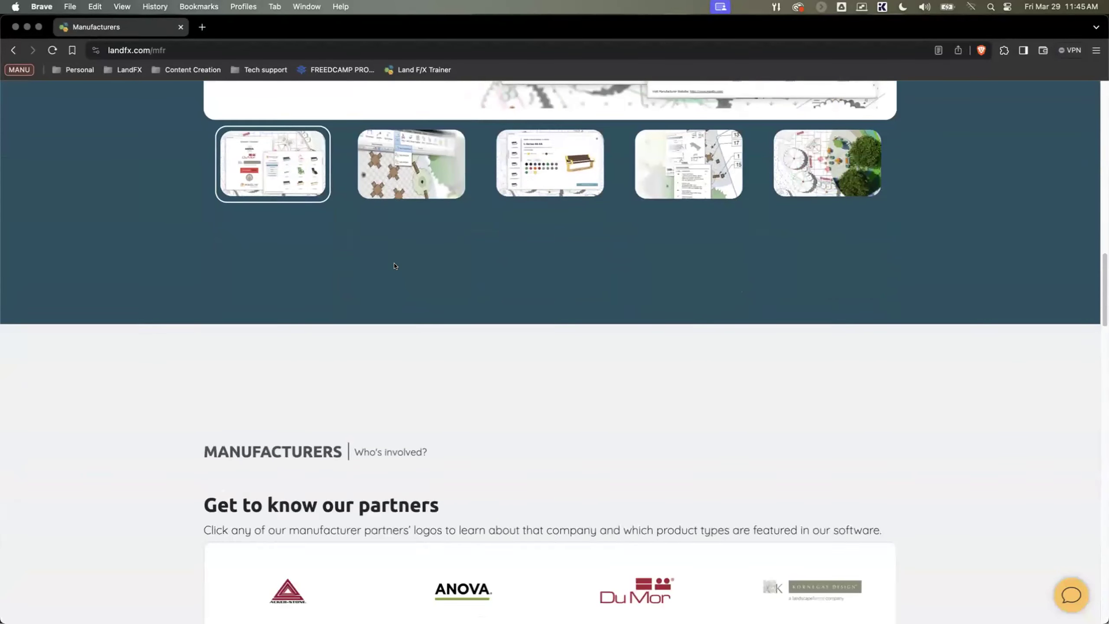
pyautogui.scroll(-3, 394, 268)
pyautogui.scroll(-4, 356, 320)
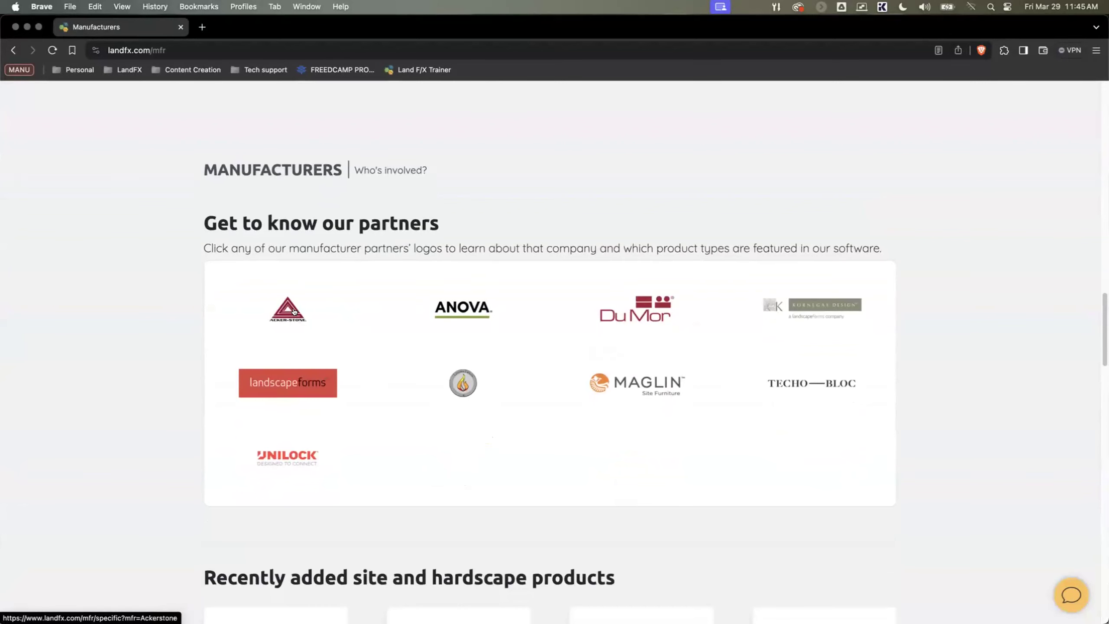
# Step: Open the Ackerstone manufacturer page and browse its pavers to the Aqua-Via series under Permeable Pavers
pyautogui.click(293, 310)
pyautogui.scroll(-2, 302, 291)
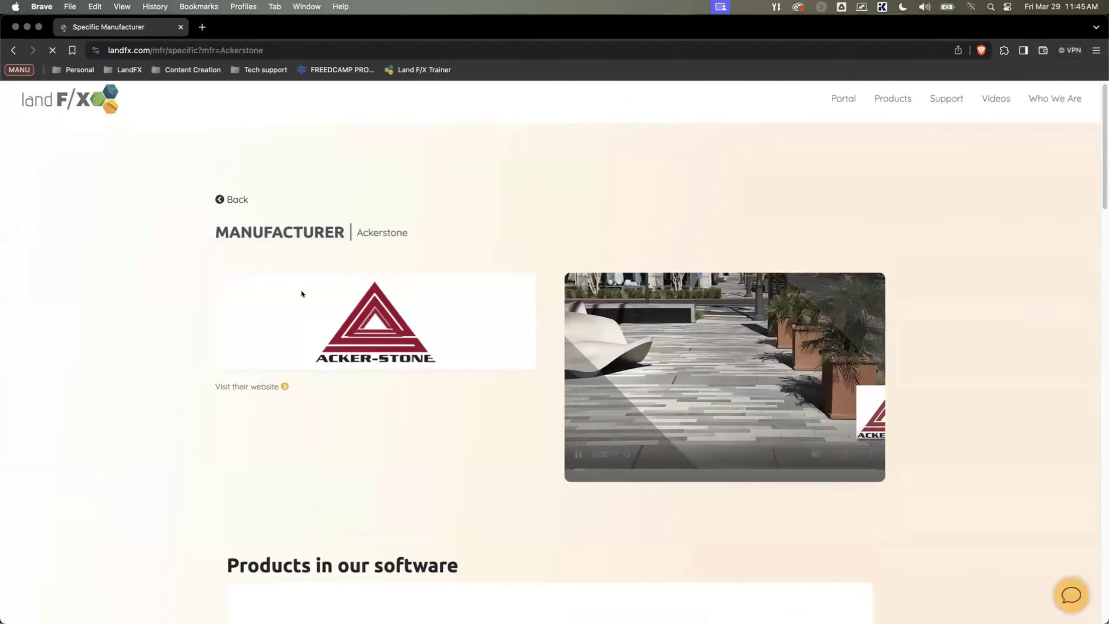
pyautogui.scroll(-7, 301, 293)
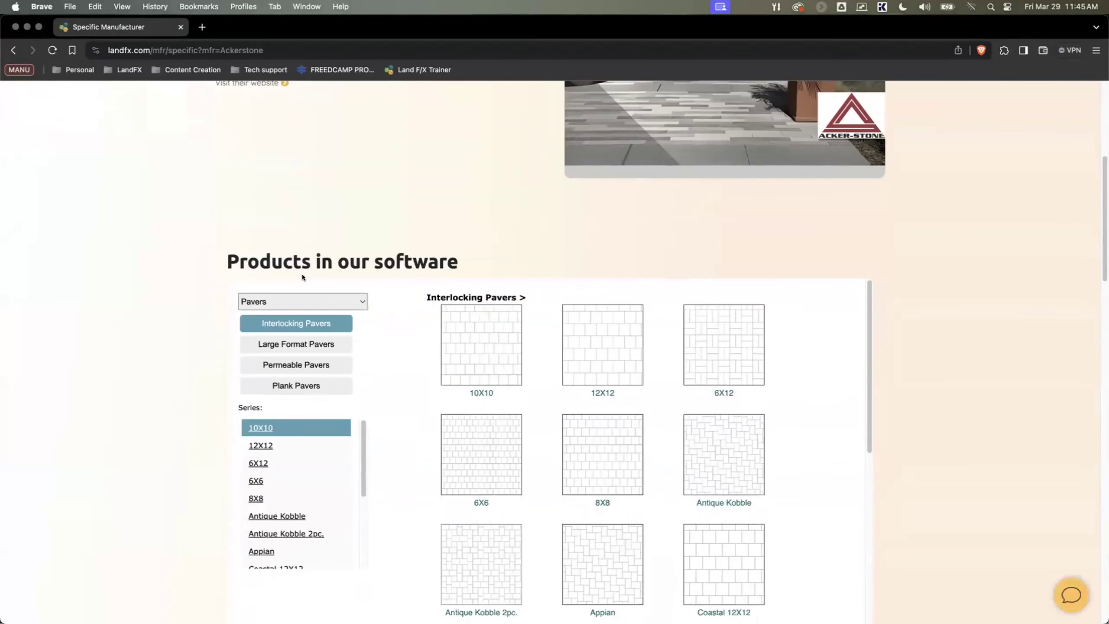
pyautogui.click(296, 321)
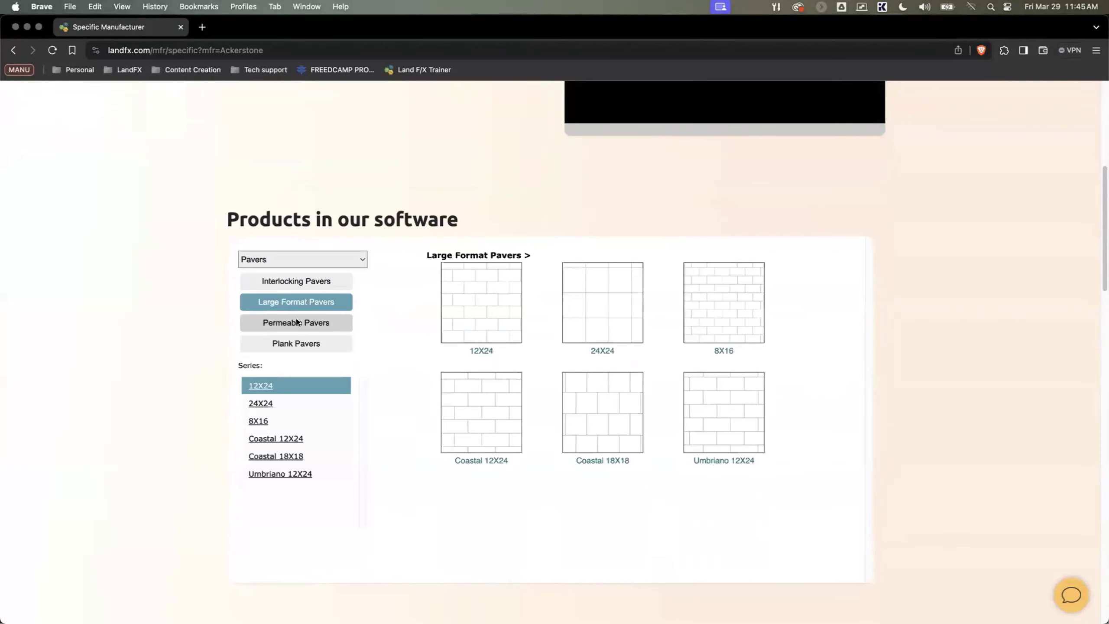
pyautogui.click(297, 322)
pyautogui.click(272, 402)
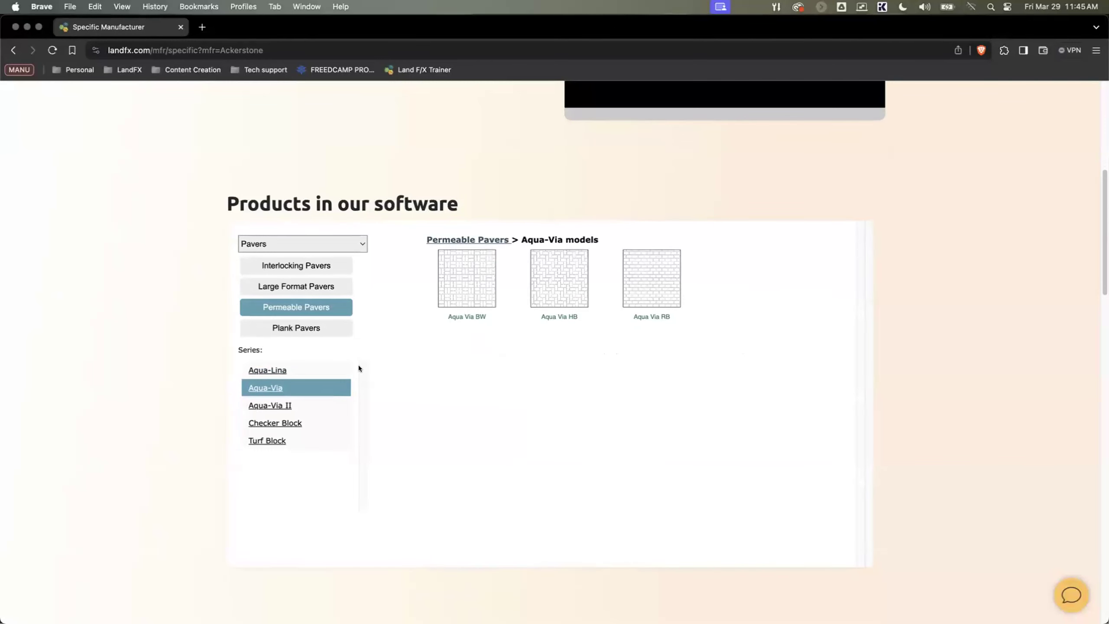
# Step: Return from the Ackerstone page to the Manufacturer Connection page and bring up the full list of partner logos
pyautogui.scroll(4, 349, 331)
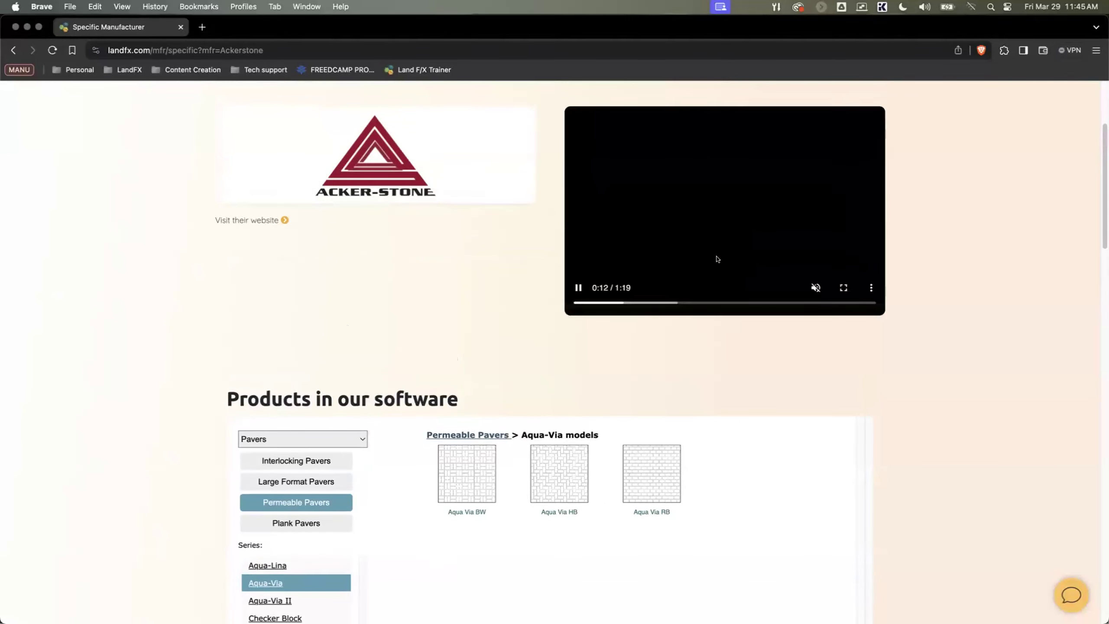
pyautogui.scroll(1, 401, 334)
pyautogui.scroll(3, 400, 336)
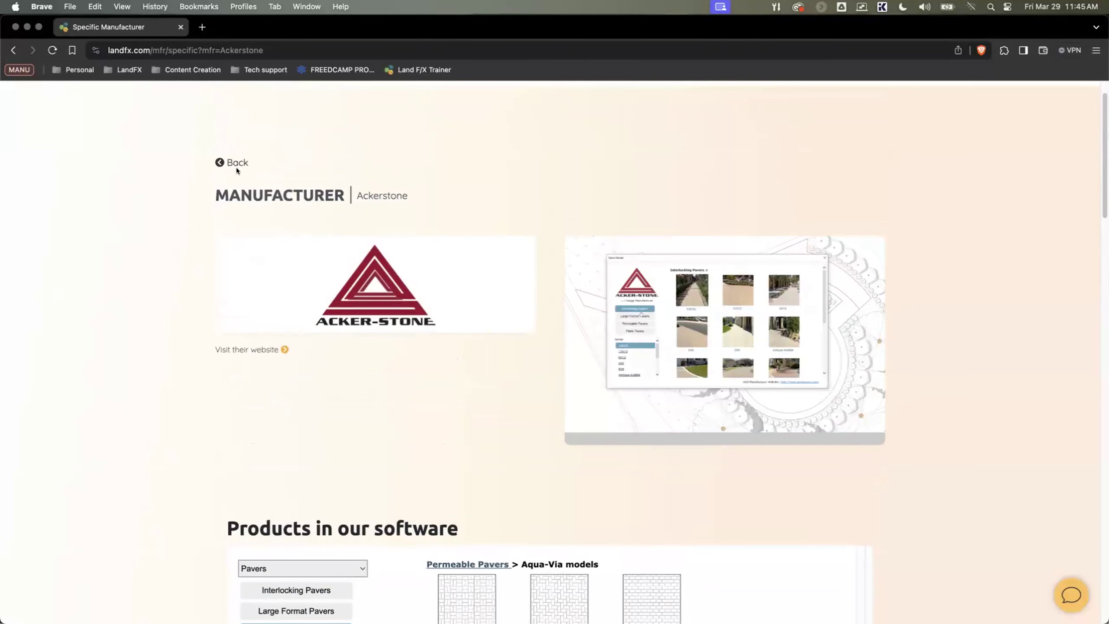
pyautogui.click(236, 164)
pyautogui.scroll(-5, 353, 380)
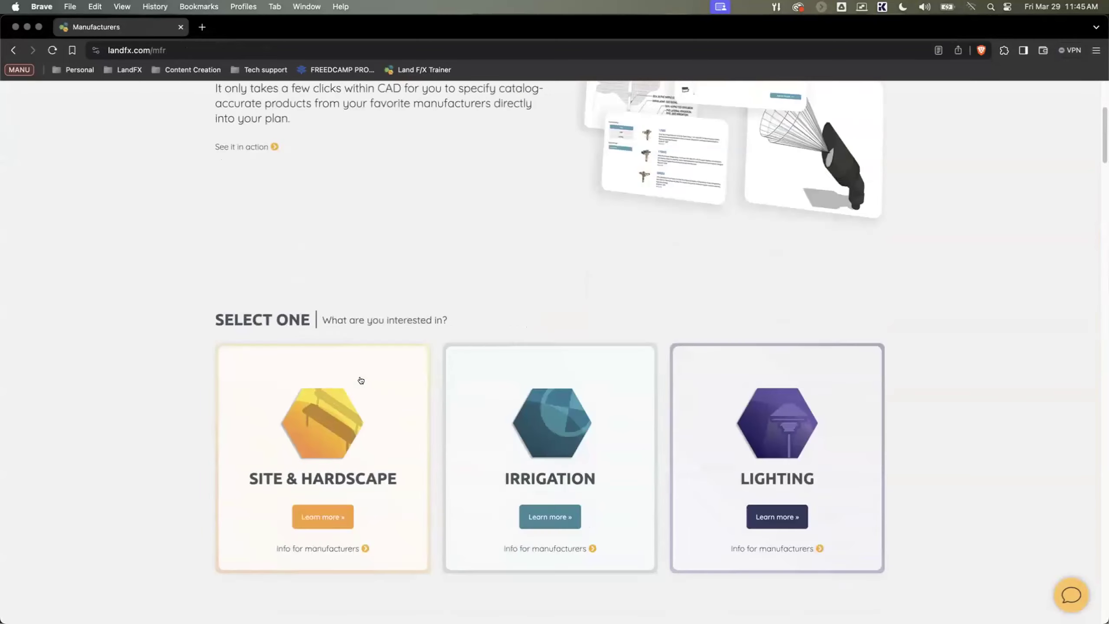
pyautogui.scroll(-20, 363, 378)
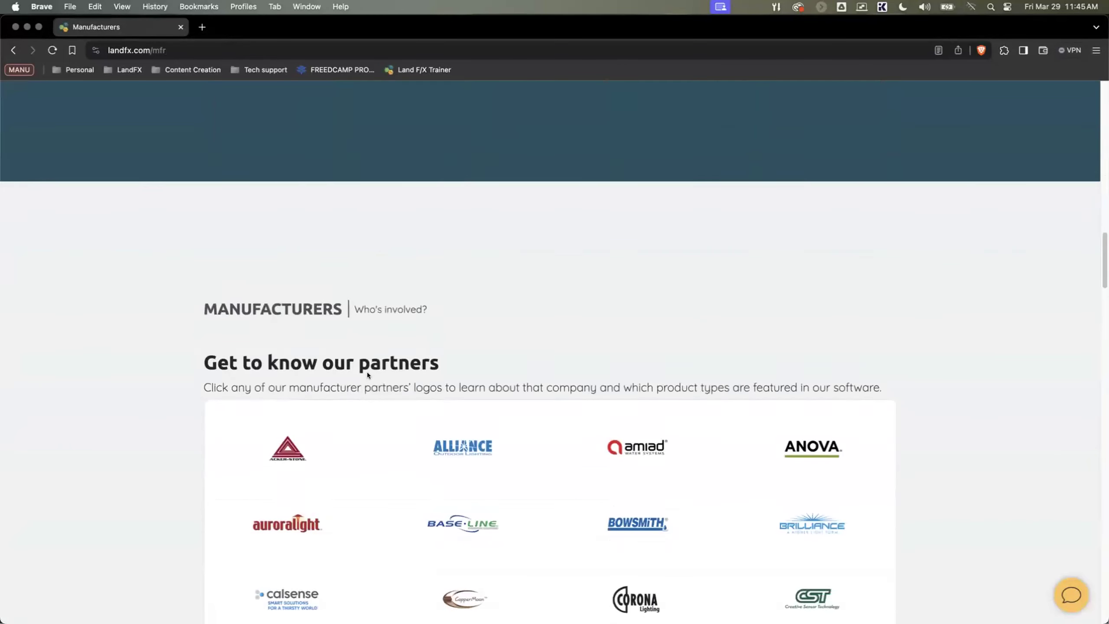
pyautogui.scroll(-3, 367, 374)
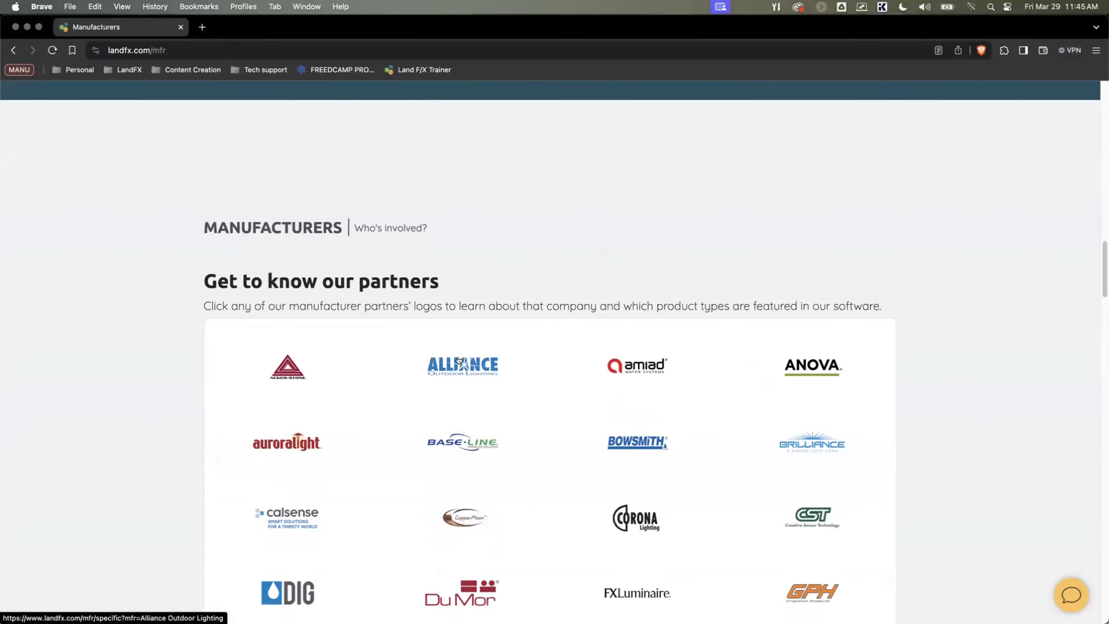
# Step: Open partner pages in separate tabs, including Amiad, Anova, Brilliance, Bowsmith, Baseline, Auroralight, Calsense, CopperMoon, Corona Lighting, FX Luminaire and DuMor
pyautogui.keyDown('super'); pyautogui.click(636, 366); pyautogui.keyUp('super')
pyautogui.keyDown('super'); pyautogui.click(812, 366); pyautogui.keyUp('super')
pyautogui.keyDown('super'); pyautogui.click(802, 441); pyautogui.keyUp('super')
pyautogui.keyDown('super'); pyautogui.click(637, 441); pyautogui.keyUp('super')
pyautogui.keyDown('super'); pyautogui.click(463, 441); pyautogui.keyUp('super')
pyautogui.keyDown('super'); pyautogui.click(305, 441); pyautogui.keyUp('super')
pyautogui.scroll(-7, 364, 446)
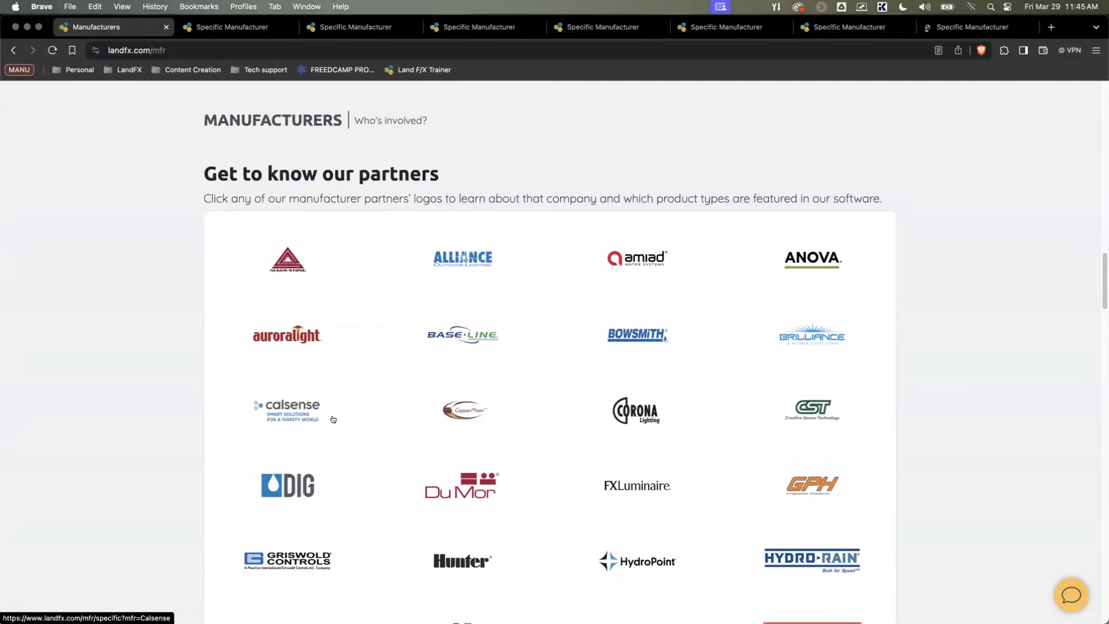
pyautogui.keyDown('super'); pyautogui.click(295, 323); pyautogui.keyUp('super')
pyautogui.scroll(1, 462, 317)
pyautogui.keyDown('super'); pyautogui.click(464, 318); pyautogui.keyUp('super')
pyautogui.keyDown('super'); pyautogui.click(629, 349); pyautogui.keyUp('super')
pyautogui.keyDown('super'); pyautogui.click(637, 397); pyautogui.keyUp('super')
pyautogui.keyDown('super'); pyautogui.click(462, 398); pyautogui.keyUp('super')
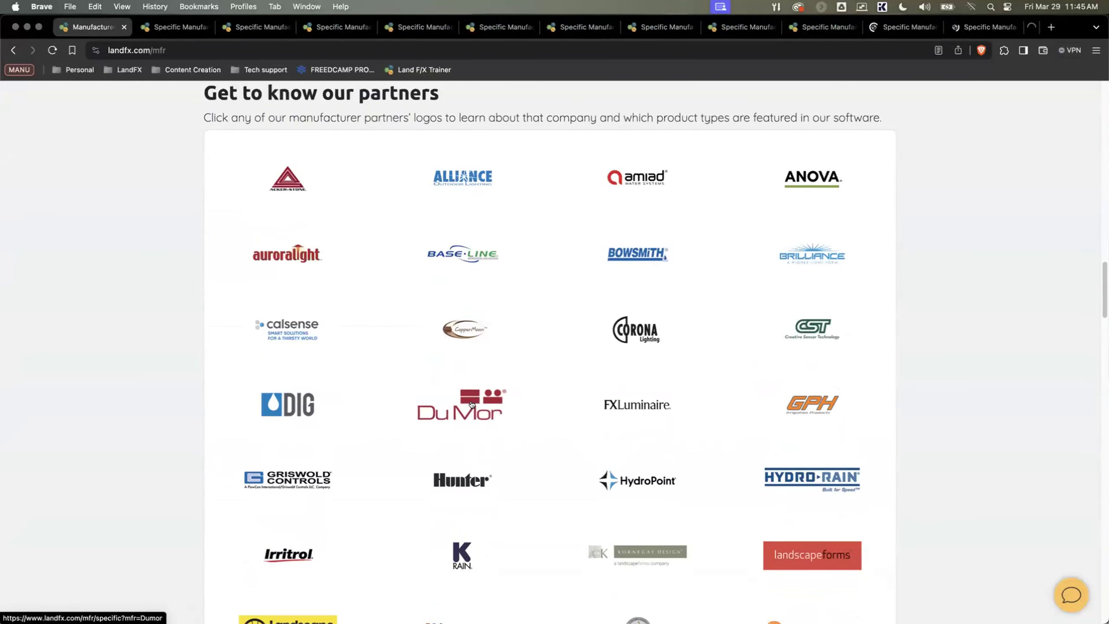
# Step: Open further manufacturer pages from the lower part of the partner list in separate tabs, including Rain Bird and Munro
pyautogui.scroll(-4, 480, 441)
pyautogui.scroll(-2, 480, 440)
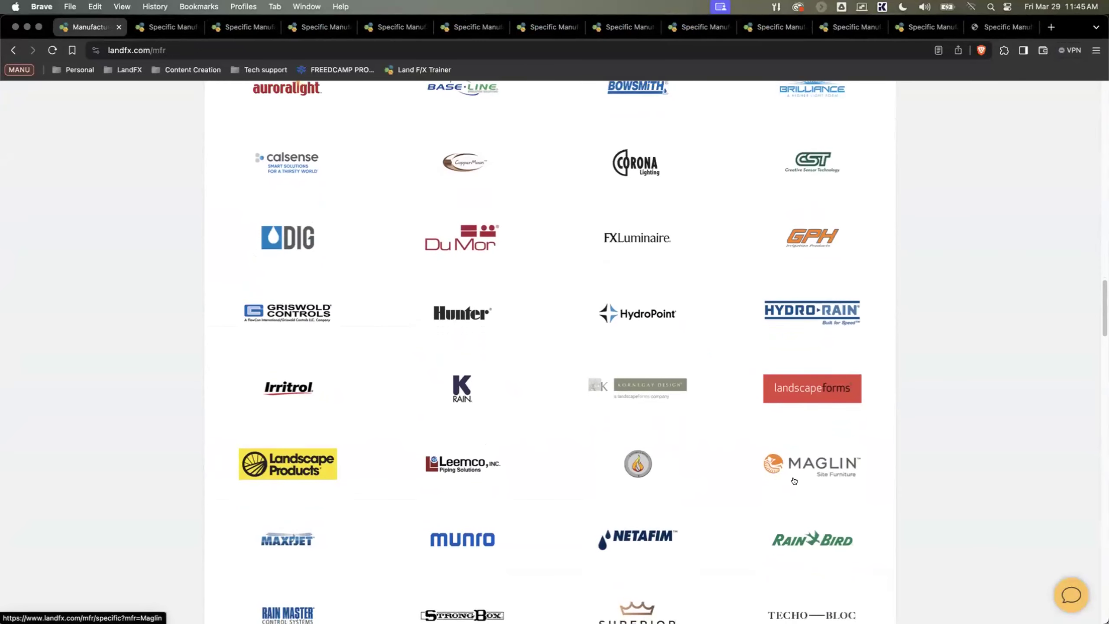
pyautogui.keyDown('super'); pyautogui.click(802, 526); pyautogui.keyUp('super')
pyautogui.scroll(-1, 644, 526)
pyautogui.scroll(1, 524, 502)
pyautogui.scroll(-2, 449, 488)
pyautogui.keyDown('super'); pyautogui.click(459, 473); pyautogui.keyUp('super')
pyautogui.keyDown('super'); pyautogui.click(459, 474); pyautogui.keyUp('super')
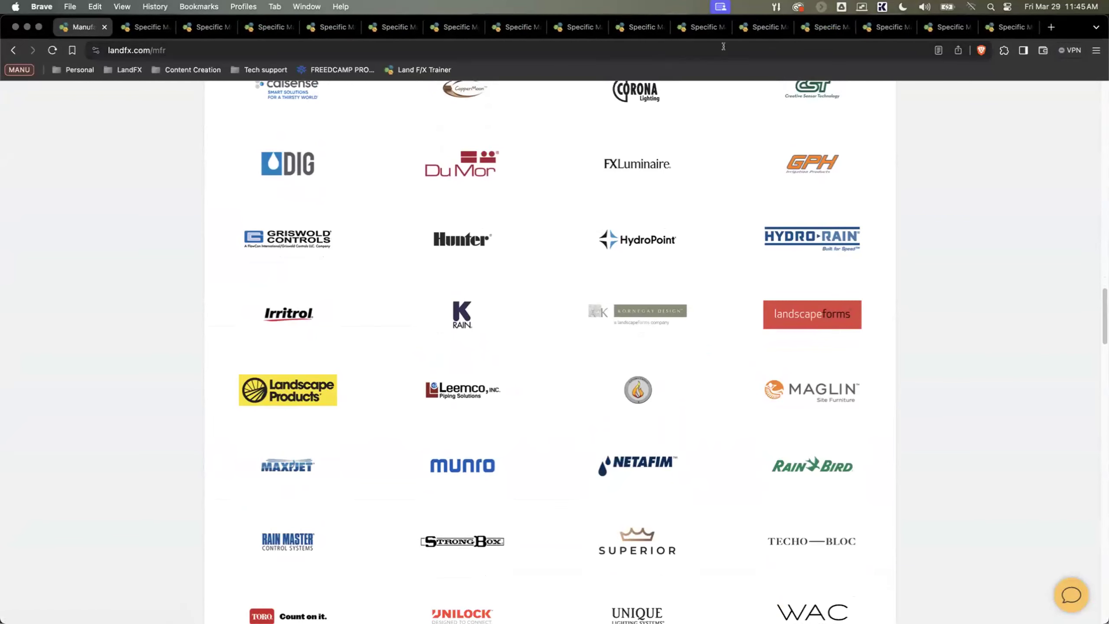
# Step: Review the CopperMoon Lighting products, and view the Controller Accessories on the Calsense page
pyautogui.click(627, 31)
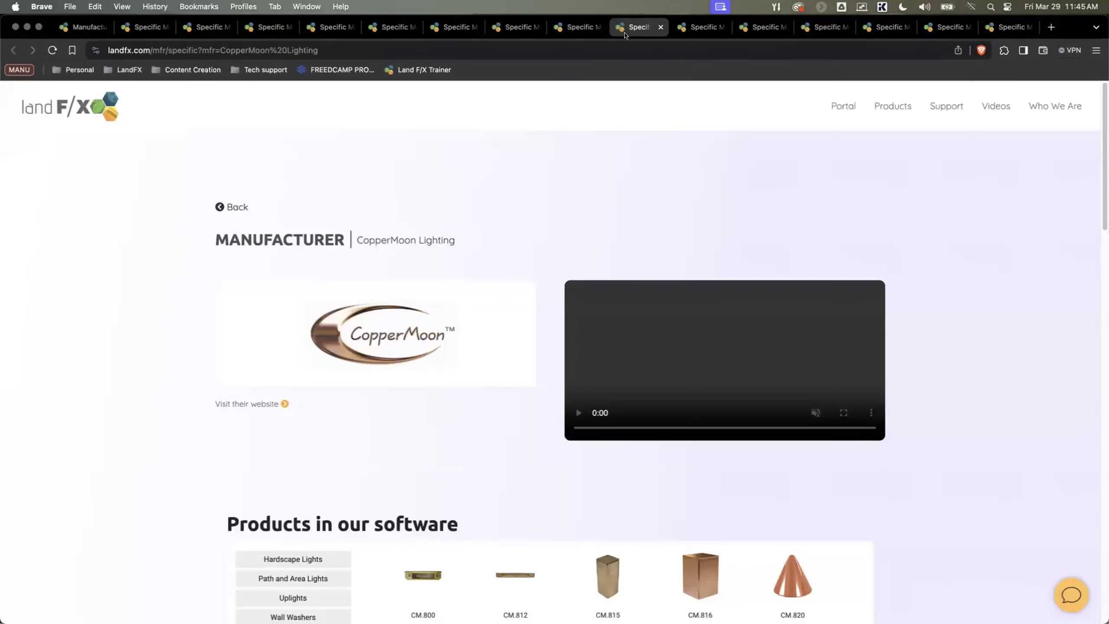
pyautogui.scroll(-5, 392, 323)
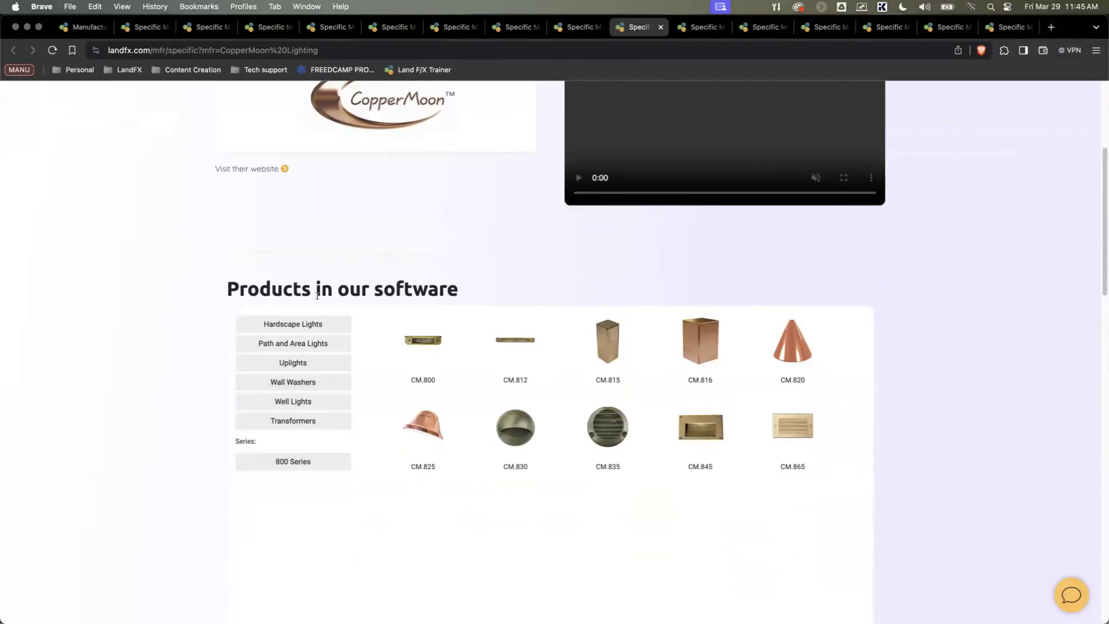
pyautogui.click(566, 27)
pyautogui.scroll(-4, 408, 320)
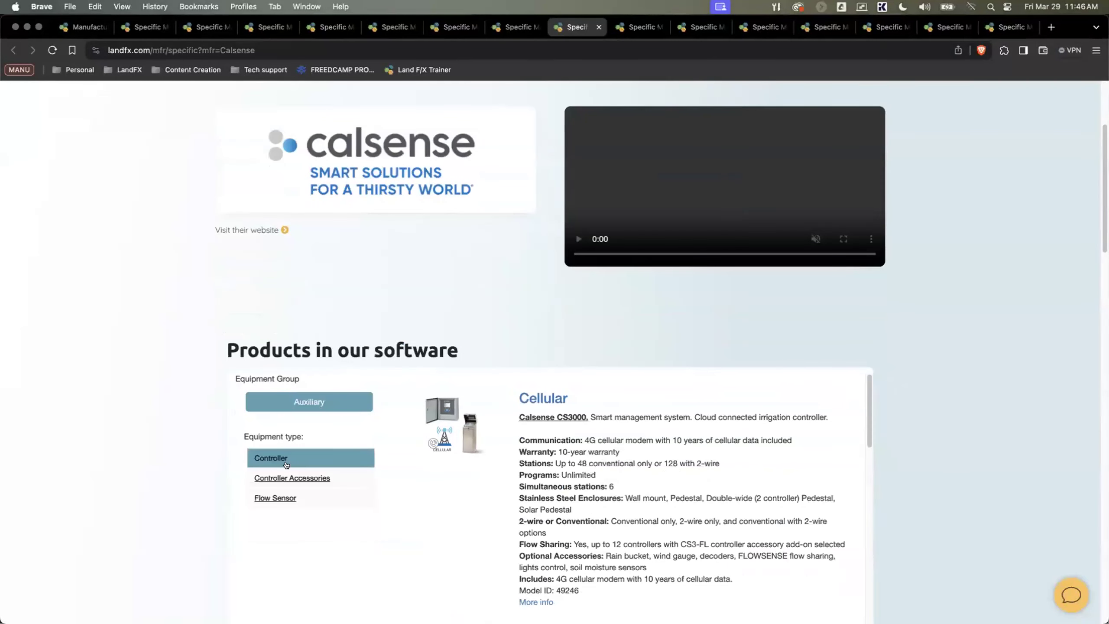
pyautogui.scroll(-1, 286, 472)
pyautogui.click(277, 482)
pyautogui.click(292, 463)
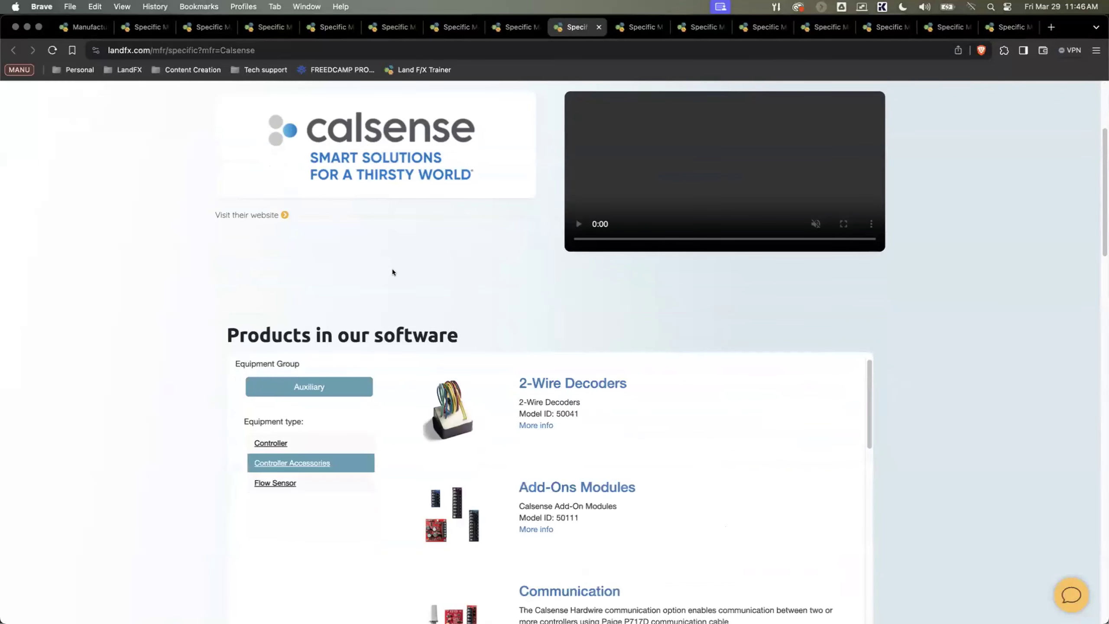
# Step: Close the Corona Lighting, FX Luminaire and following manufacturer tabs up to the Rain Bird page
pyautogui.click(691, 29)
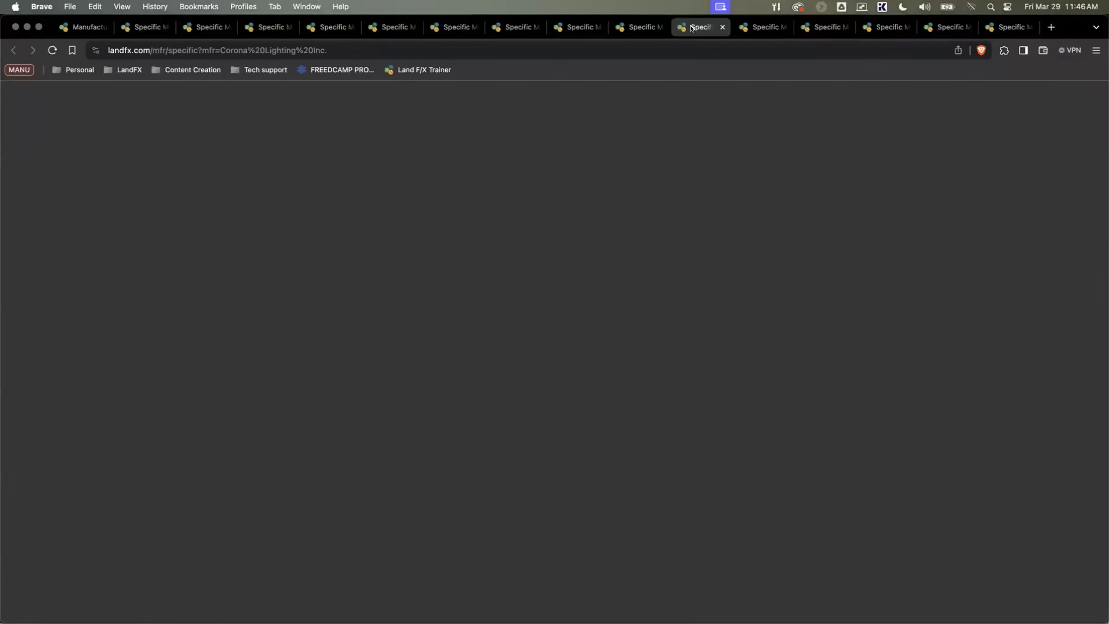
pyautogui.middleClick(690, 29)
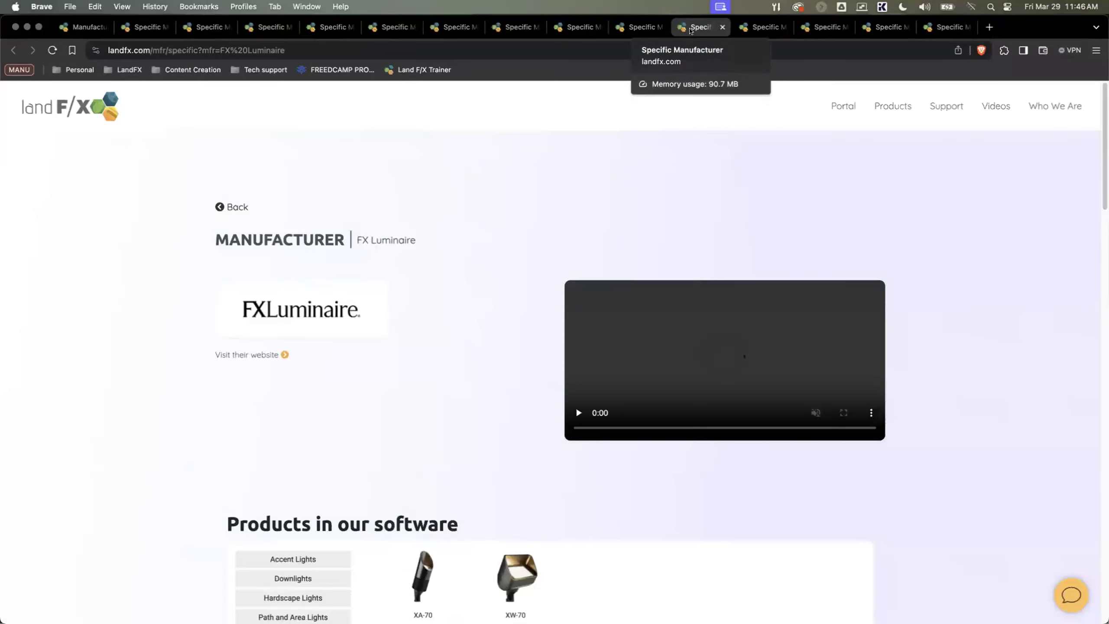
pyautogui.middleClick(691, 28)
pyautogui.middleClick(691, 29)
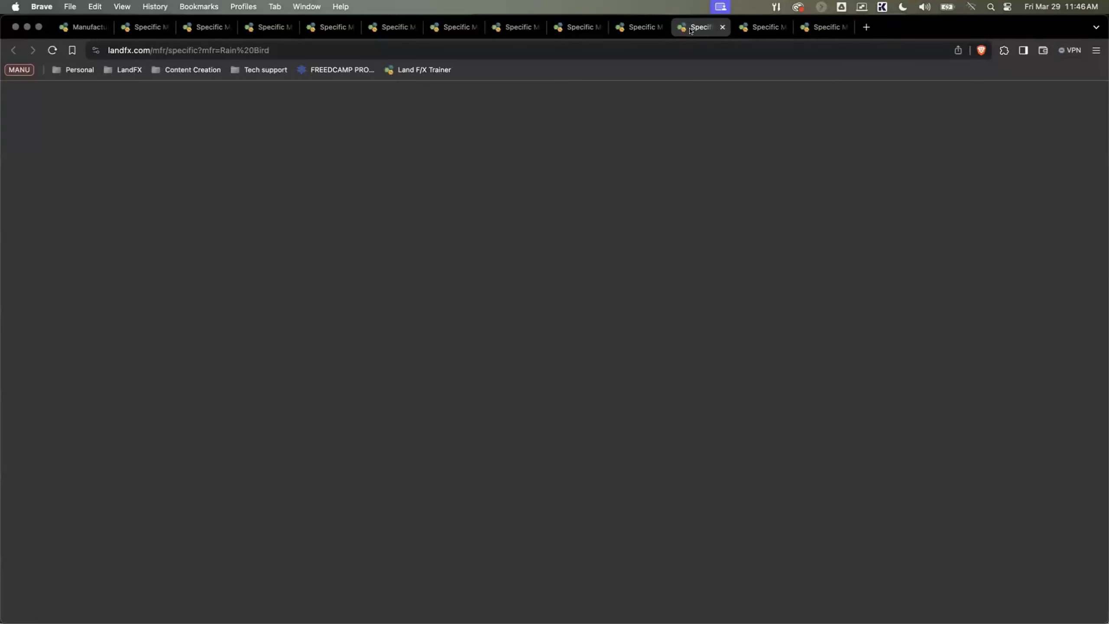
# Step: Browse Rain Bird's Head equipment through the Shrub Impact, Shrub Rotary and Shrub Rotor types
pyautogui.scroll(-5, 436, 349)
pyautogui.scroll(-6, 436, 352)
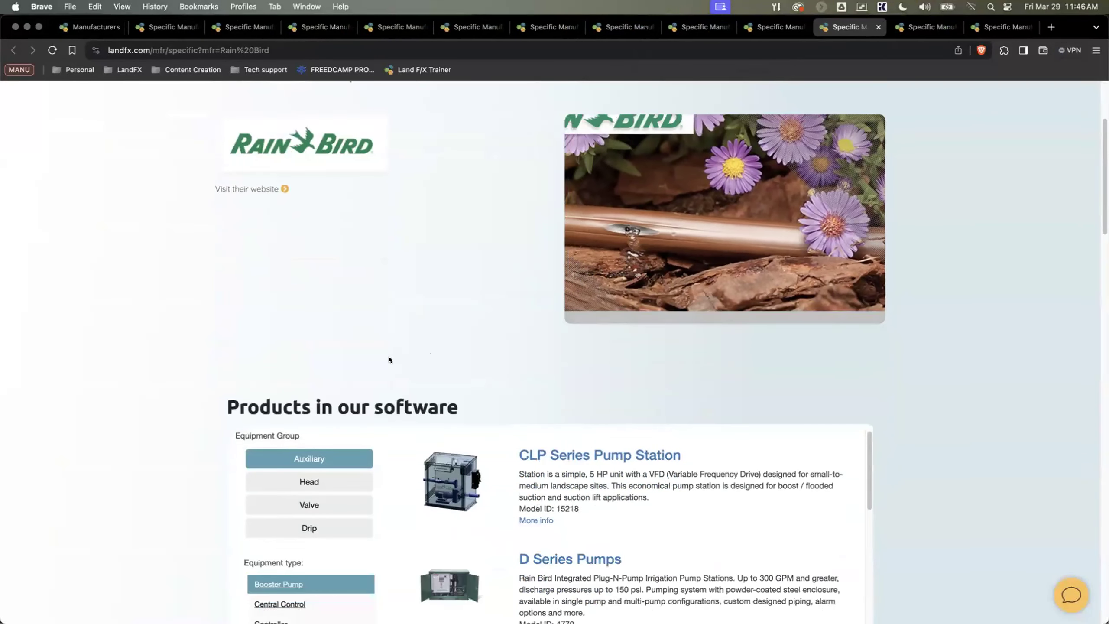
pyautogui.click(298, 351)
pyautogui.scroll(-3, 298, 352)
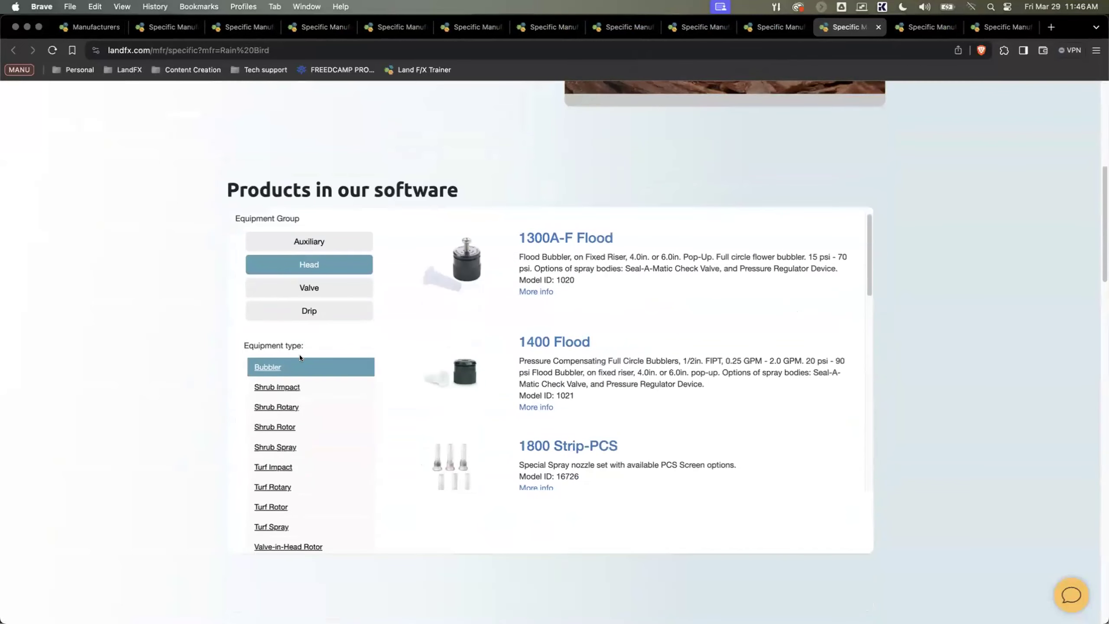
pyautogui.click(284, 394)
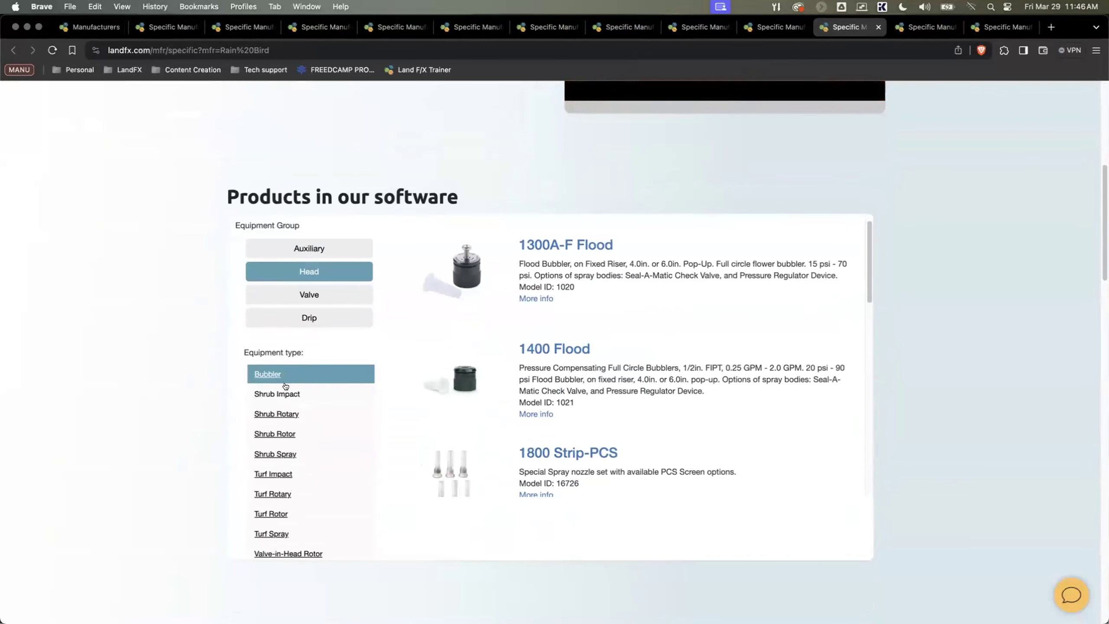
pyautogui.click(278, 417)
pyautogui.click(277, 432)
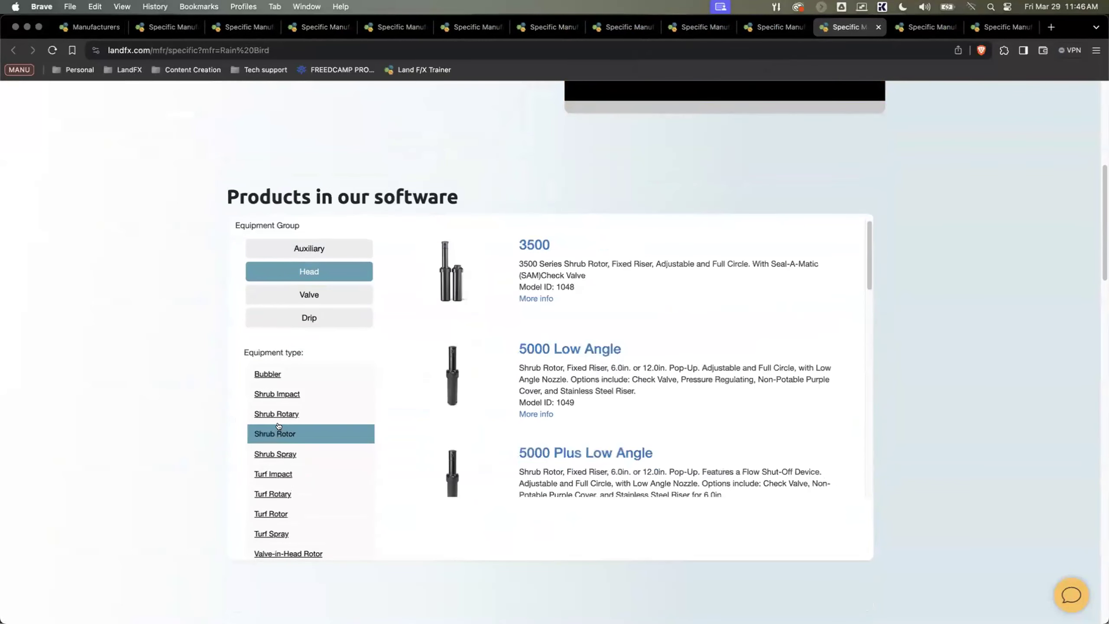
# Step: View Rain Bird's Drip Air Relief Valve equipment in the Drip group, and look over the page's Recent news section
pyautogui.click(307, 315)
pyautogui.click(286, 394)
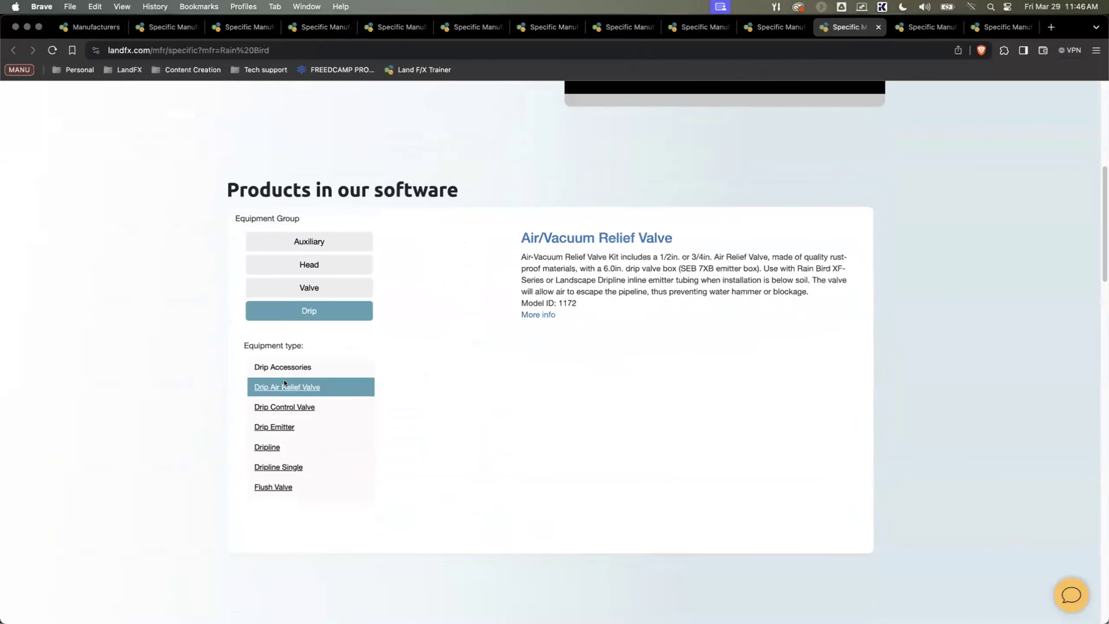
pyautogui.scroll(1, 345, 245)
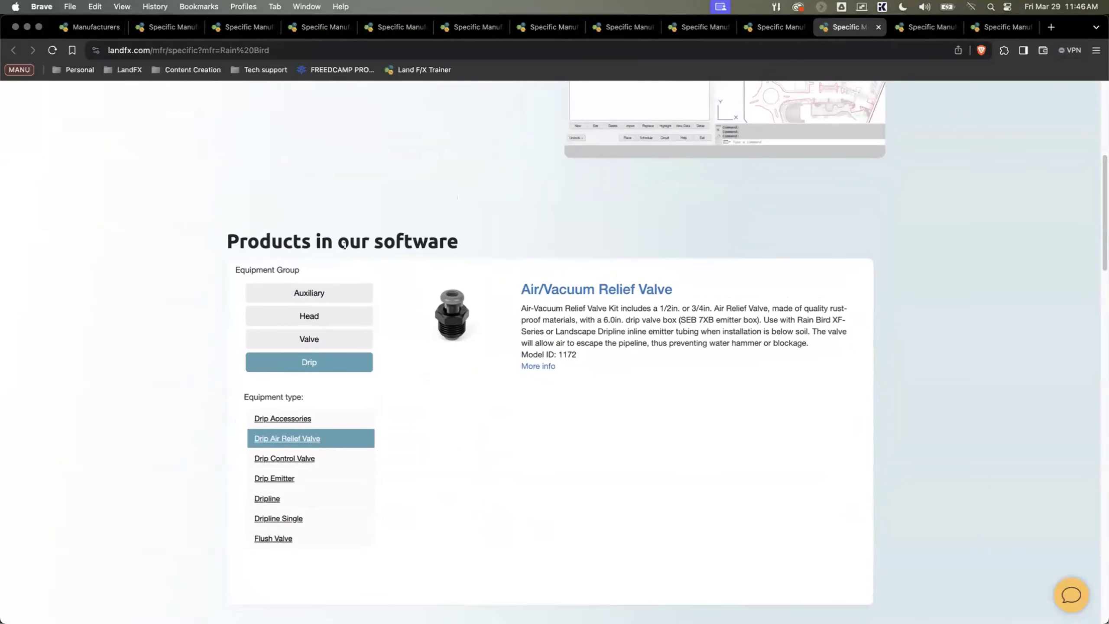
pyautogui.scroll(-10, 345, 245)
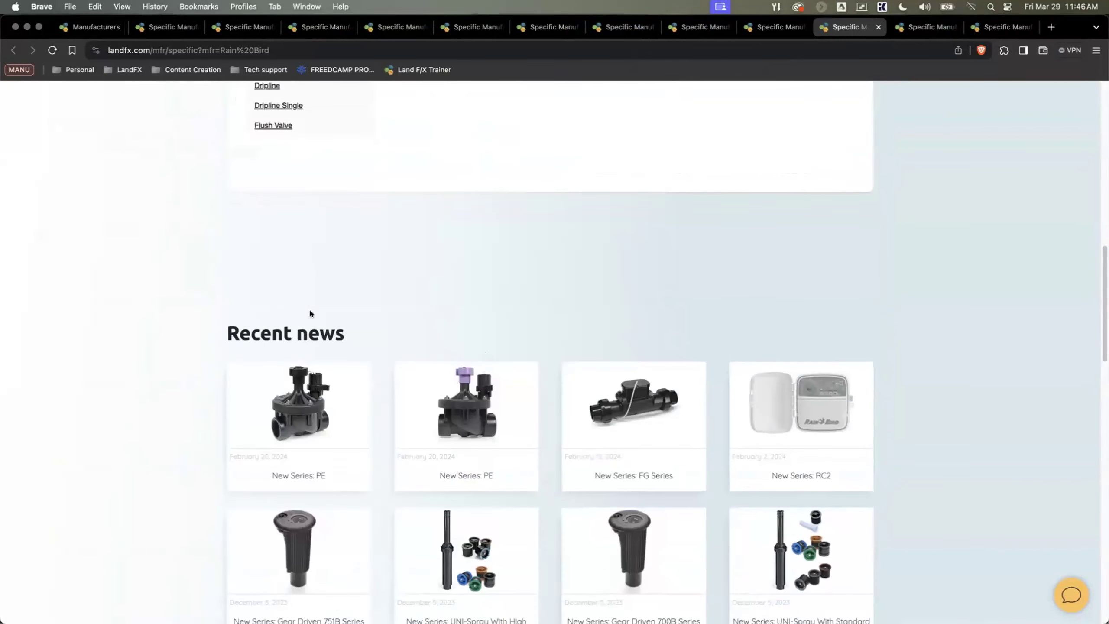
# Step: Look over Rain Bird's Recent news, Guest Webinars and Manufacturer Connection sections, and close the Rain Bird page
pyautogui.scroll(-3, 310, 314)
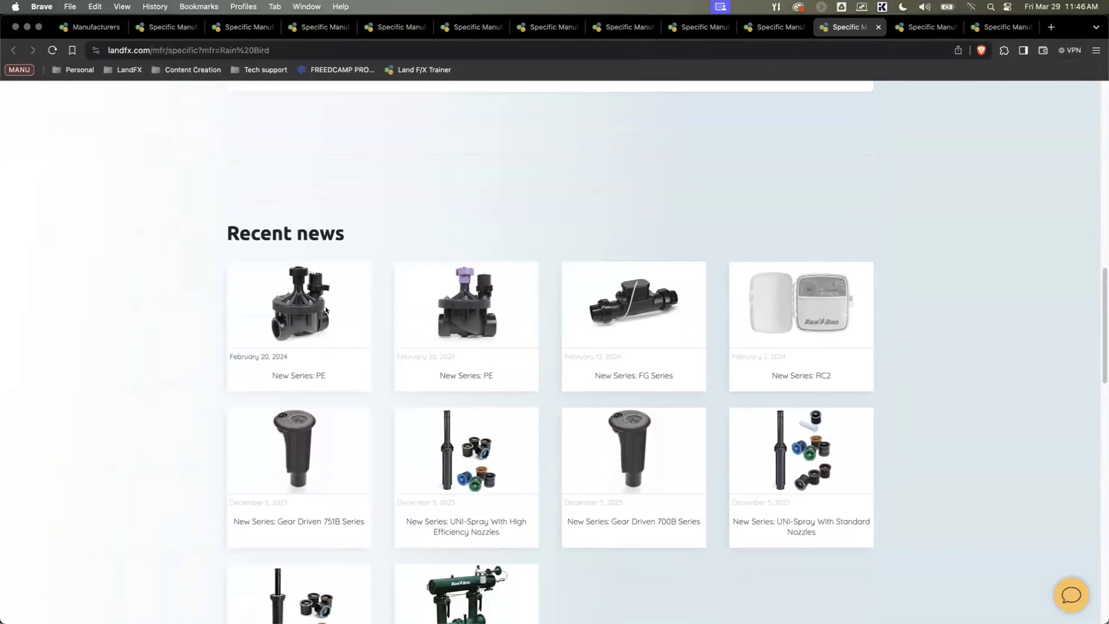
pyautogui.scroll(-8, 326, 310)
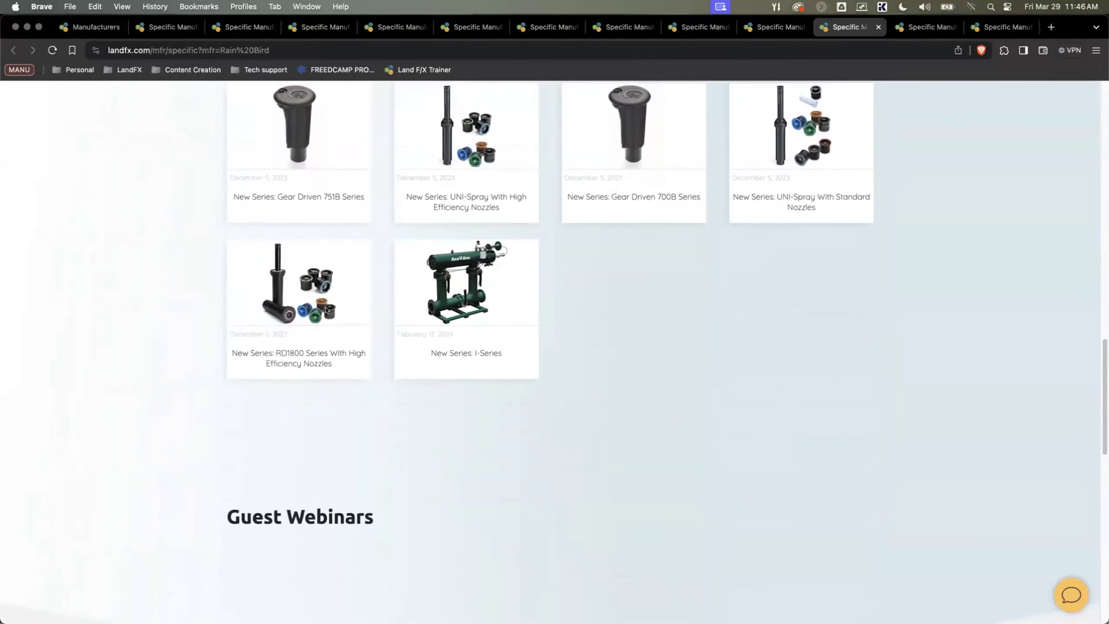
pyautogui.scroll(-5, 326, 310)
pyautogui.scroll(4, 326, 310)
pyautogui.scroll(-9, 326, 310)
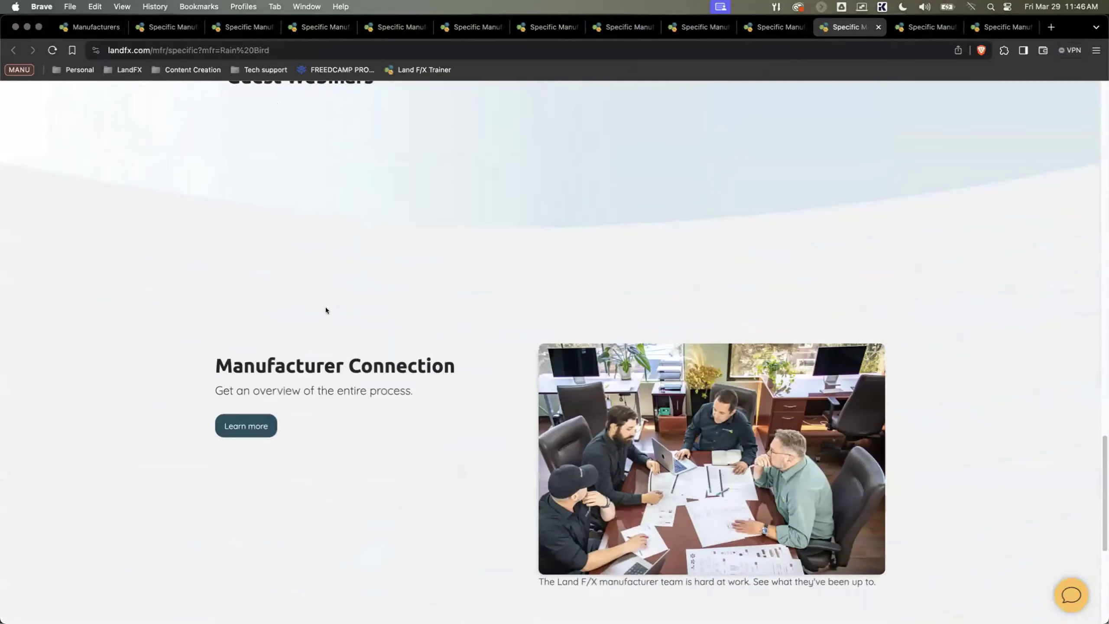
pyautogui.scroll(-2, 325, 310)
pyautogui.scroll(15, 323, 312)
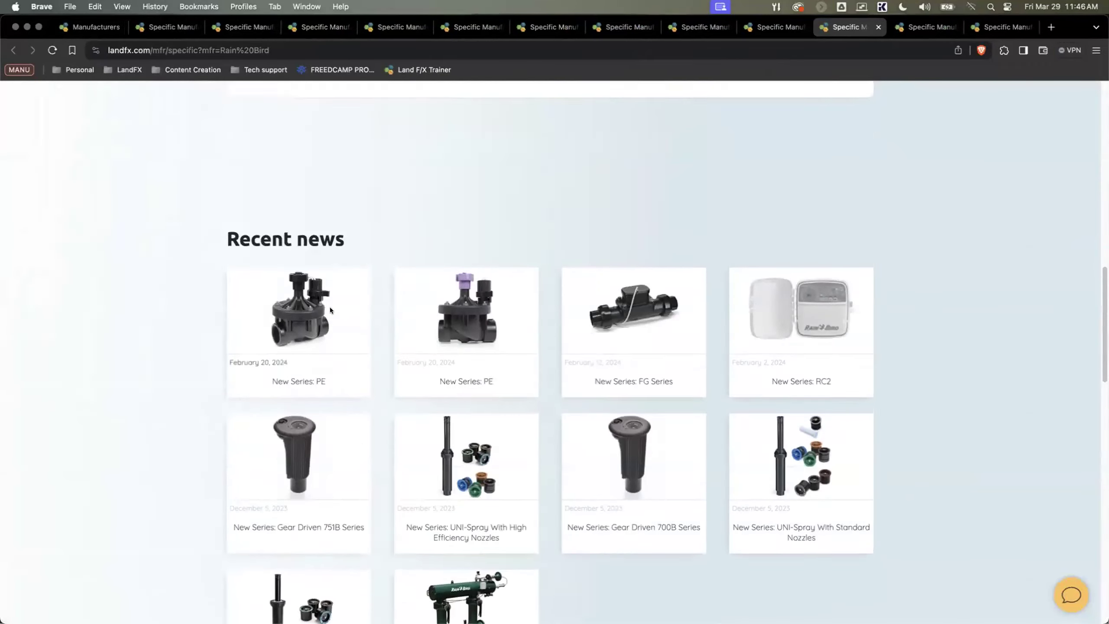
pyautogui.scroll(15, 329, 309)
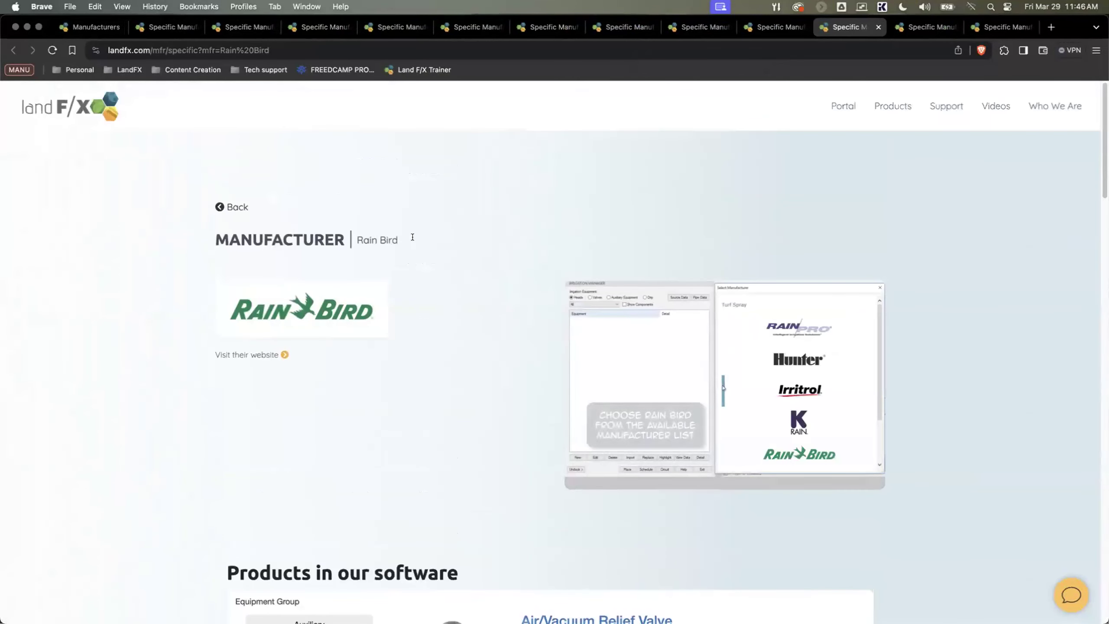
pyautogui.press('super+w')
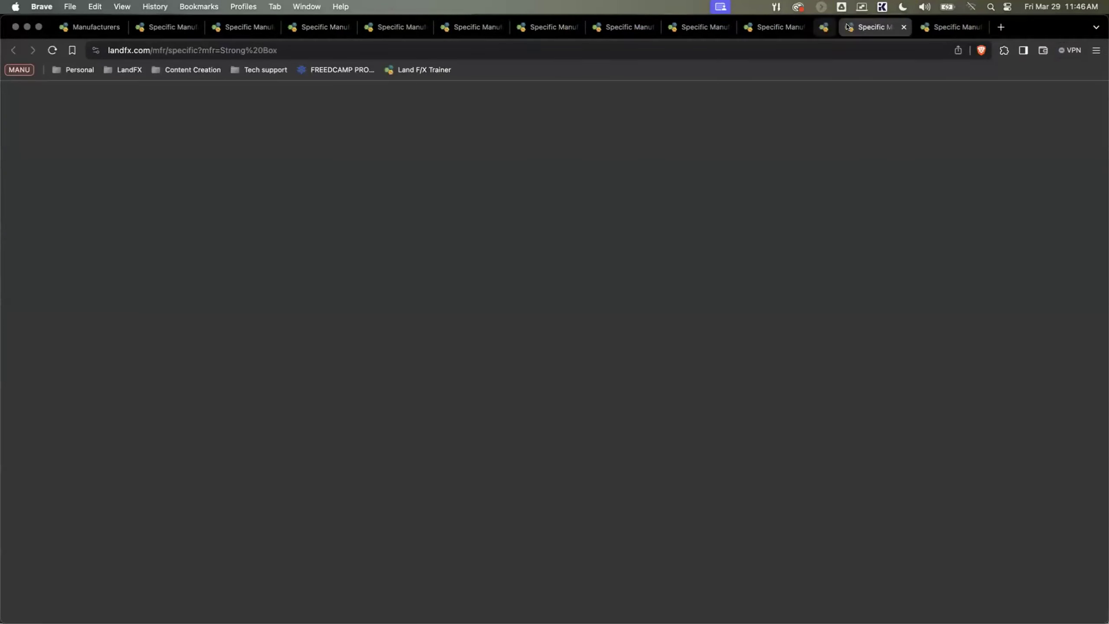
# Step: Review Strong Box's Enclosures products, and close the Strong Box and Munro pages
pyautogui.scroll(-4, 514, 300)
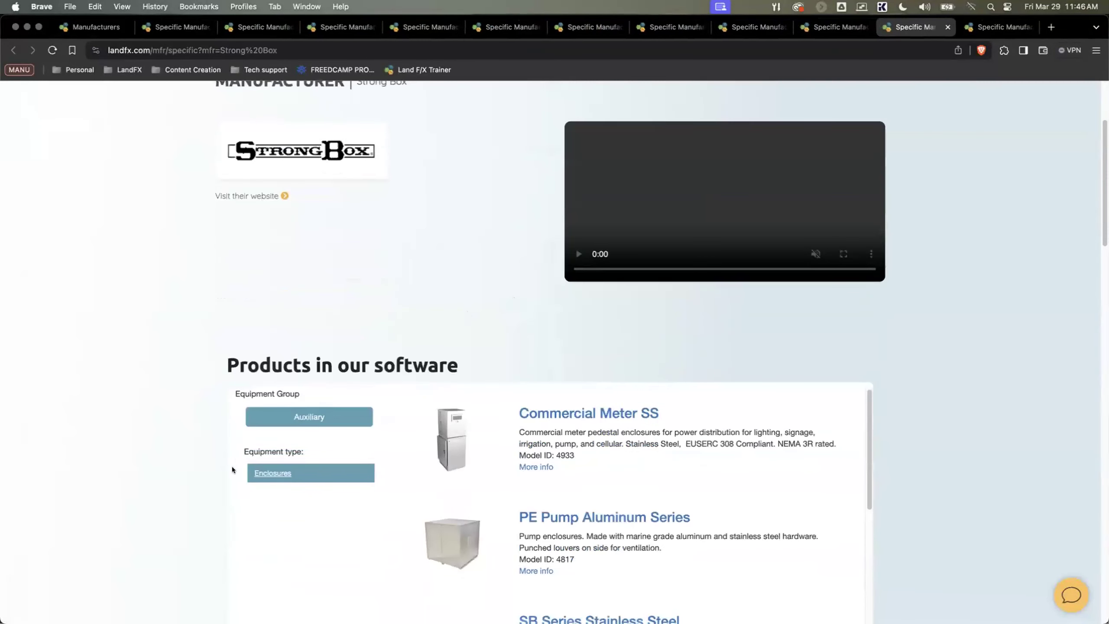
pyautogui.scroll(3, 422, 301)
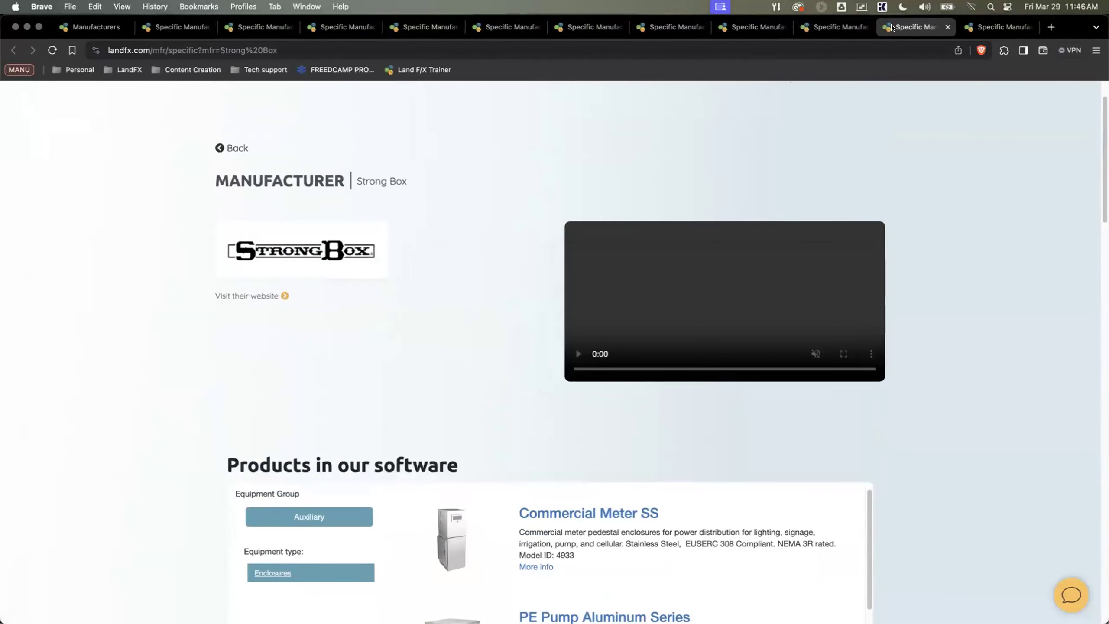
pyautogui.press('super+w')
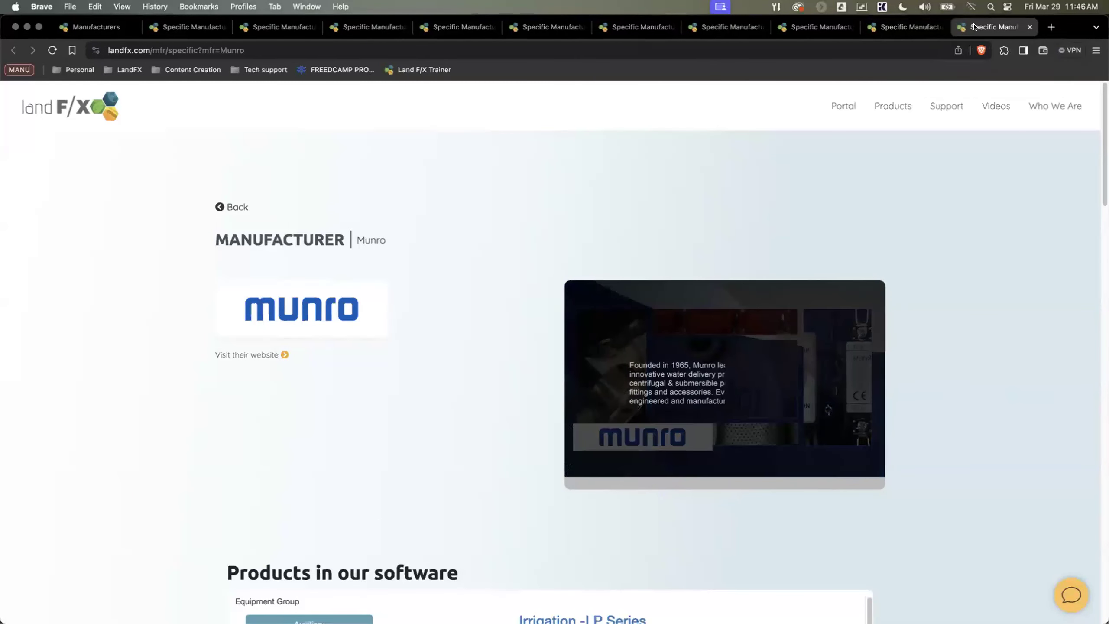
pyautogui.press('super+w')
# Step: Go back to the Manufacturer Connection overview and open its Irrigation section
pyautogui.scroll(5, 519, 222)
pyautogui.click(236, 206)
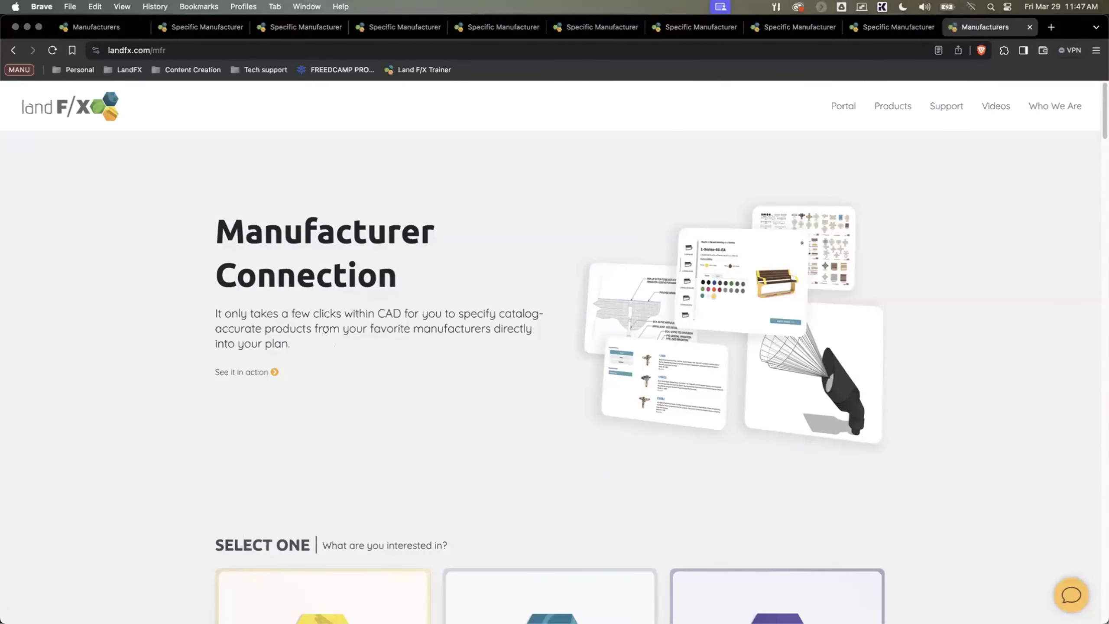
pyautogui.scroll(-3, 326, 329)
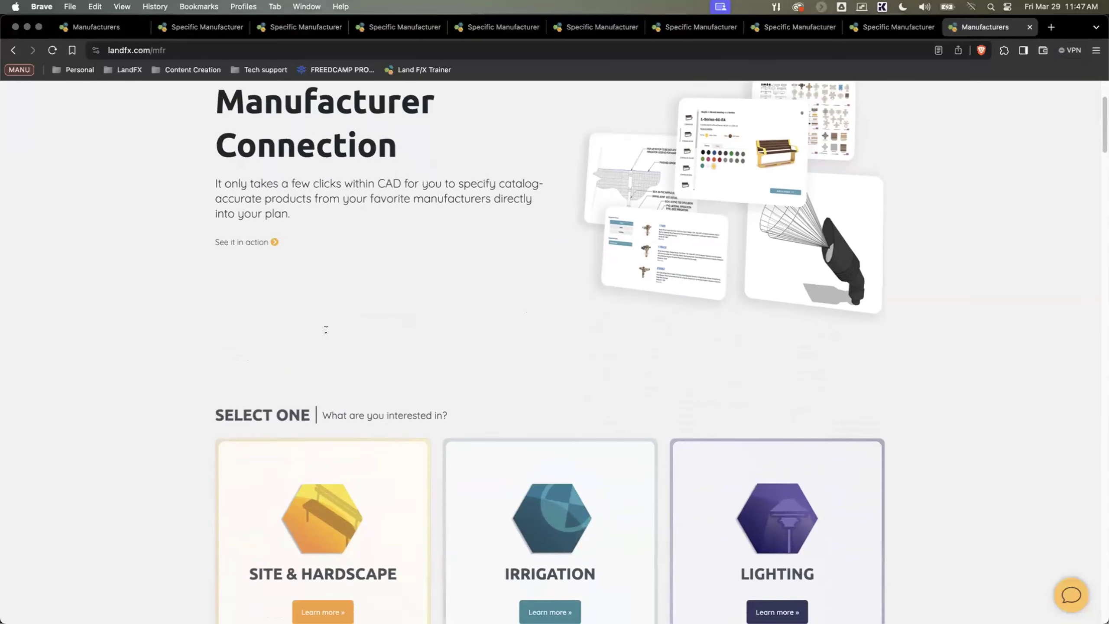
pyautogui.scroll(-4, 325, 327)
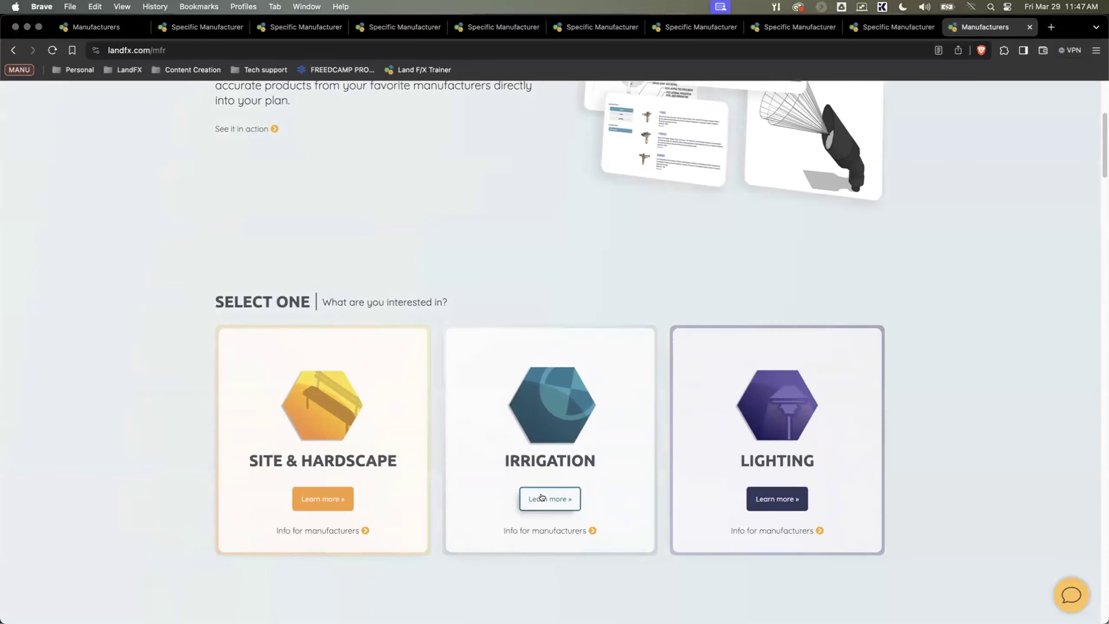
pyautogui.click(541, 498)
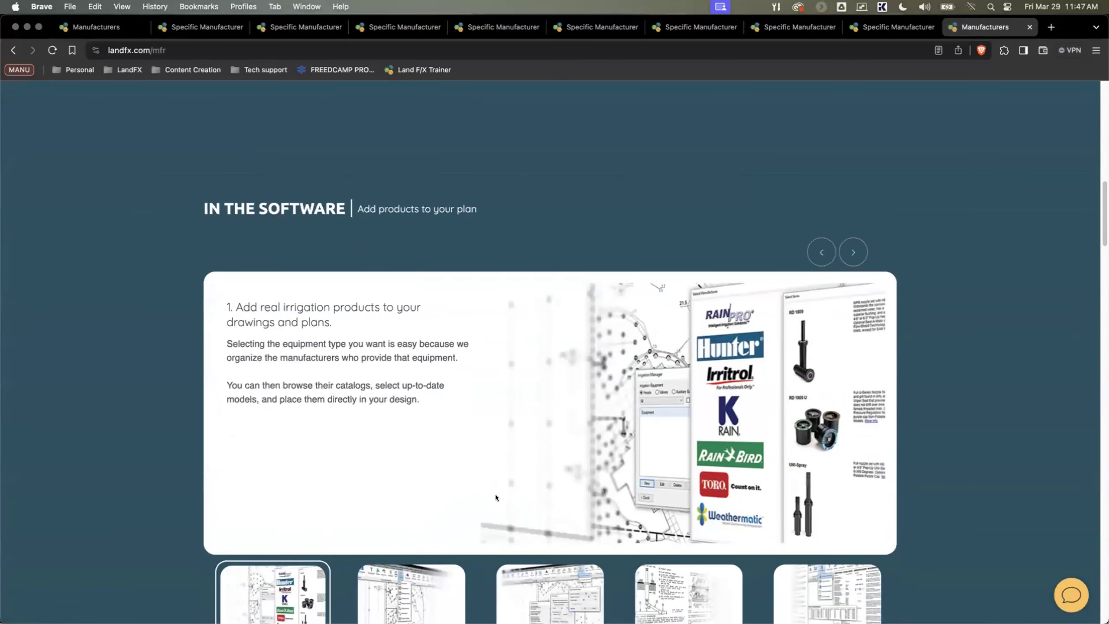
# Step: Examine the irrigation In the Software section and manufacturer partner logos, and close the Manufacturers and Calsense pages
pyautogui.scroll(-8, 499, 487)
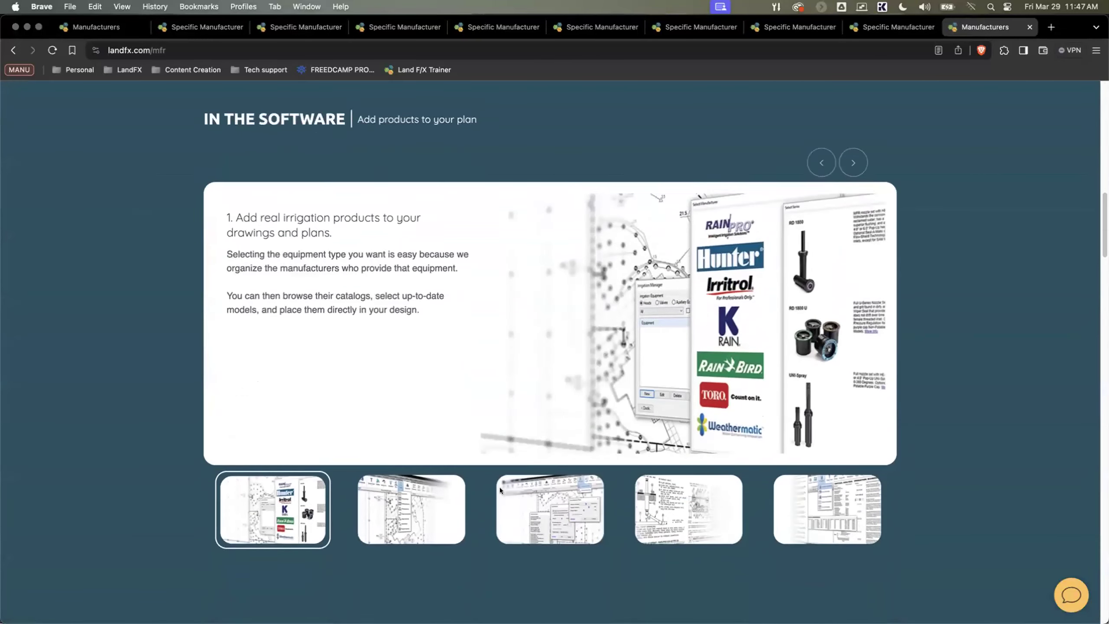
pyautogui.scroll(-6, 499, 487)
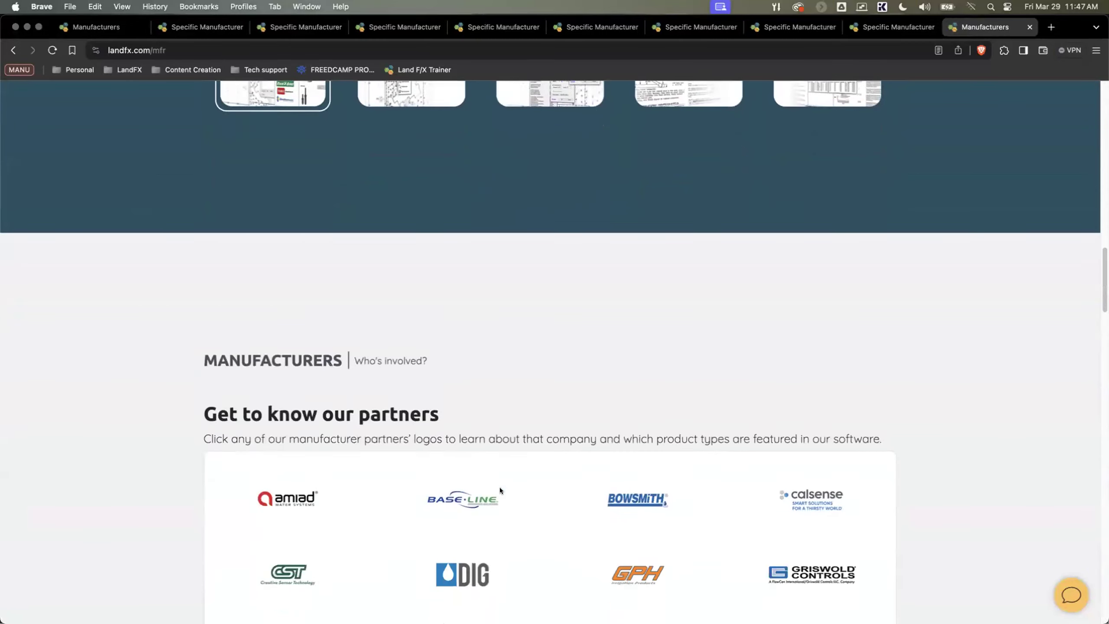
pyautogui.scroll(-3, 499, 487)
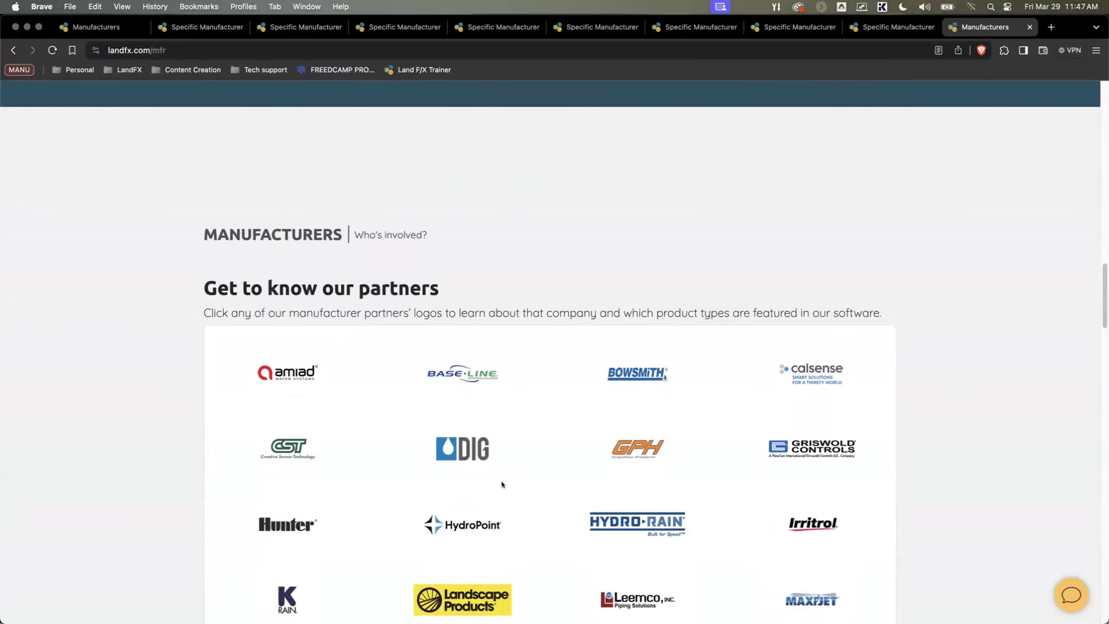
pyautogui.scroll(-3, 501, 482)
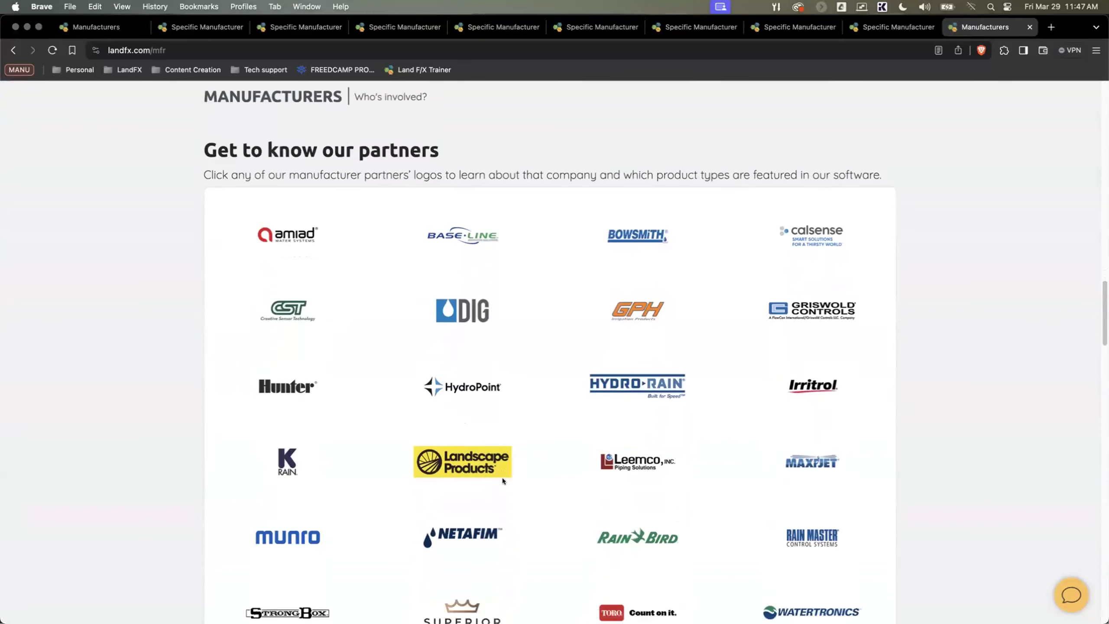
pyautogui.scroll(-2, 503, 480)
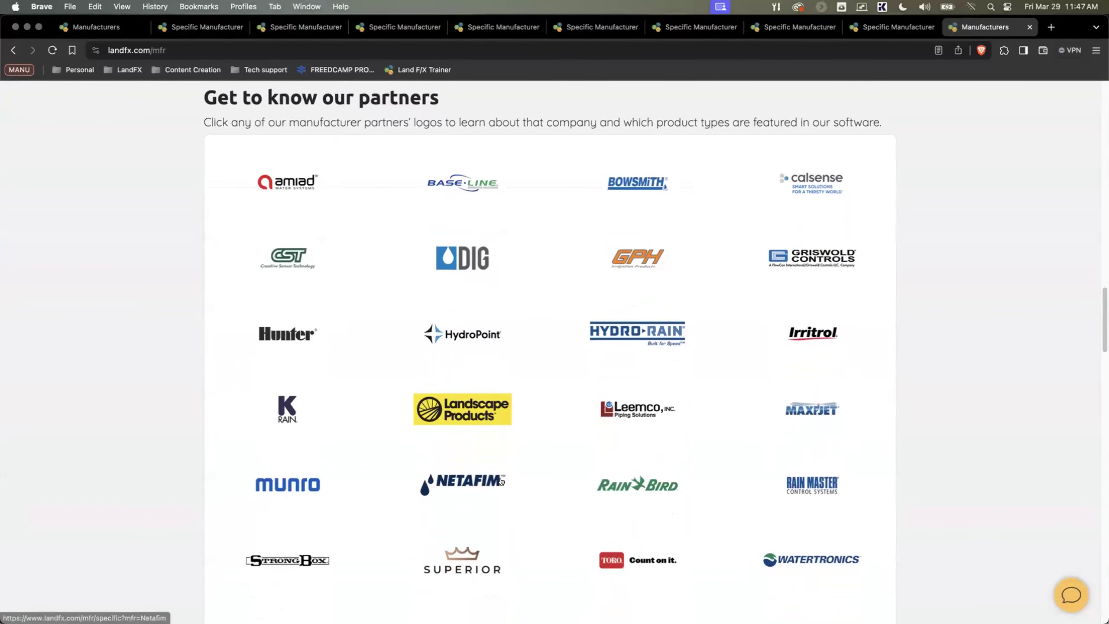
pyautogui.scroll(-2, 501, 482)
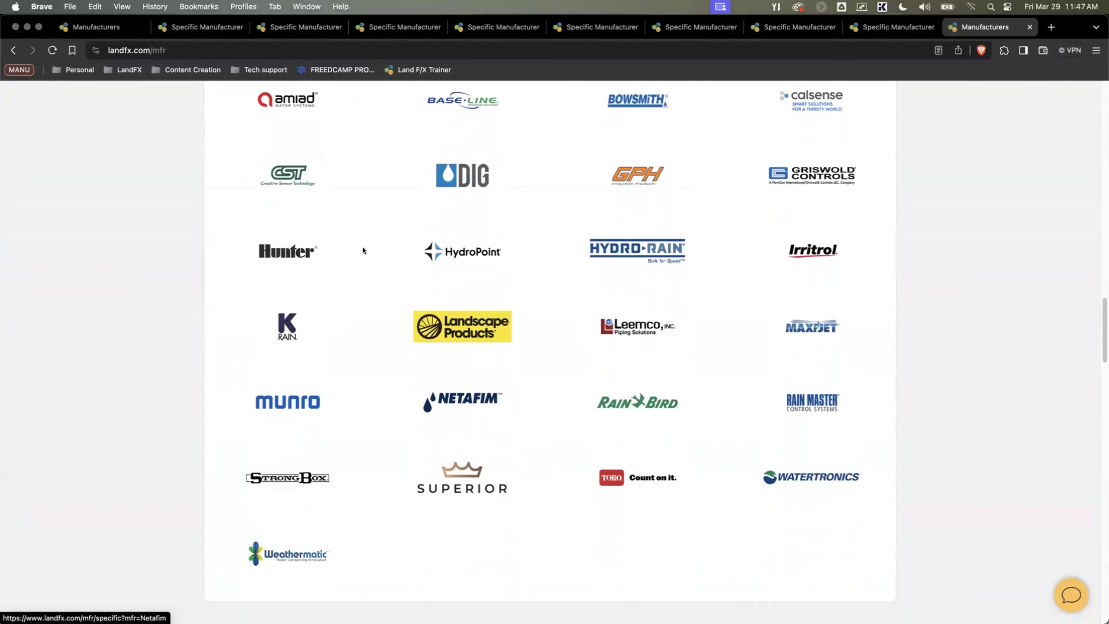
pyautogui.scroll(1, 152, 184)
pyautogui.press('super+w')
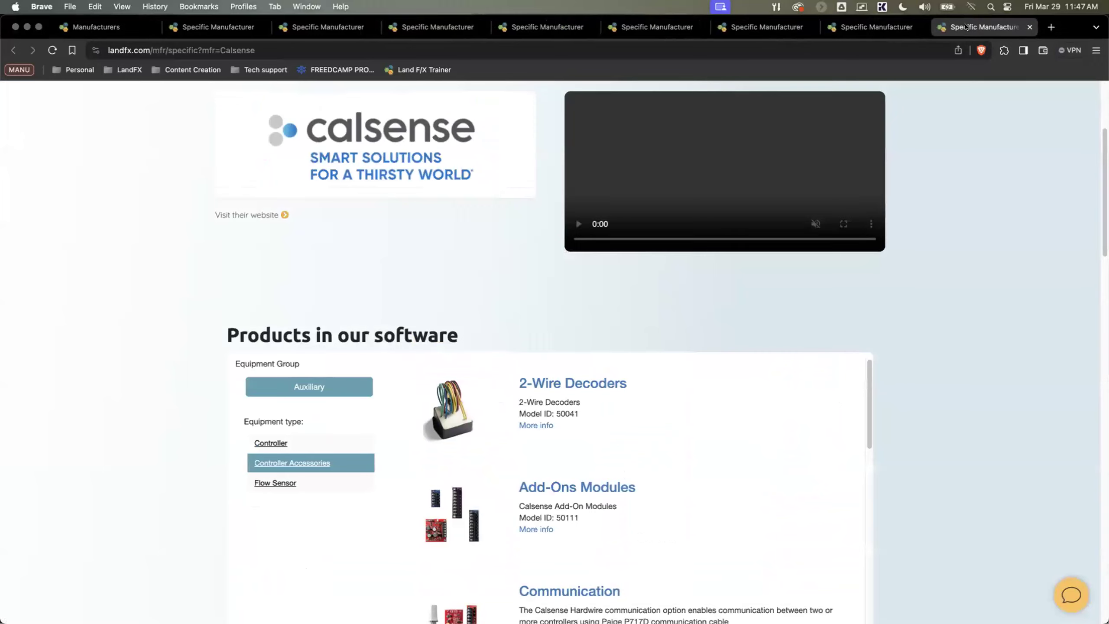
pyautogui.press('super+w')
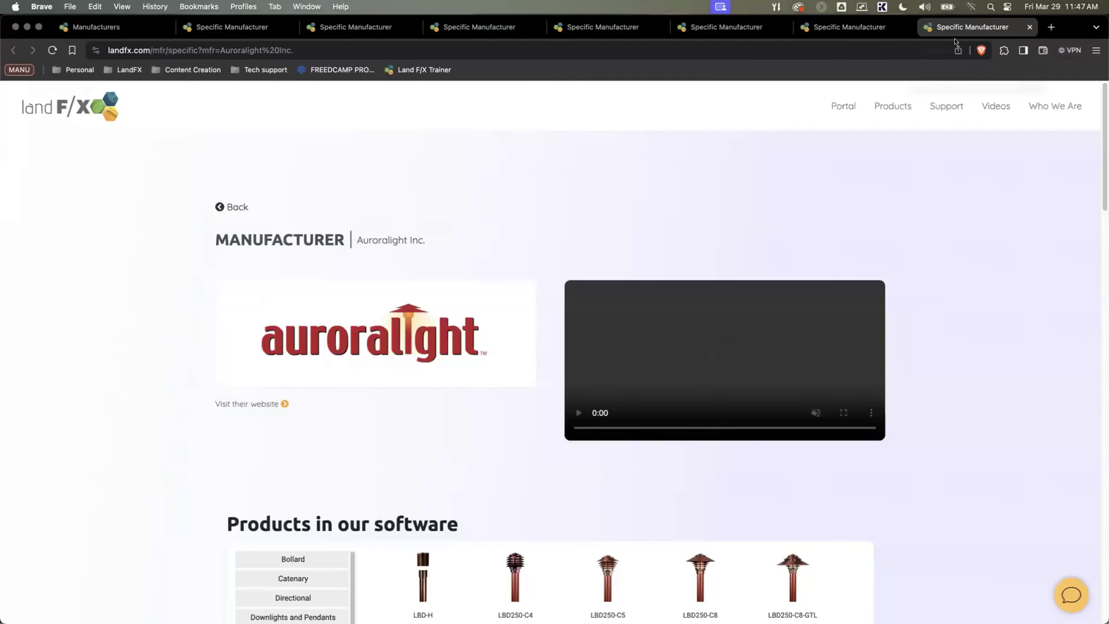
# Step: View the Directional lights in Auroralight's Products in our software catalog
pyautogui.scroll(-5, 490, 326)
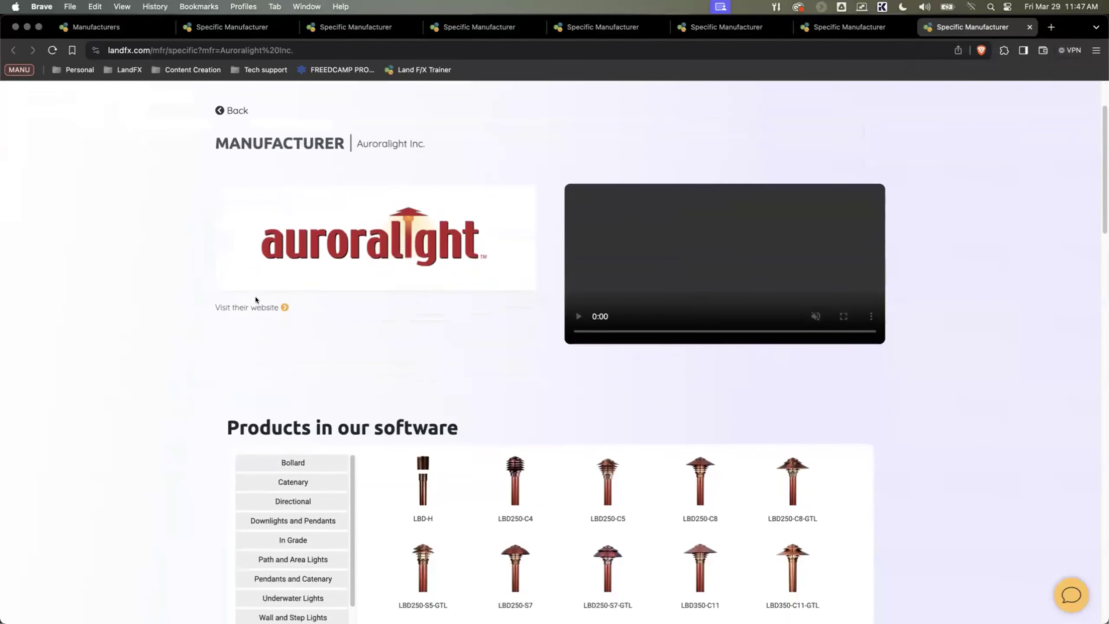
pyautogui.scroll(-5, 255, 299)
pyautogui.scroll(-1, 276, 340)
pyautogui.scroll(1, 277, 341)
pyautogui.click(282, 363)
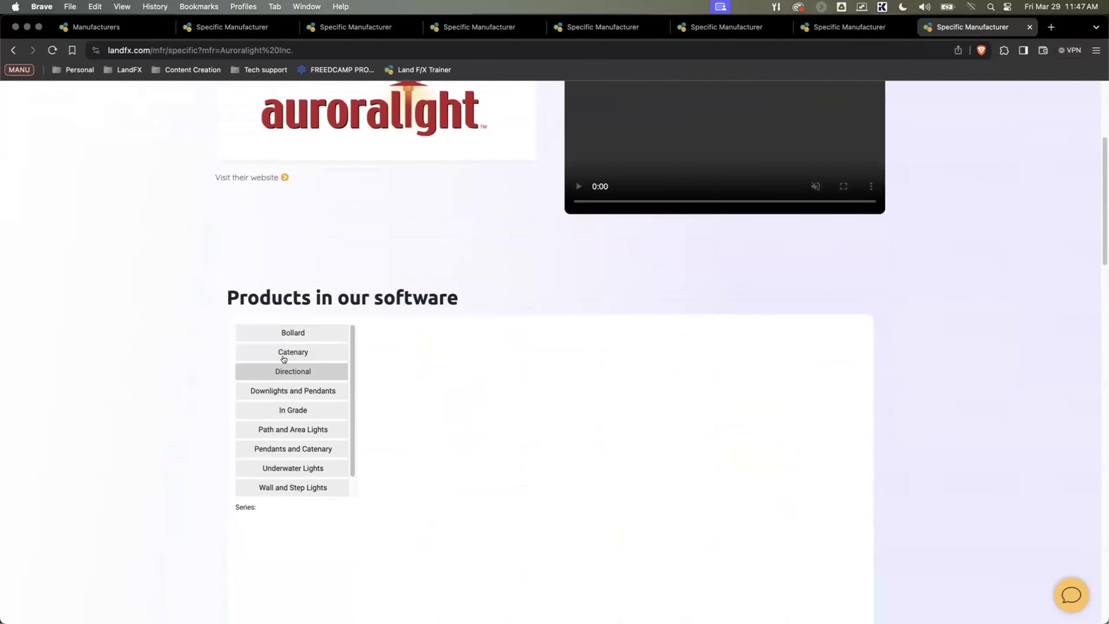
pyautogui.click(280, 377)
pyautogui.scroll(-1, 250, 389)
pyautogui.scroll(-2, 197, 394)
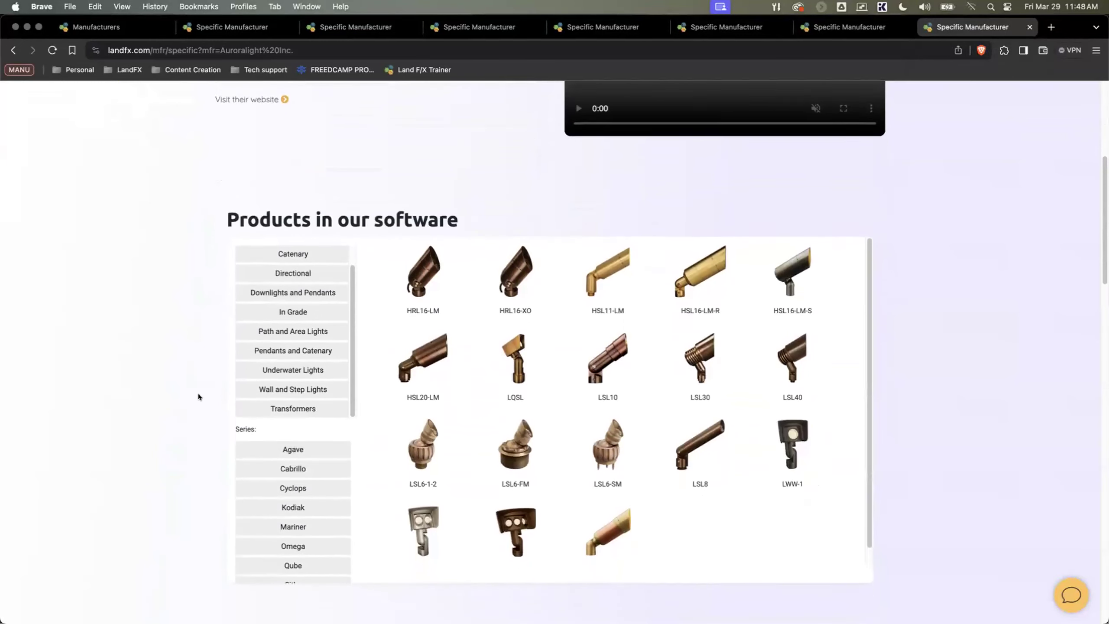
# Step: View Auroralight's Wall and Step Lights products, and close the Auroralight page
pyautogui.scroll(-1, 198, 397)
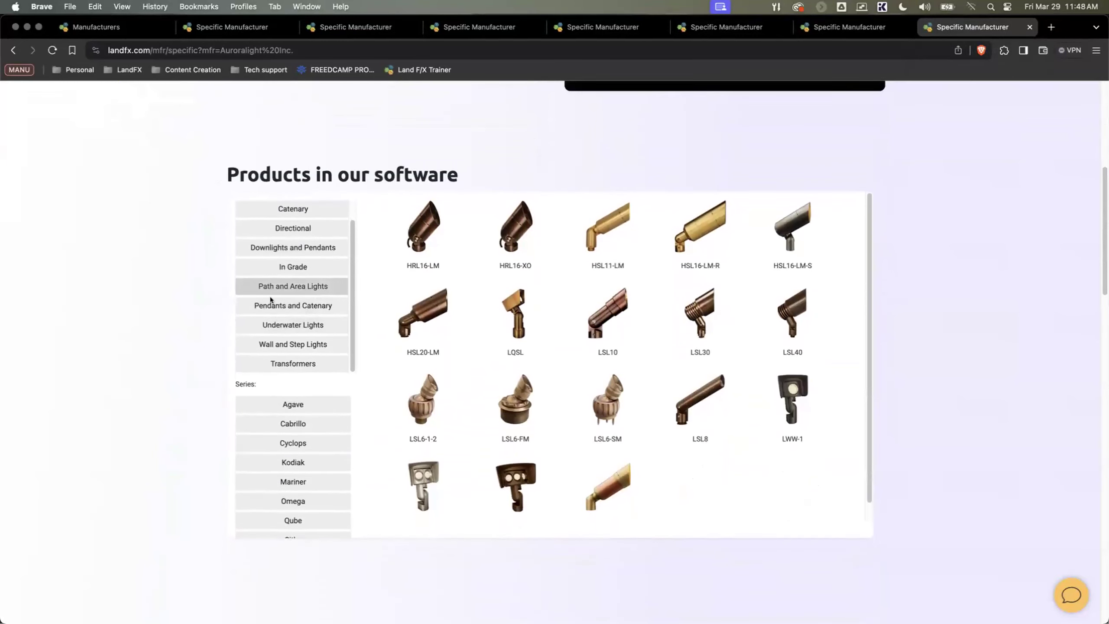
pyautogui.scroll(-1, 271, 301)
pyautogui.scroll(1, 270, 339)
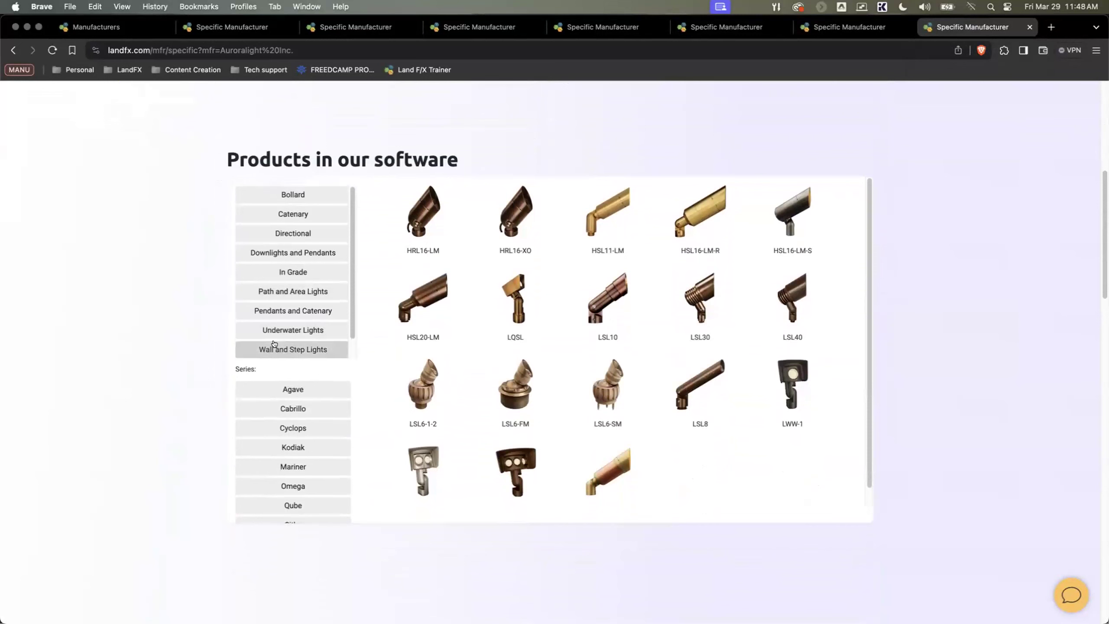
pyautogui.click(292, 313)
pyautogui.scroll(3, 293, 314)
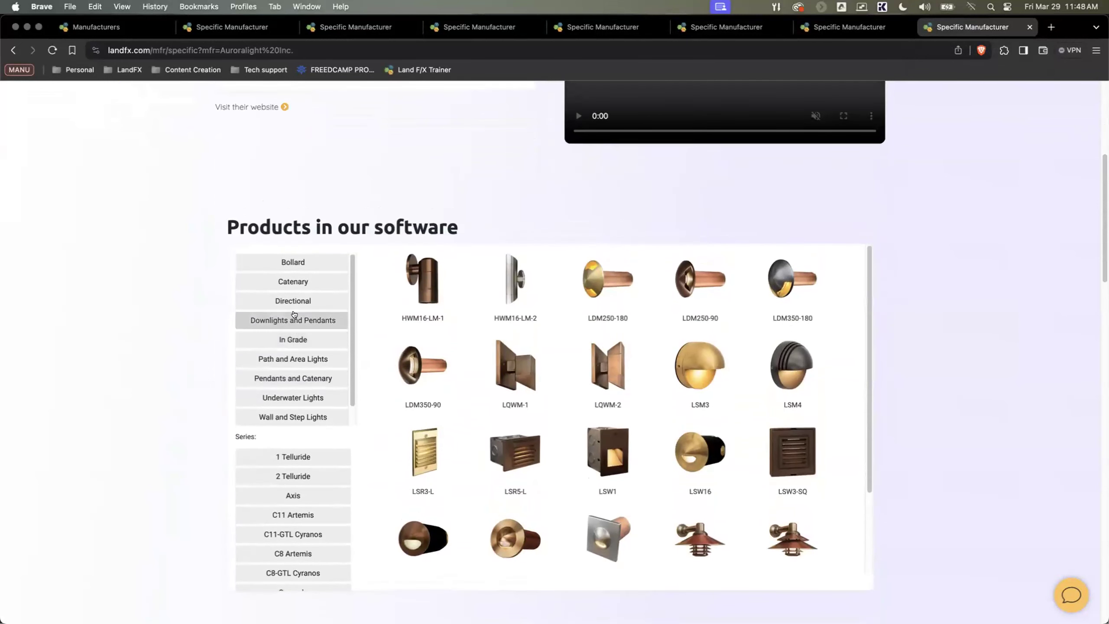
pyautogui.scroll(1, 294, 314)
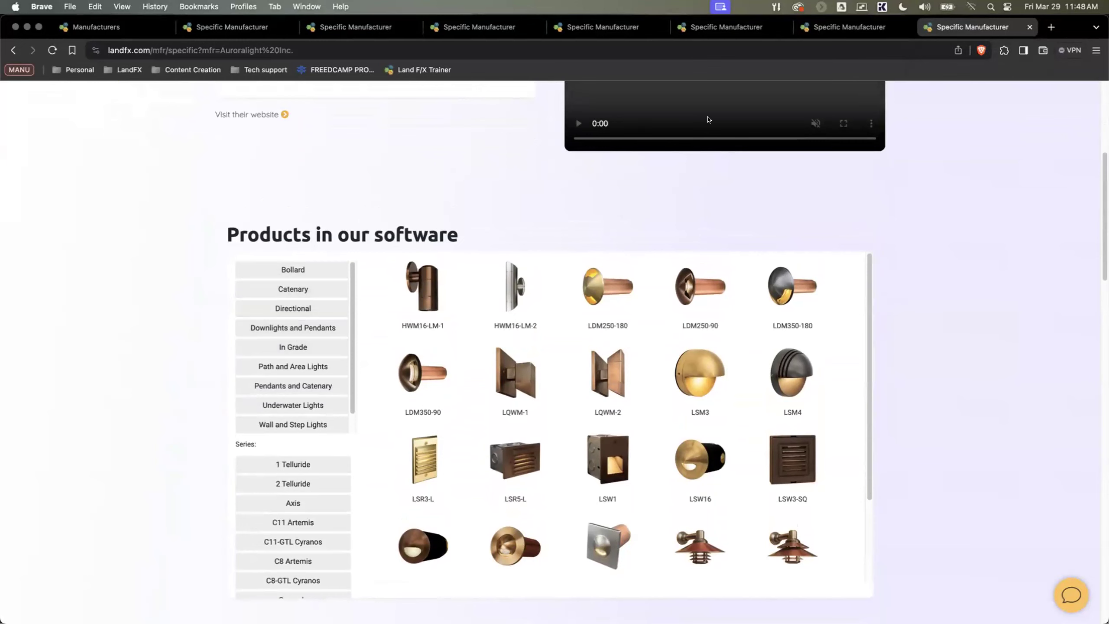
pyautogui.press('super+w')
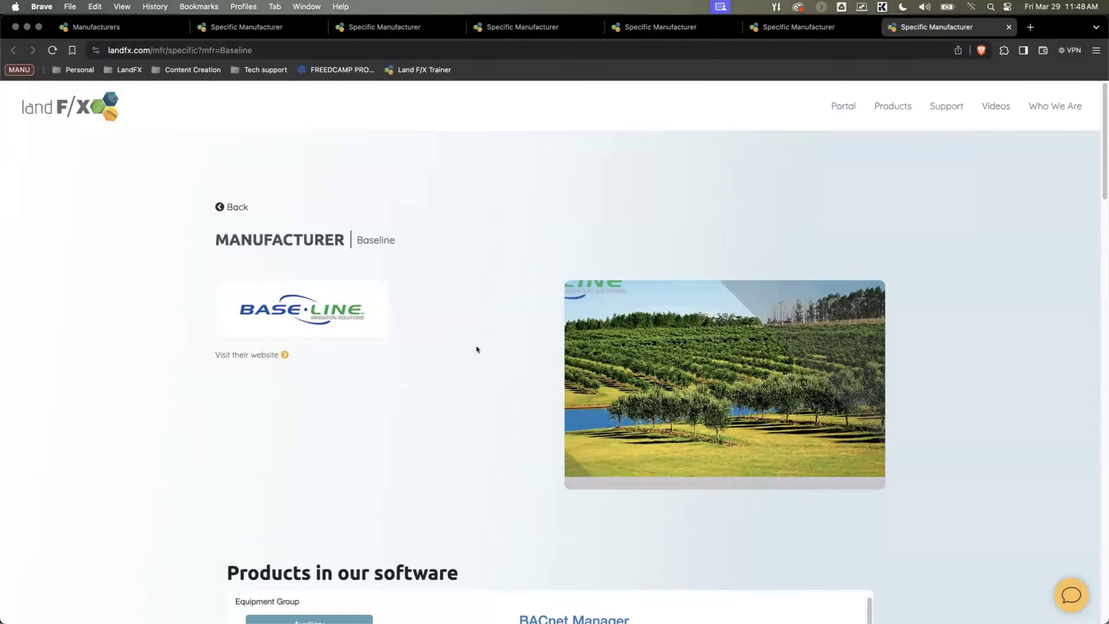
# Step: View Baseline's Controller equipment in the Auxiliary group, and close the Baseline page
pyautogui.scroll(-3, 473, 352)
pyautogui.scroll(-5, 470, 356)
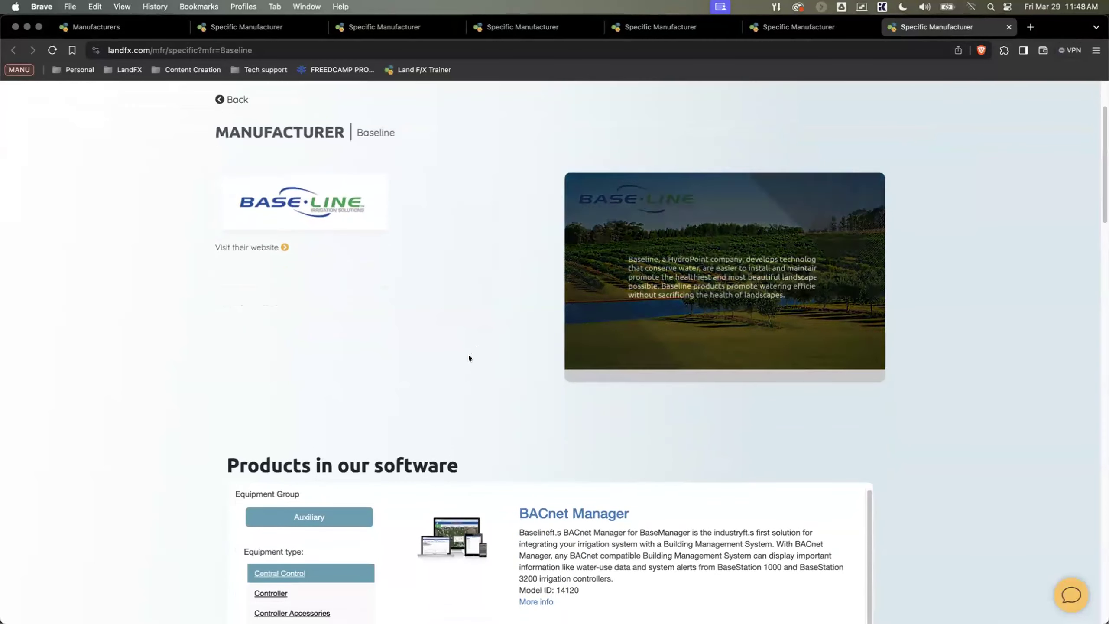
pyautogui.click(277, 473)
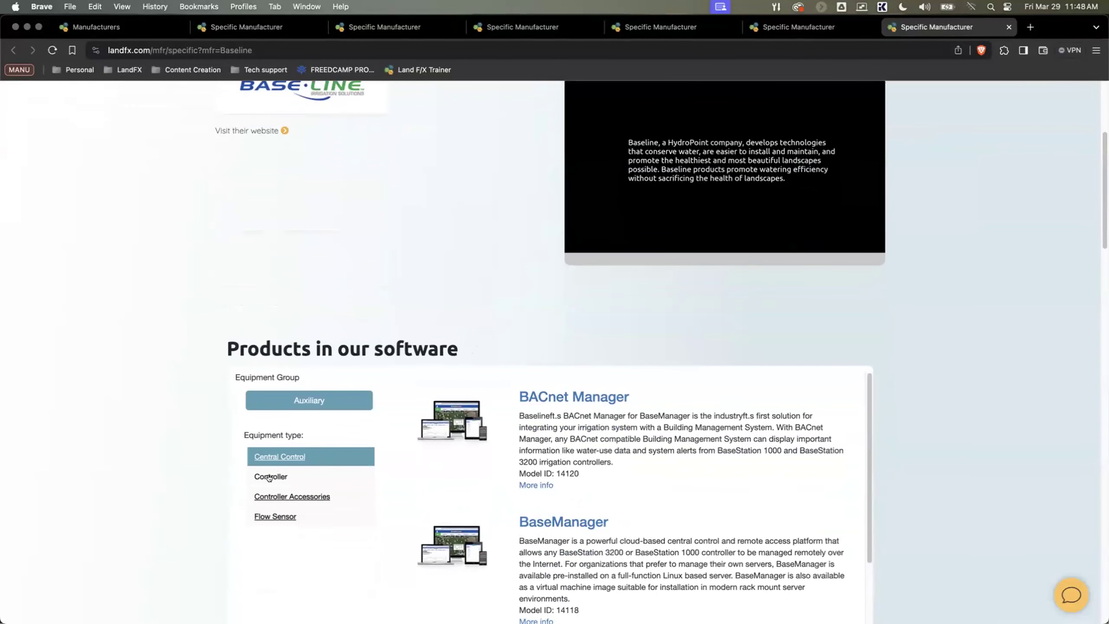
pyautogui.scroll(-1, 271, 476)
pyautogui.scroll(-2, 269, 477)
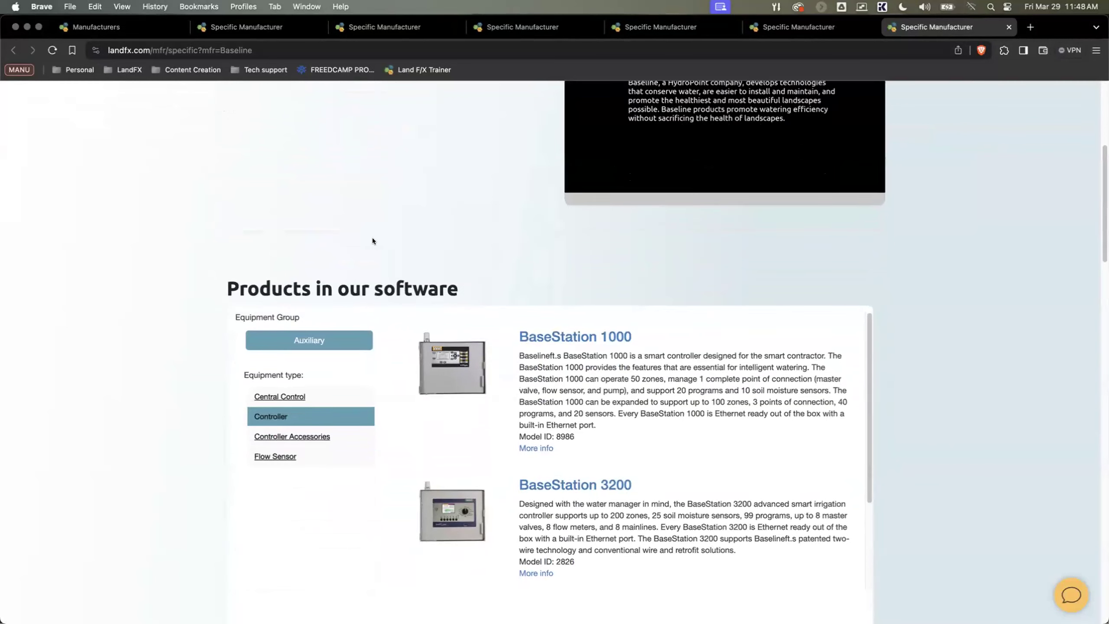
pyautogui.middleClick(910, 27)
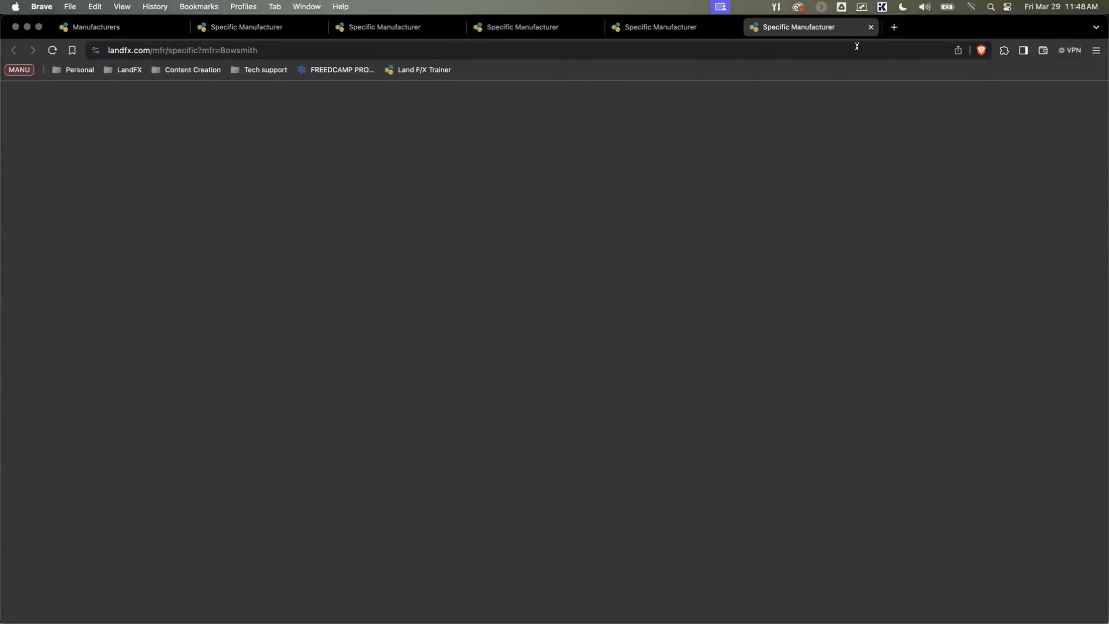
# Step: Browse Bowsmith's drip emitters in Products in our software and view the SB Series details
pyautogui.scroll(-8, 410, 459)
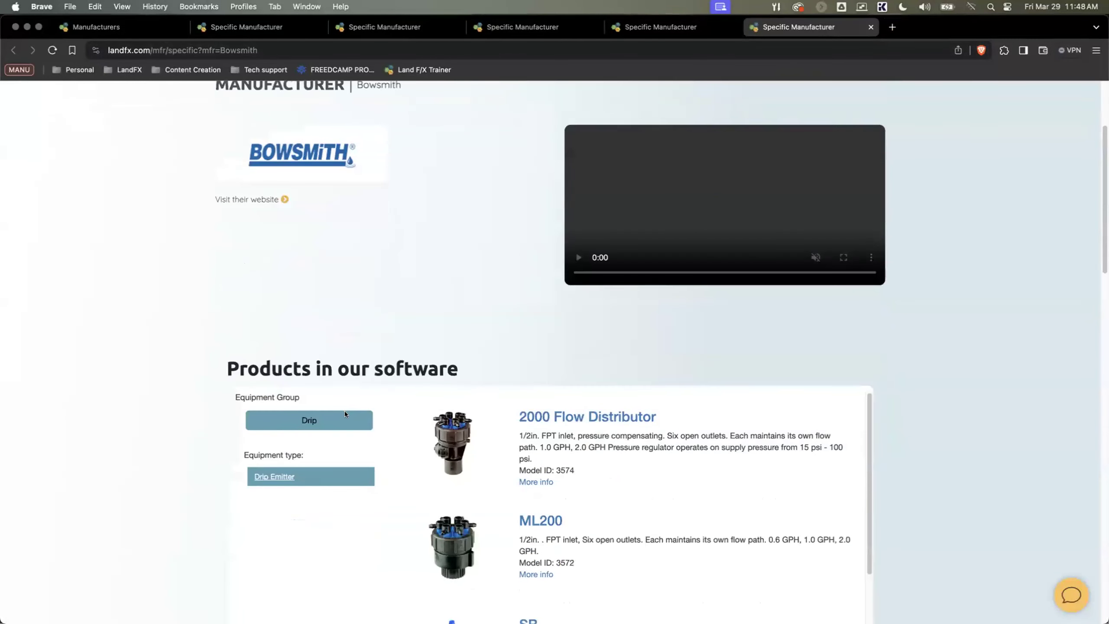
pyautogui.scroll(-5, 410, 458)
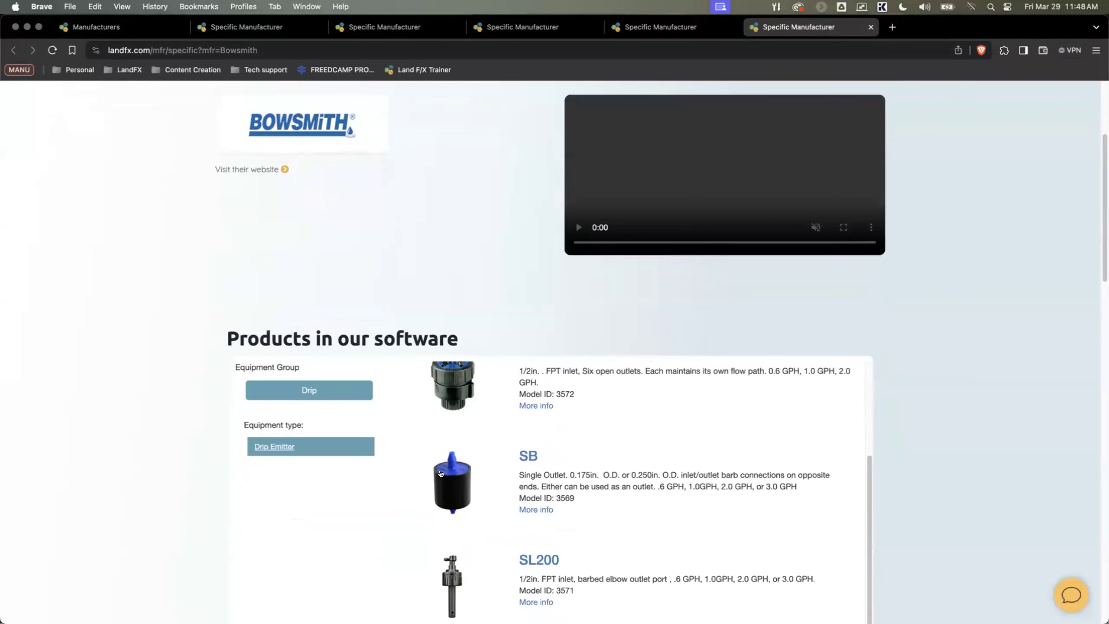
pyautogui.scroll(-3, 437, 426)
pyautogui.click(436, 427)
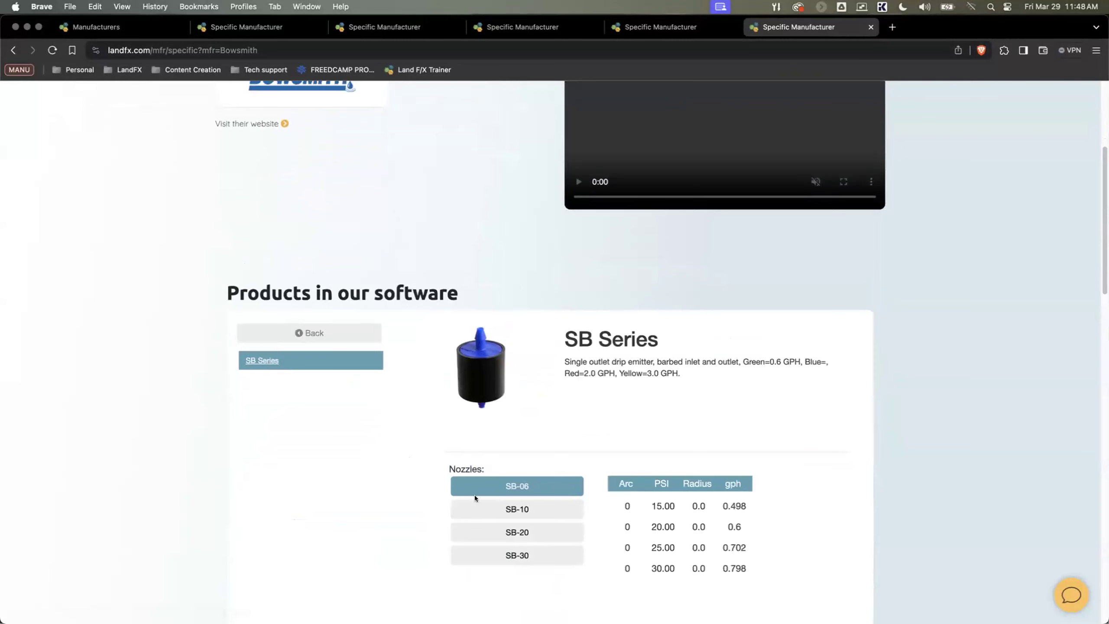
# Step: View the performance data for the SB-10 and SB-20 nozzles, and close the Bowsmith page
pyautogui.click(514, 512)
pyautogui.click(514, 533)
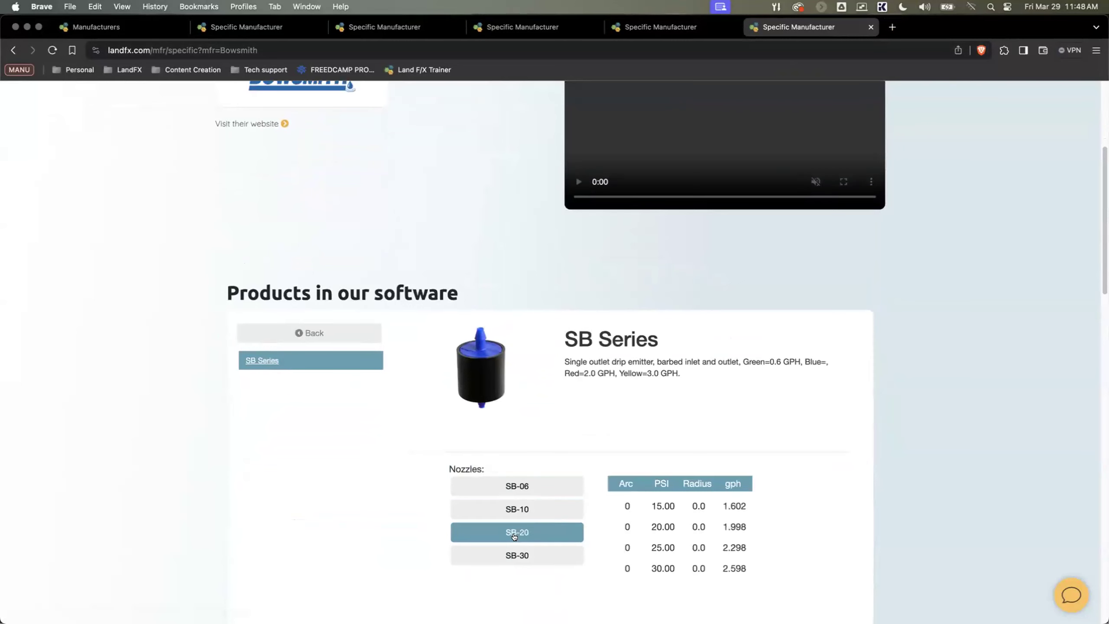
pyautogui.scroll(-1, 515, 534)
pyautogui.scroll(3, 497, 502)
pyautogui.scroll(5, 483, 469)
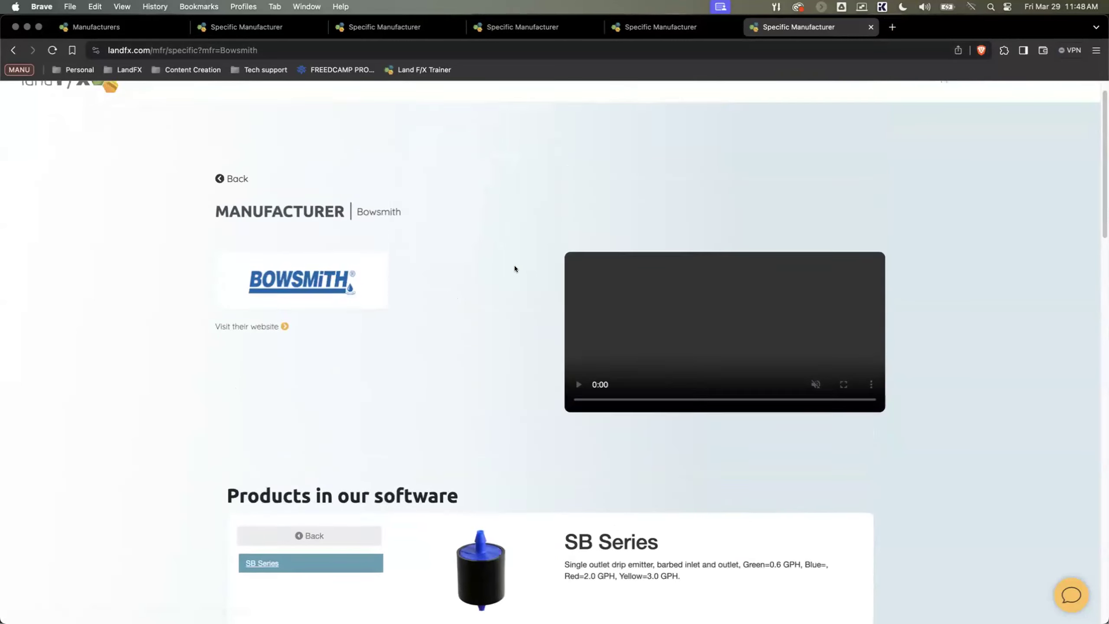
pyautogui.press('super+w')
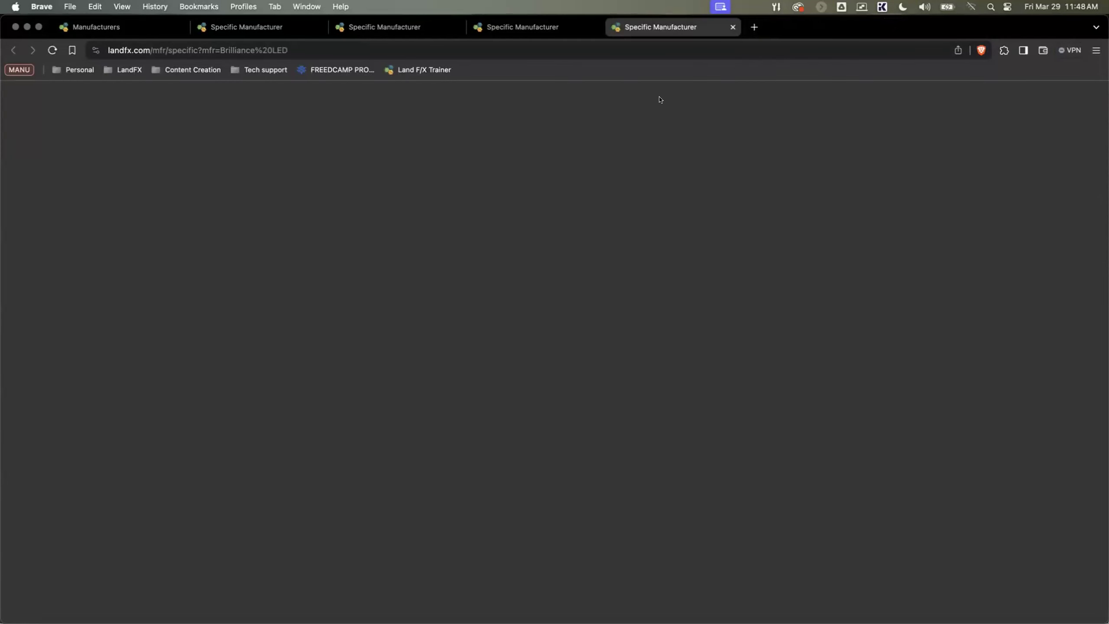
# Step: View the Redwood fixture's options among Brilliance LED's Path and Area Lights, and close the Brilliance LED page
pyautogui.scroll(-4, 410, 333)
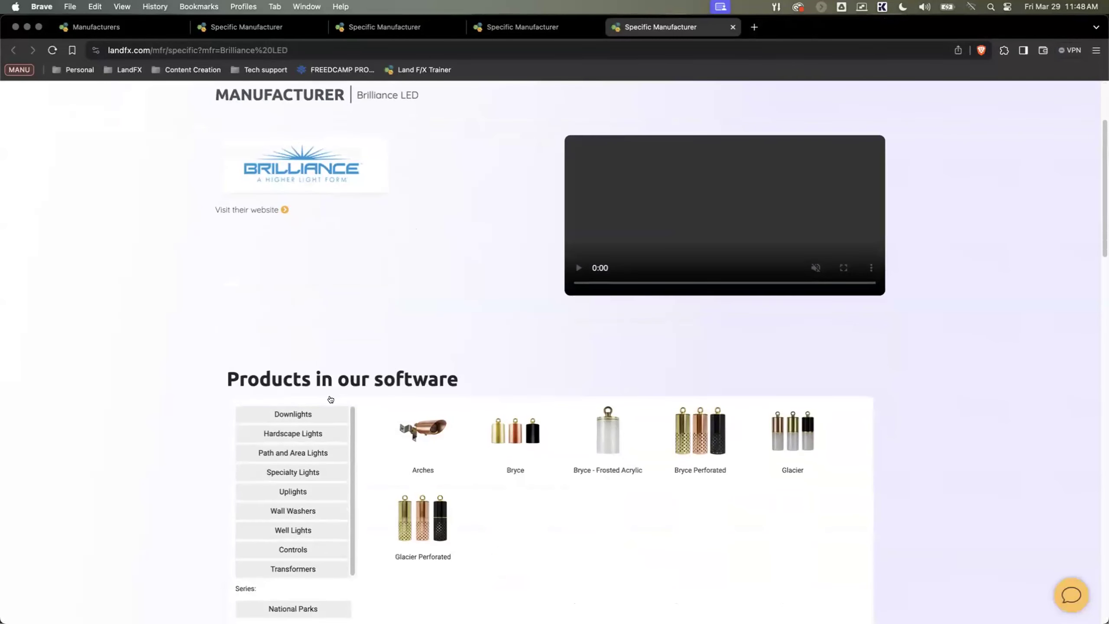
pyautogui.click(293, 432)
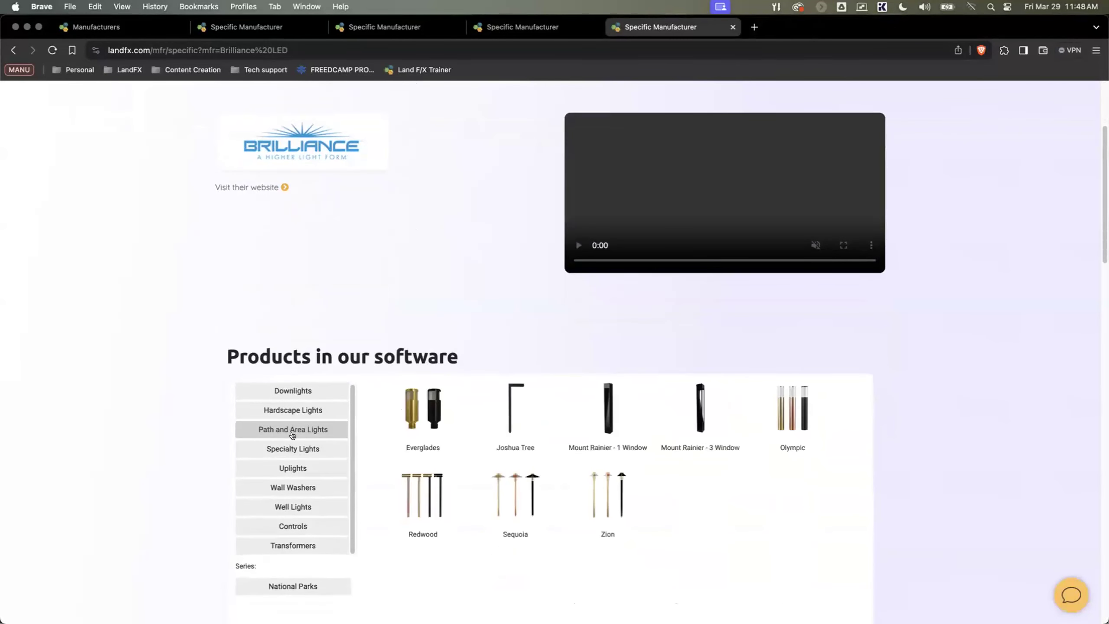
pyautogui.click(421, 482)
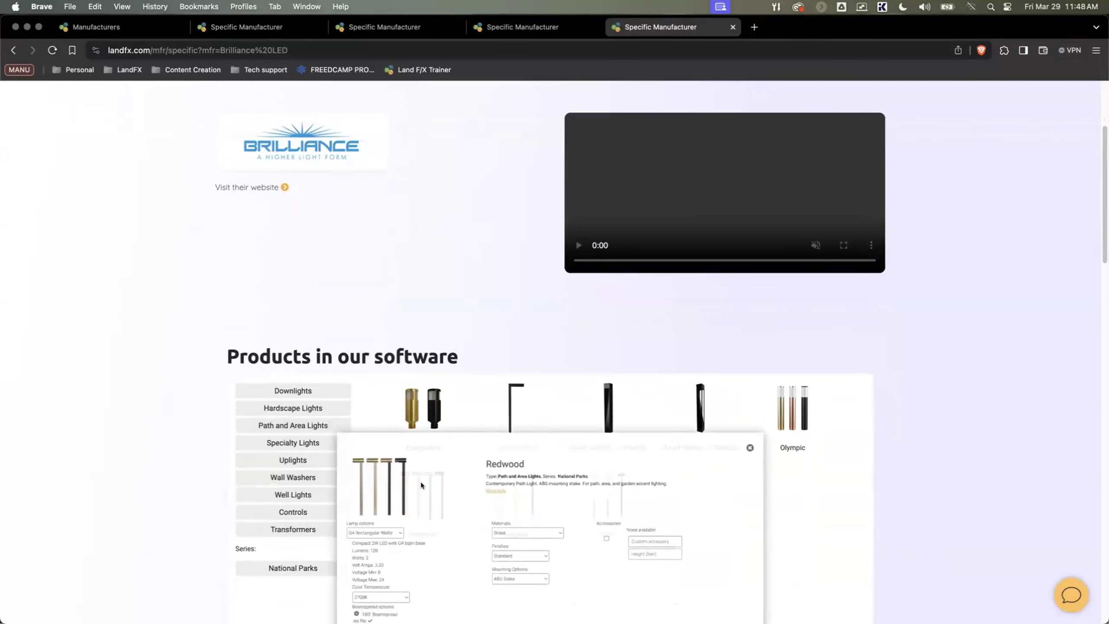
pyautogui.scroll(-4, 418, 453)
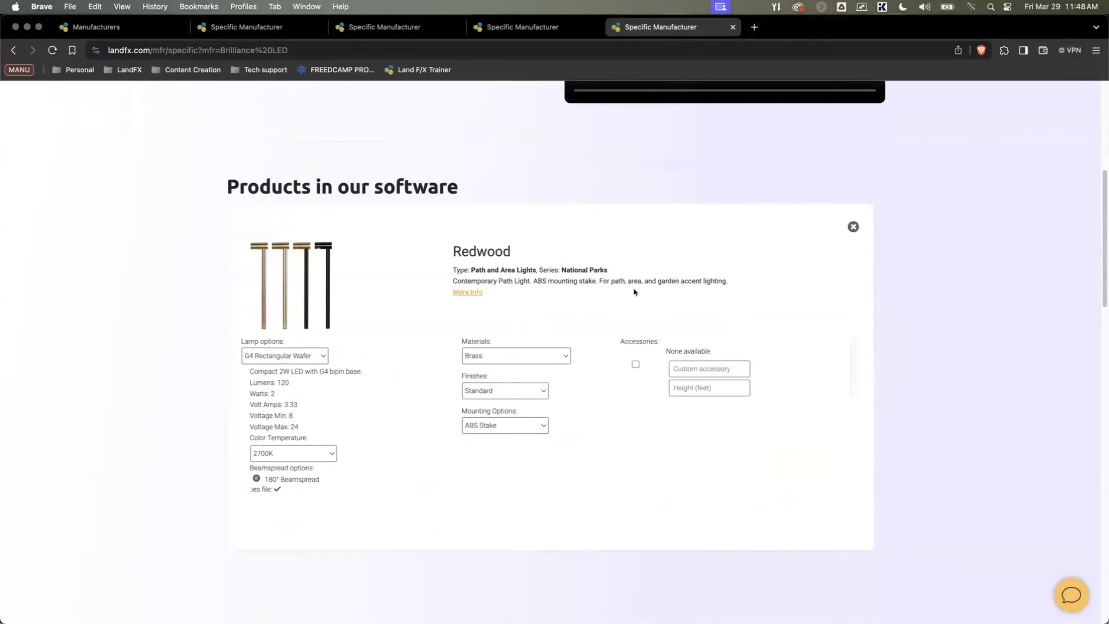
pyautogui.scroll(1, 820, 249)
pyautogui.click(851, 248)
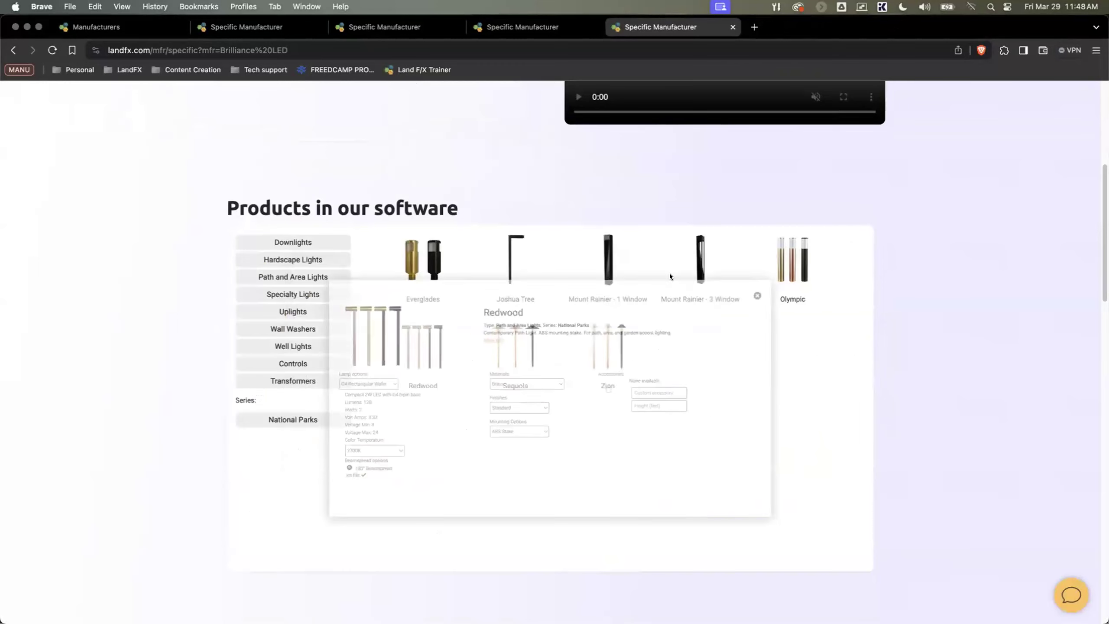
pyautogui.scroll(1, 474, 314)
pyautogui.scroll(7, 474, 314)
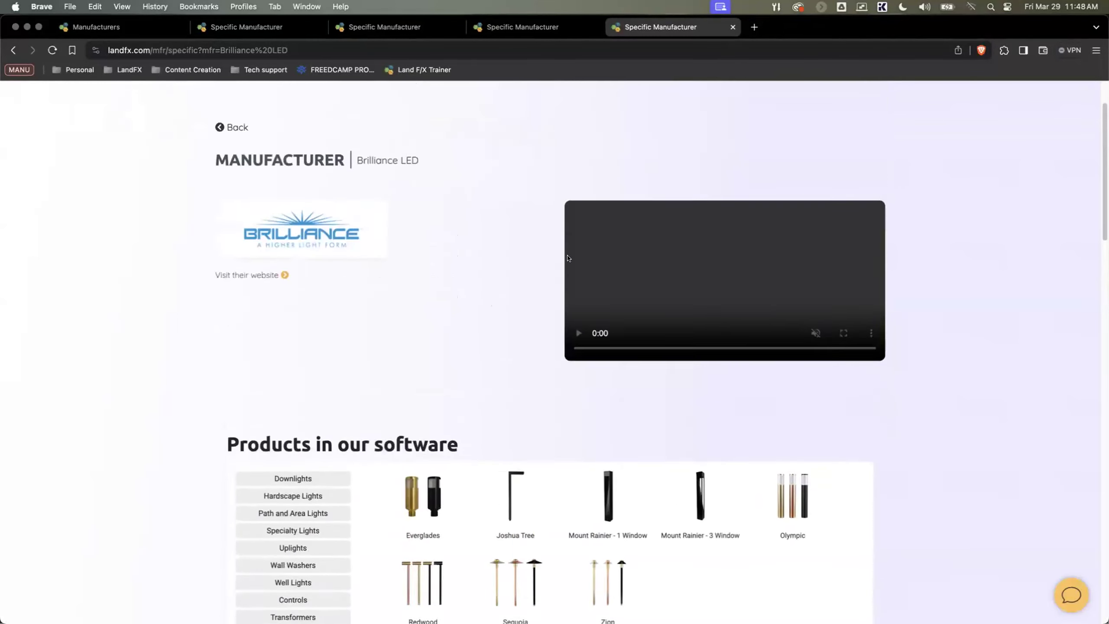
pyautogui.press('super+w')
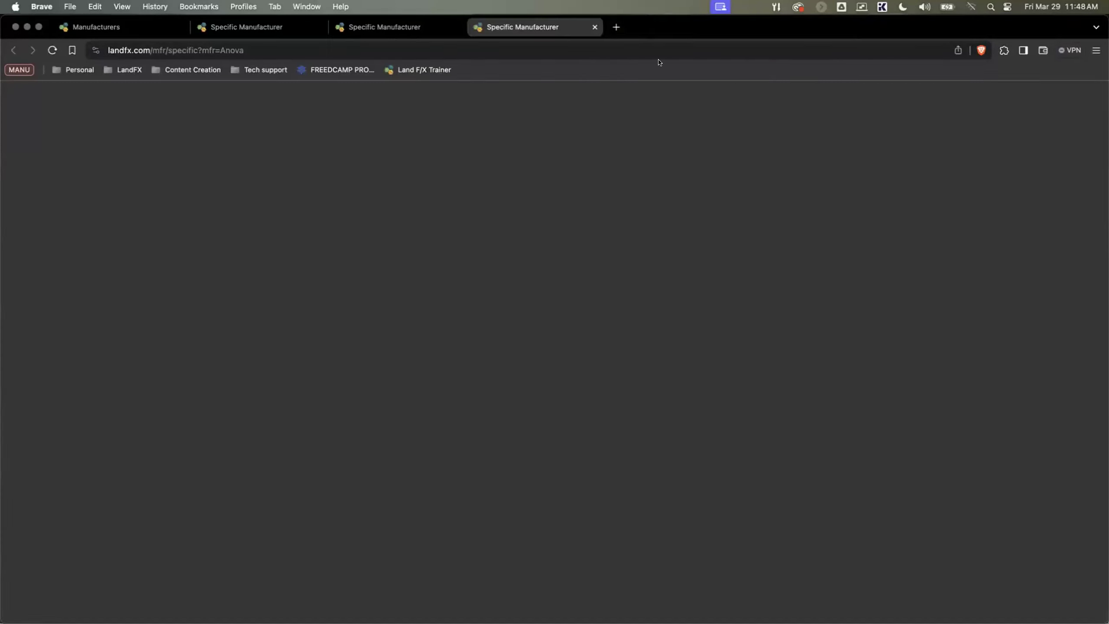
# Step: View Anova's Tandem bench TAN3280FM from Bench Seating with the frame in Fern Texture Coated
pyautogui.scroll(-7, 403, 339)
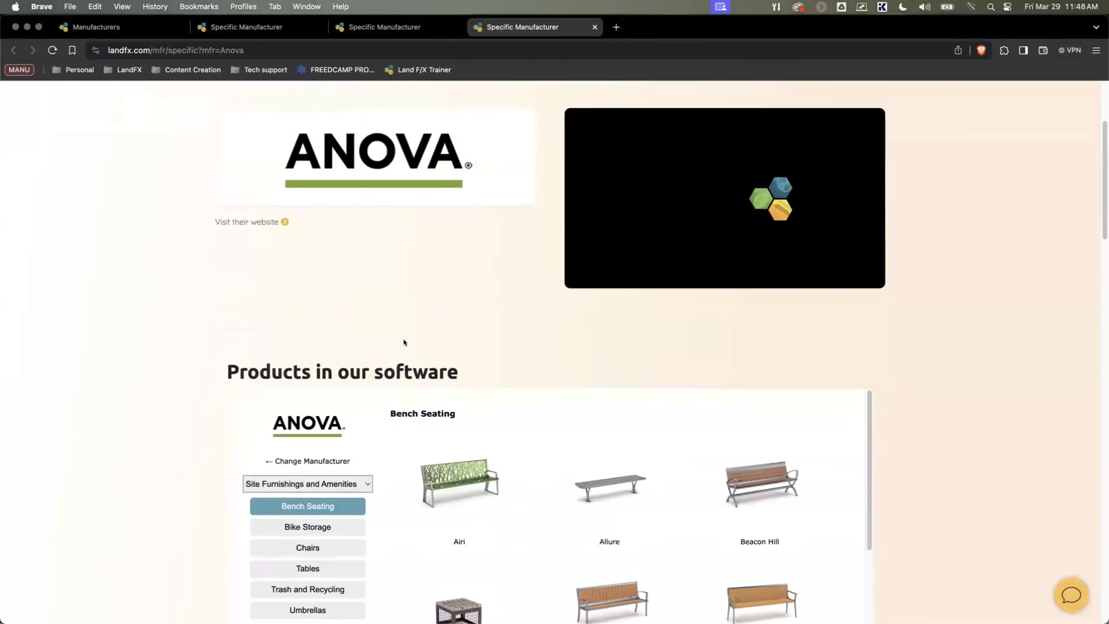
pyautogui.scroll(-8, 528, 301)
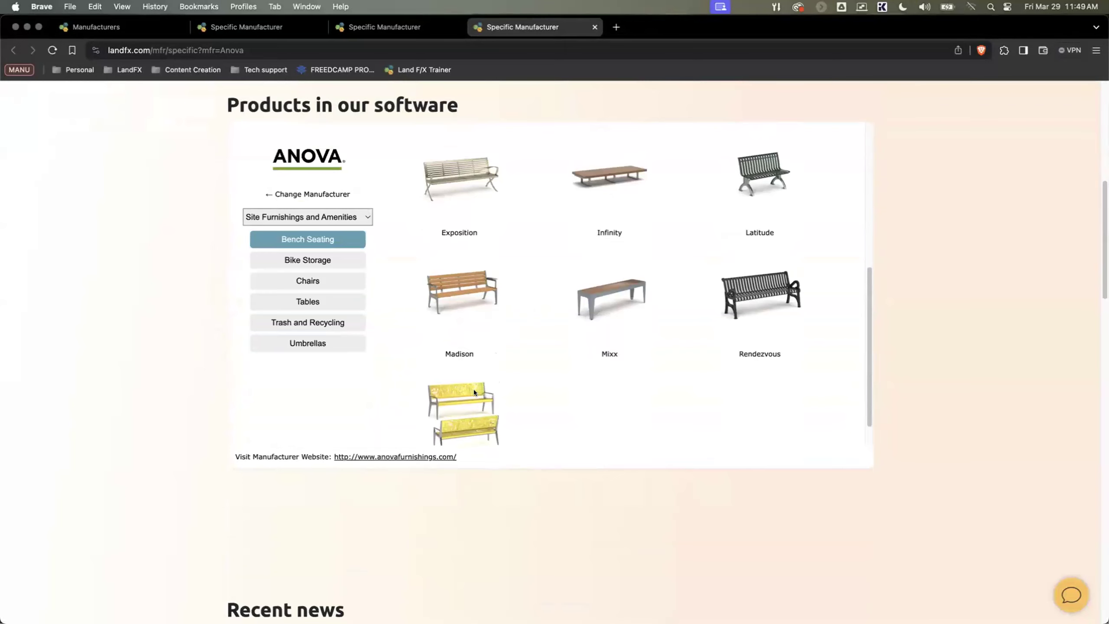
pyautogui.click(473, 390)
pyautogui.click(537, 335)
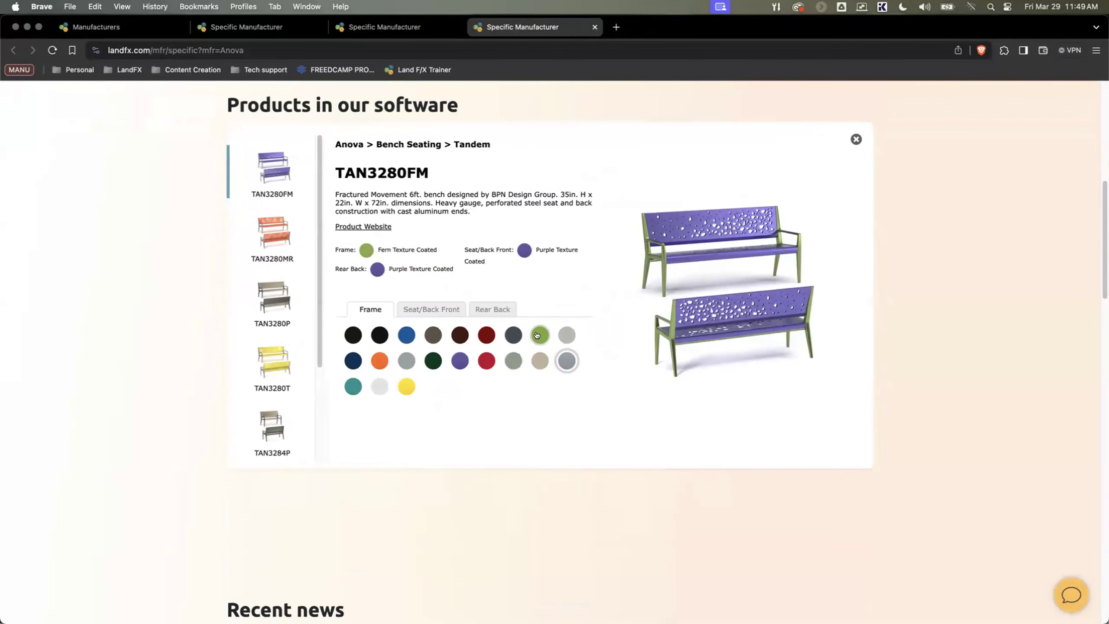
# Step: Preview the bench with a Bronze Texture Coated seat/back front and Yellow Texture Coated rear back, and close the Anova page
pyautogui.click(432, 311)
pyautogui.click(433, 333)
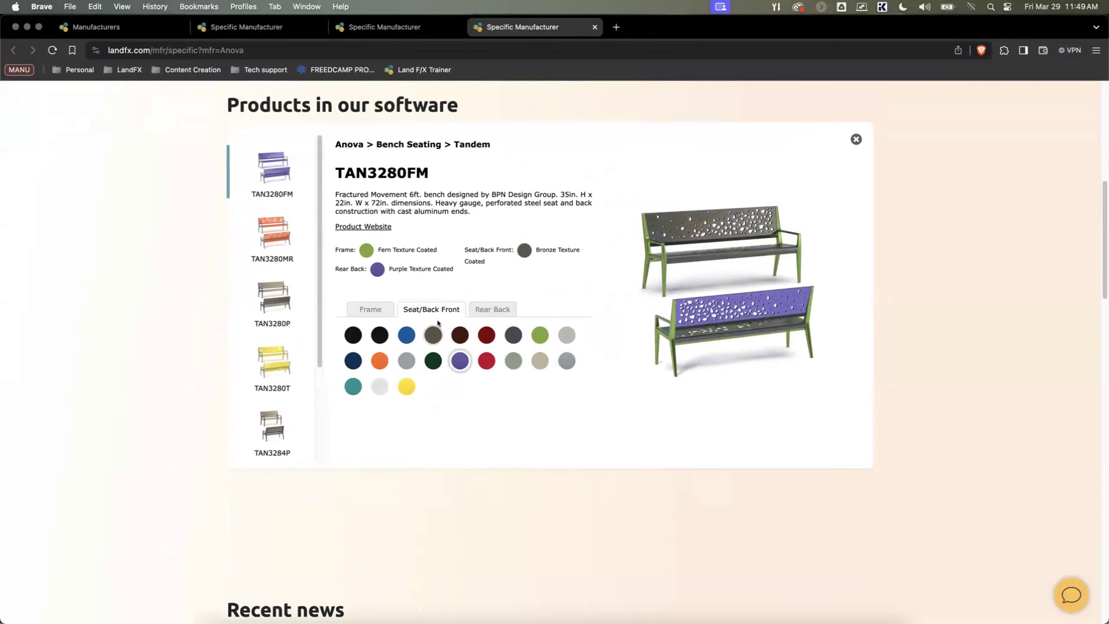
pyautogui.click(481, 308)
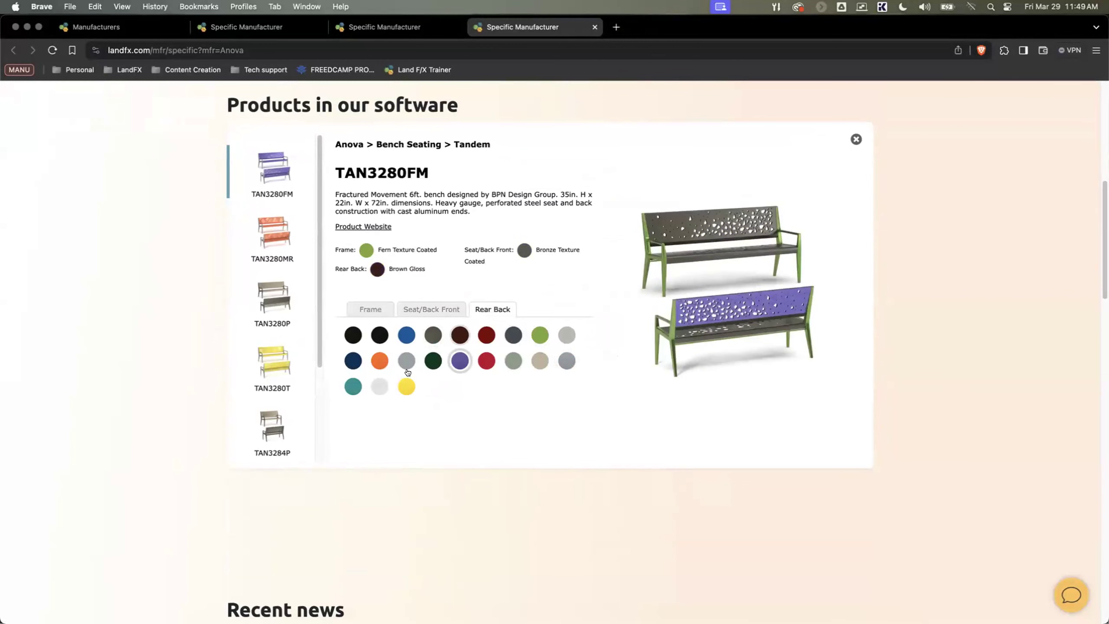
pyautogui.click(404, 383)
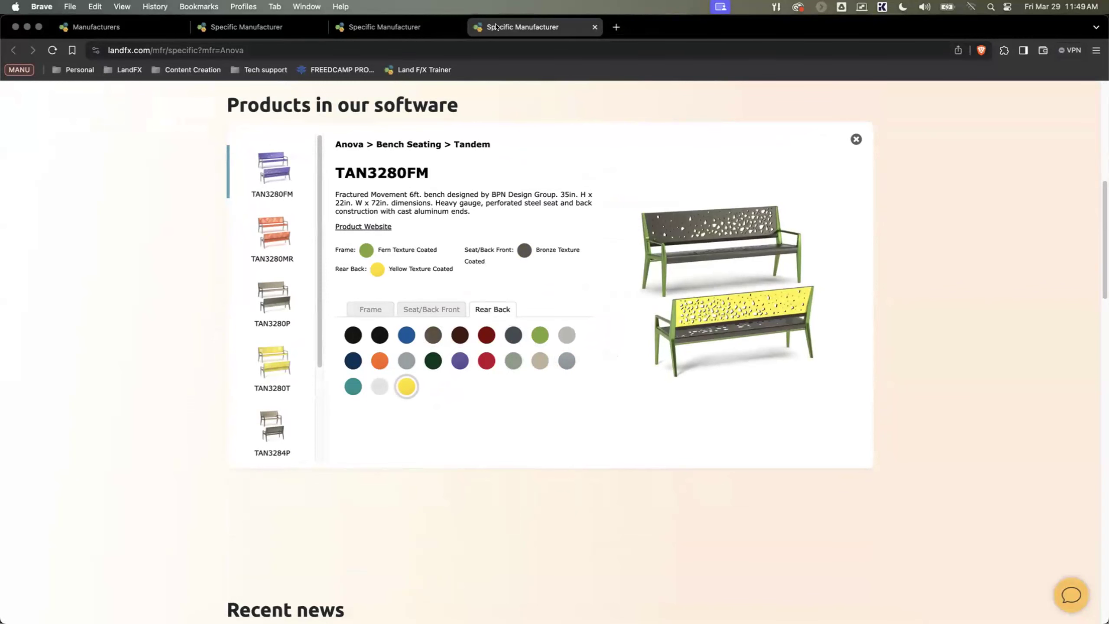
pyautogui.press('super+w')
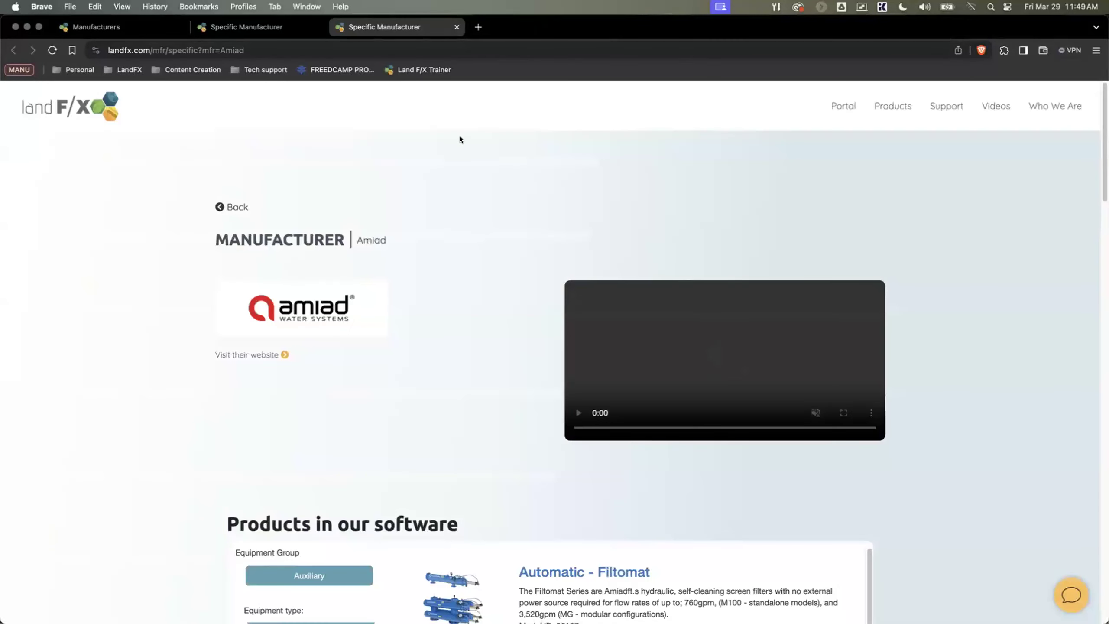
# Step: Switch to the site plan in F/X CAD and close the Lighting Manager
pyautogui.hotkey('ctrl', 'Up')
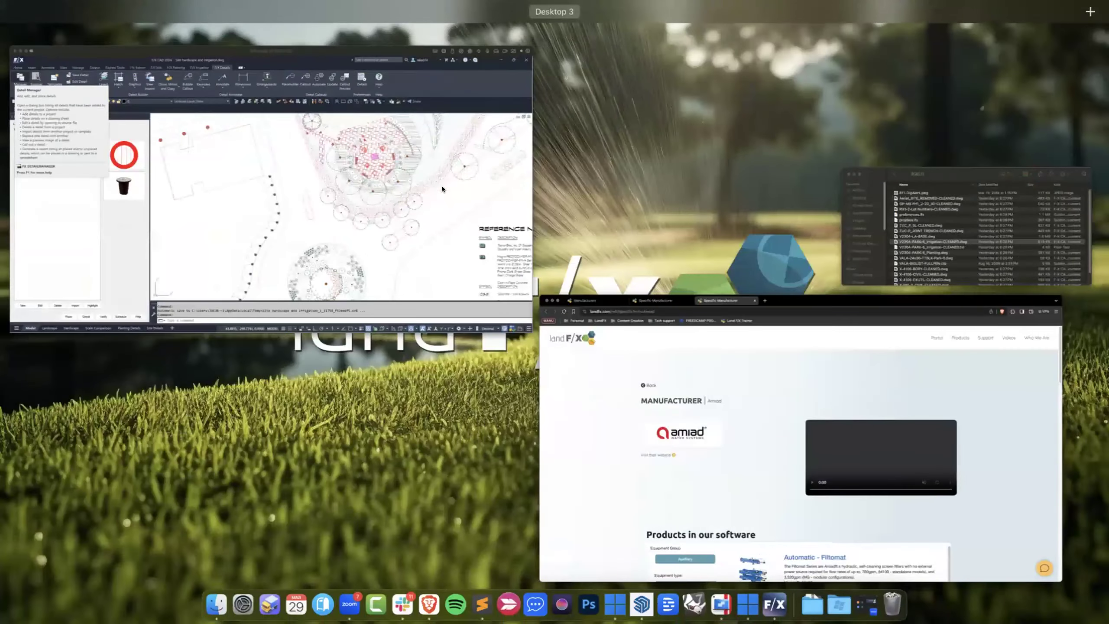
pyautogui.click(288, 171)
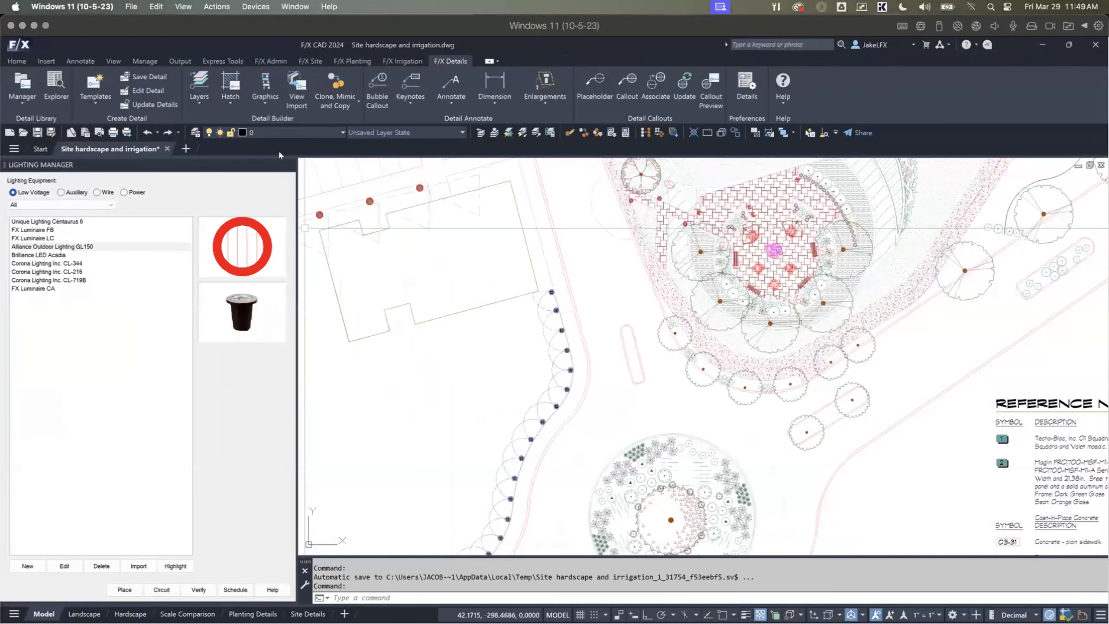
pyautogui.click(290, 165)
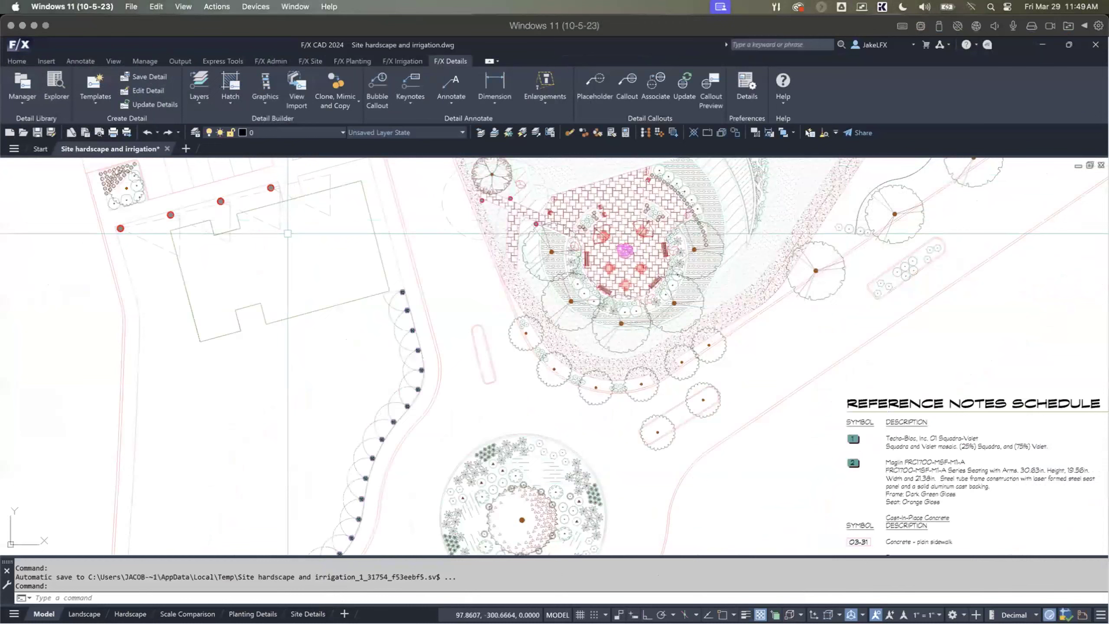
# Step: Open the Irrigation Manager and filter the heads to Turf Rotor
pyautogui.scroll(2, 324, 164)
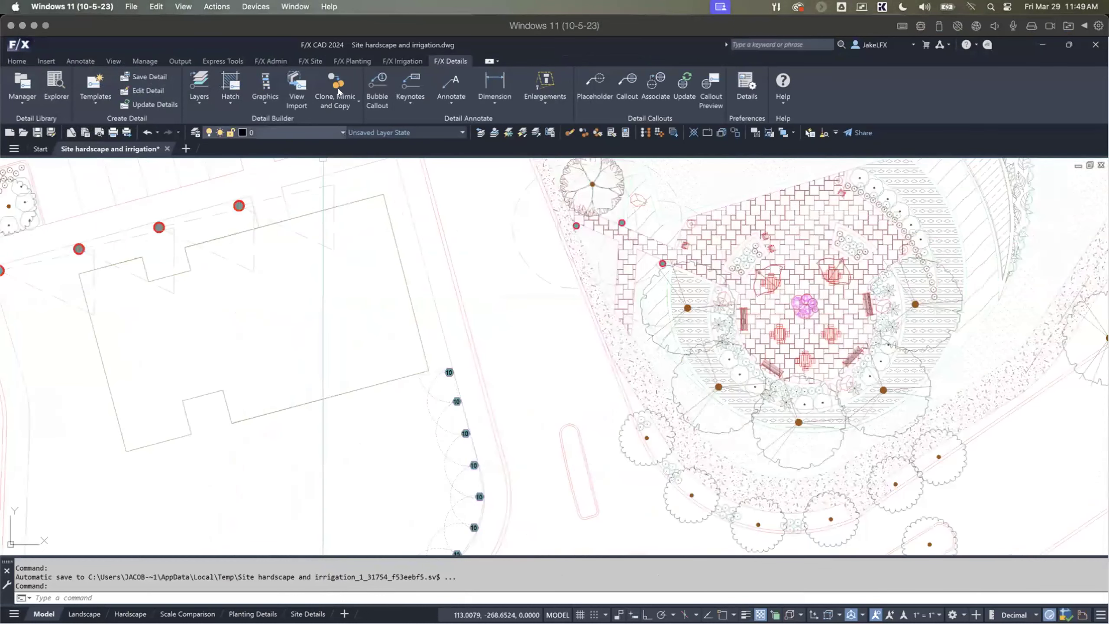
pyautogui.scroll(-2, 314, 159)
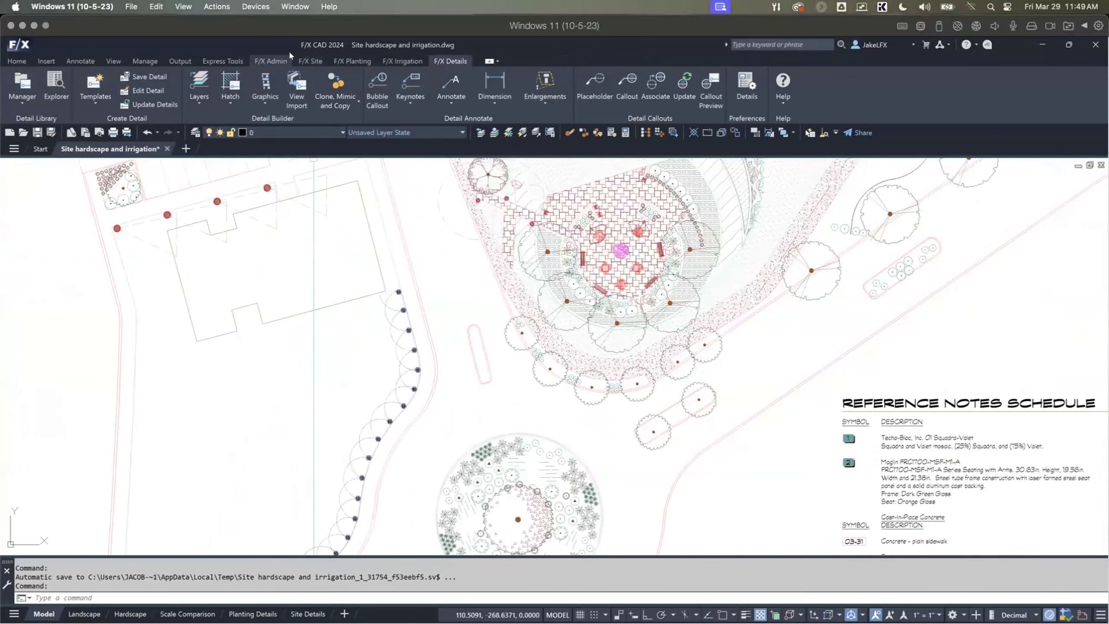
pyautogui.click(397, 61)
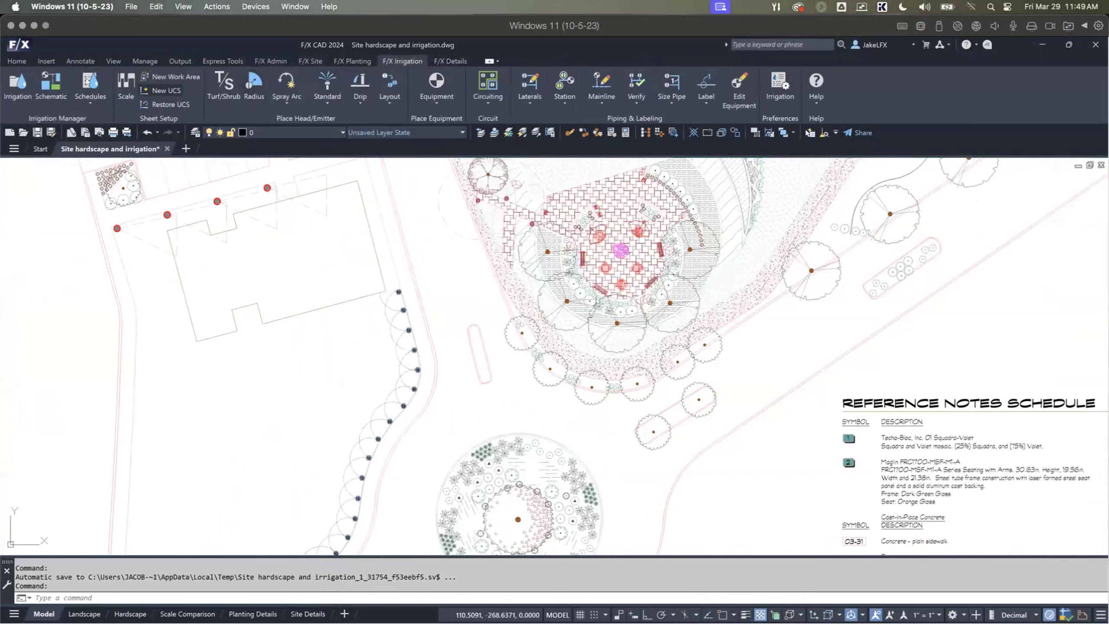
pyautogui.click(17, 87)
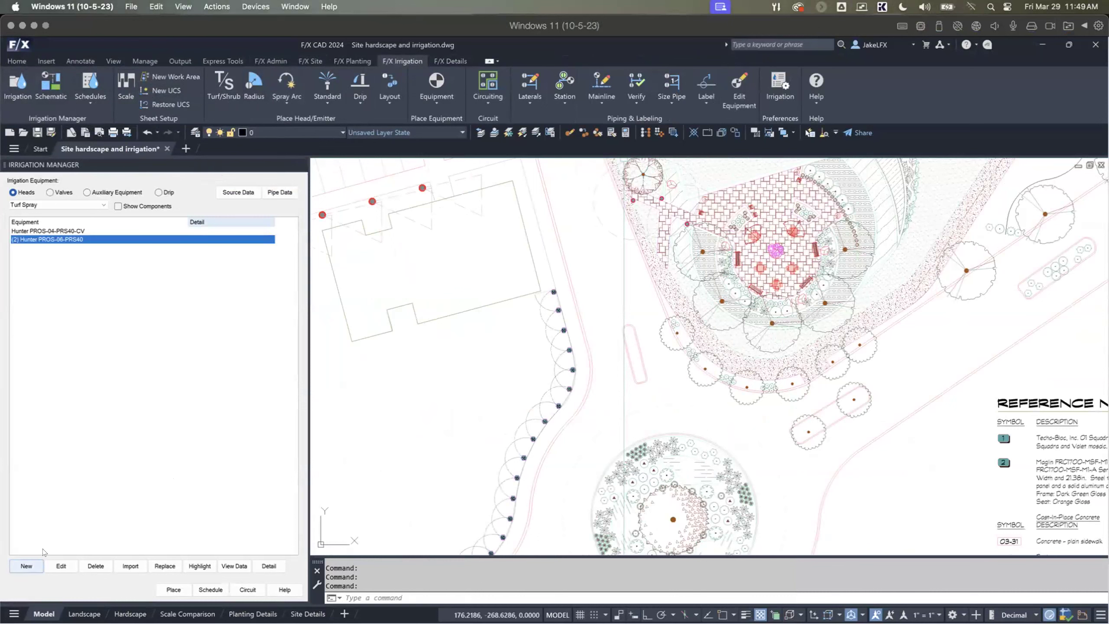
pyautogui.click(58, 205)
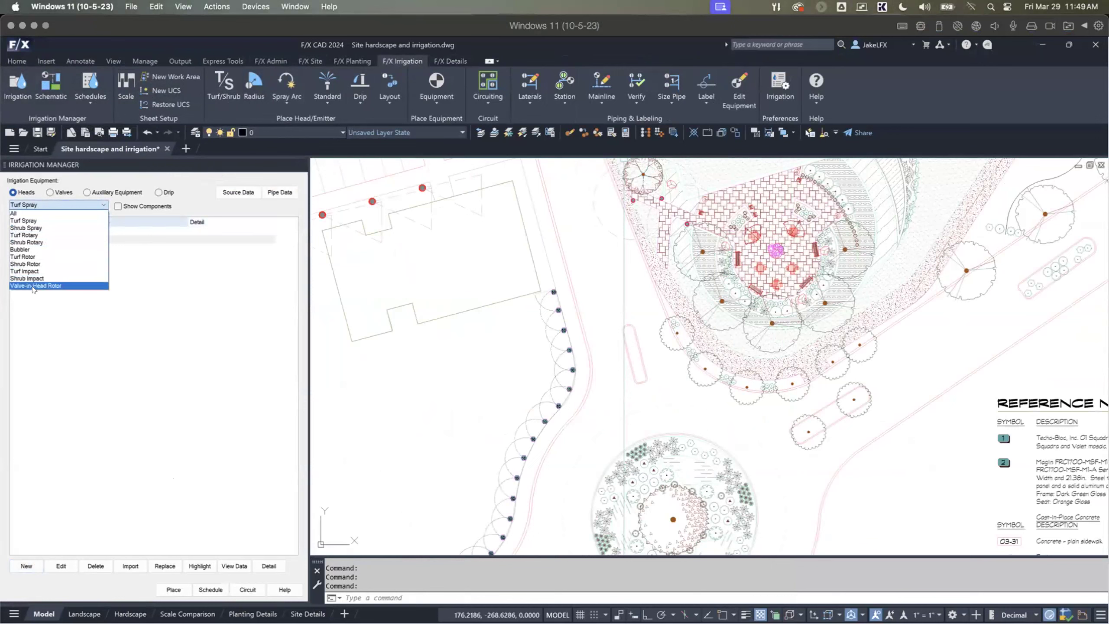
pyautogui.click(26, 257)
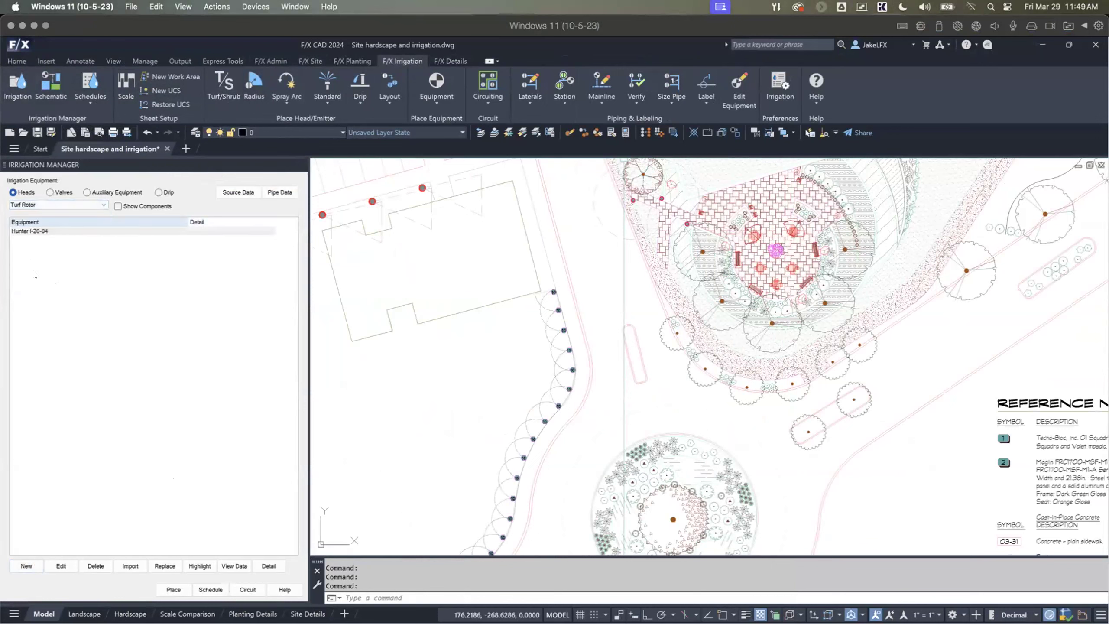
# Step: Add a Rain Bird 11000 series turf rotor, model 11004, with design pressure 60 and symbol A3-21 to the project
pyautogui.click(38, 564)
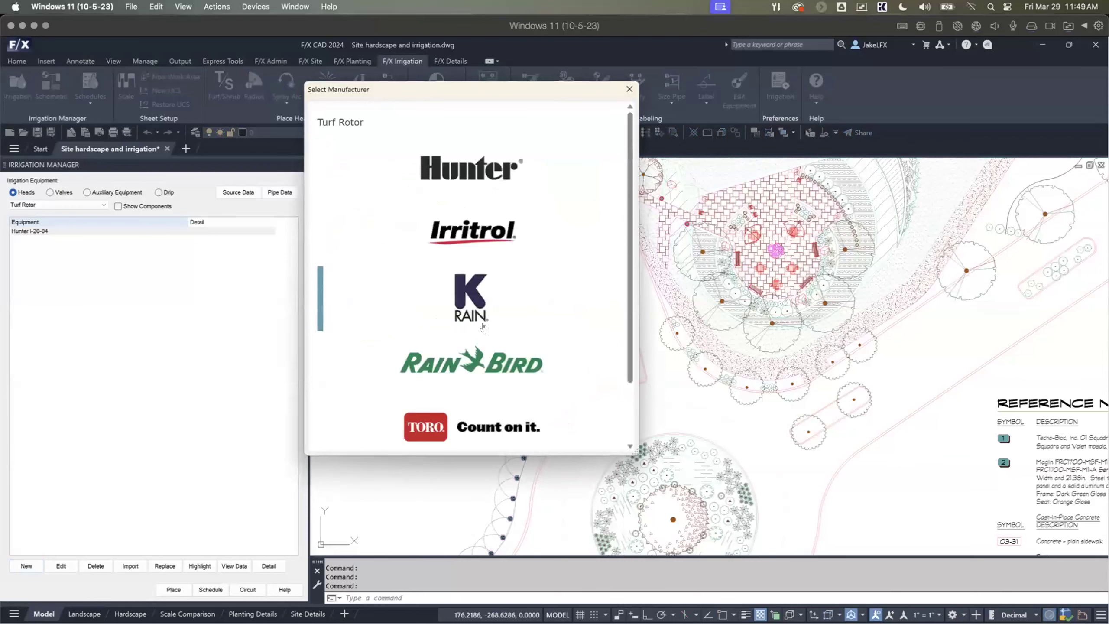
pyautogui.click(499, 365)
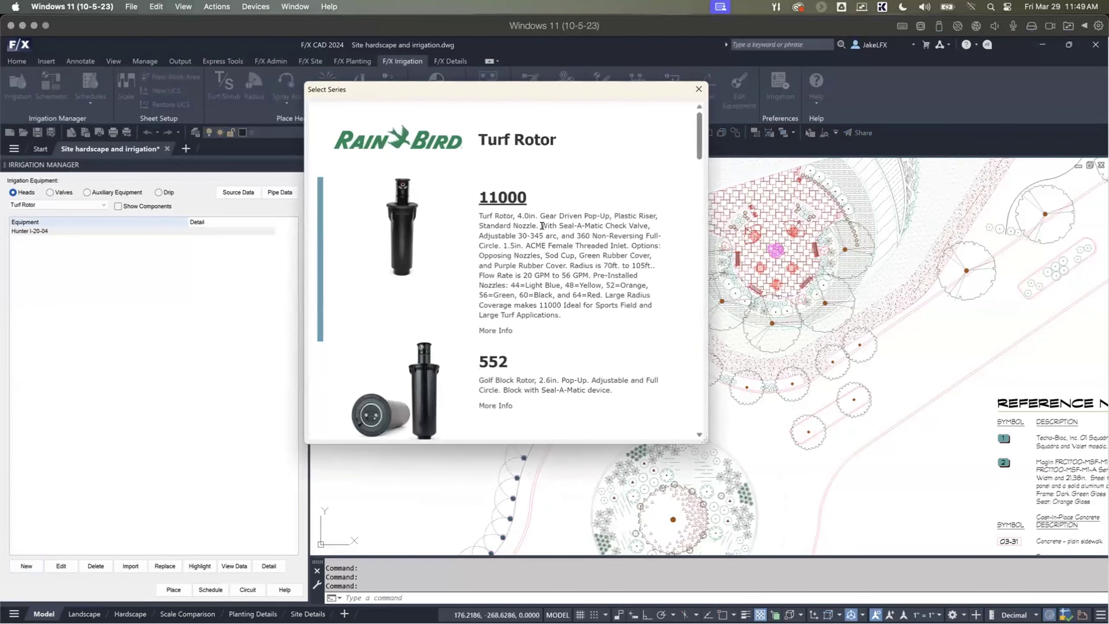
pyautogui.click(513, 198)
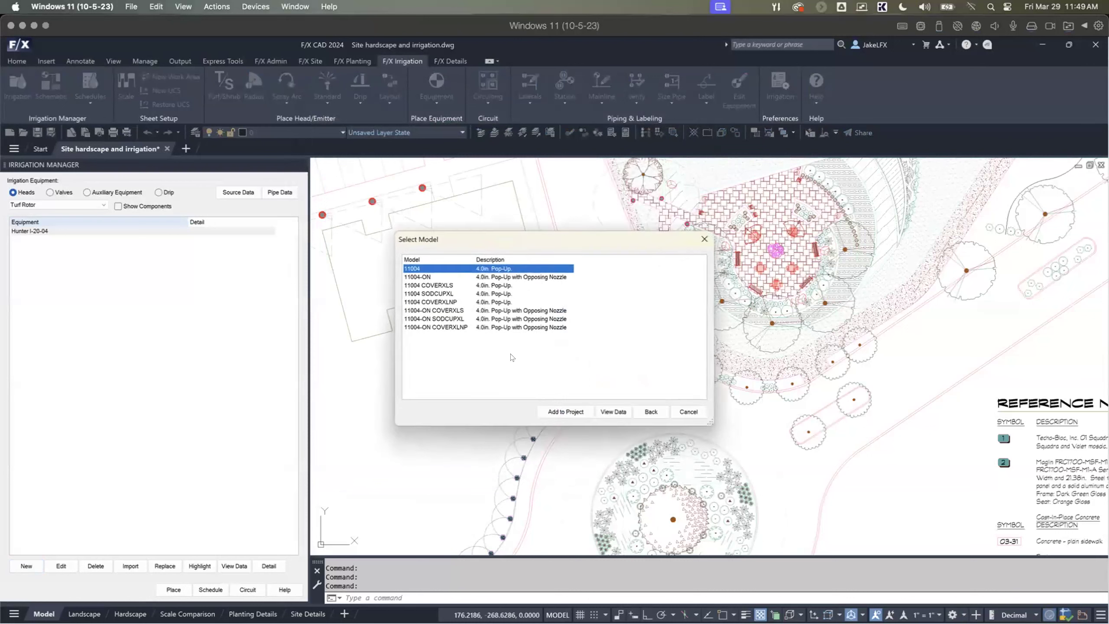
pyautogui.click(553, 409)
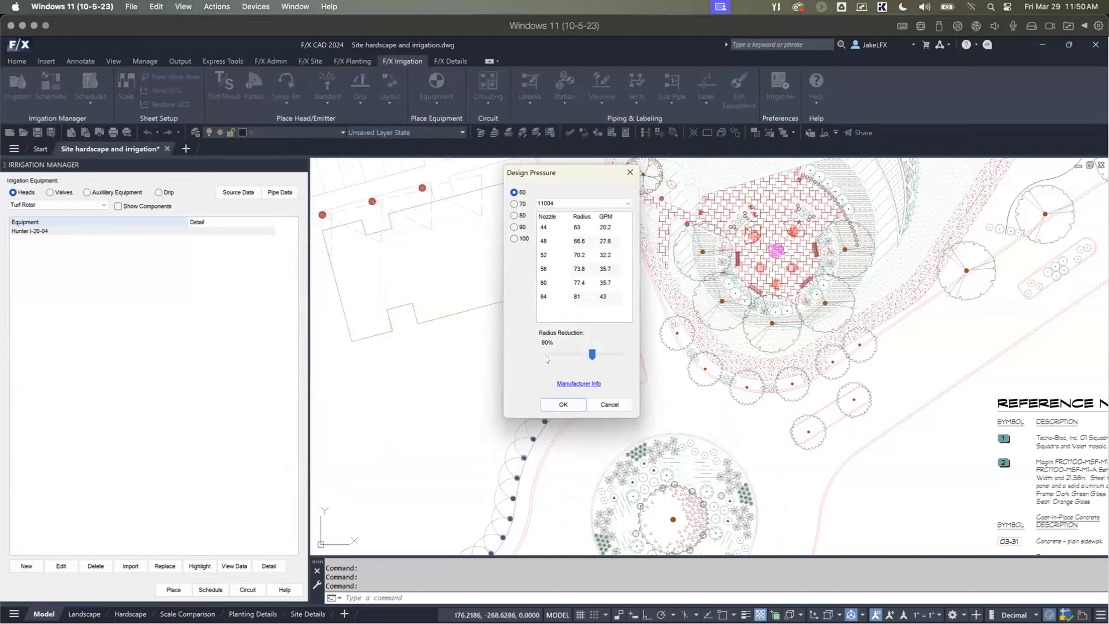
pyautogui.click(563, 404)
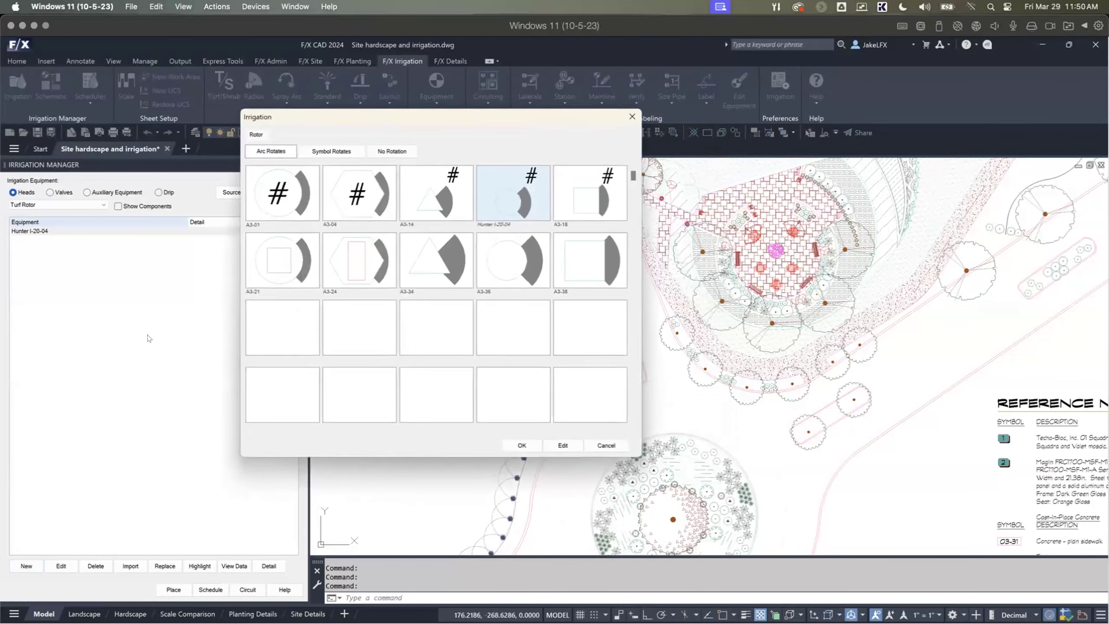
pyautogui.click(280, 263)
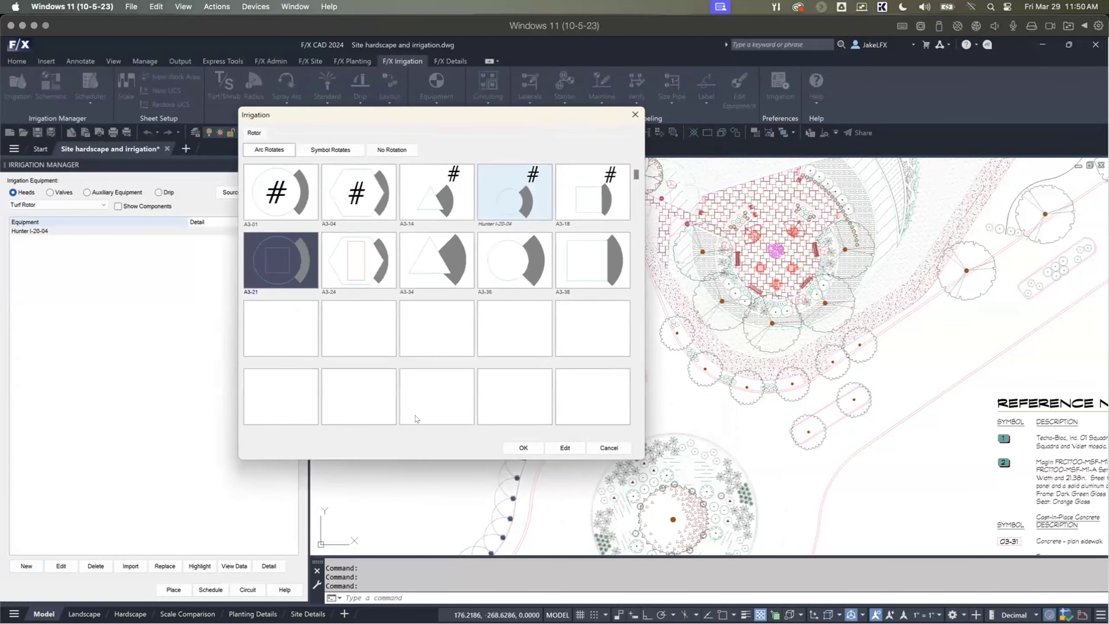
pyautogui.click(522, 447)
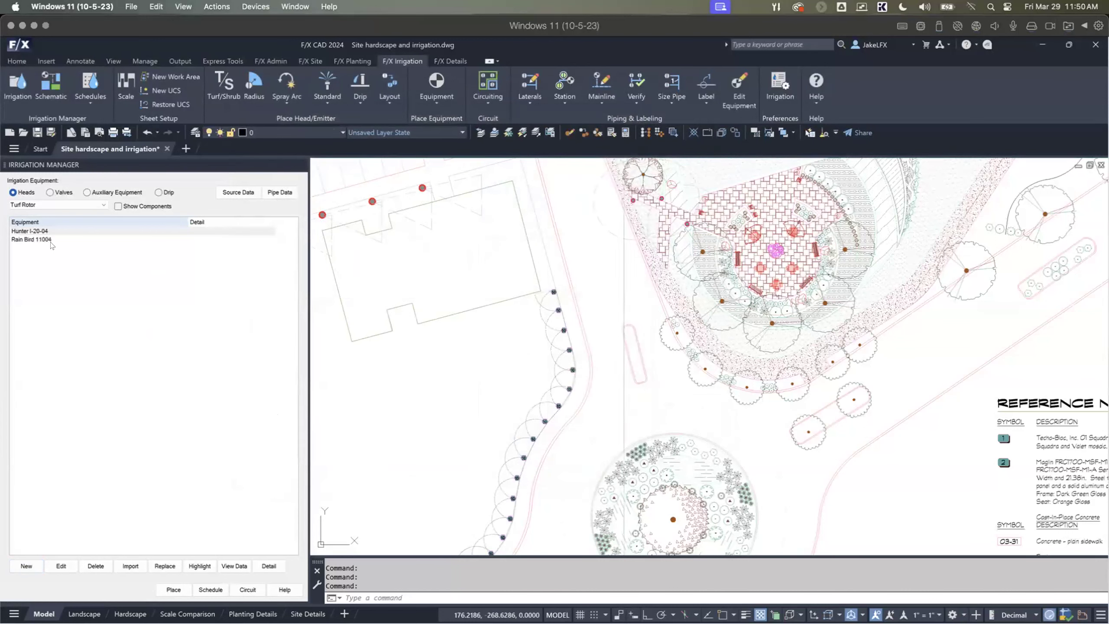
# Step: Open the detail library for the Rain Bird 11004 rotor, browse its categories and expand the F/X Detail Library
pyautogui.click(50, 240)
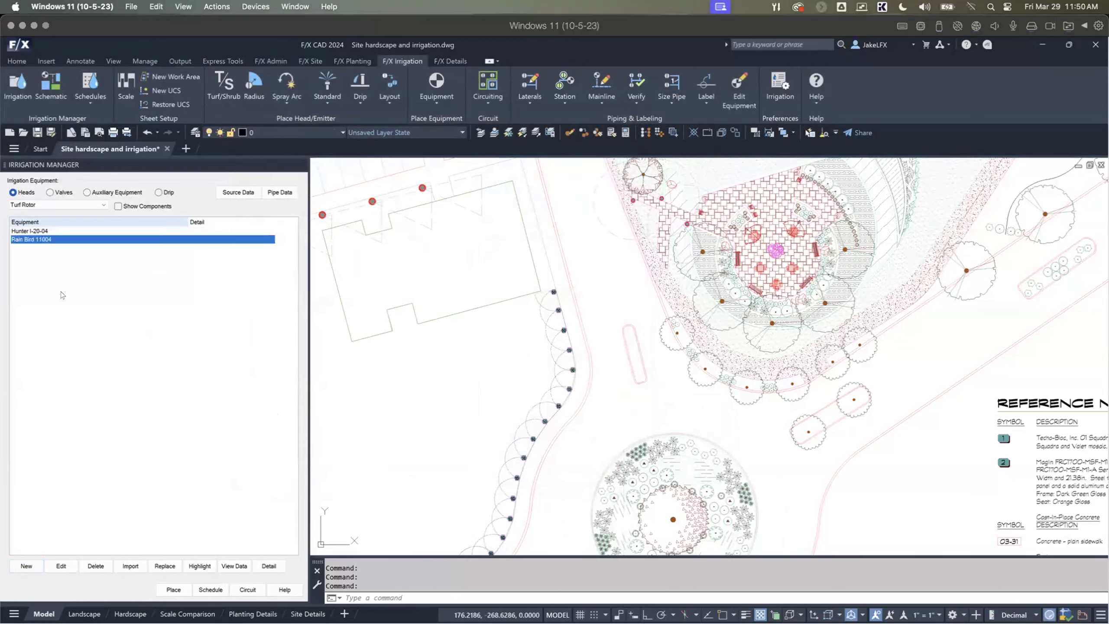
pyautogui.click(268, 565)
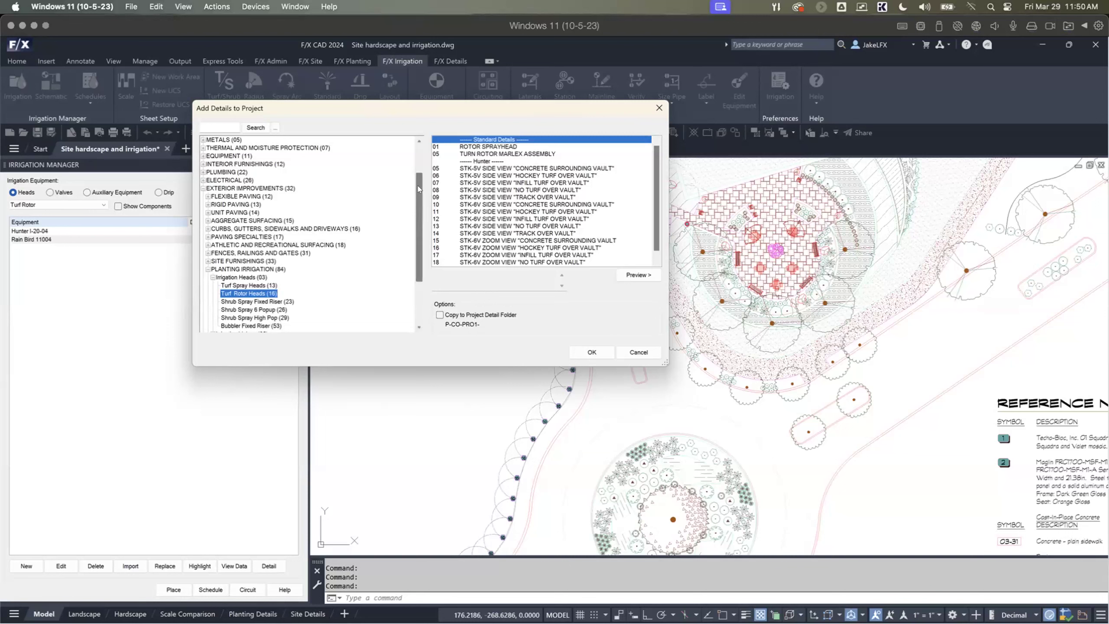
pyautogui.moveTo(419, 188); pyautogui.dragTo(423, 236)
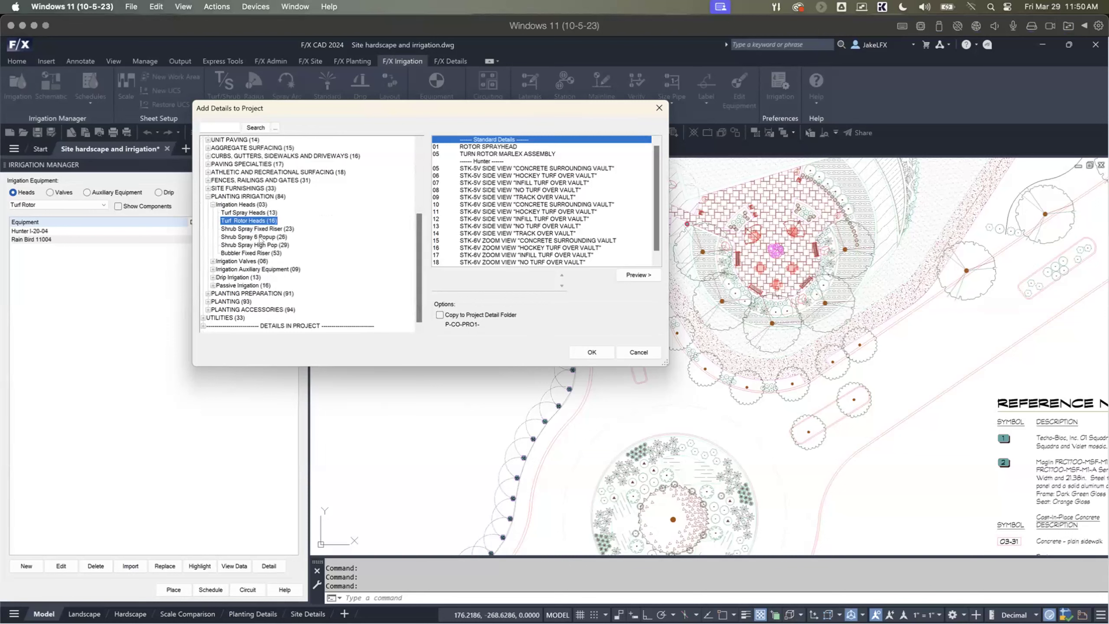
pyautogui.moveTo(418, 249); pyautogui.dragTo(426, 175)
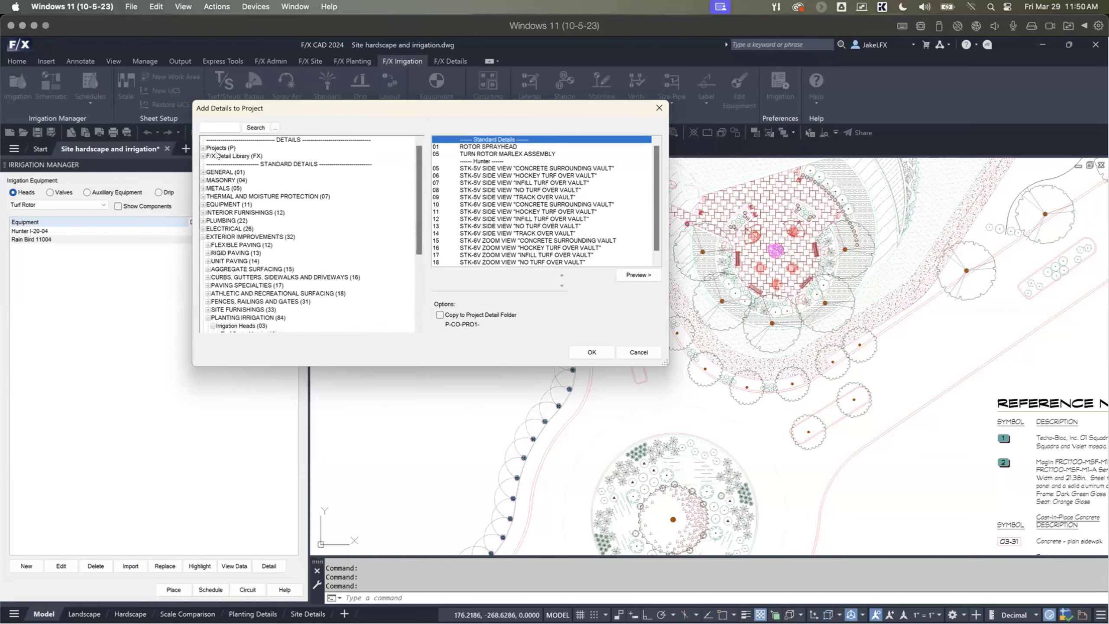
pyautogui.click(203, 156)
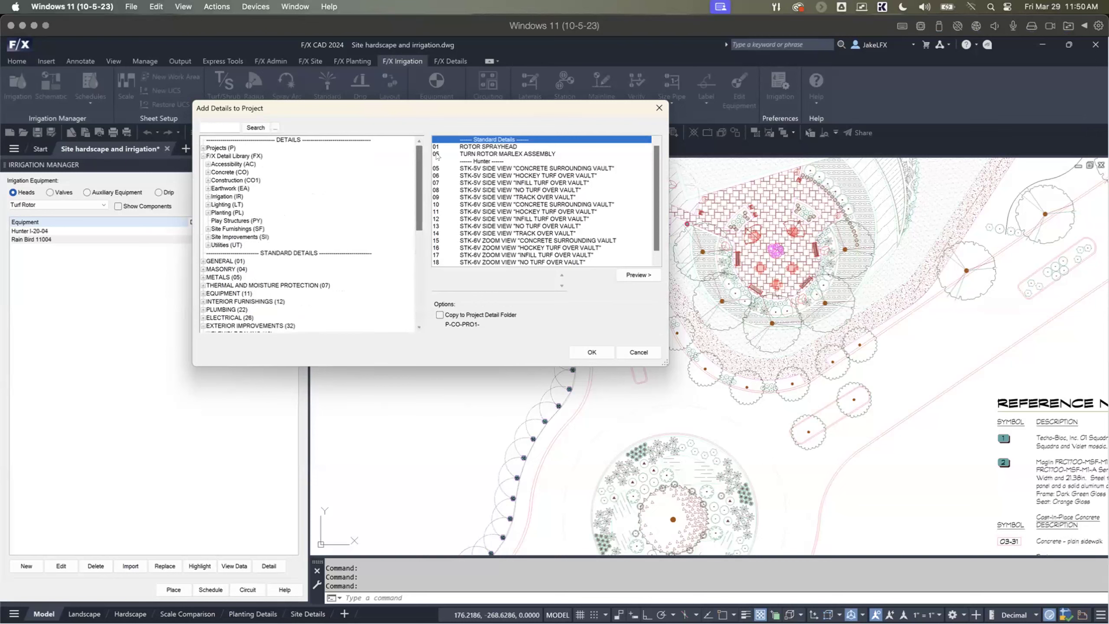
# Step: Preview the standard details and assign Rotor Sprayhead to the Rain Bird 11004 rotor
pyautogui.click(474, 148)
pyautogui.click(629, 275)
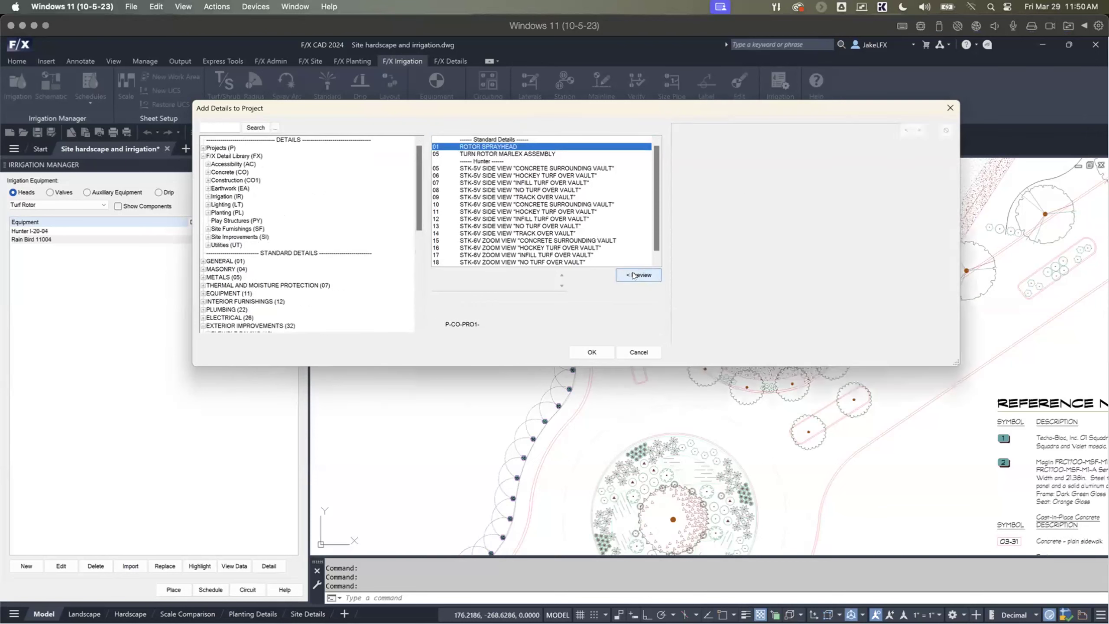
pyautogui.click(503, 154)
pyautogui.click(502, 149)
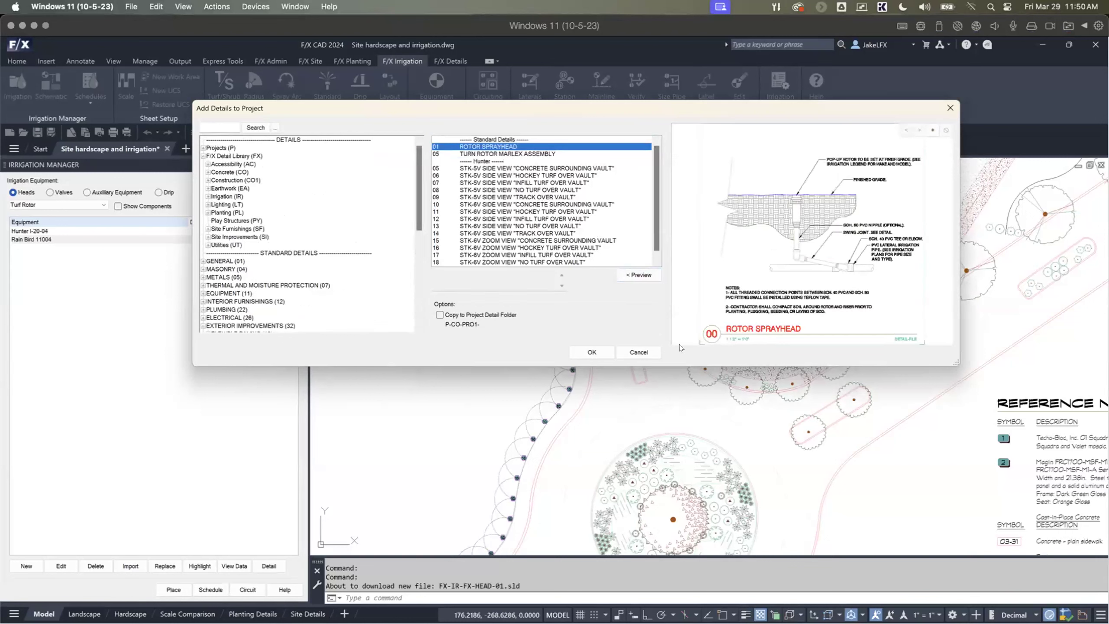
pyautogui.click(588, 355)
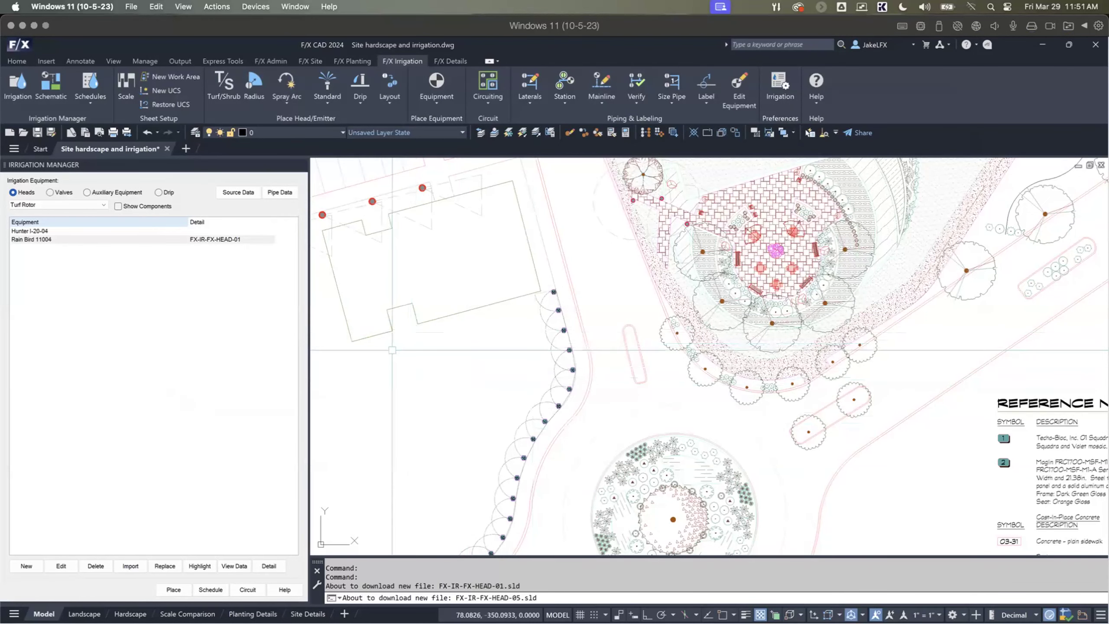
# Step: Show the Site Details layout and close the Irrigation Manager to view the detail sheet
pyautogui.click(308, 614)
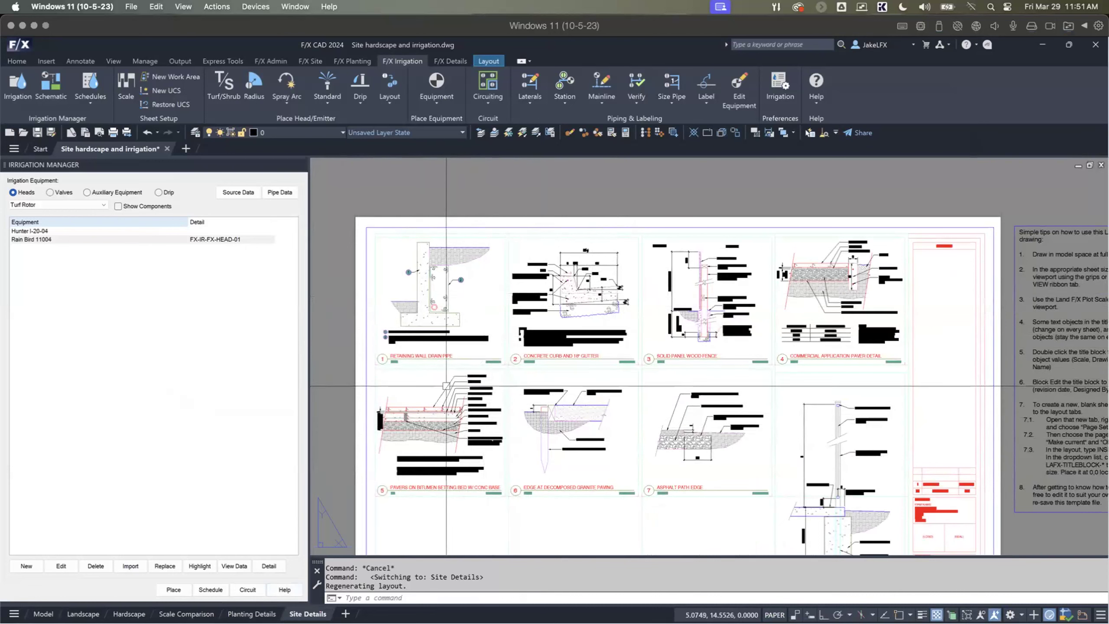
pyautogui.moveTo(509, 470); pyautogui.dragTo(483, 402, button='middle')
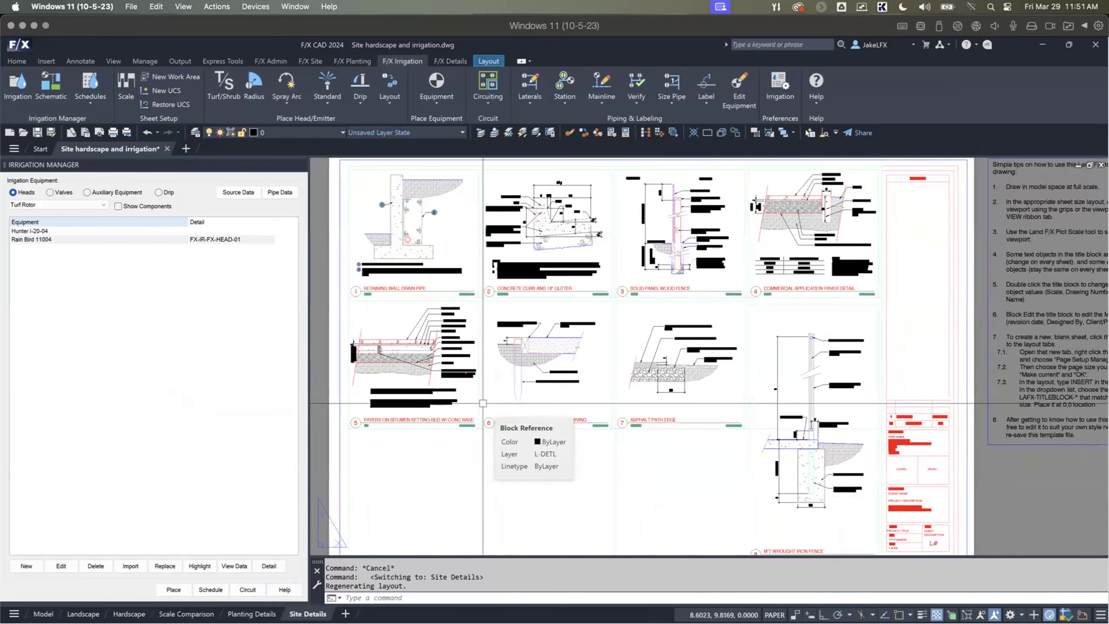
pyautogui.moveTo(450, 431); pyautogui.dragTo(456, 431, button='middle')
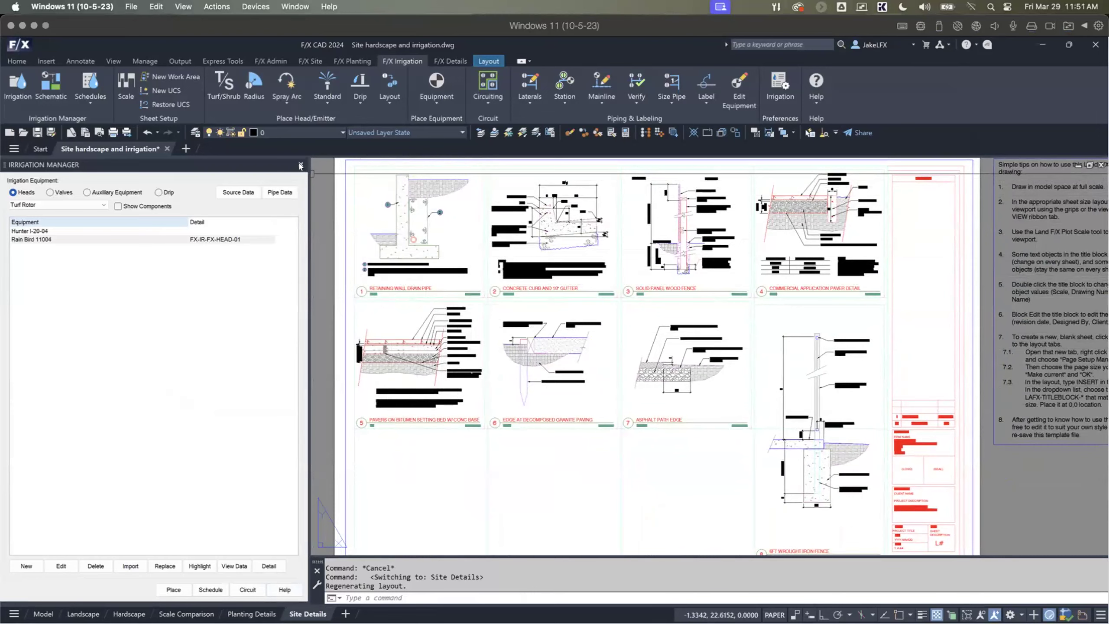
pyautogui.click(300, 165)
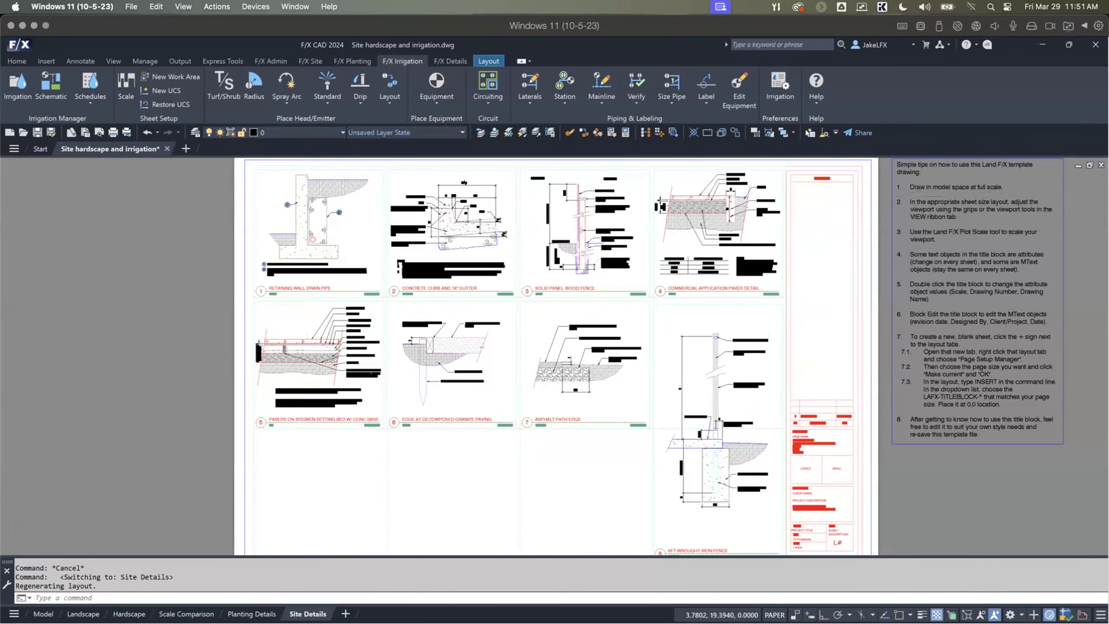
pyautogui.scroll(4, 301, 231)
# Step: Open the Lighting, RefNote and Irrigation Managers together on the Site Details layout
pyautogui.click(311, 61)
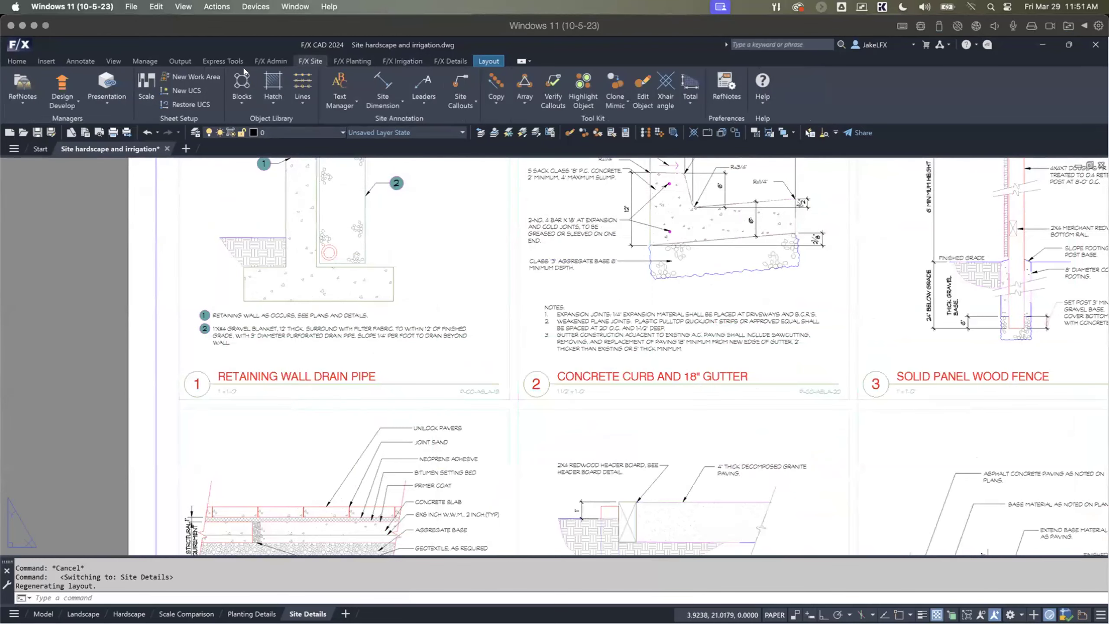
pyautogui.click(20, 88)
pyautogui.click(22, 103)
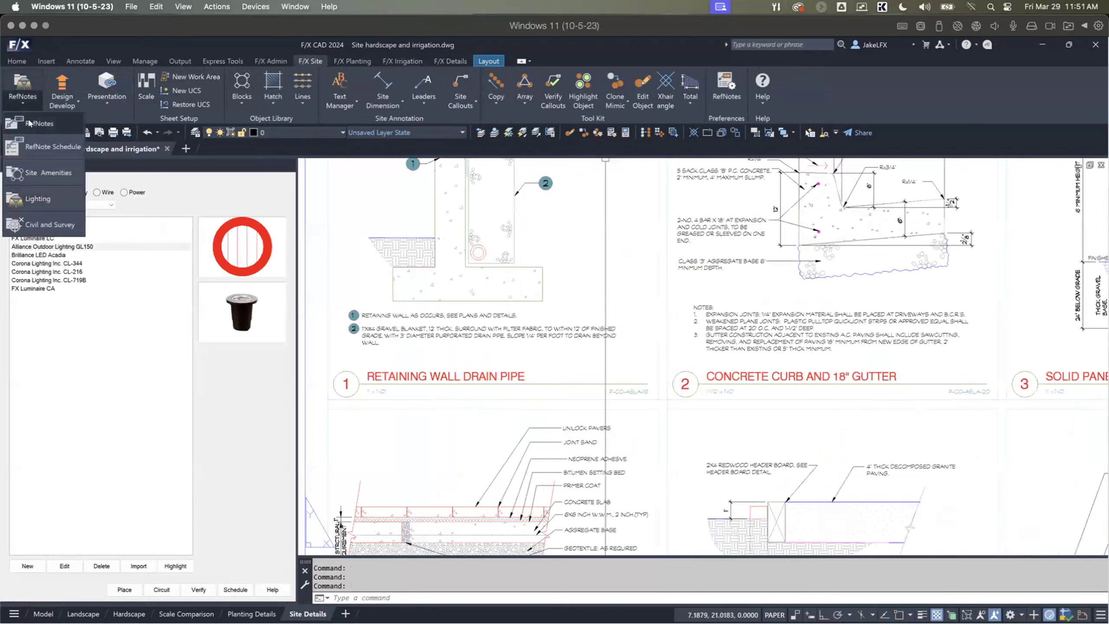
pyautogui.click(29, 124)
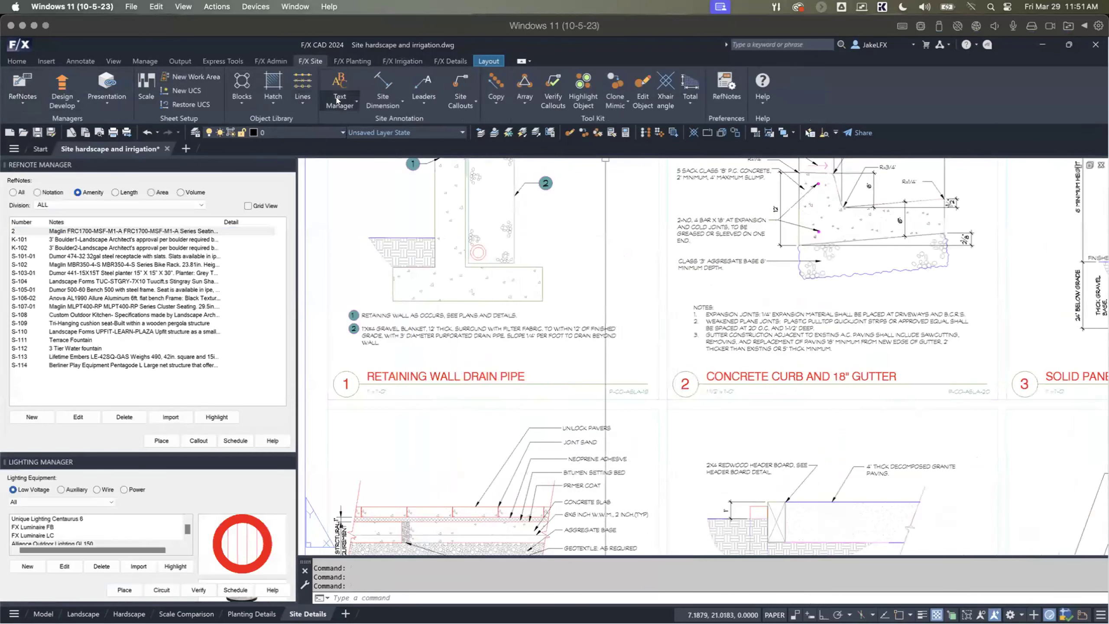
pyautogui.click(403, 61)
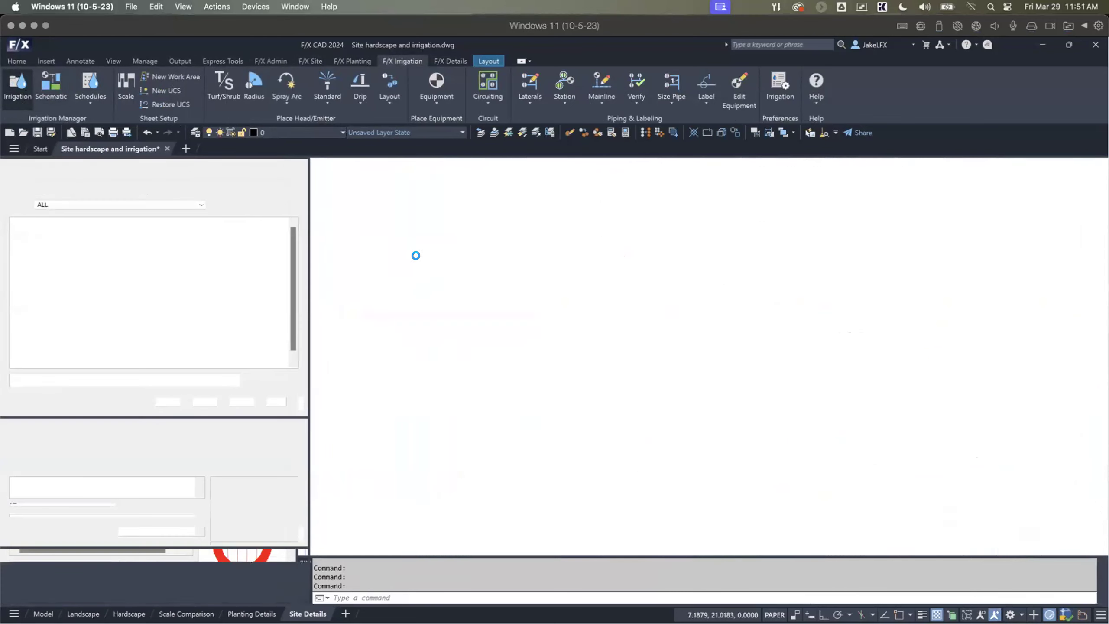
# Step: Undock the RefNote, Lighting and Irrigation Managers as floating palettes over the drawing and make the RefNote Manager taller
pyautogui.moveTo(66, 165); pyautogui.dragTo(419, 193)
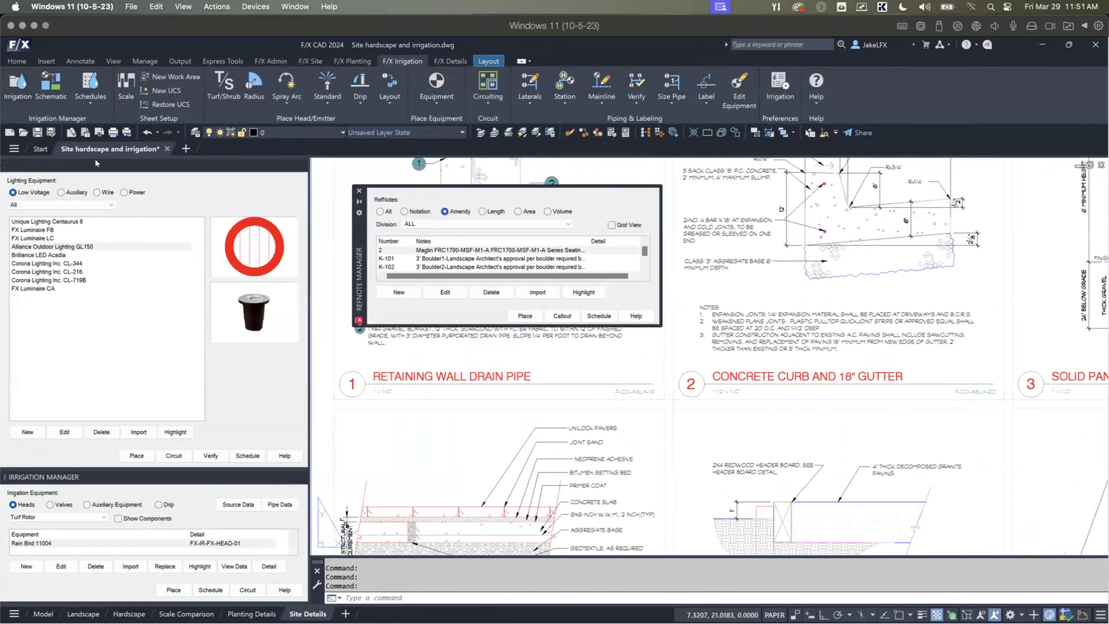
pyautogui.moveTo(799, 190); pyautogui.dragTo(760, 195)
pyautogui.moveTo(117, 169)
pyautogui.mouseDown()
pyautogui.moveTo(244, 209)
pyautogui.moveTo(559, 352)
pyautogui.moveTo(745, 356)
pyautogui.mouseUp()
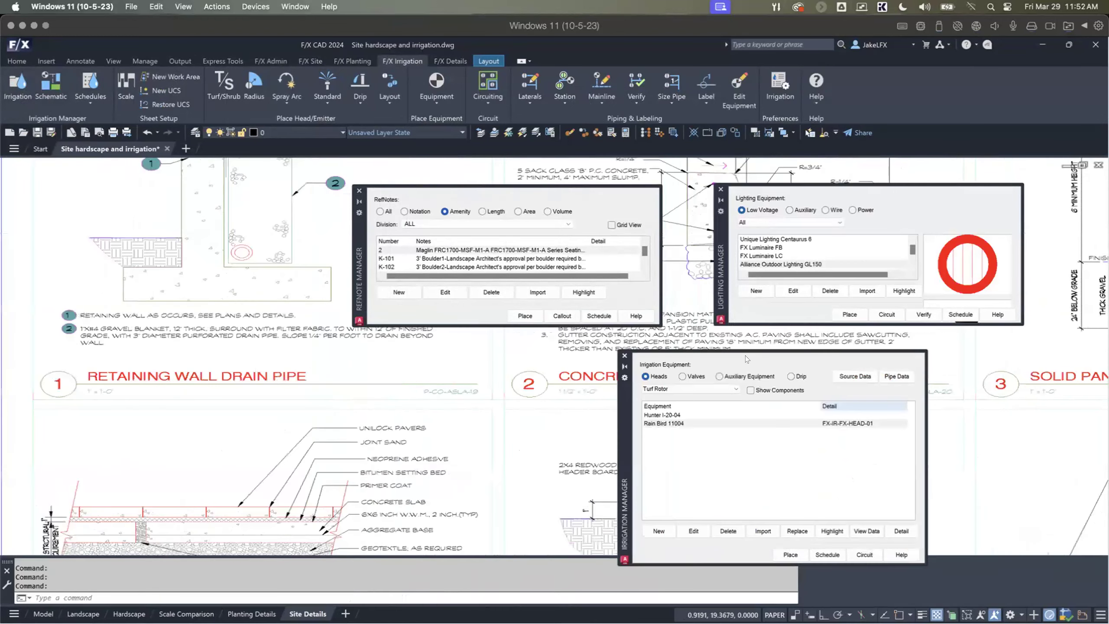
pyautogui.moveTo(622, 430); pyautogui.dragTo(622, 425)
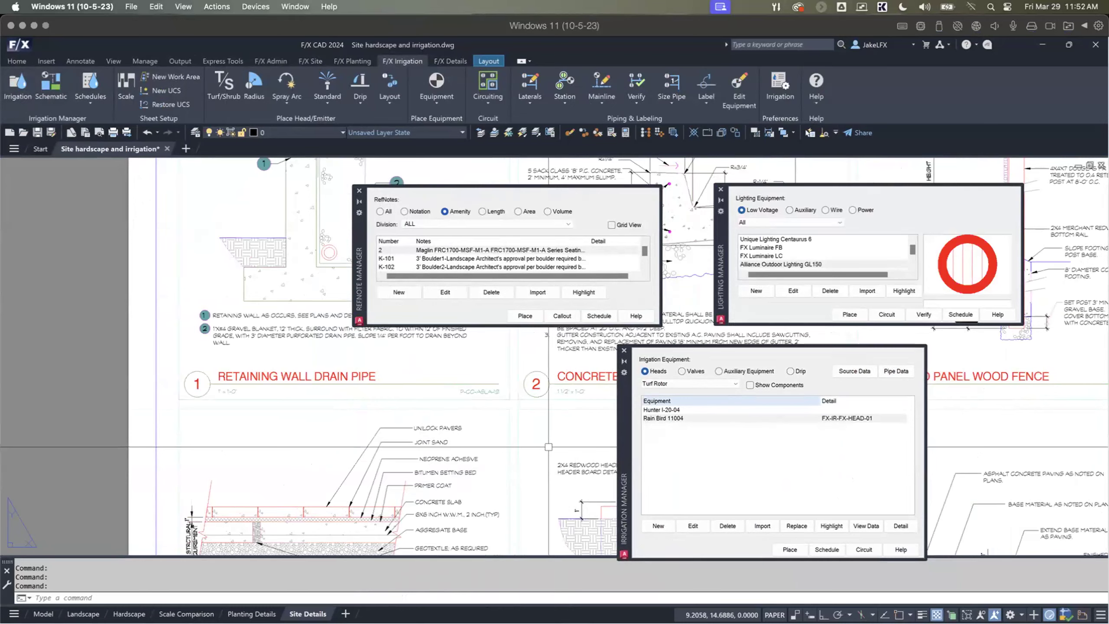
pyautogui.scroll(2, 548, 447)
pyautogui.scroll(-2, 503, 341)
pyautogui.moveTo(496, 322); pyautogui.dragTo(492, 364)
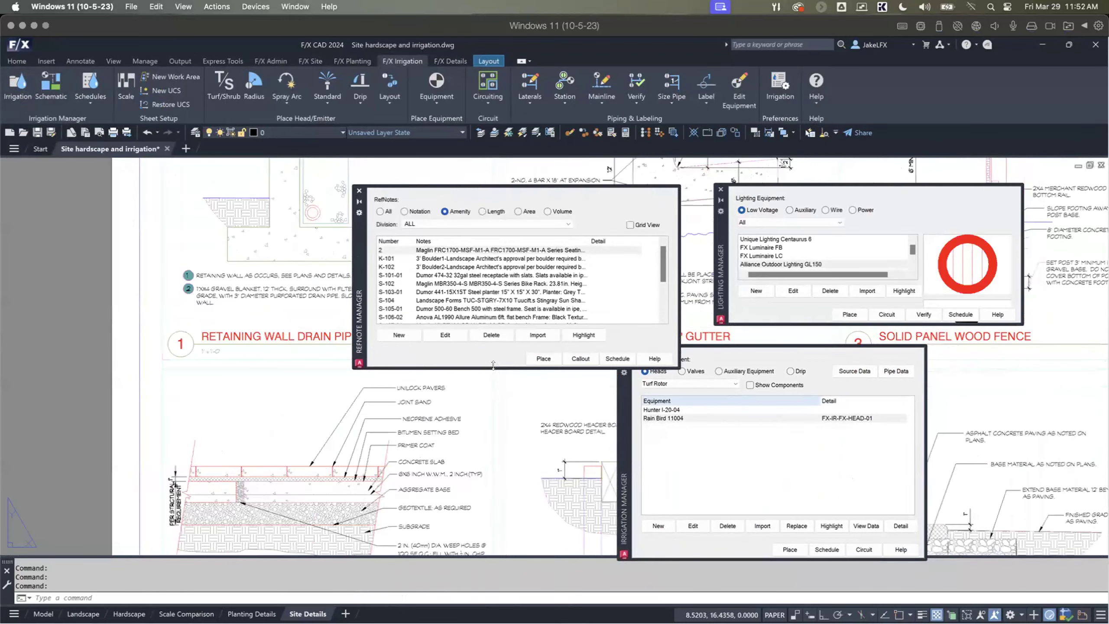
pyautogui.scroll(2, 496, 377)
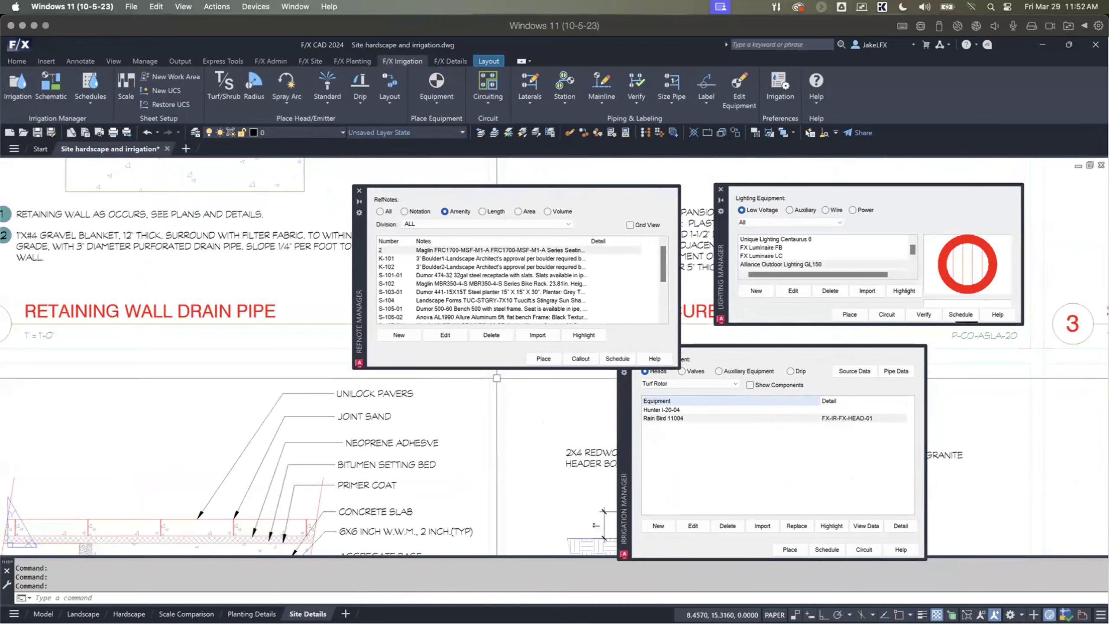